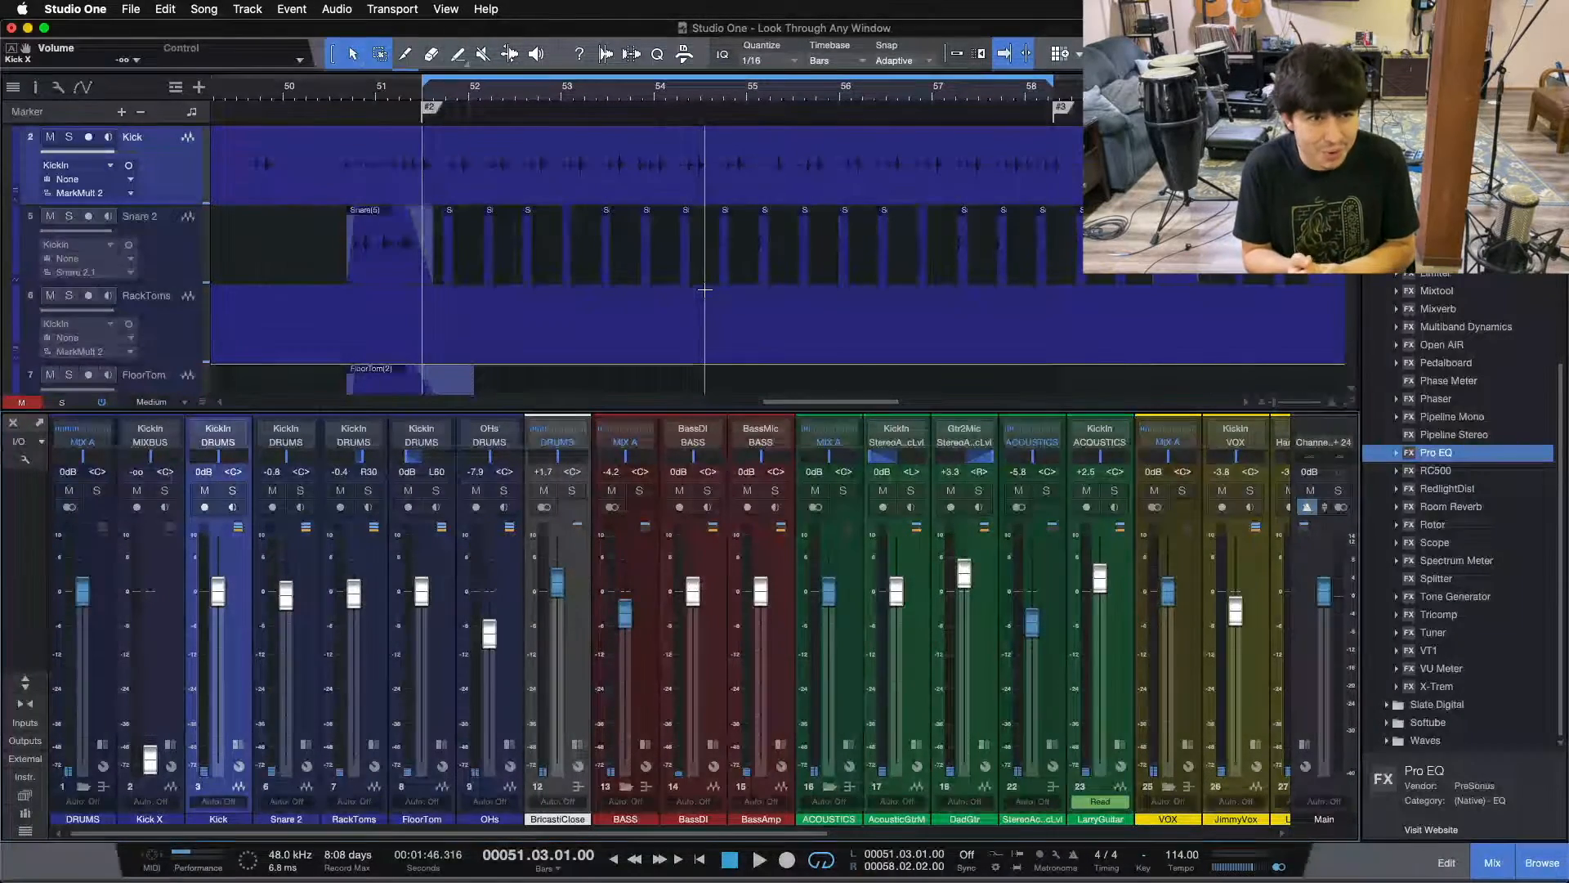
pyautogui.click(175, 643)
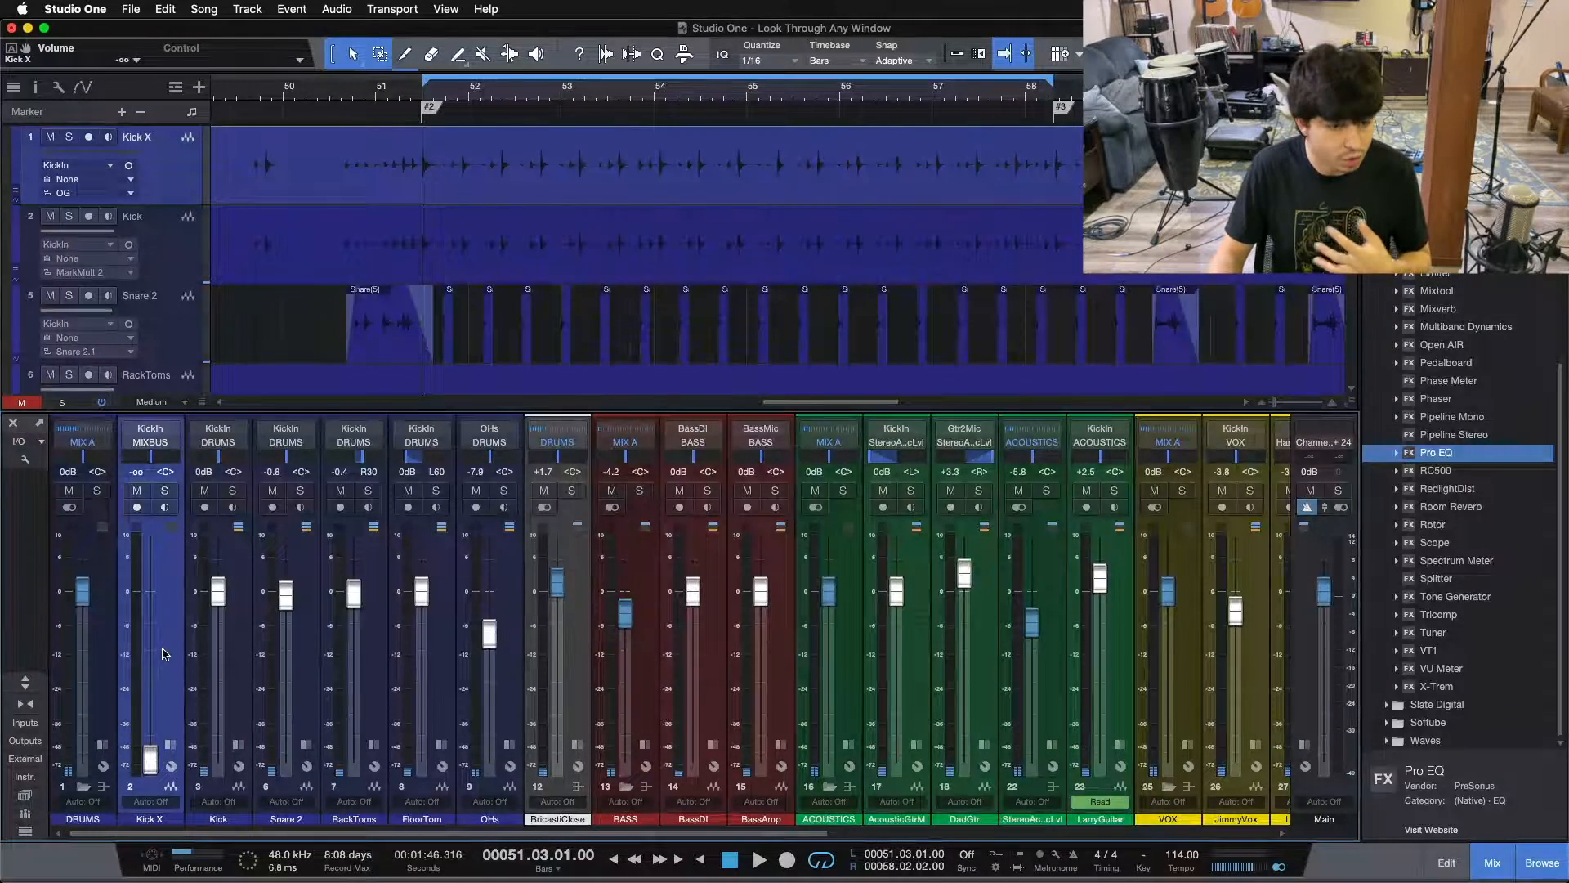
pyautogui.click(226, 650)
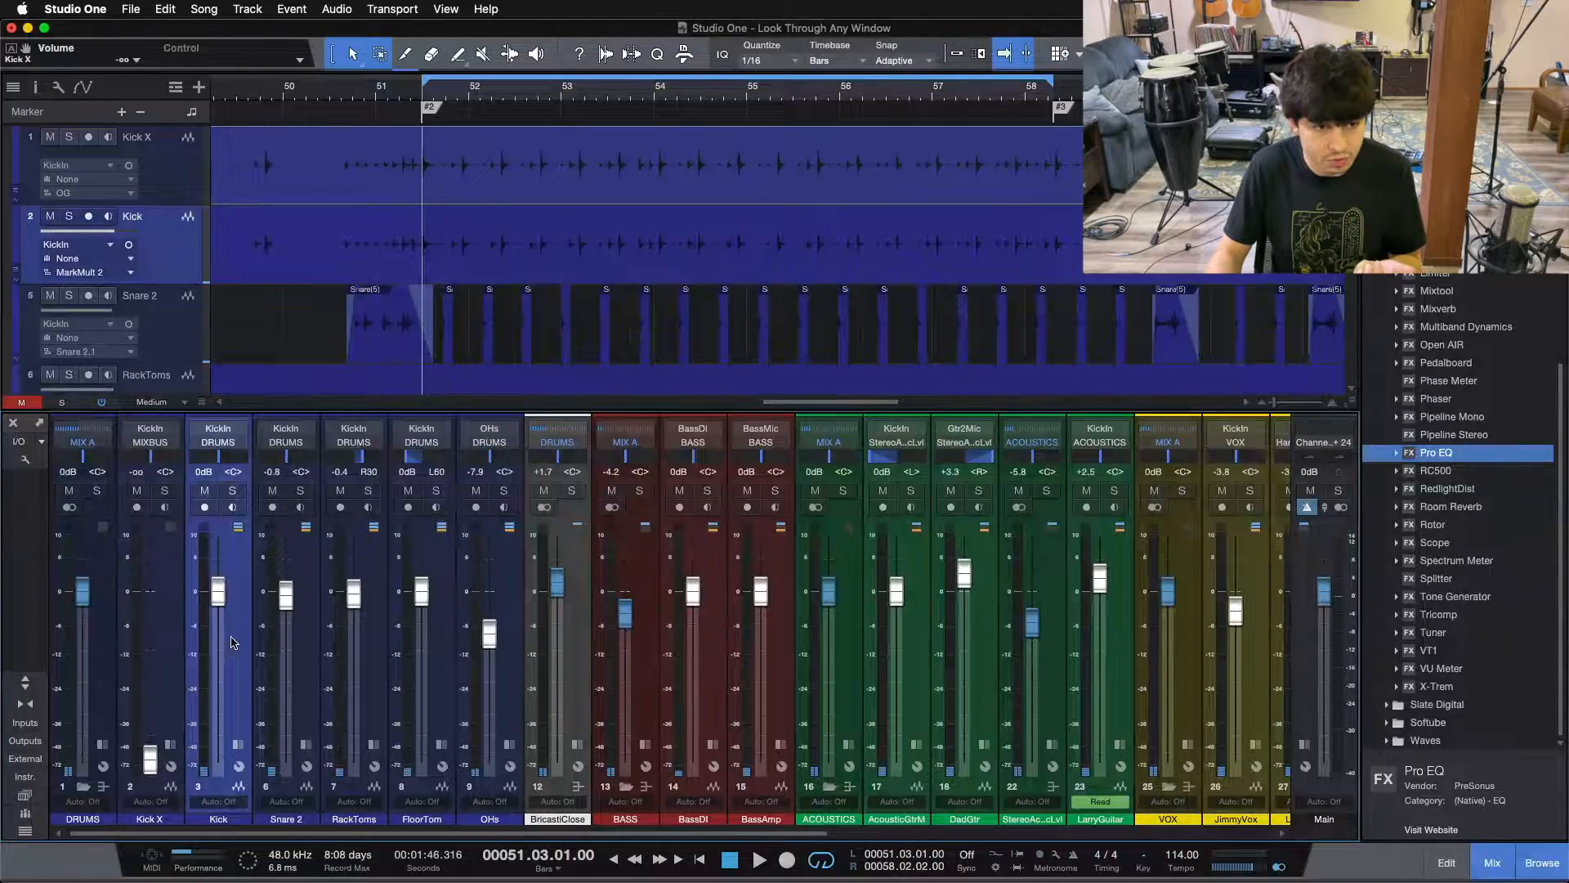
pyautogui.click(161, 581)
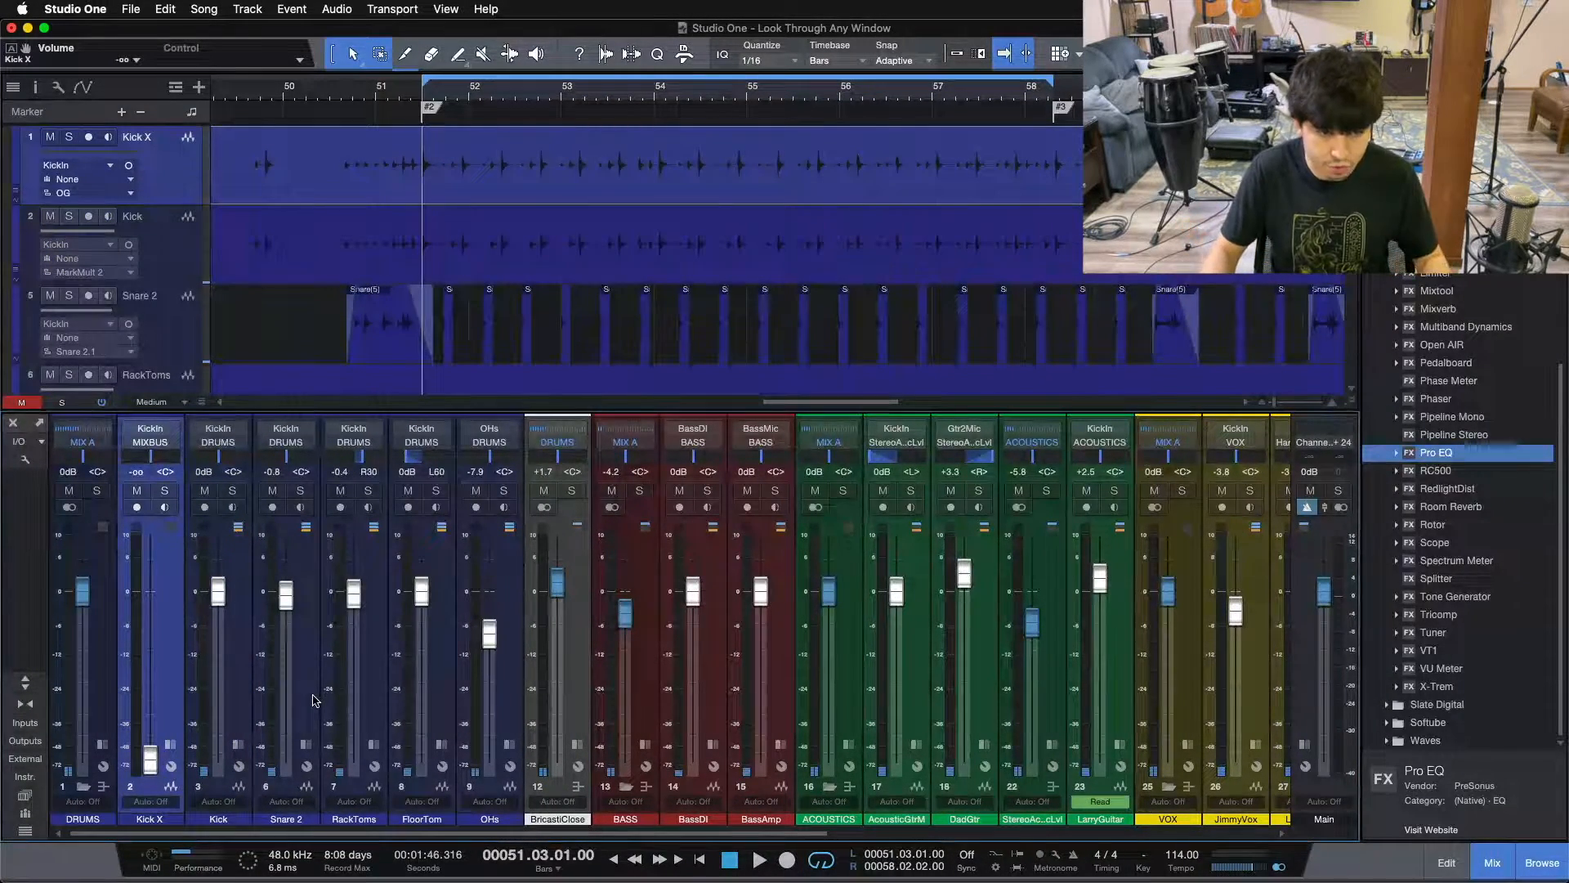
pyautogui.click(232, 658)
pyautogui.click(173, 638)
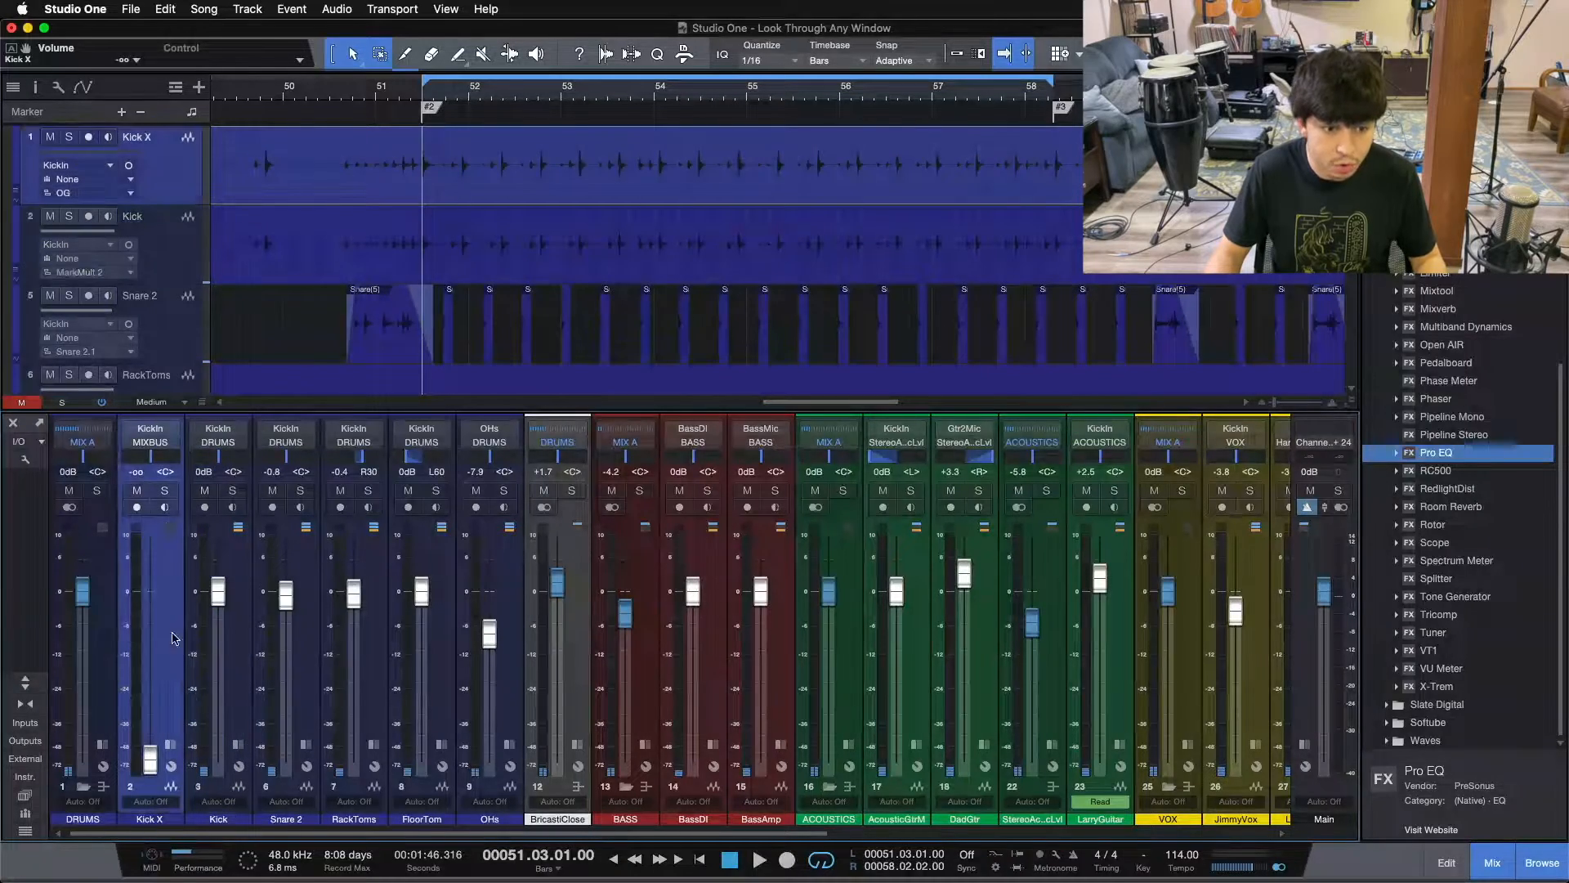
pyautogui.click(233, 640)
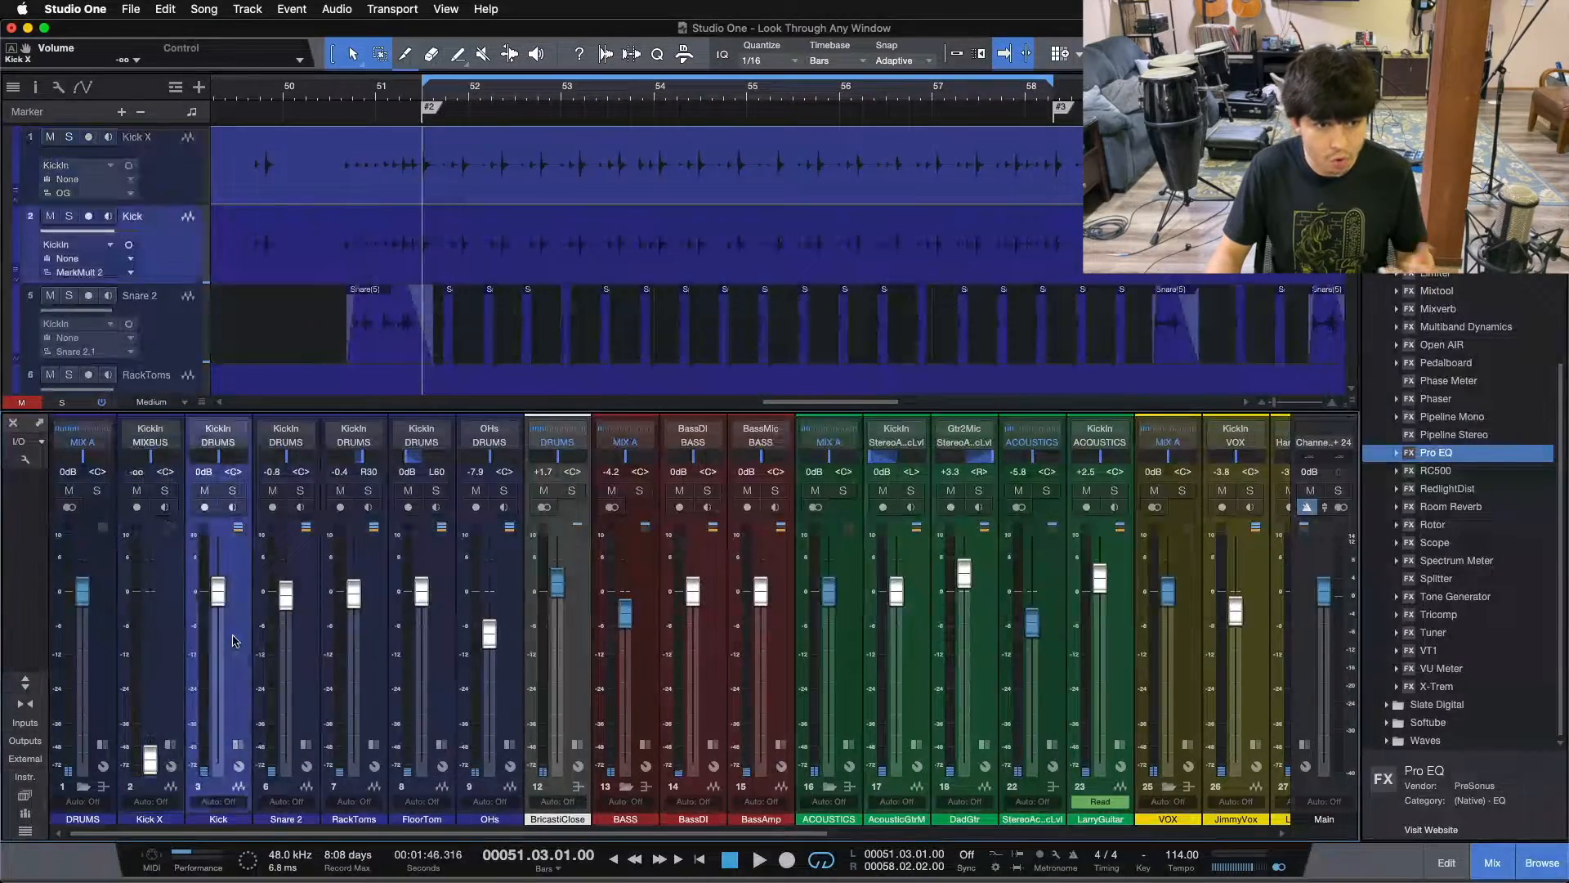
# Set the Kick X channel's volume to 0 dB.
pyautogui.click(163, 641)
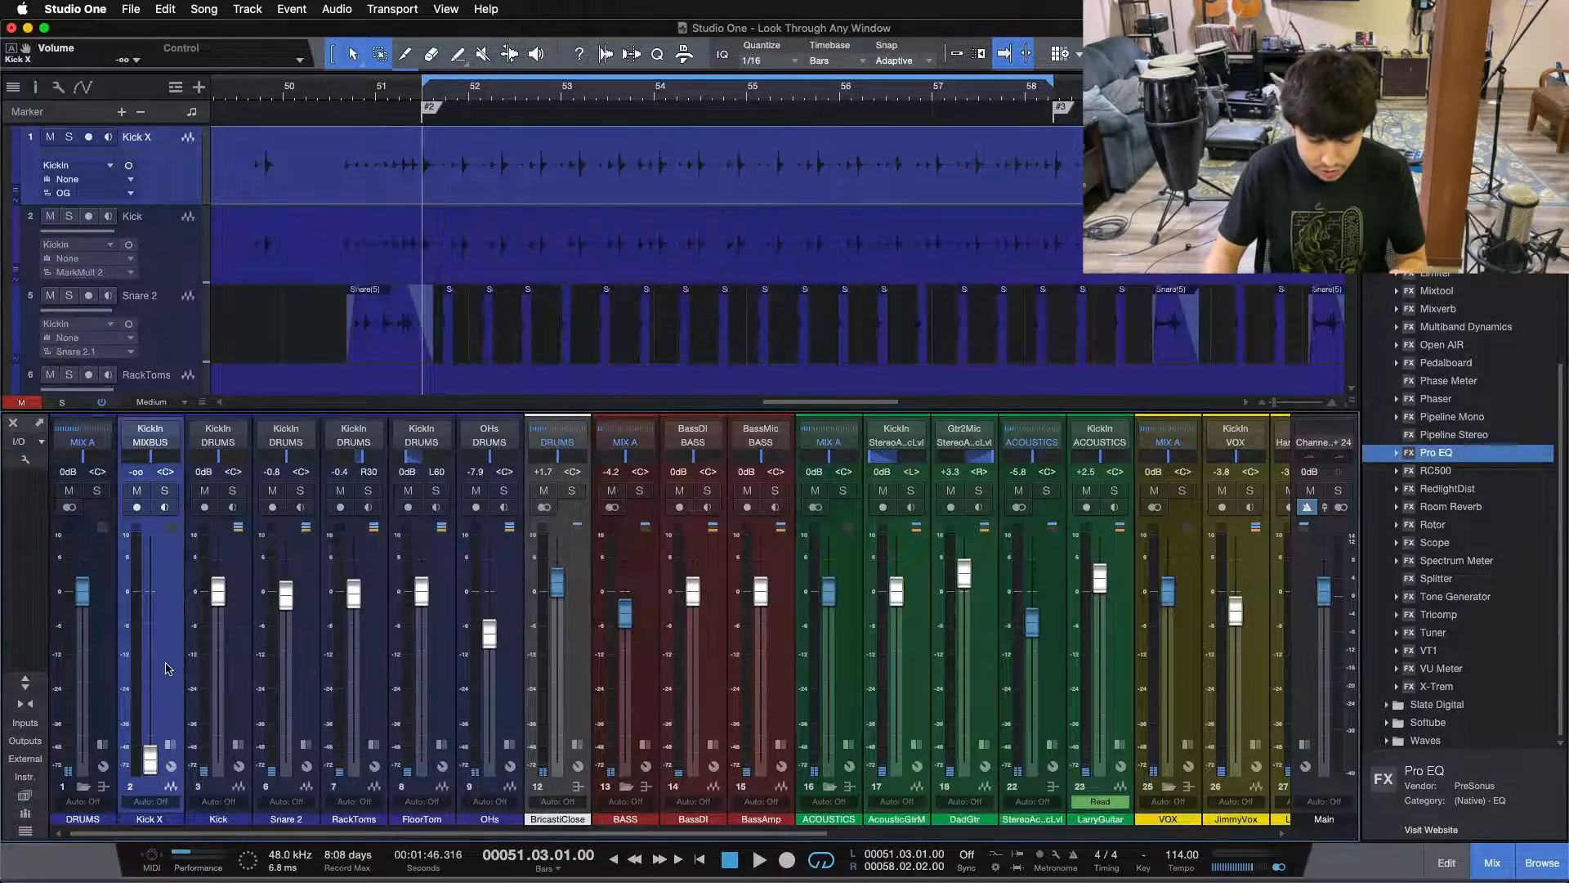
pyautogui.moveTo(151, 758); pyautogui.dragTo(150, 708)
pyautogui.keyDown('alt'); pyautogui.click(150, 705); pyautogui.keyUp('alt')
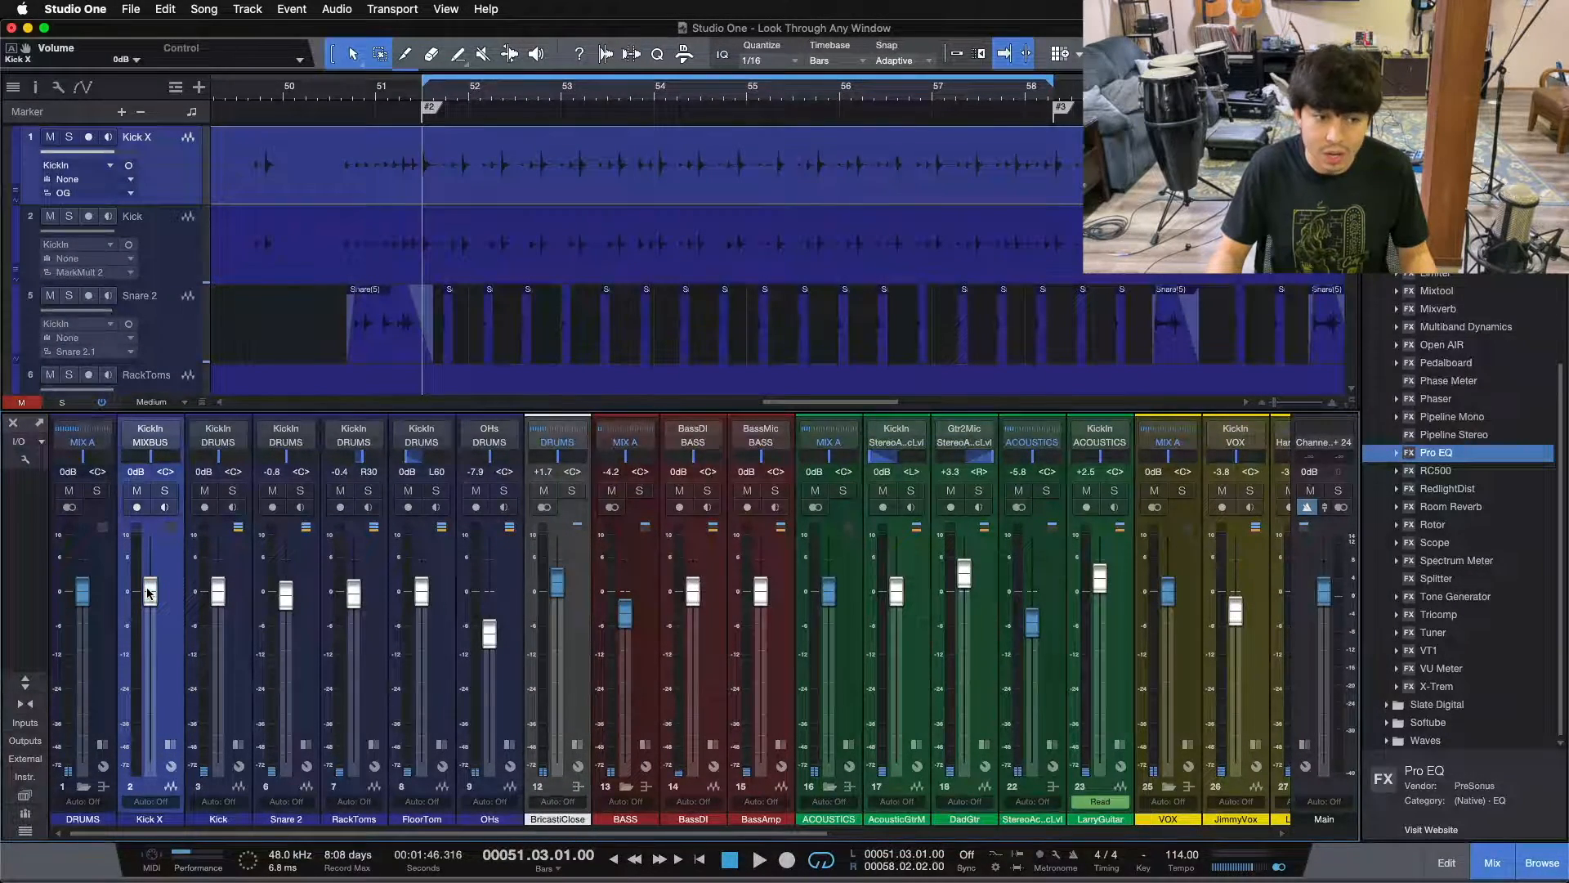
# Audition the unprocessed Kick X channel in solo with its insert list expanded, and clear the solo and collapse the channel.
pyautogui.click(172, 744)
pyautogui.click(165, 494)
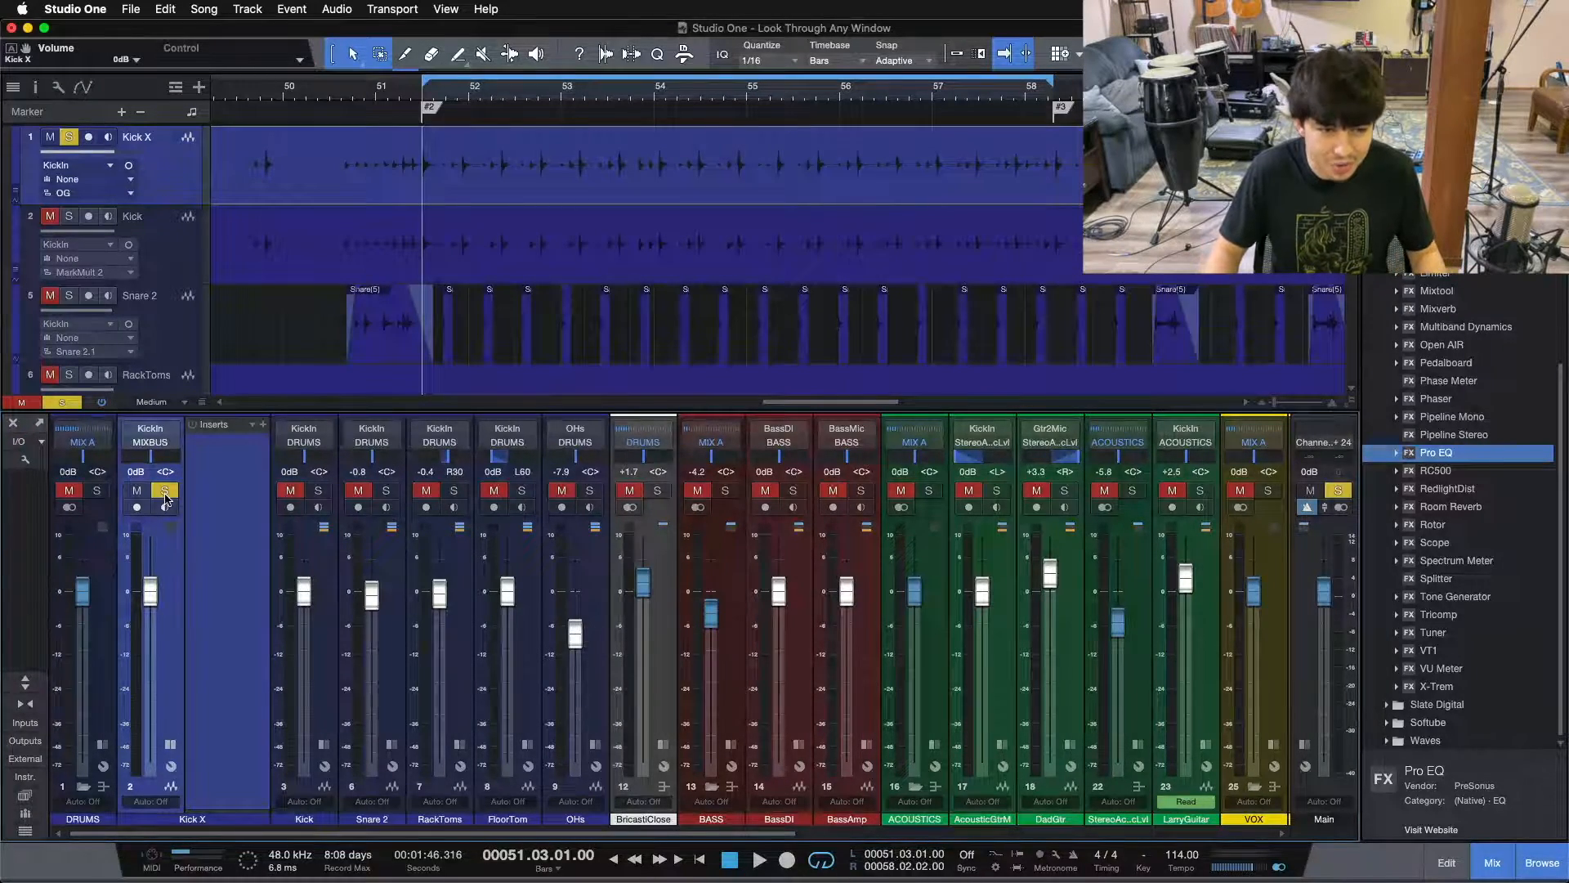
pyautogui.press('space')
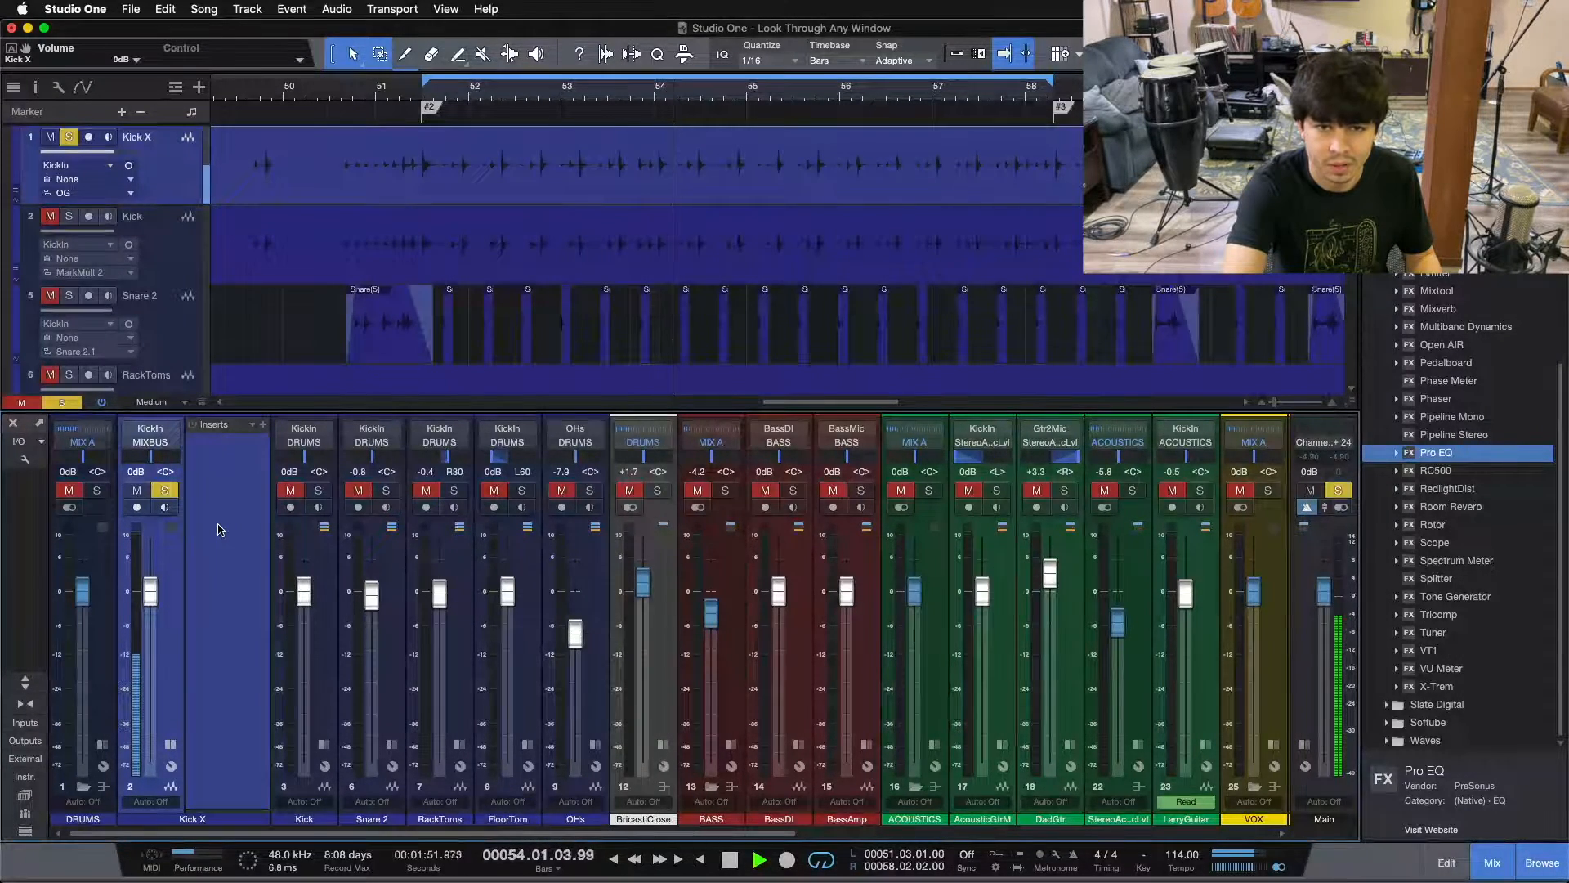
pyautogui.press('space')
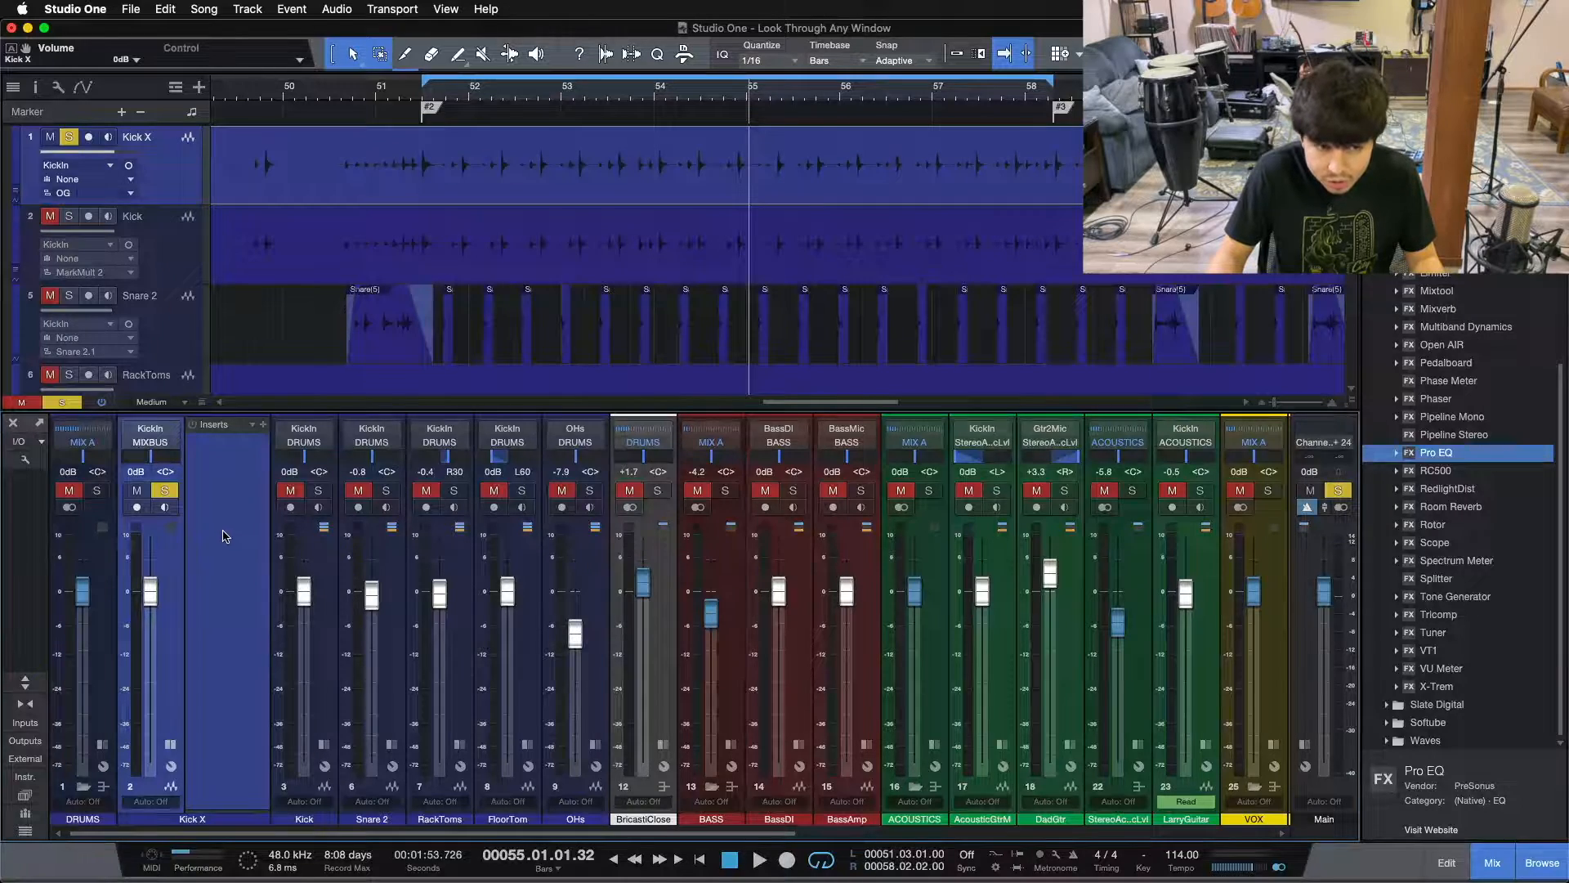
pyautogui.press('s')
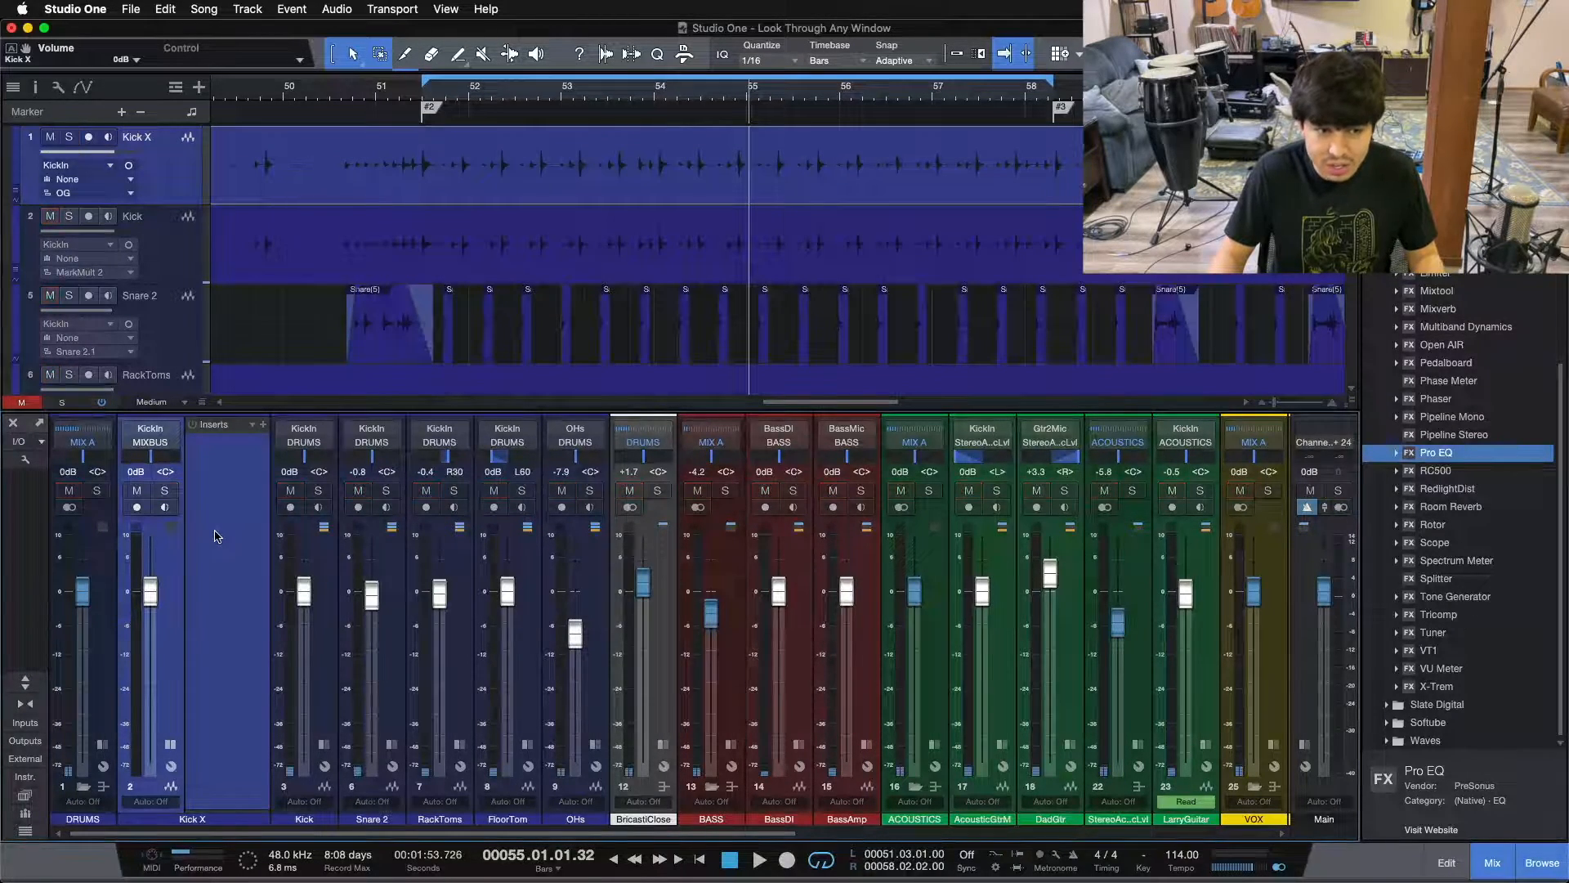
pyautogui.click(172, 741)
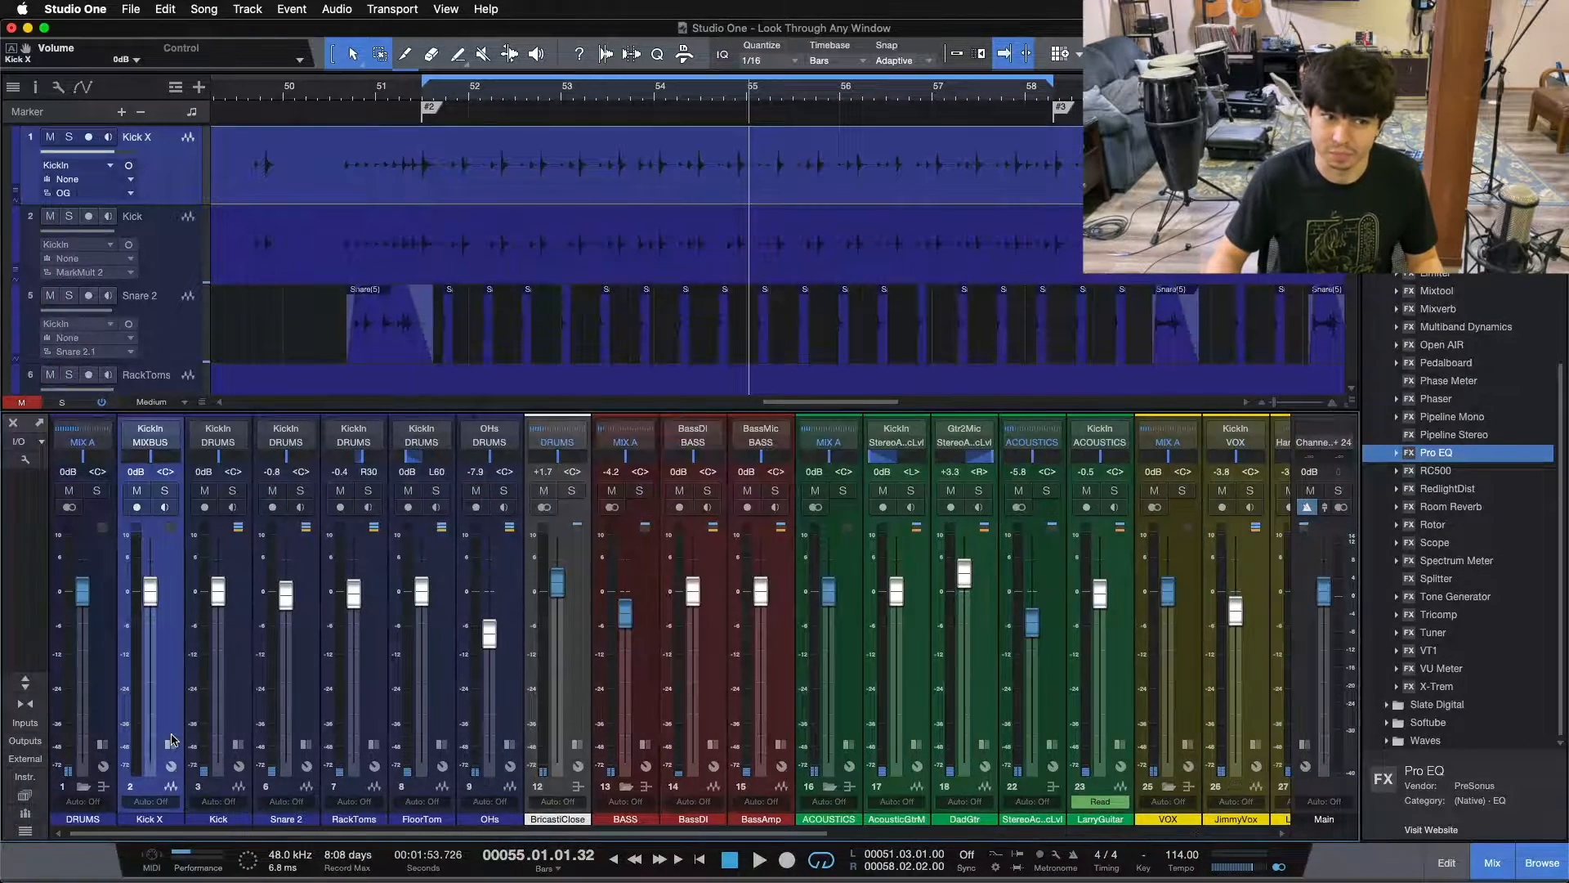
# Lower the Kick X fader to minus infinity and audition the processed Kick channel in solo, clearing the solo when finished.
pyautogui.click(227, 678)
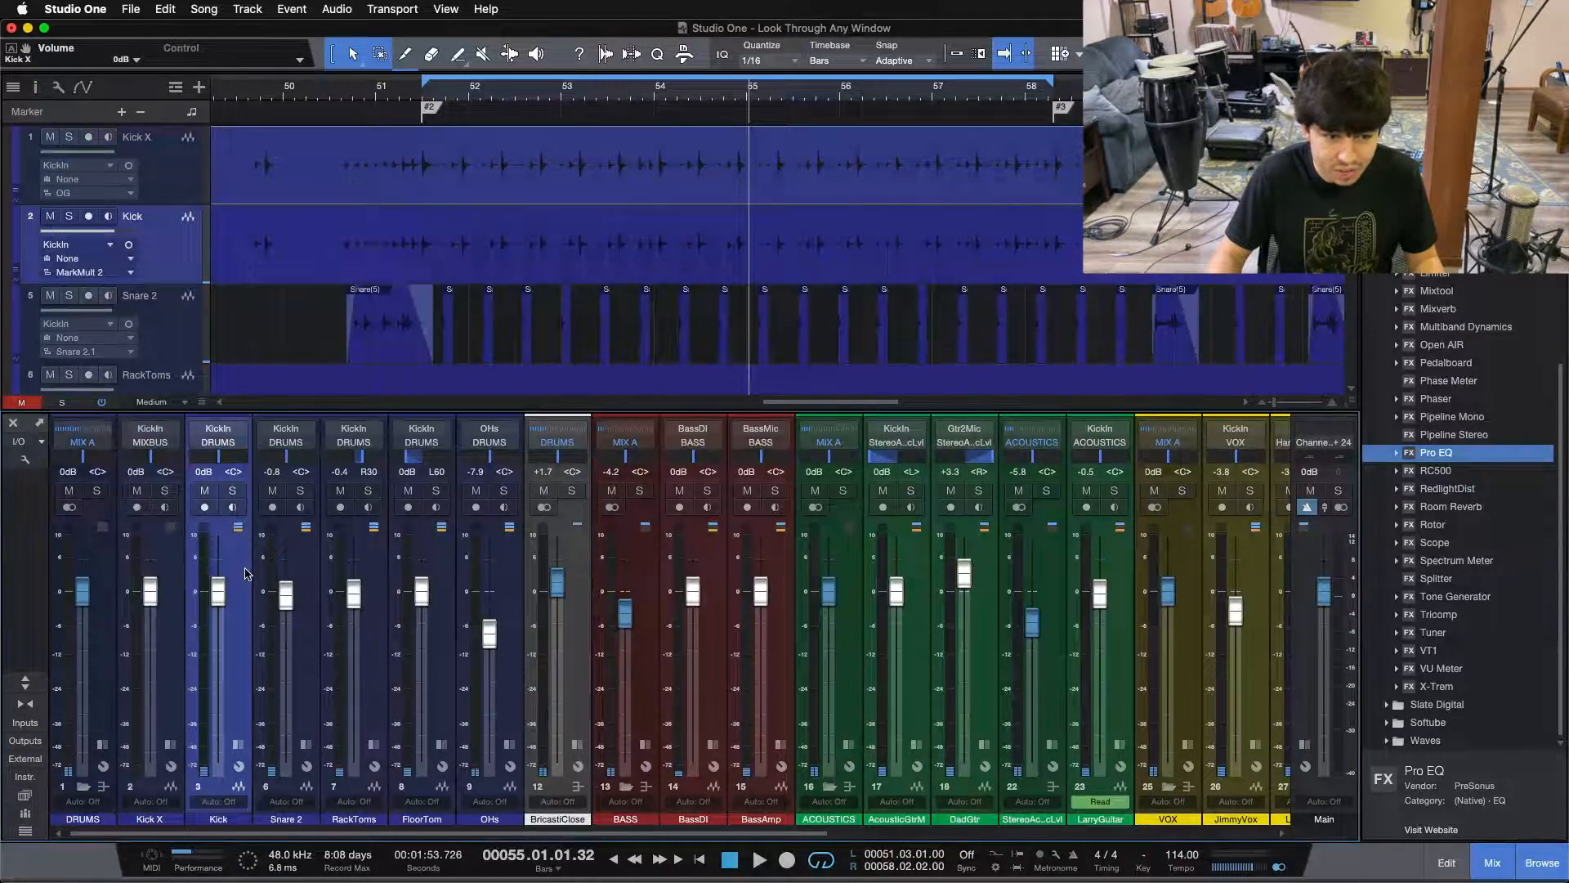
pyautogui.click(157, 662)
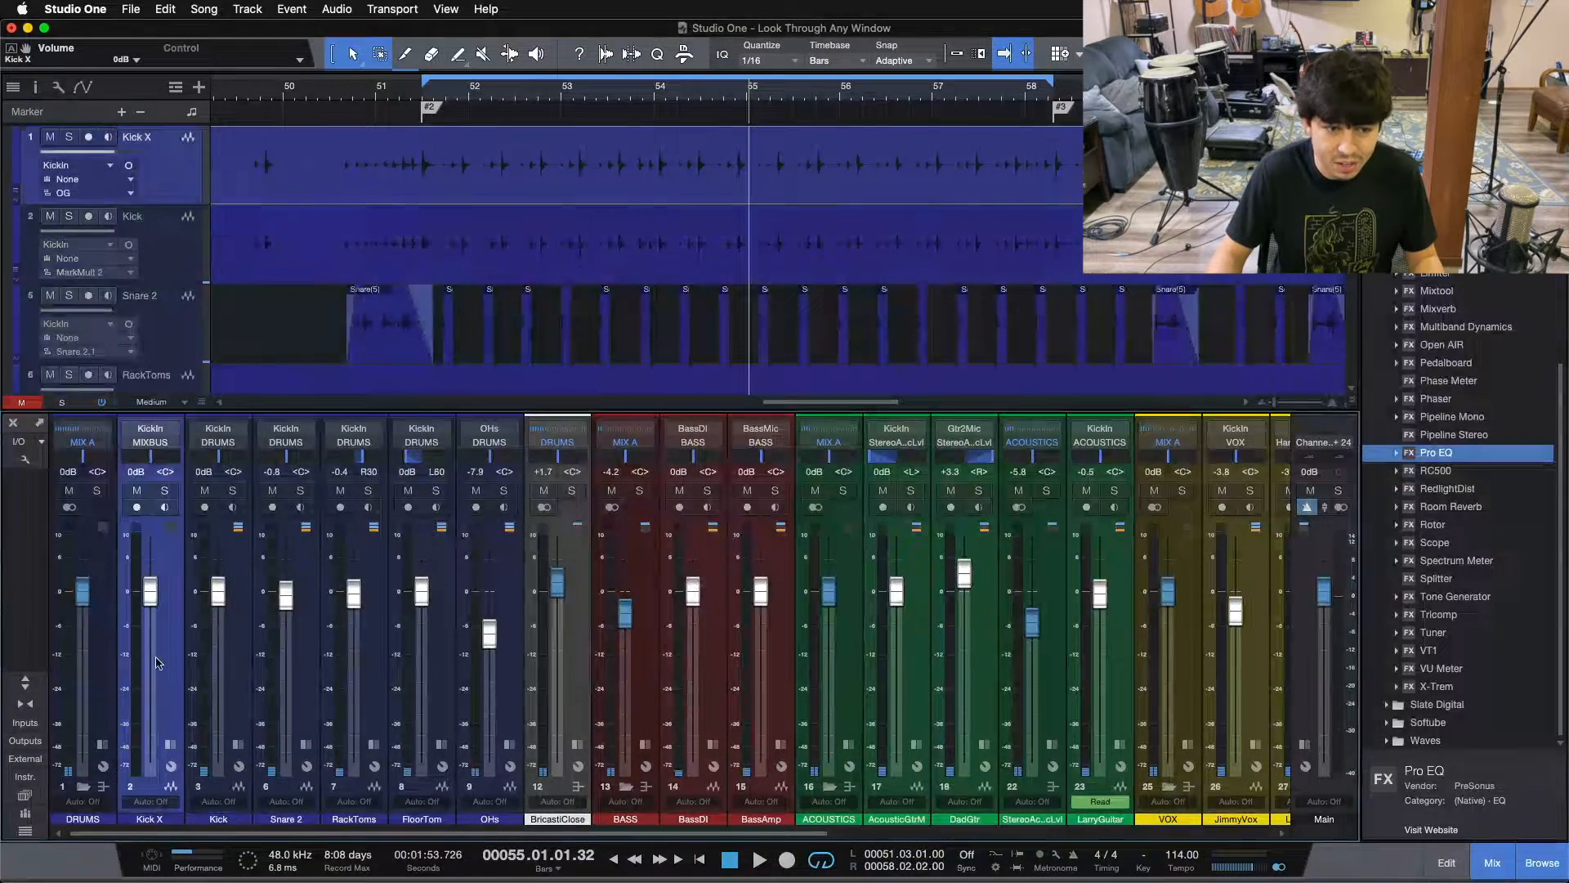
pyautogui.click(225, 648)
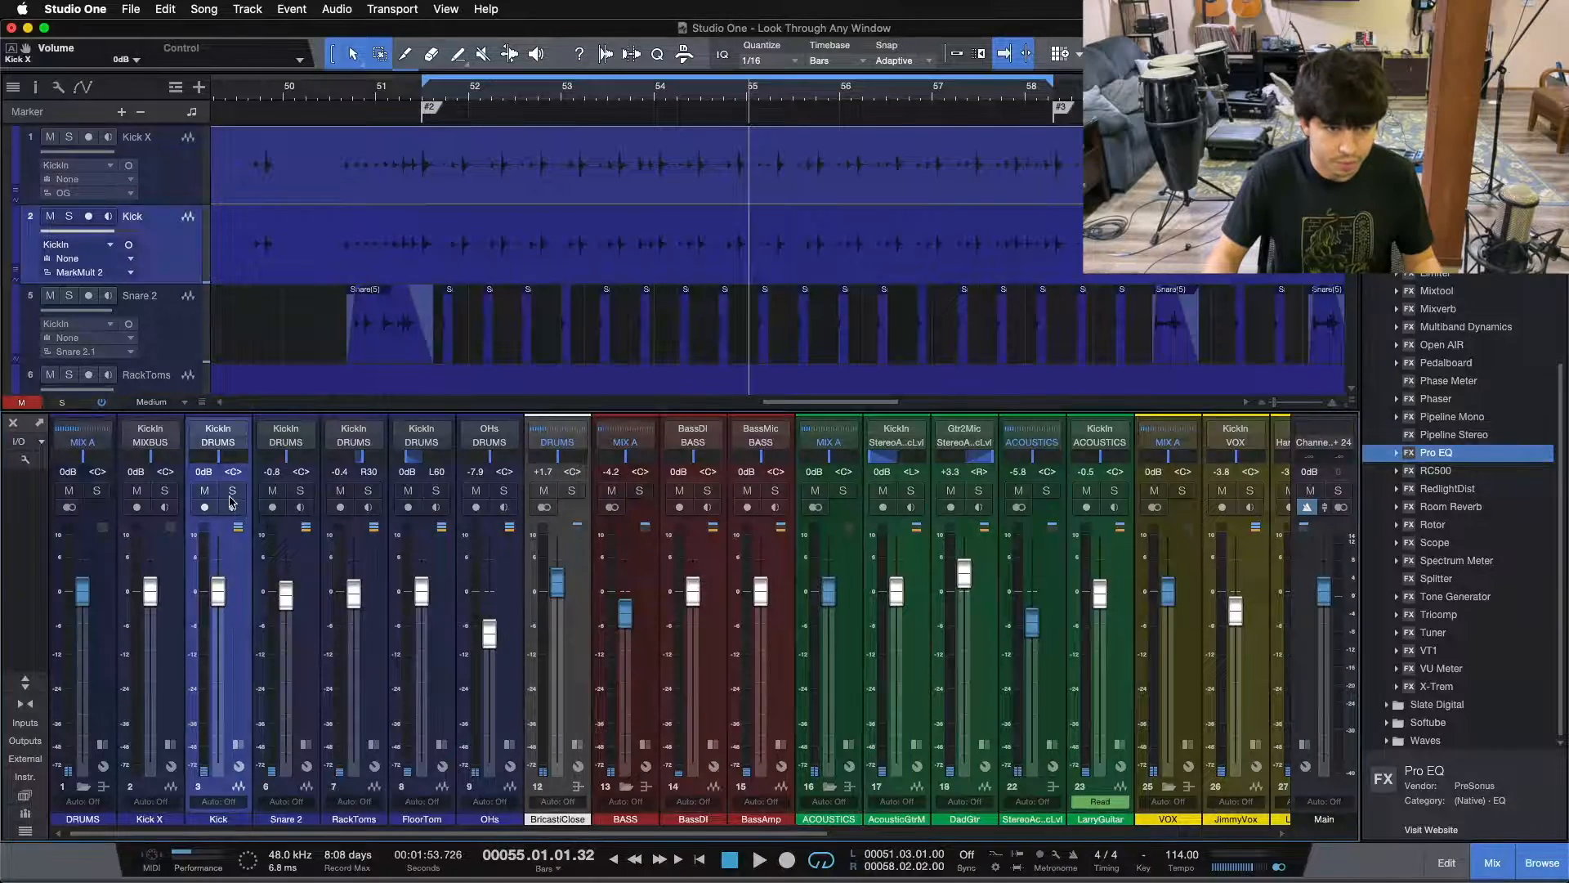
pyautogui.moveTo(151, 592); pyautogui.dragTo(131, 857)
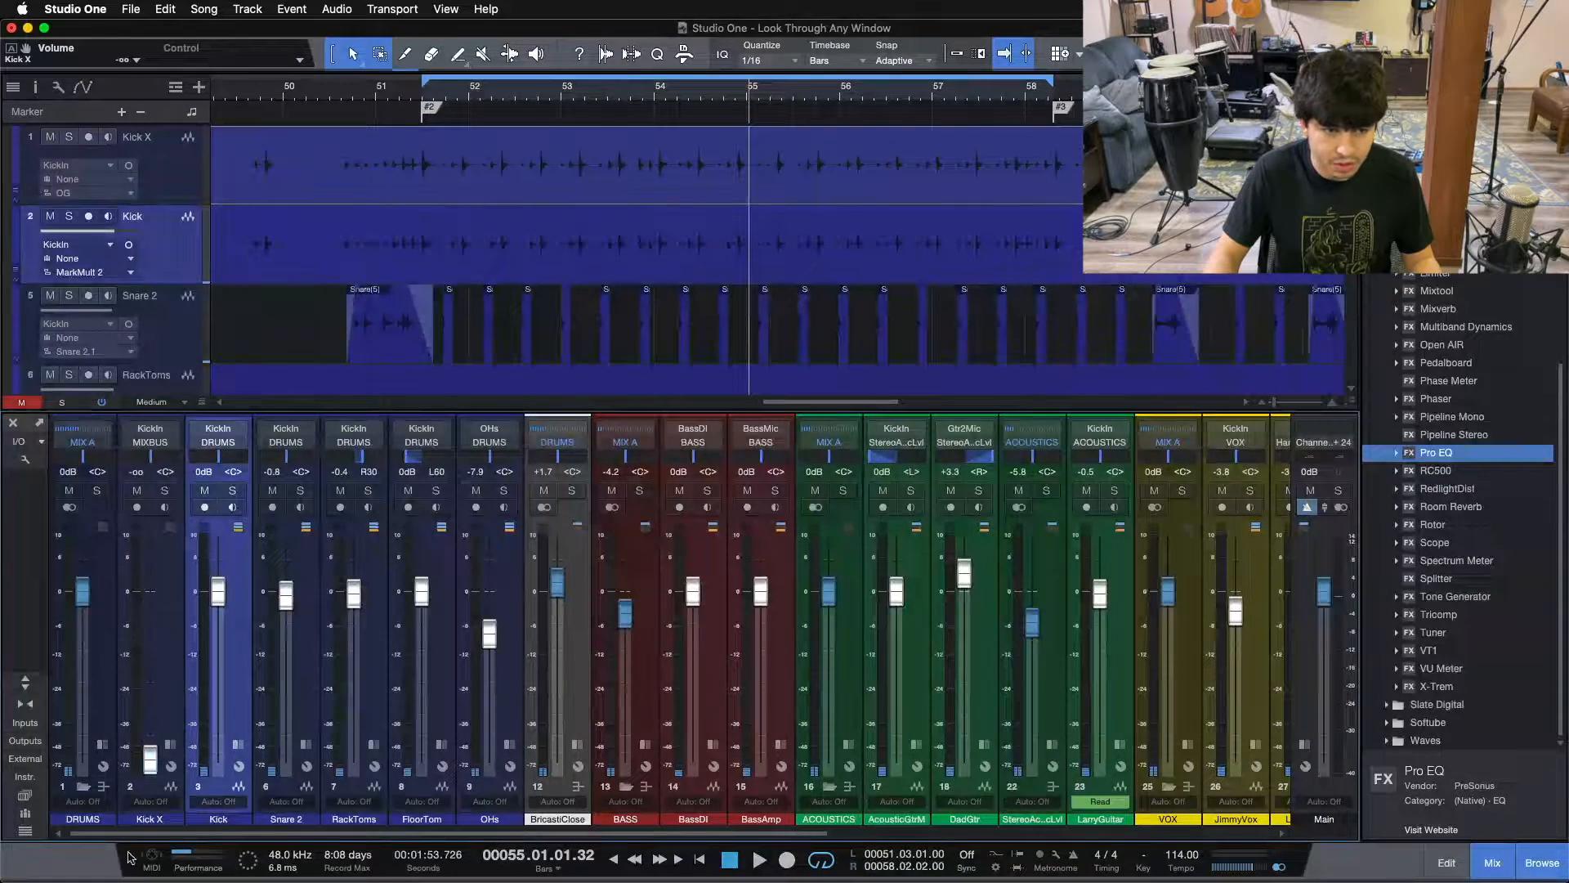
pyautogui.click(233, 492)
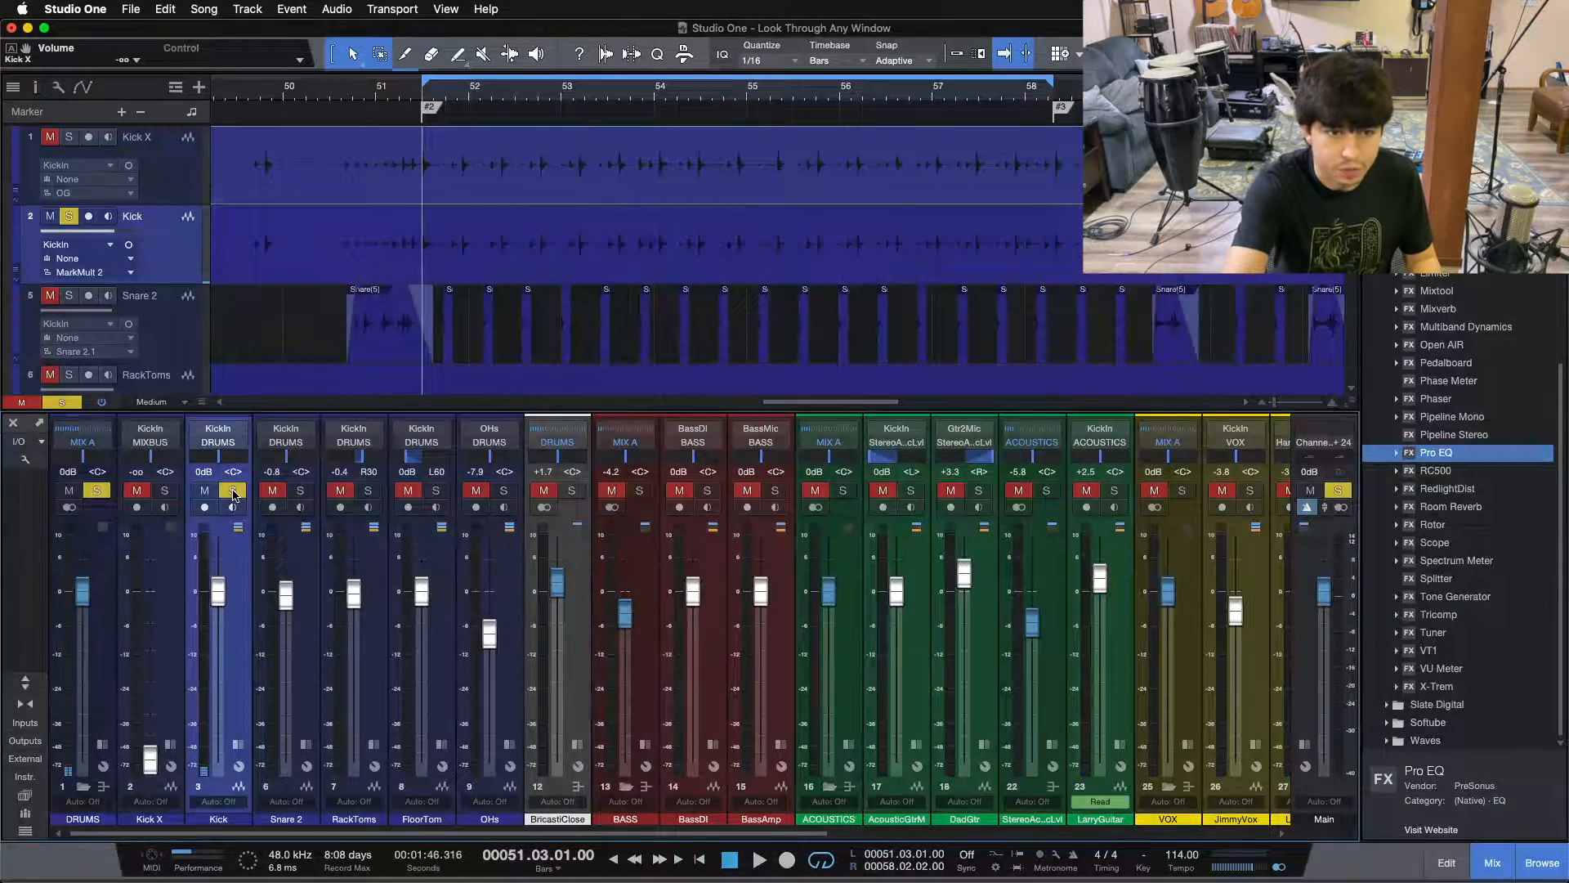
pyautogui.press('space')
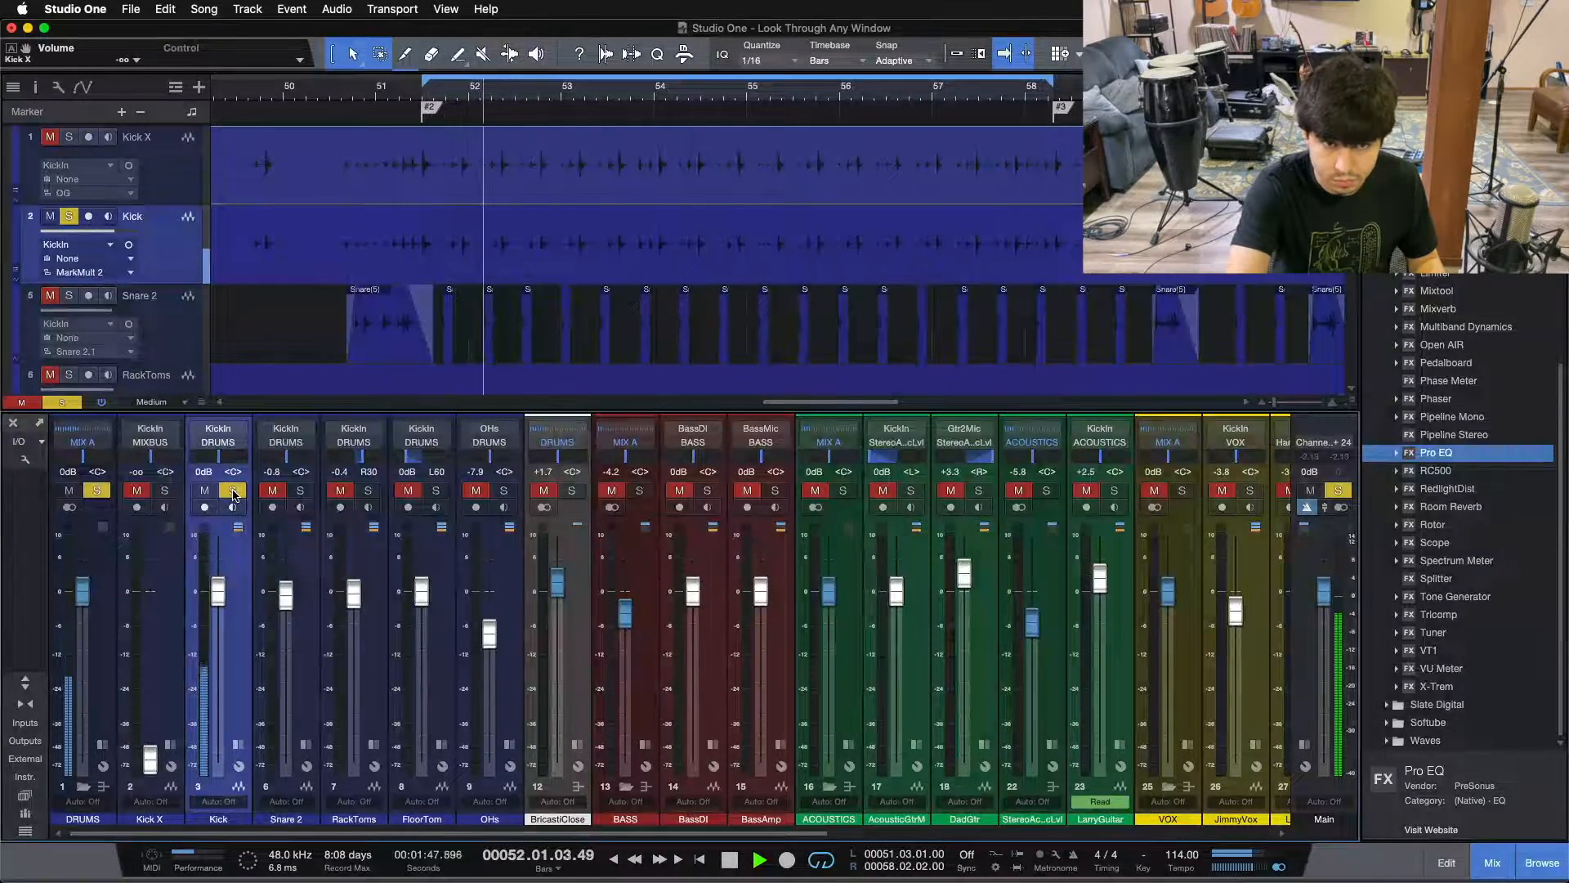
pyautogui.press('space')
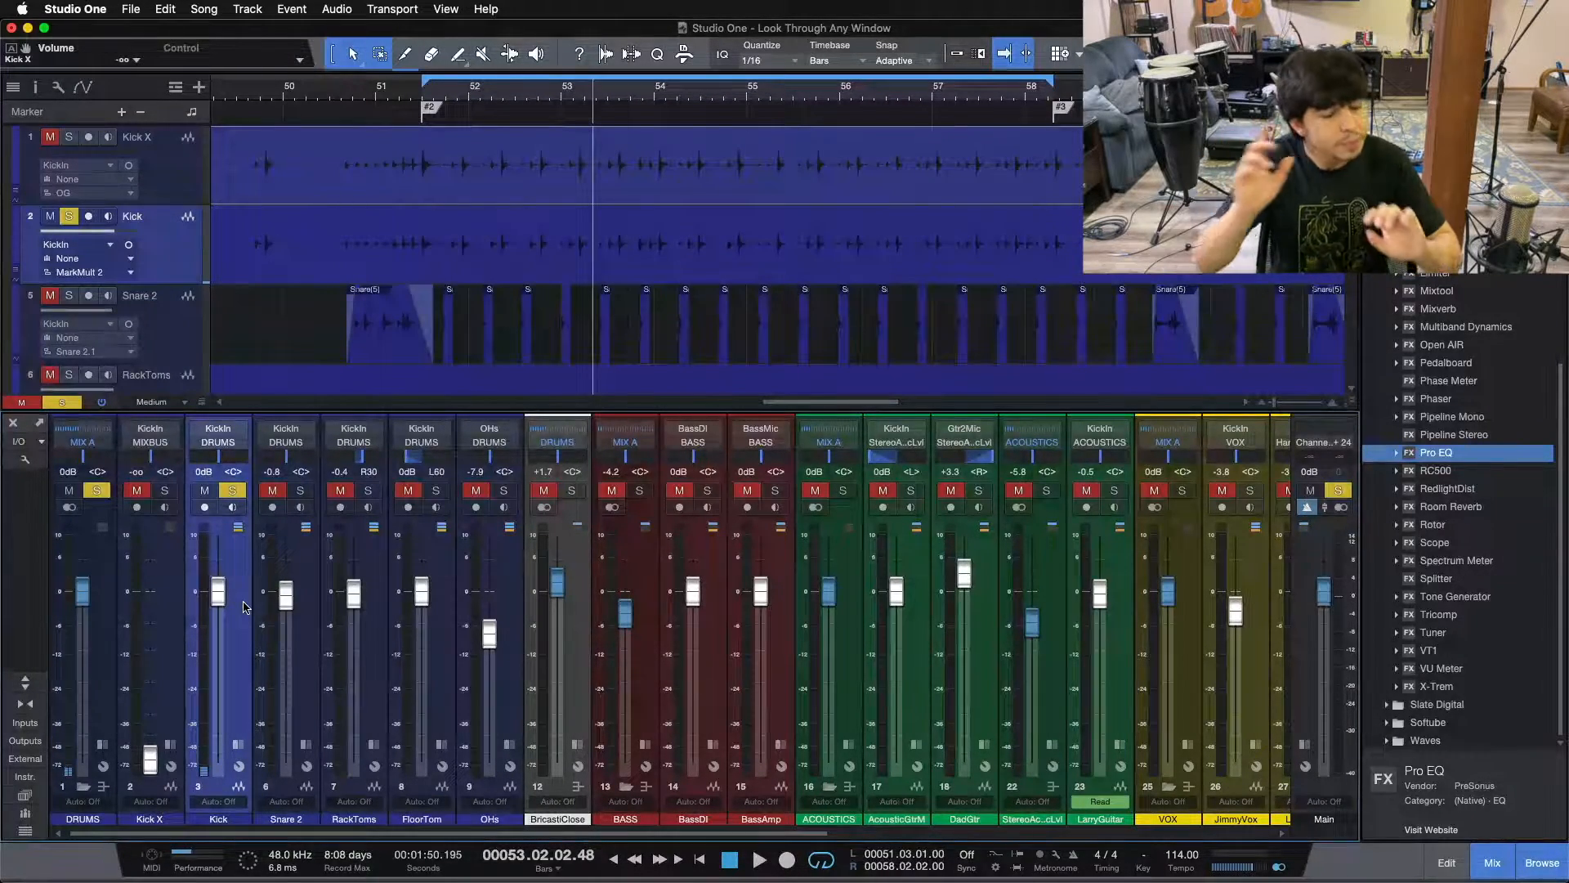
pyautogui.hotkey('ctrl', 'z')
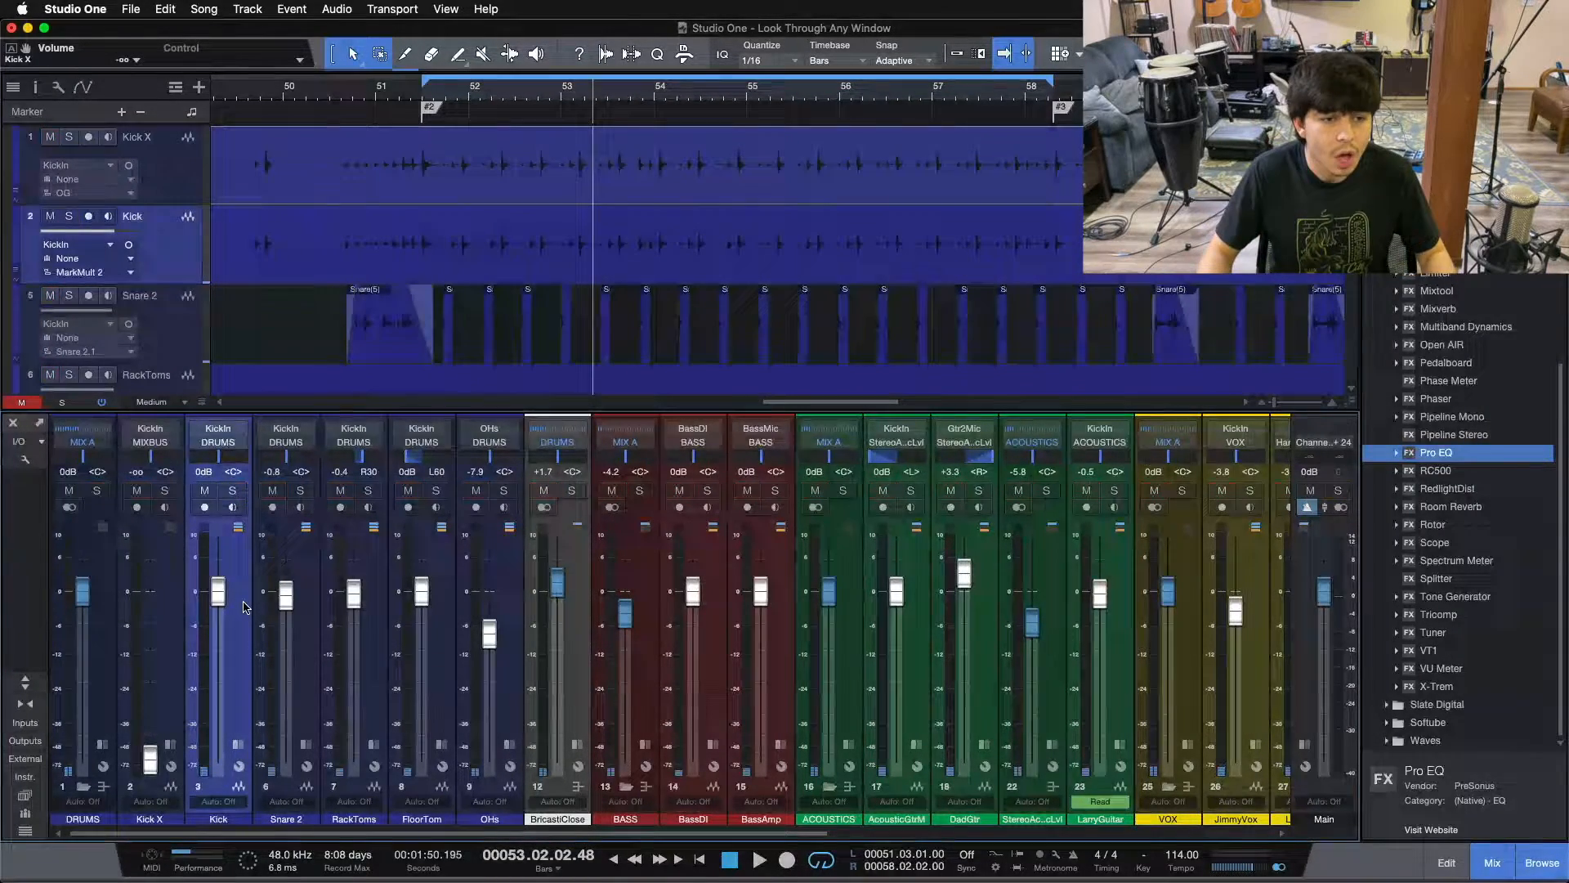
# Set the Kick X volume to 0 dB and solo the drum channels with Kick X in place of Kick.
pyautogui.keyDown('alt'); pyautogui.click(150, 761); pyautogui.keyUp('alt')
pyautogui.hotkey('ctrl', 'shift', 'z')
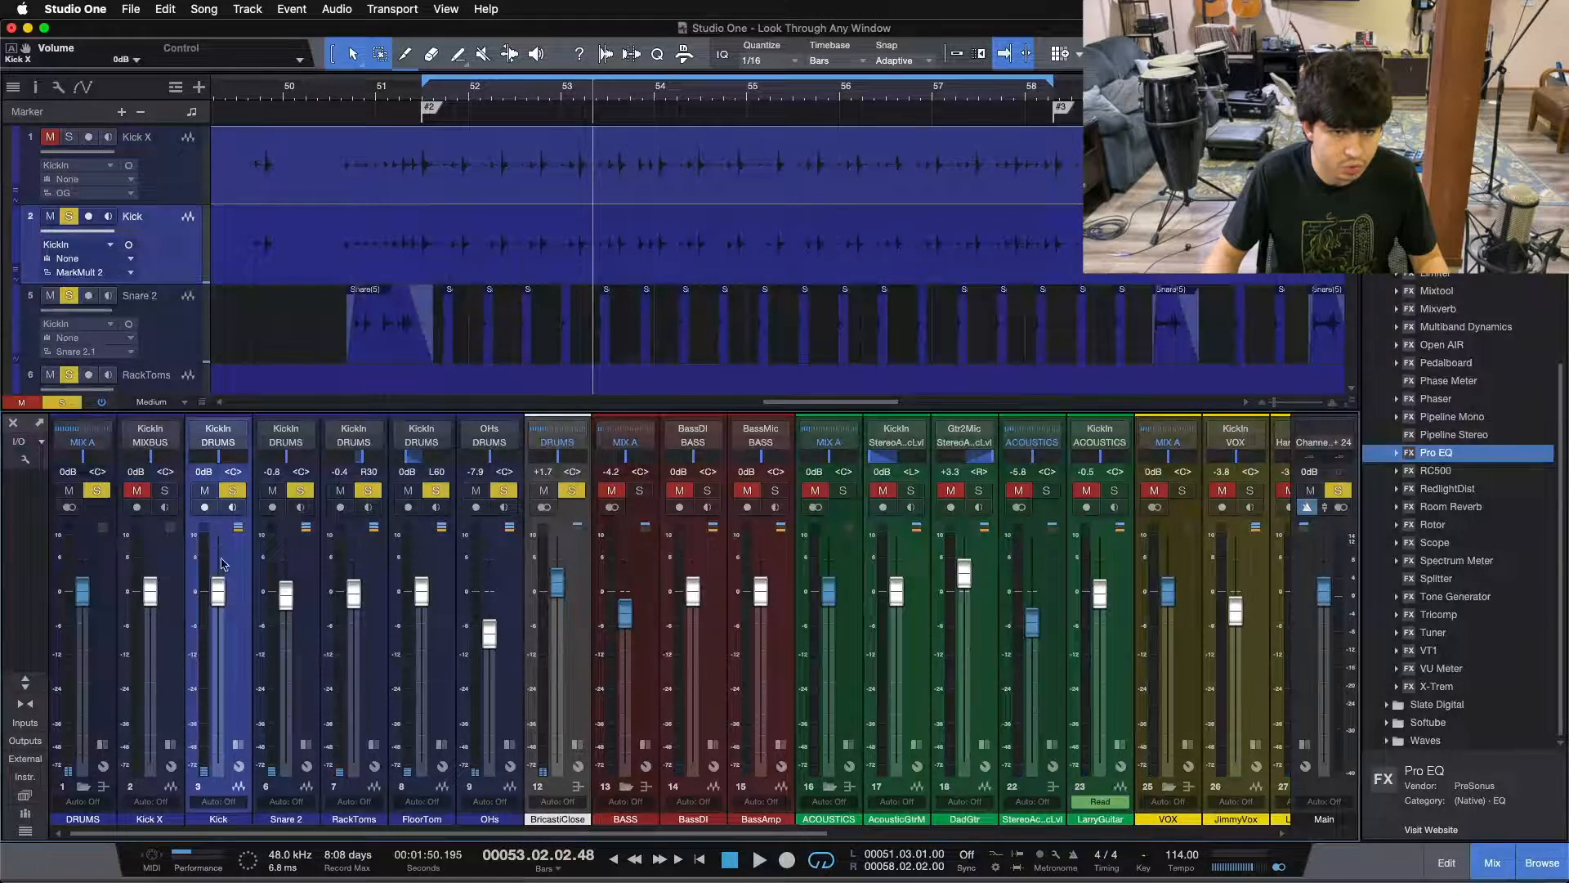
pyautogui.click(166, 490)
pyautogui.click(232, 490)
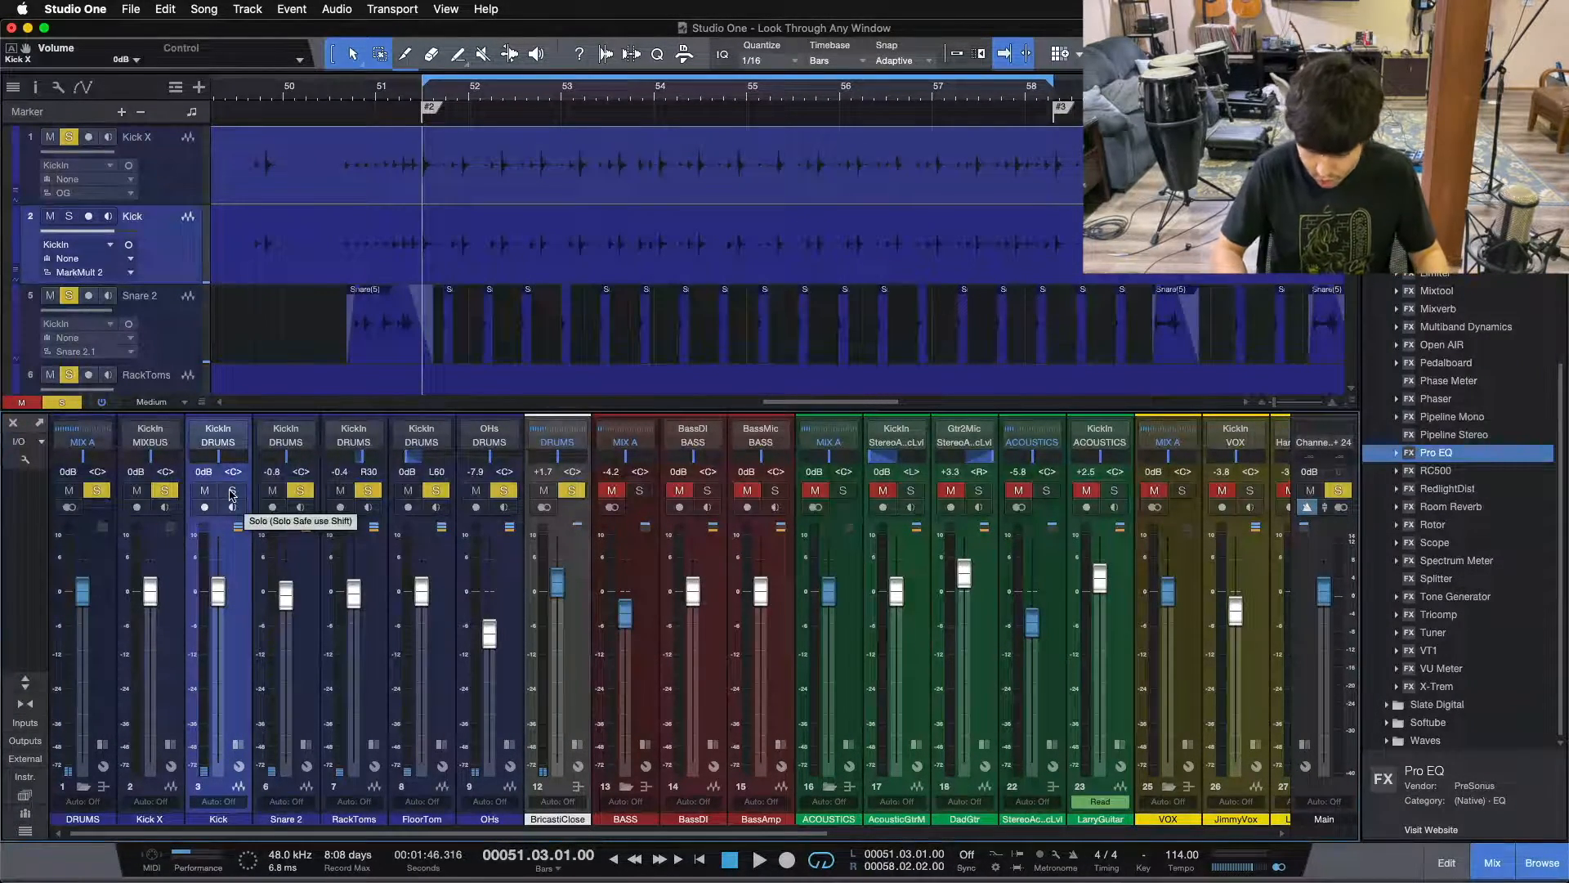
# Compare Kick X and Kick within the drum mix during playback by switching their solos, and clear all solos.
pyautogui.press('space')
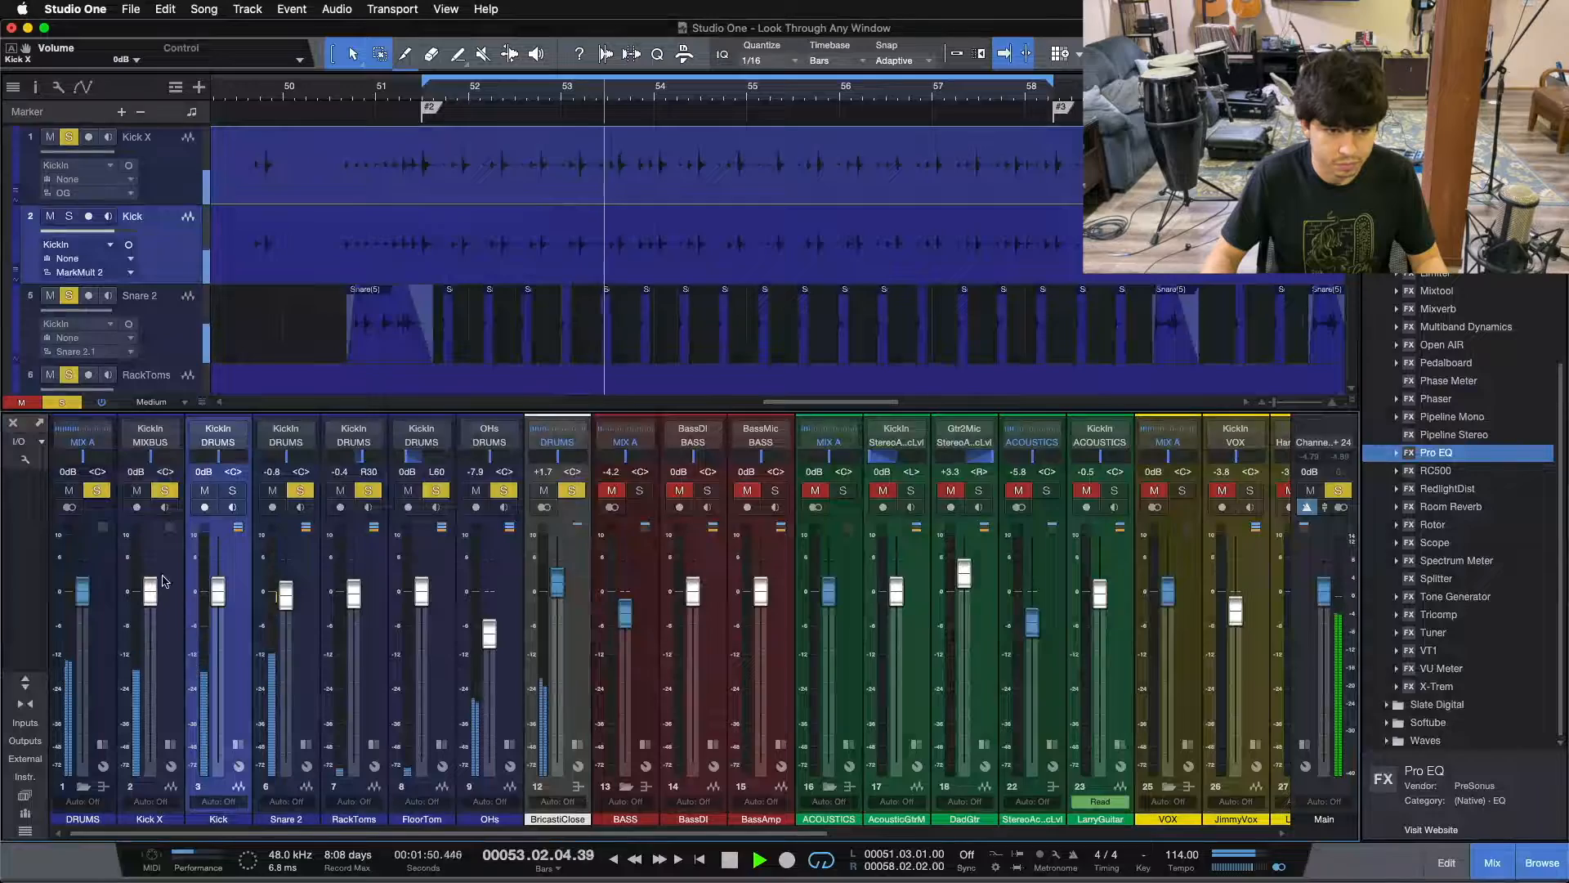
pyautogui.click(167, 491)
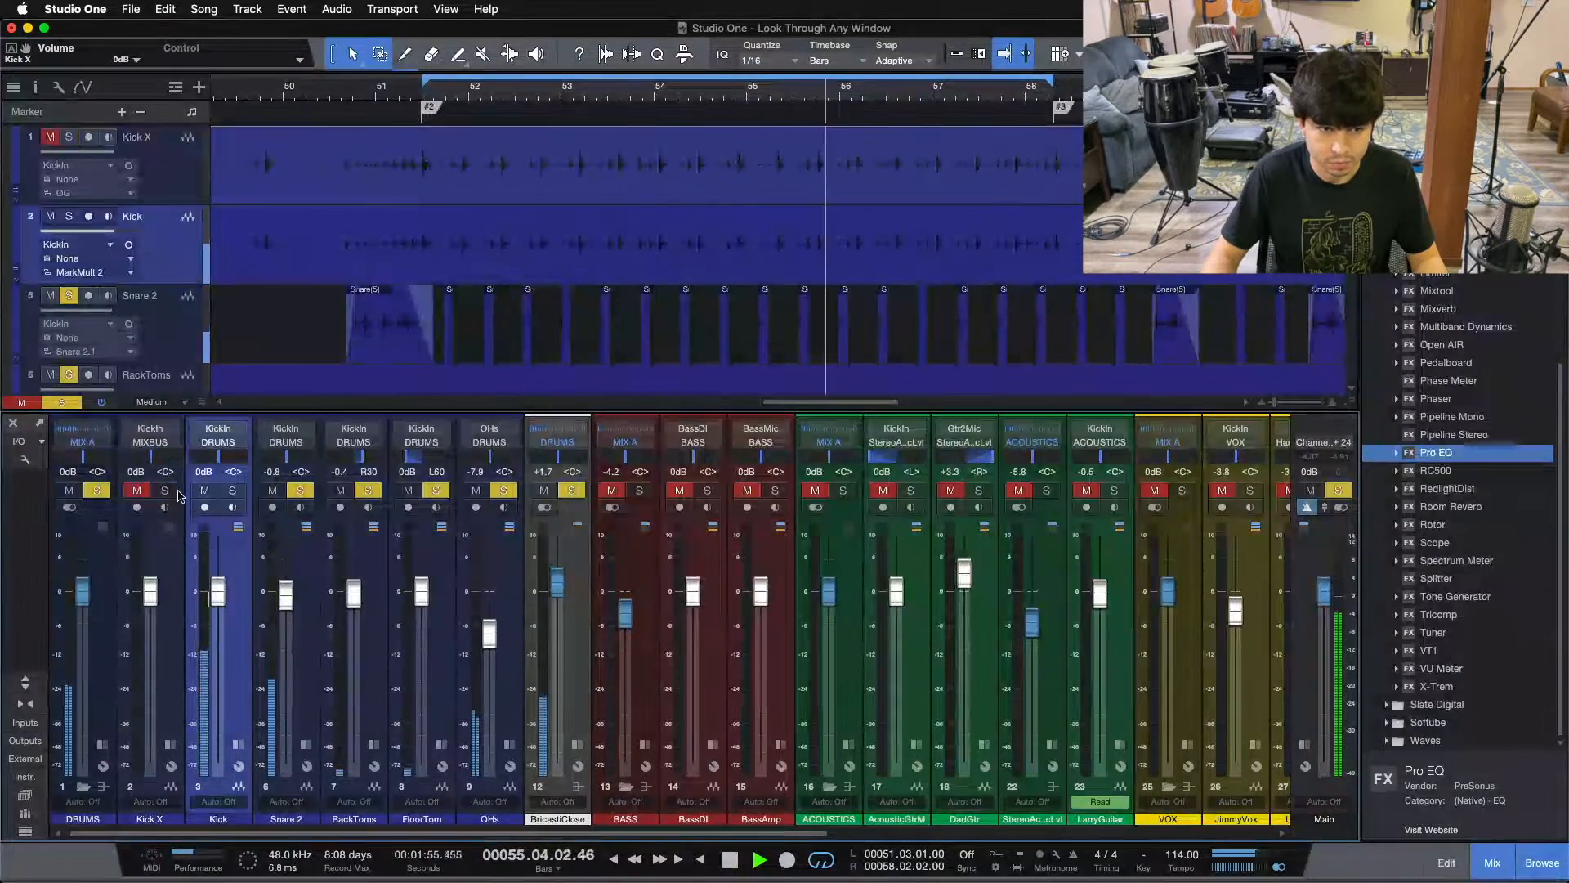
pyautogui.click(233, 492)
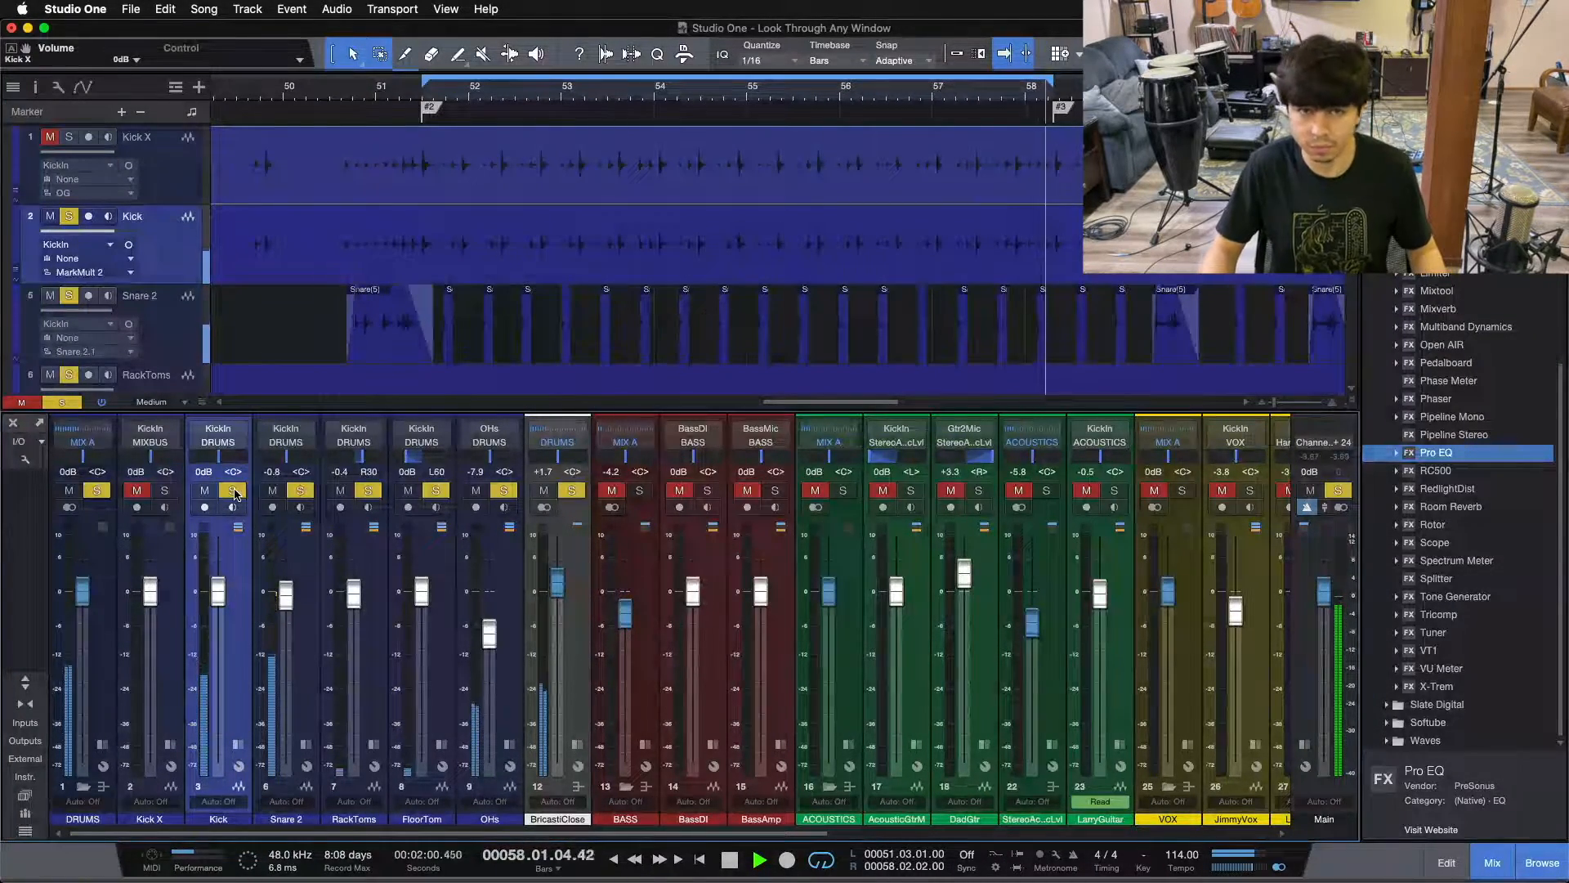
pyautogui.click(235, 492)
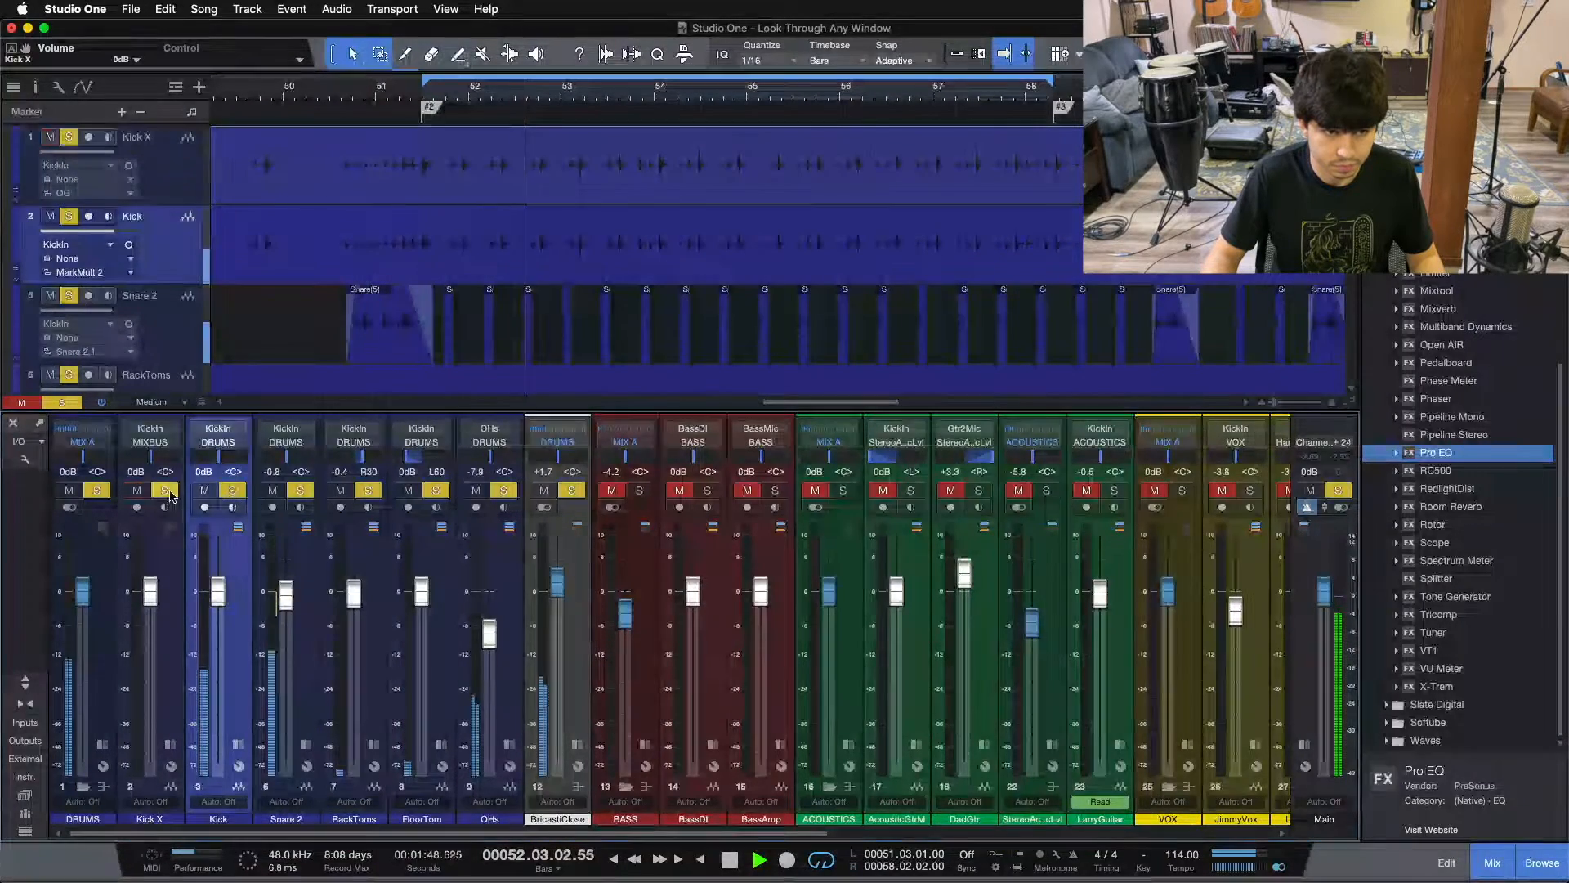
pyautogui.click(237, 492)
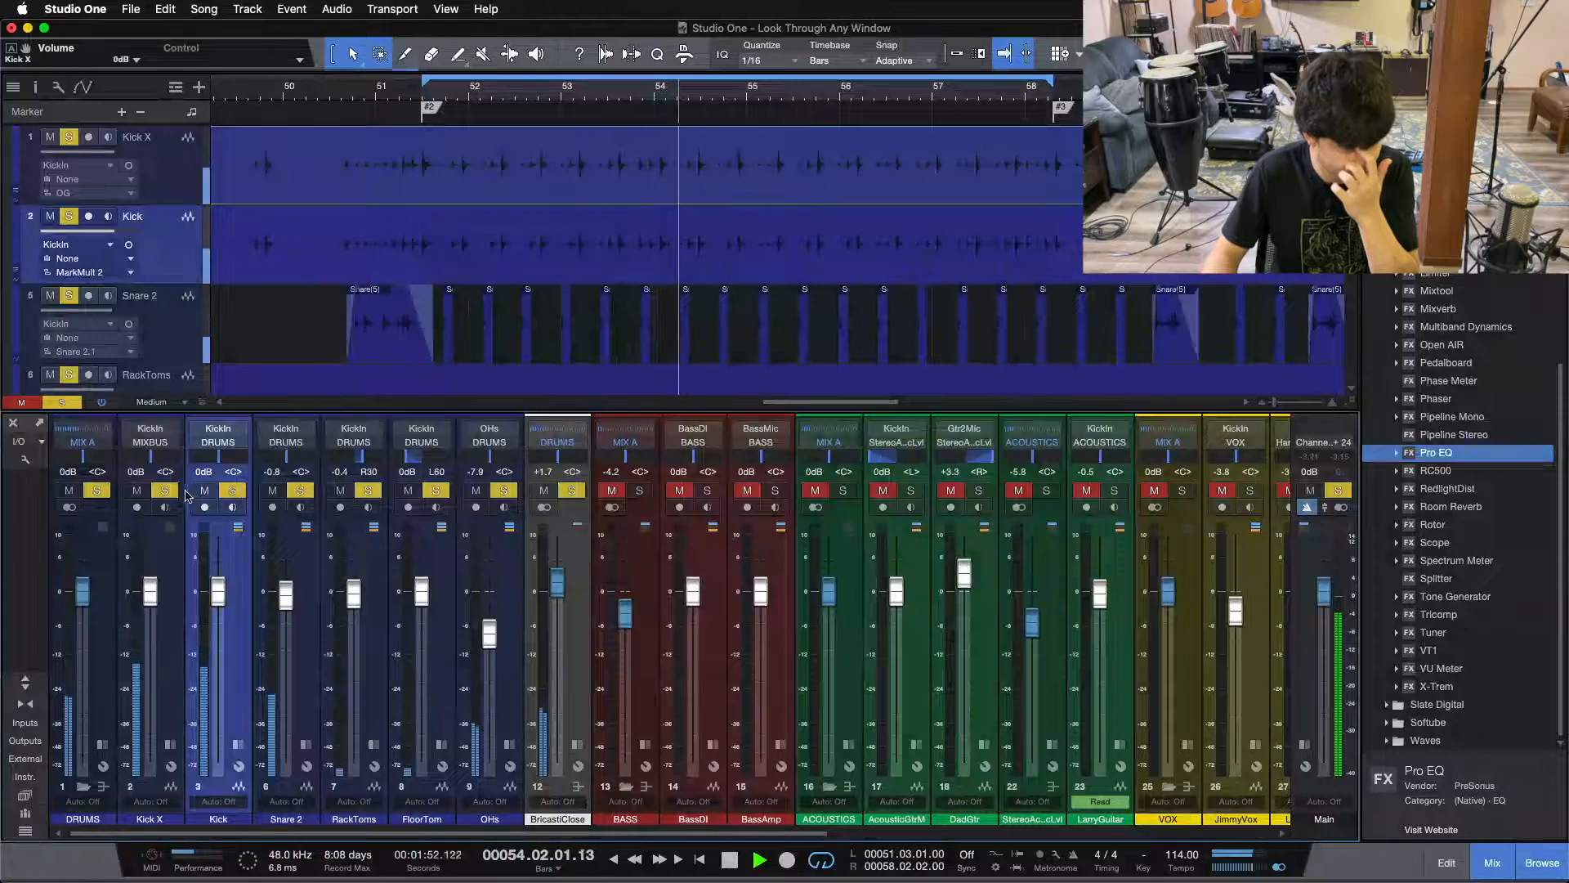
pyautogui.click(172, 493)
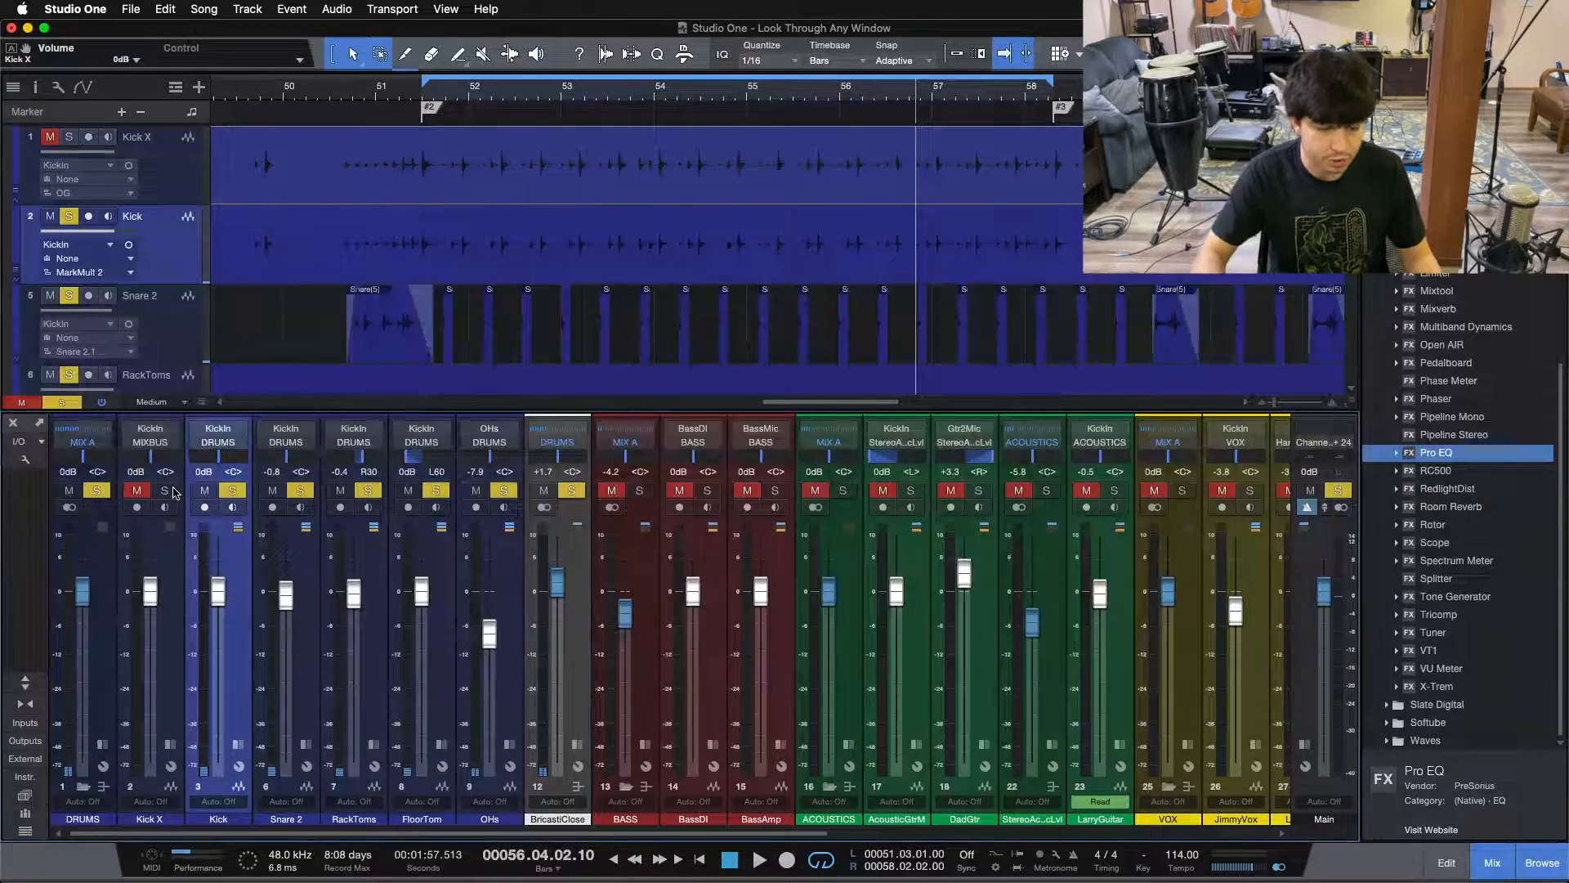
pyautogui.press('super+shift+s')
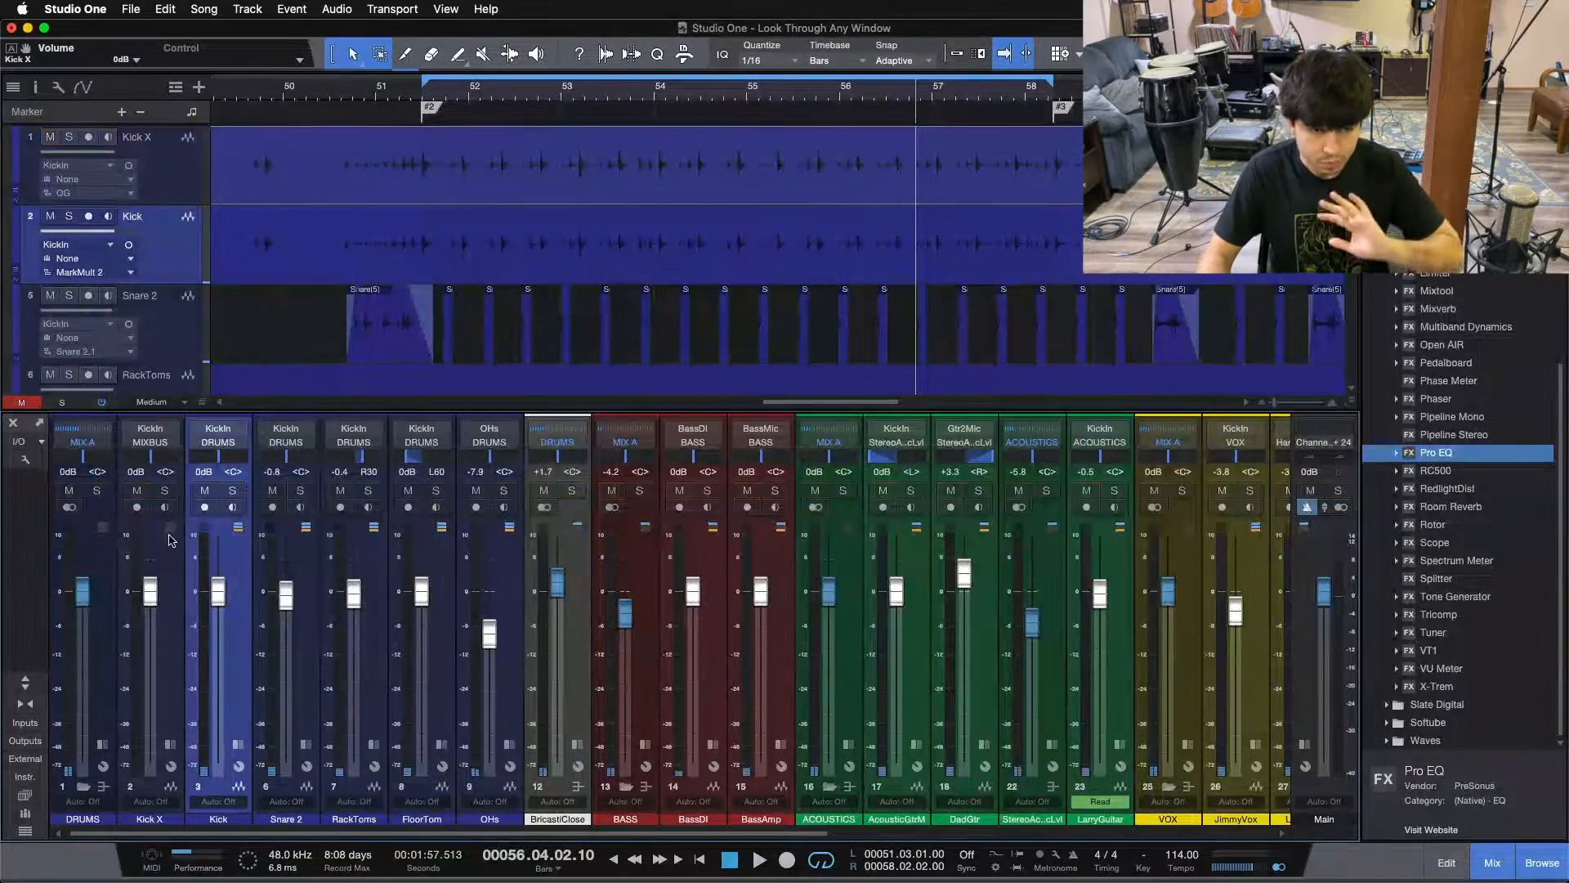
# Solo the Kick X channel and insert the Fat Channel plug-in on it.
pyautogui.click(174, 642)
pyautogui.click(170, 743)
pyautogui.click(166, 492)
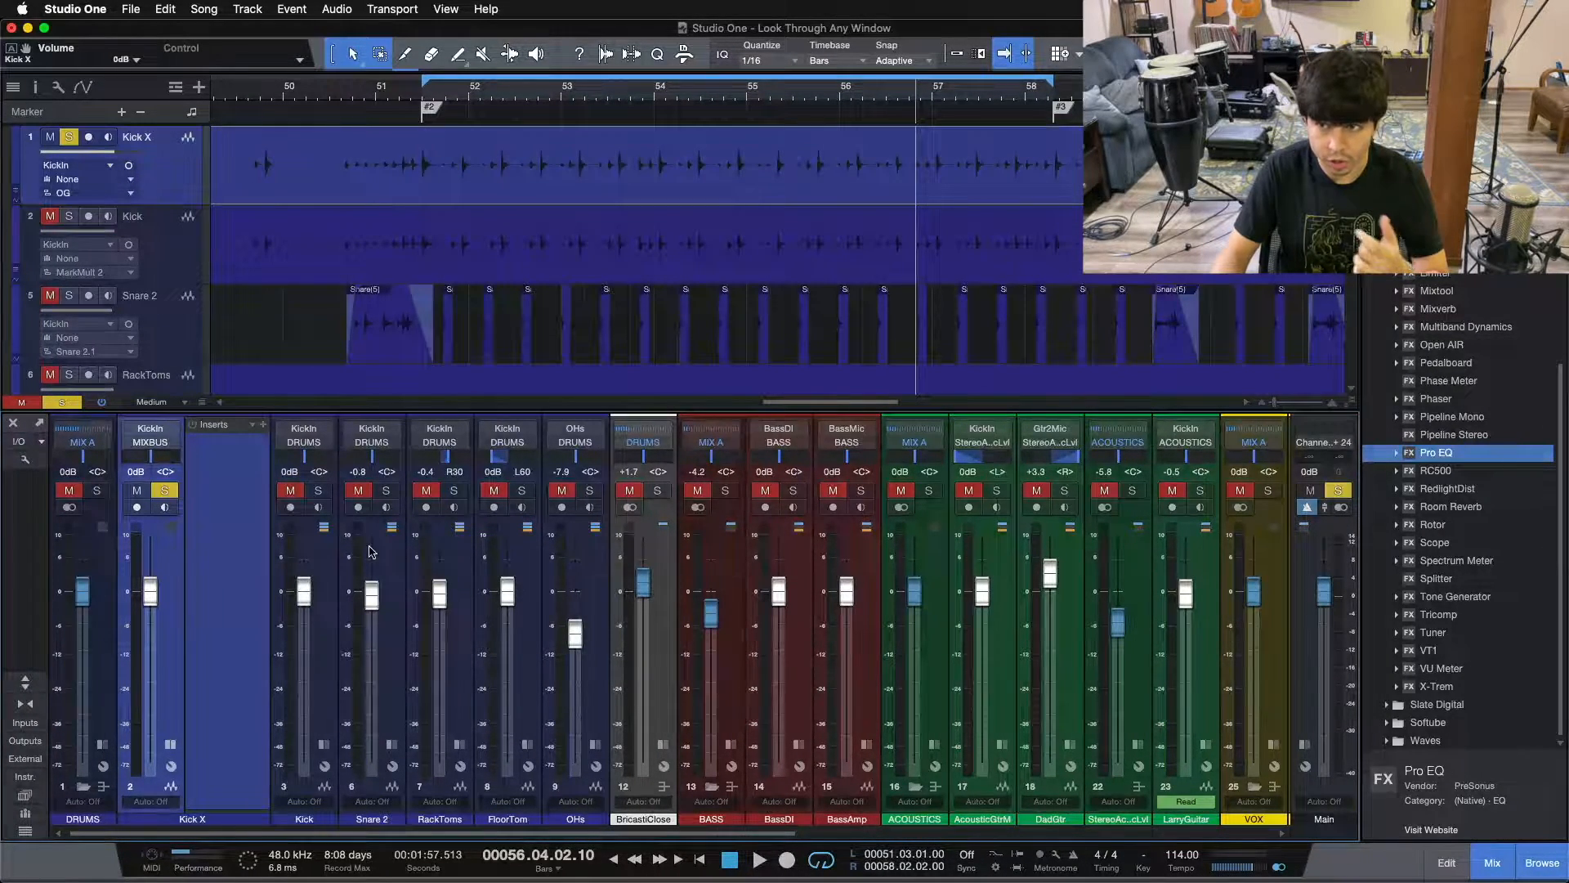
pyautogui.moveTo(1438, 151); pyautogui.dragTo(236, 490)
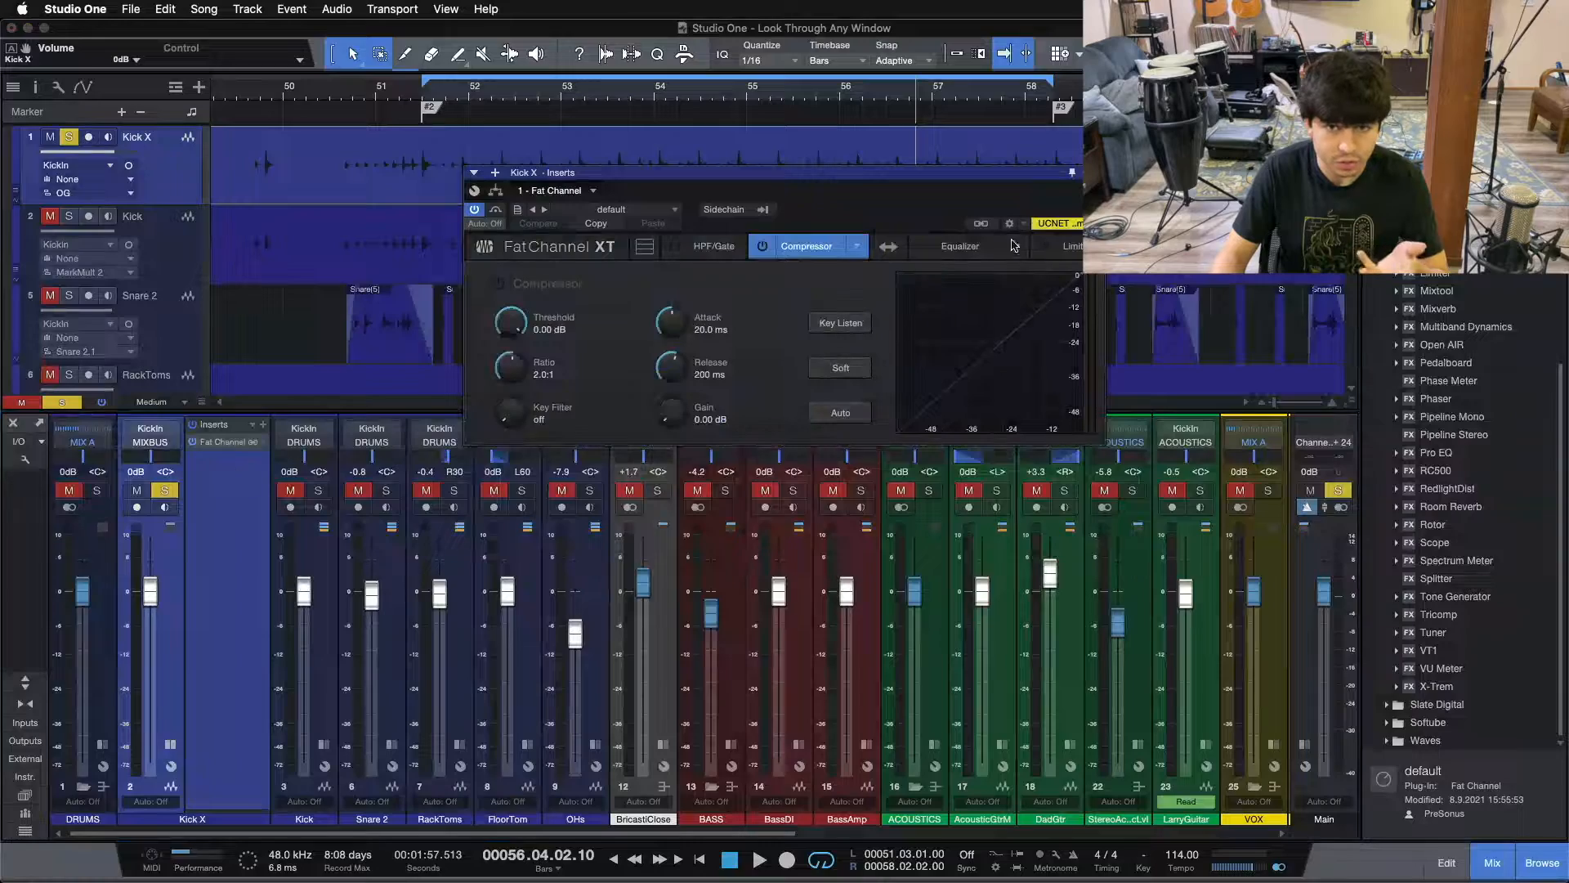
# Place the Fat Channel's equalizer before its compressor and enable it with the Alpine EQ-550 model.
pyautogui.click(887, 243)
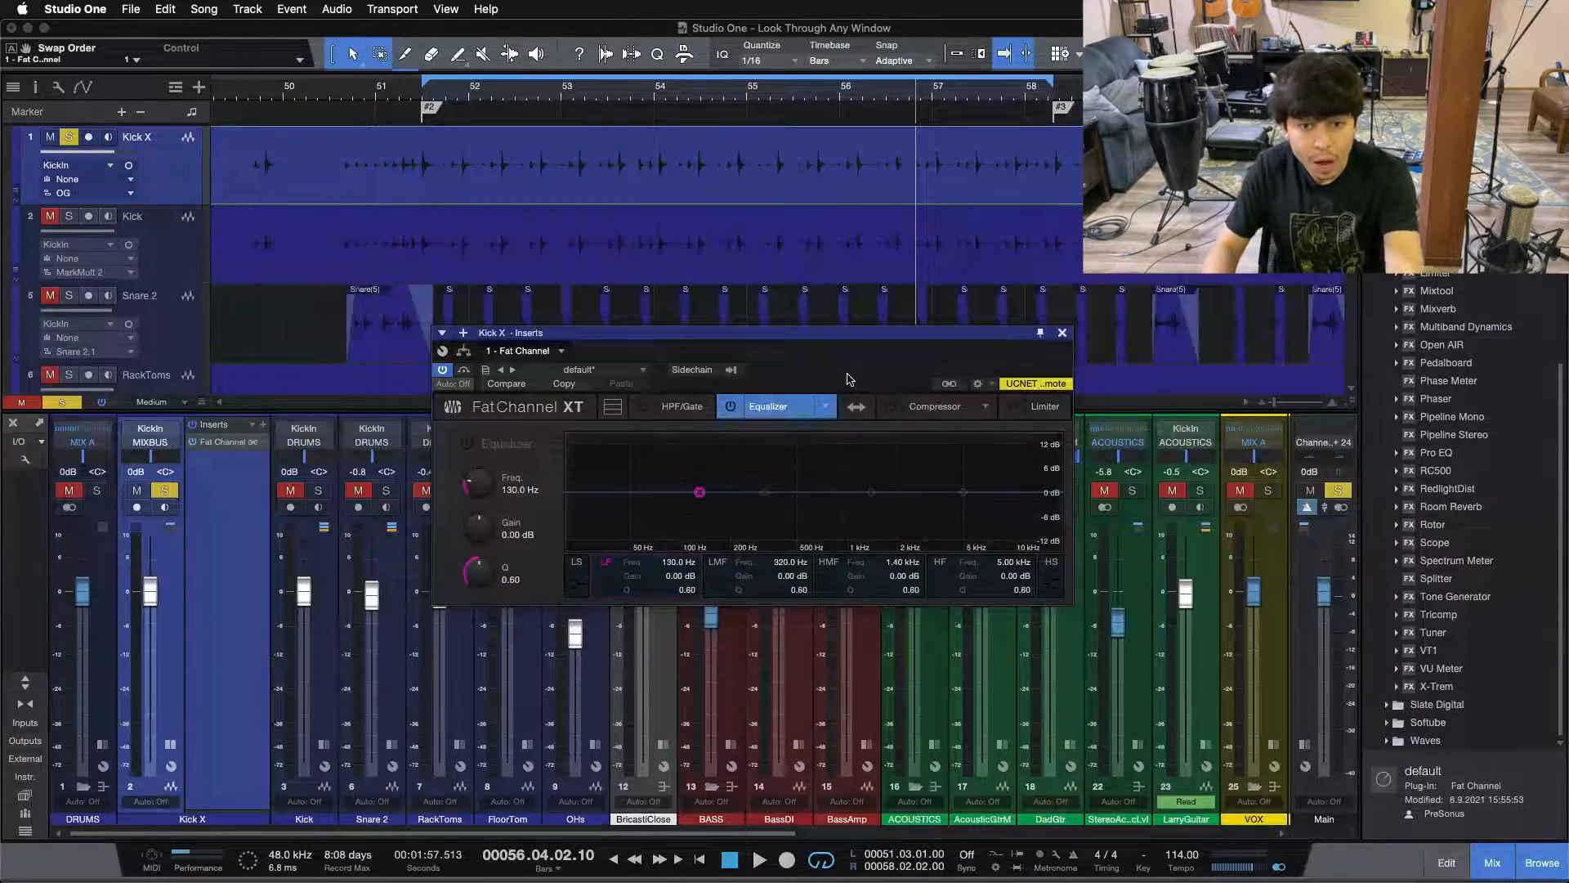
pyautogui.click(732, 409)
pyautogui.click(827, 406)
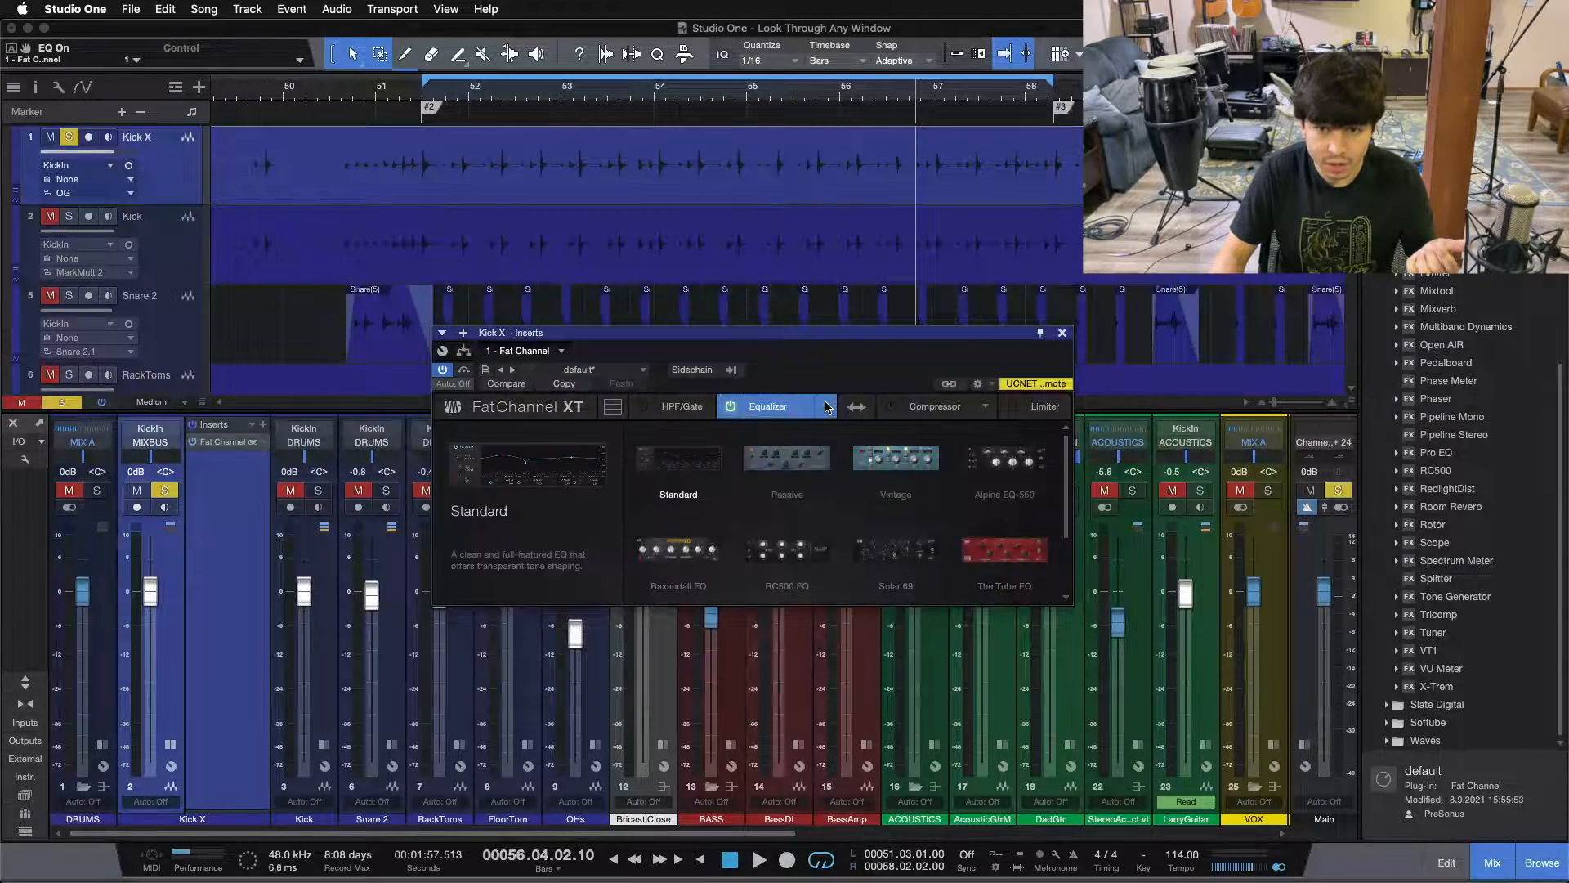
pyautogui.click(850, 453)
pyautogui.moveTo(838, 333); pyautogui.dragTo(787, 358)
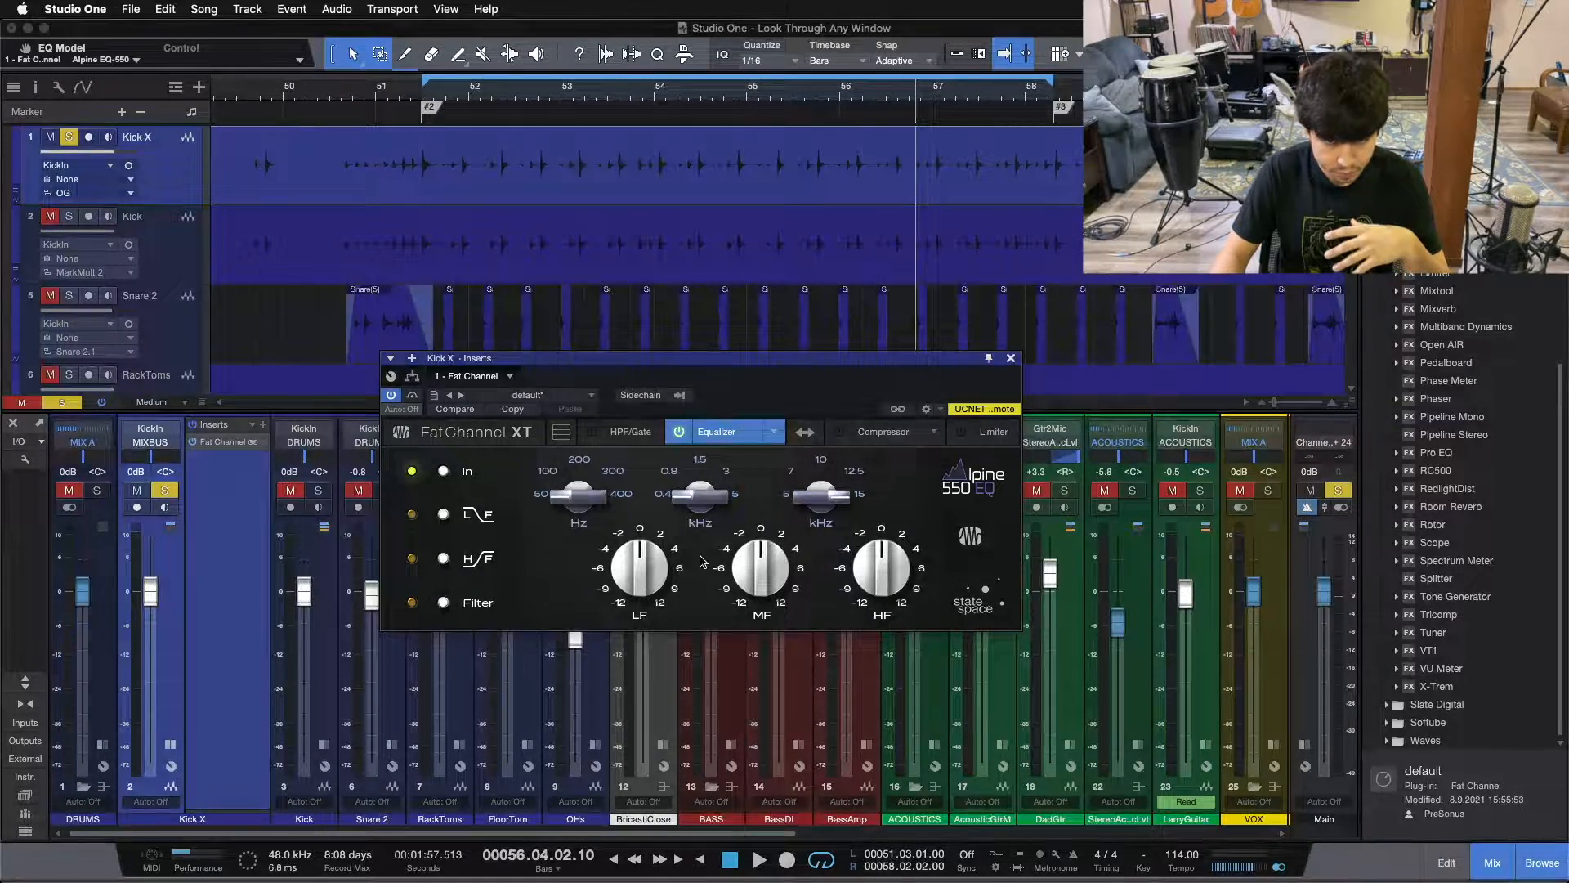
# Try a mid-band cut of -12 dB at 0.8 kHz in the Kick X equalizer.
pyautogui.moveTo(725, 552); pyautogui.dragTo(743, 554)
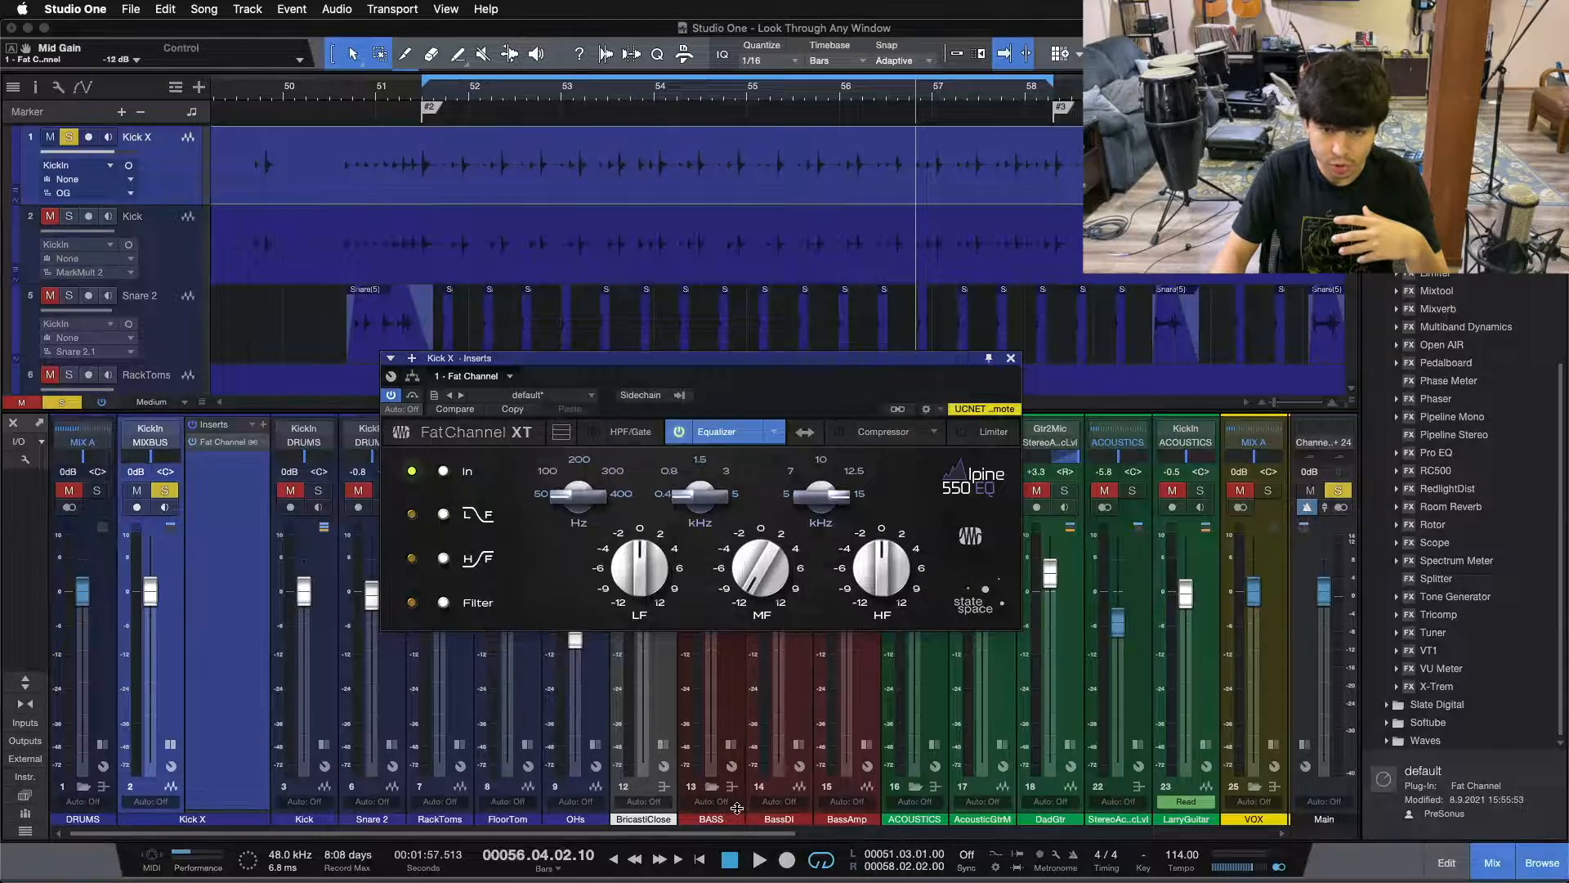
pyautogui.moveTo(689, 489); pyautogui.dragTo(694, 522)
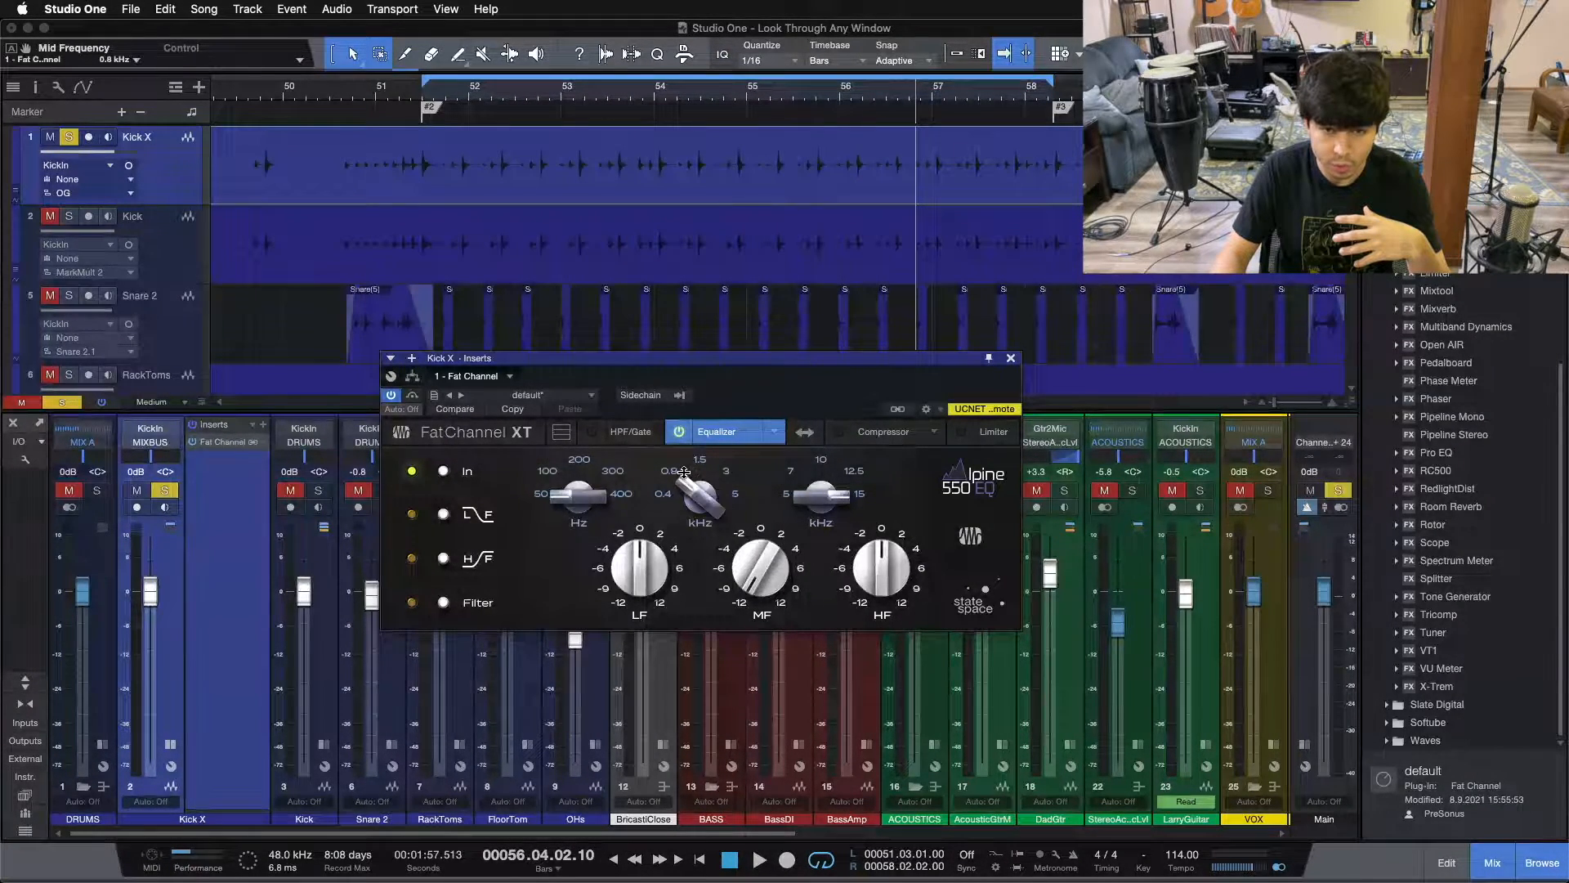
pyautogui.scroll(-5, 842, 483)
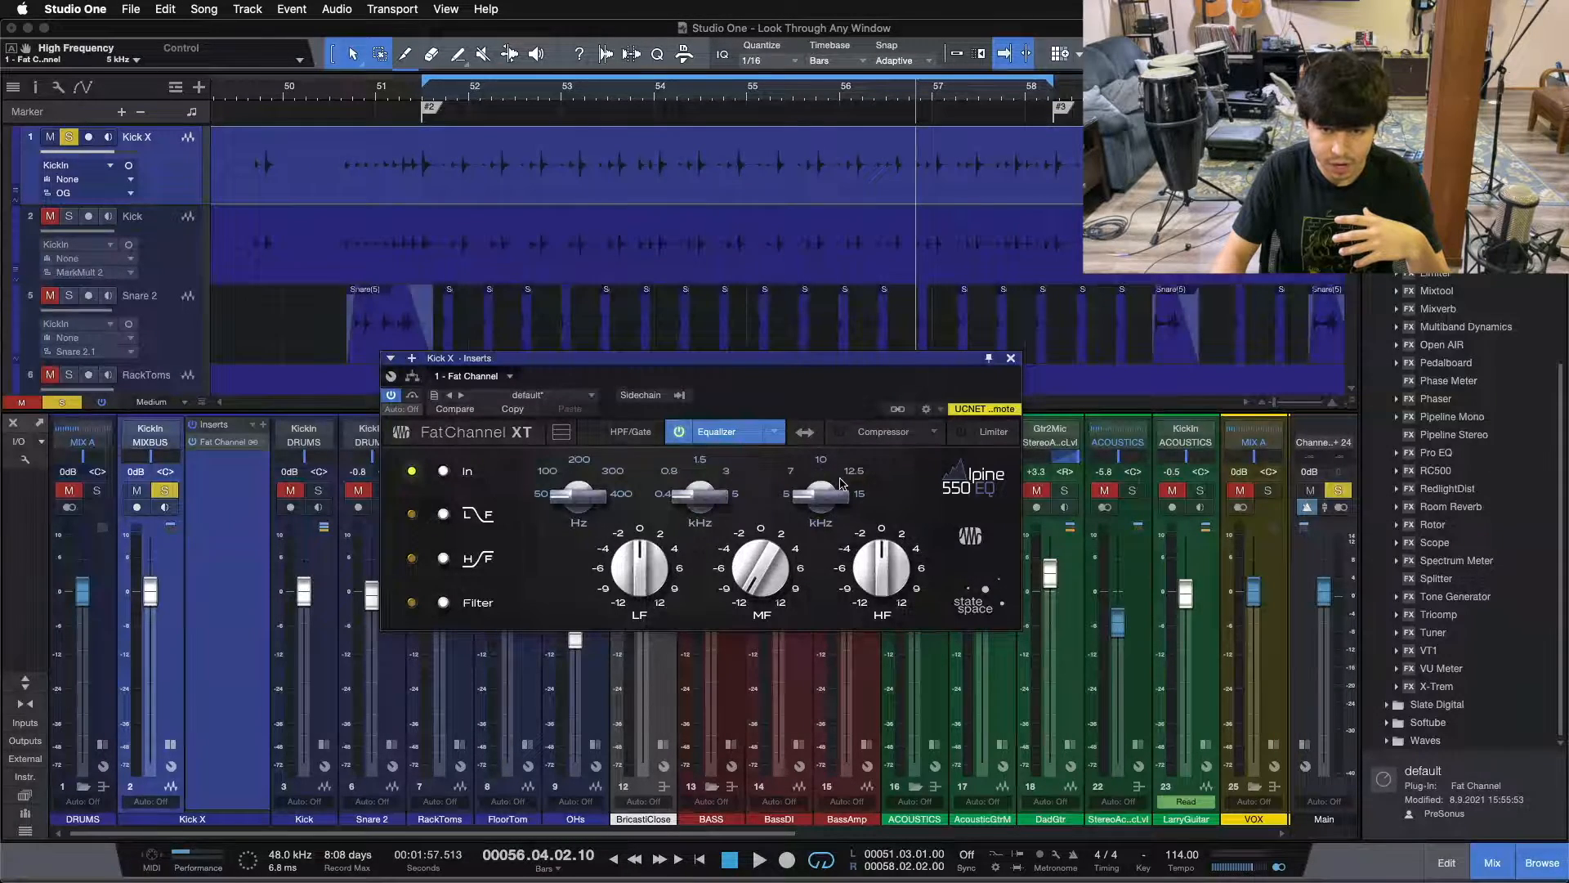
# Set the equalizer's high-band frequency to 7 kHz and return the mid-band gain to 0 dB.
pyautogui.scroll(2, 880, 583)
pyautogui.scroll(-2, 880, 583)
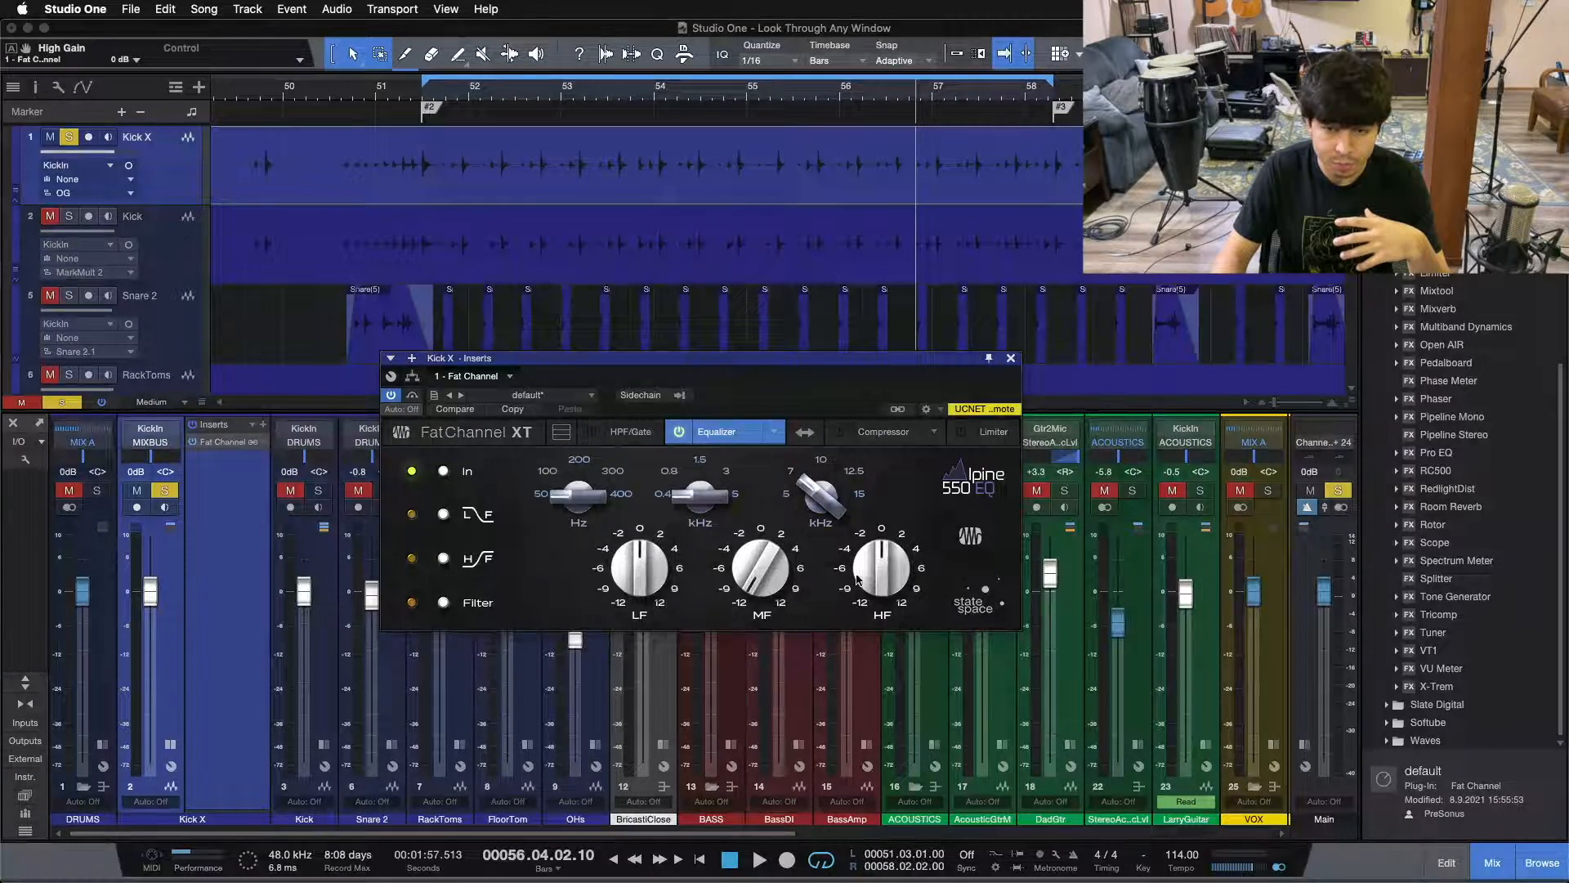
pyautogui.scroll(2, 860, 578)
pyautogui.scroll(-4, 862, 576)
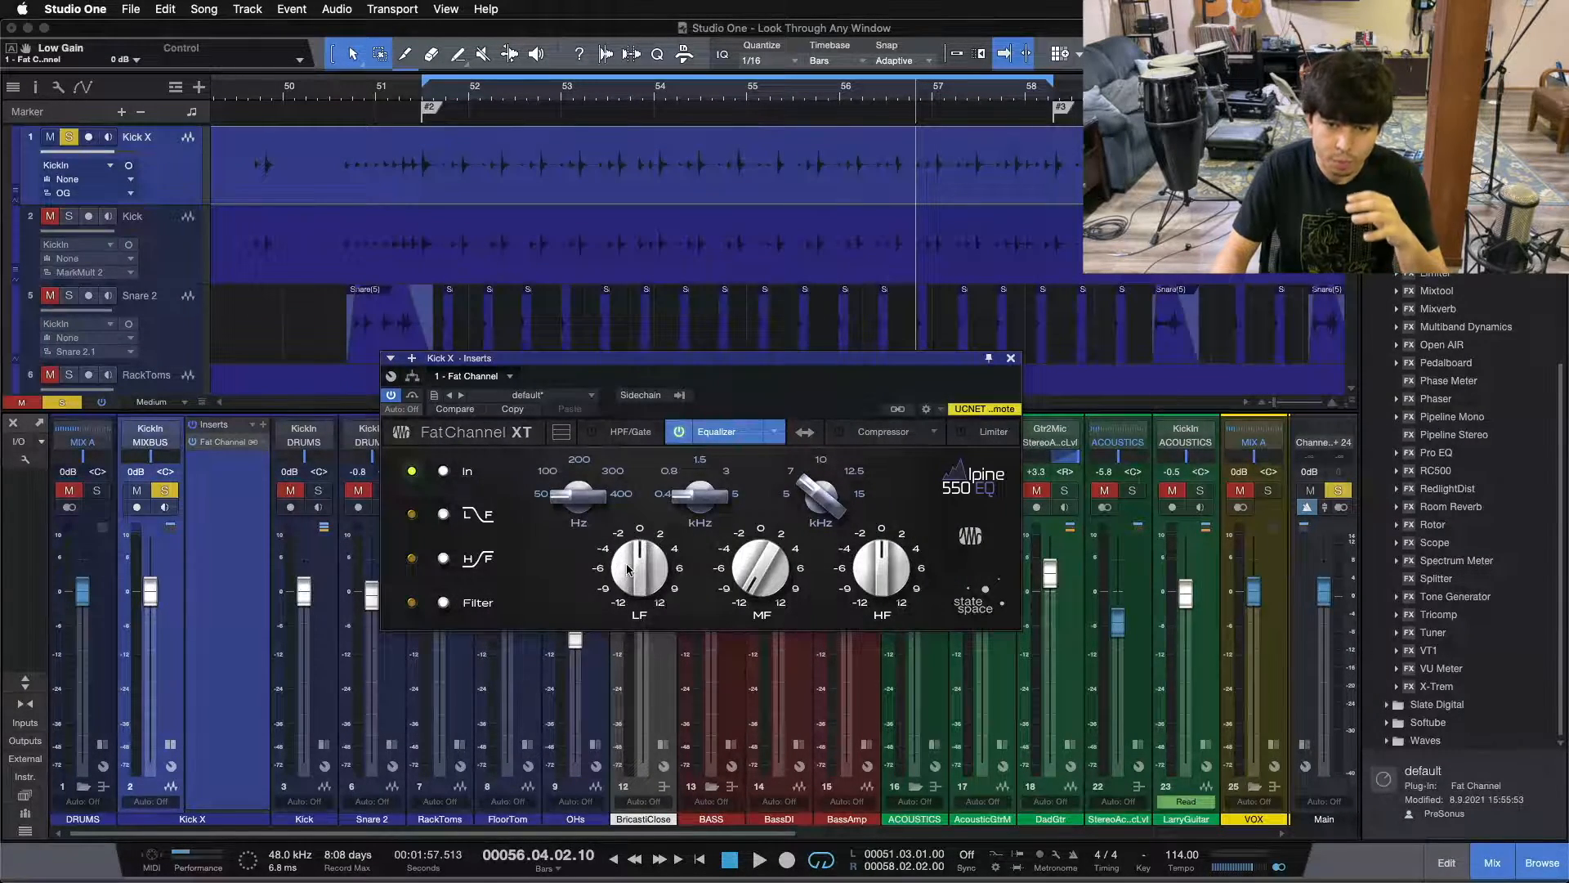
pyautogui.scroll(-3, 773, 565)
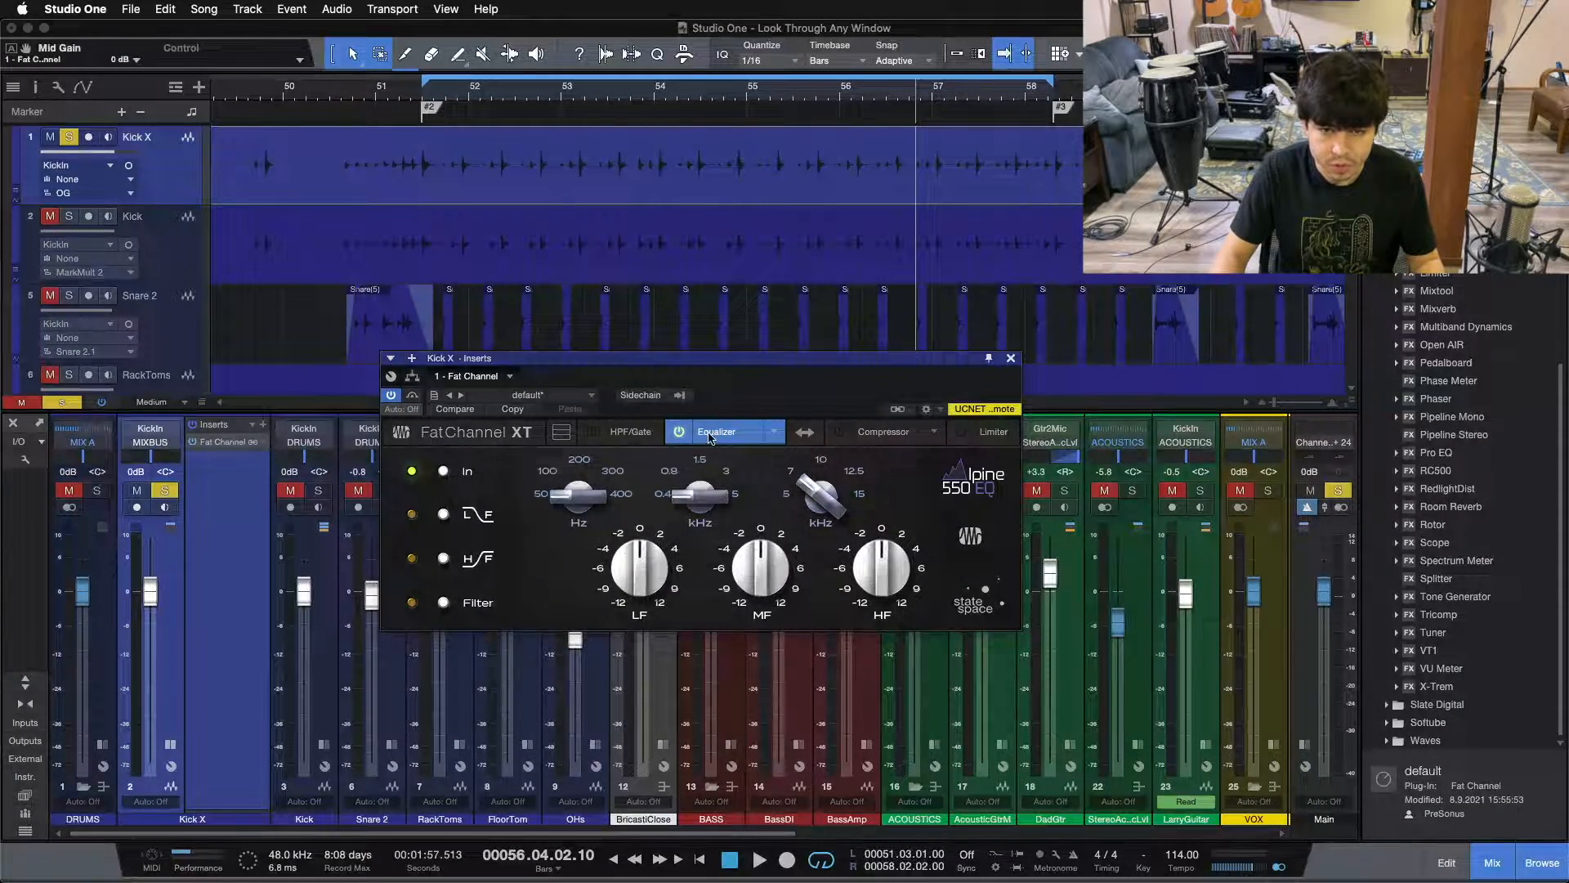
# Play the looped Kick X section and set the equalizer's mid band to -12 dB at 0.8 kHz while listening.
pyautogui.press('space')
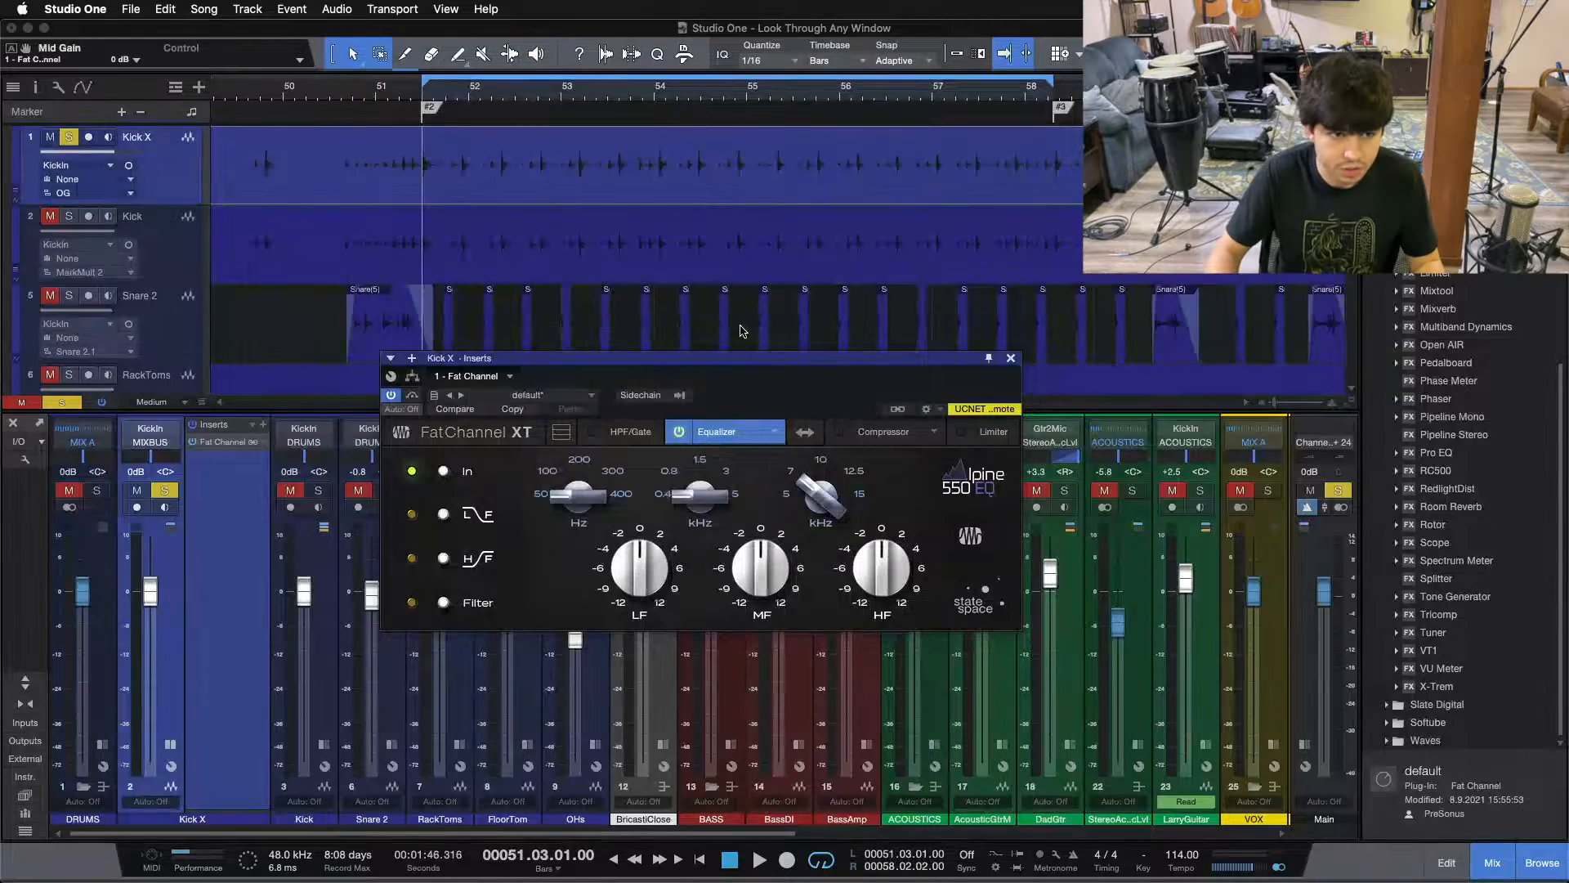
pyautogui.click(179, 673)
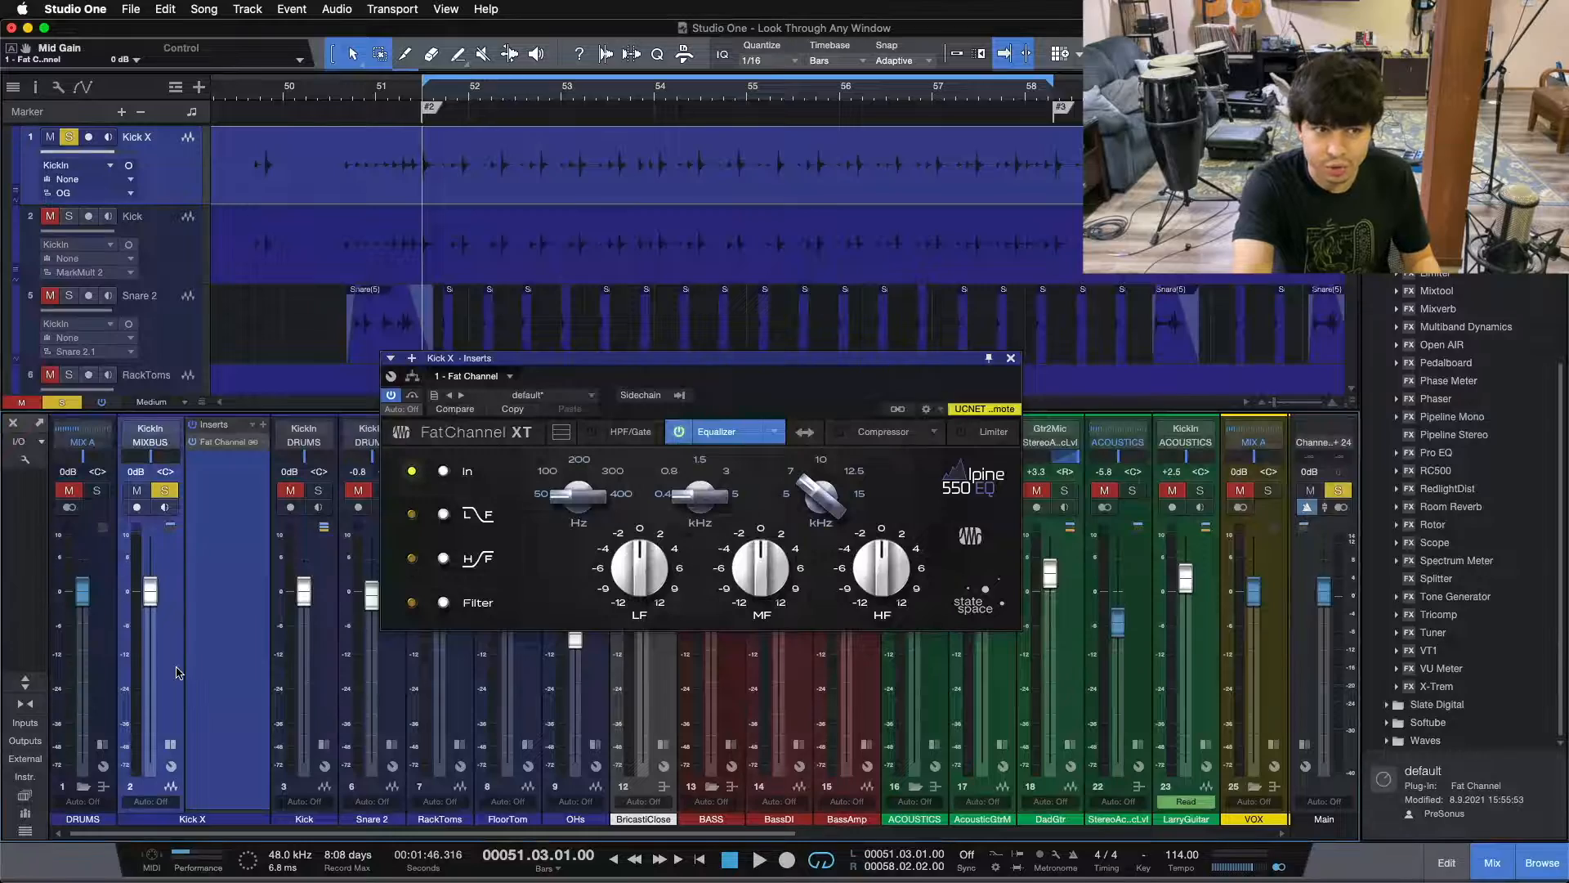
pyautogui.press('space')
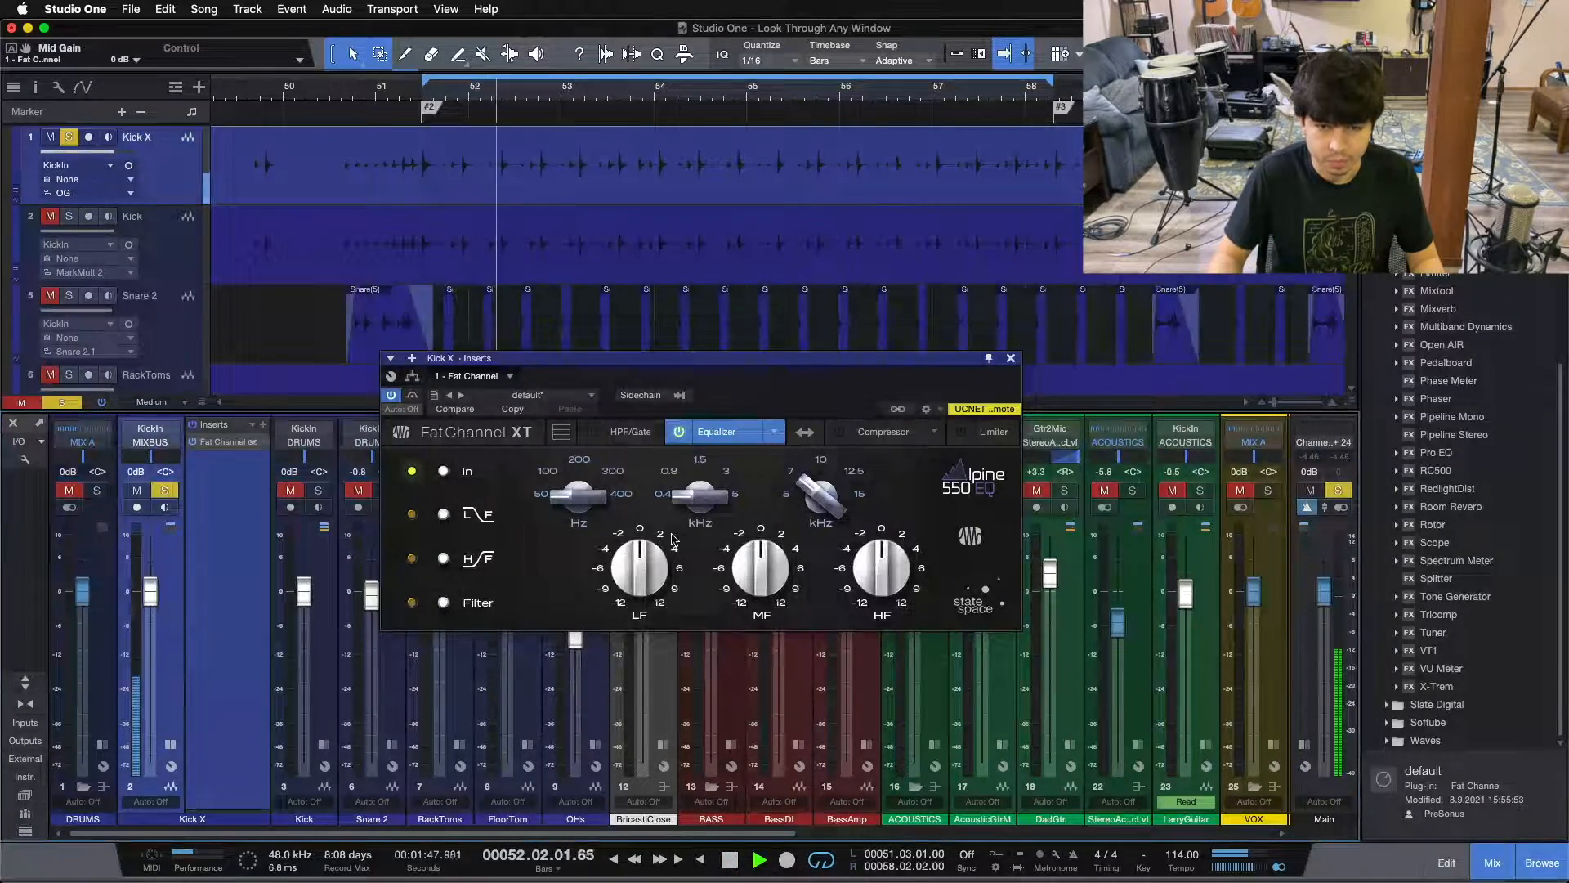
pyautogui.scroll(2, 699, 494)
pyautogui.scroll(-5, 745, 554)
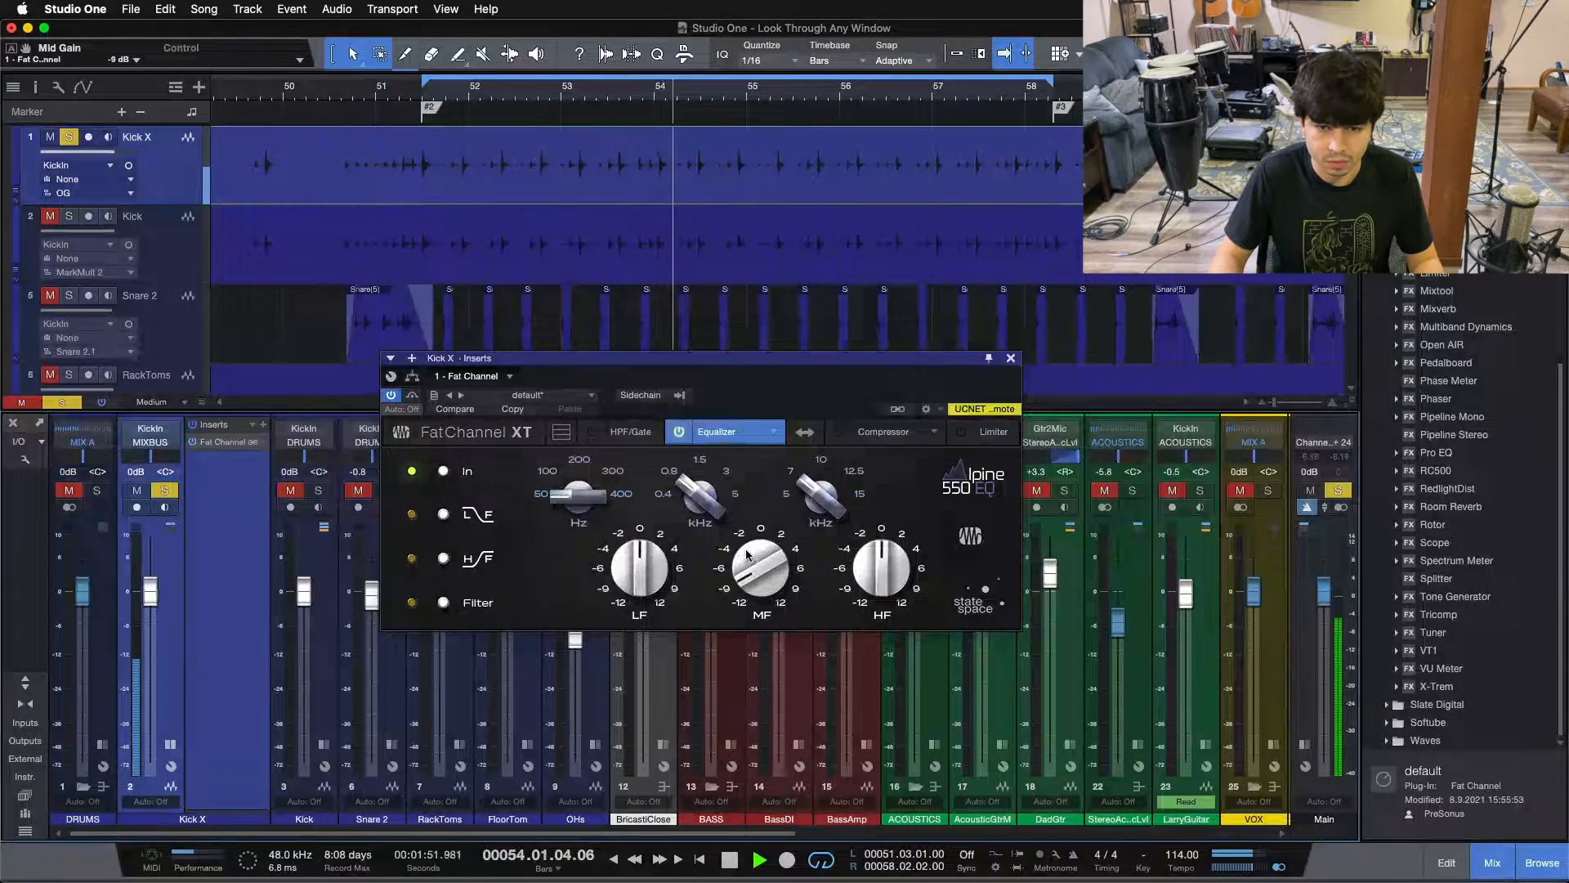
pyautogui.scroll(-2, 725, 512)
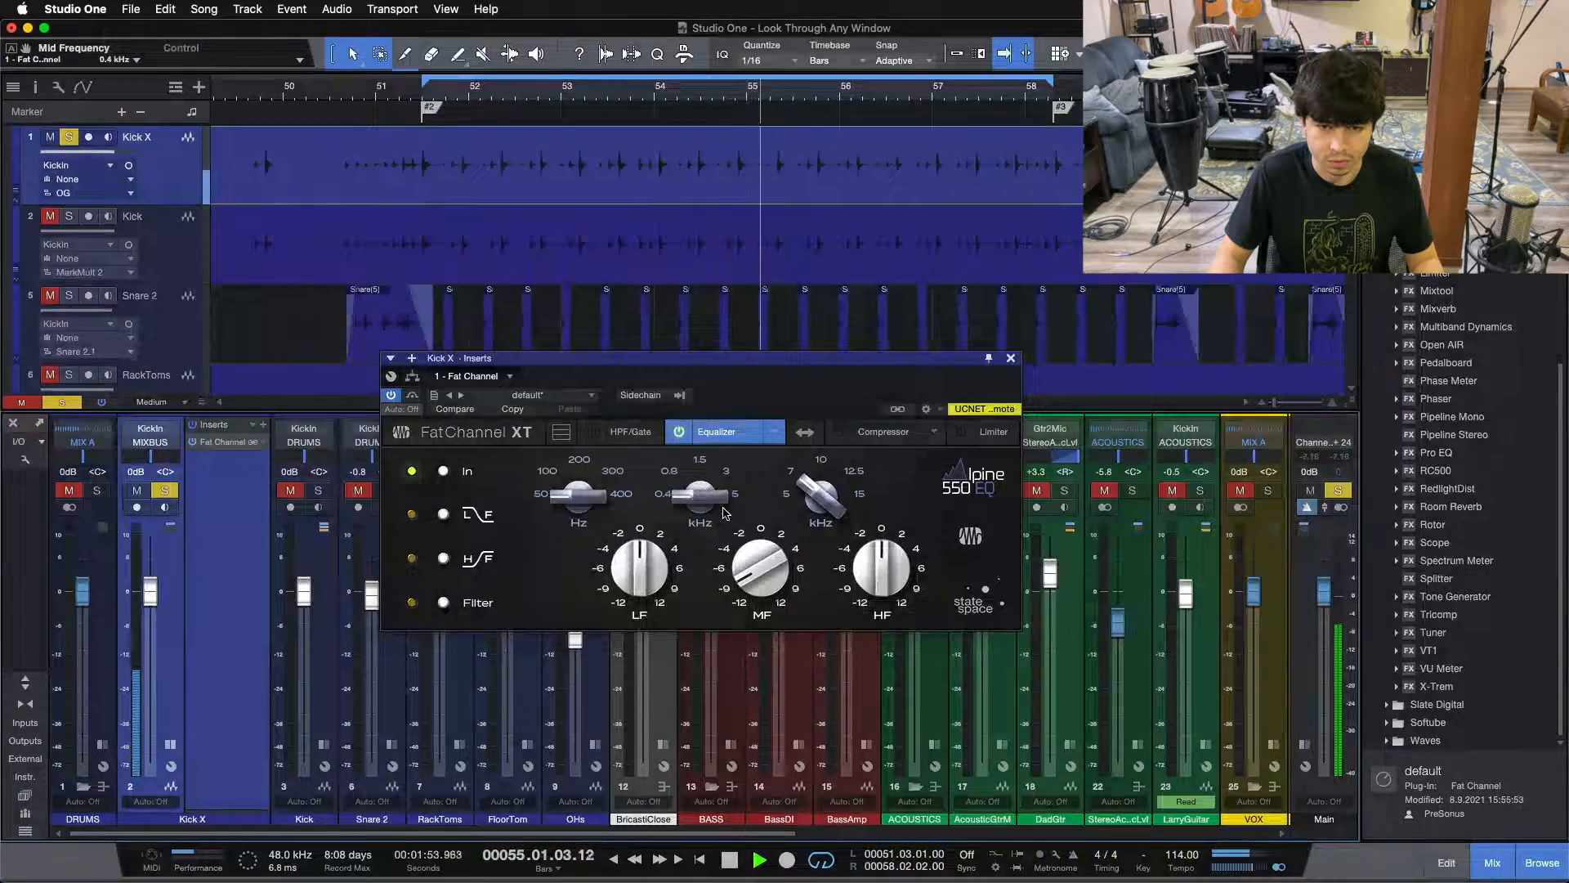
pyautogui.scroll(-2, 753, 557)
pyautogui.scroll(2, 711, 505)
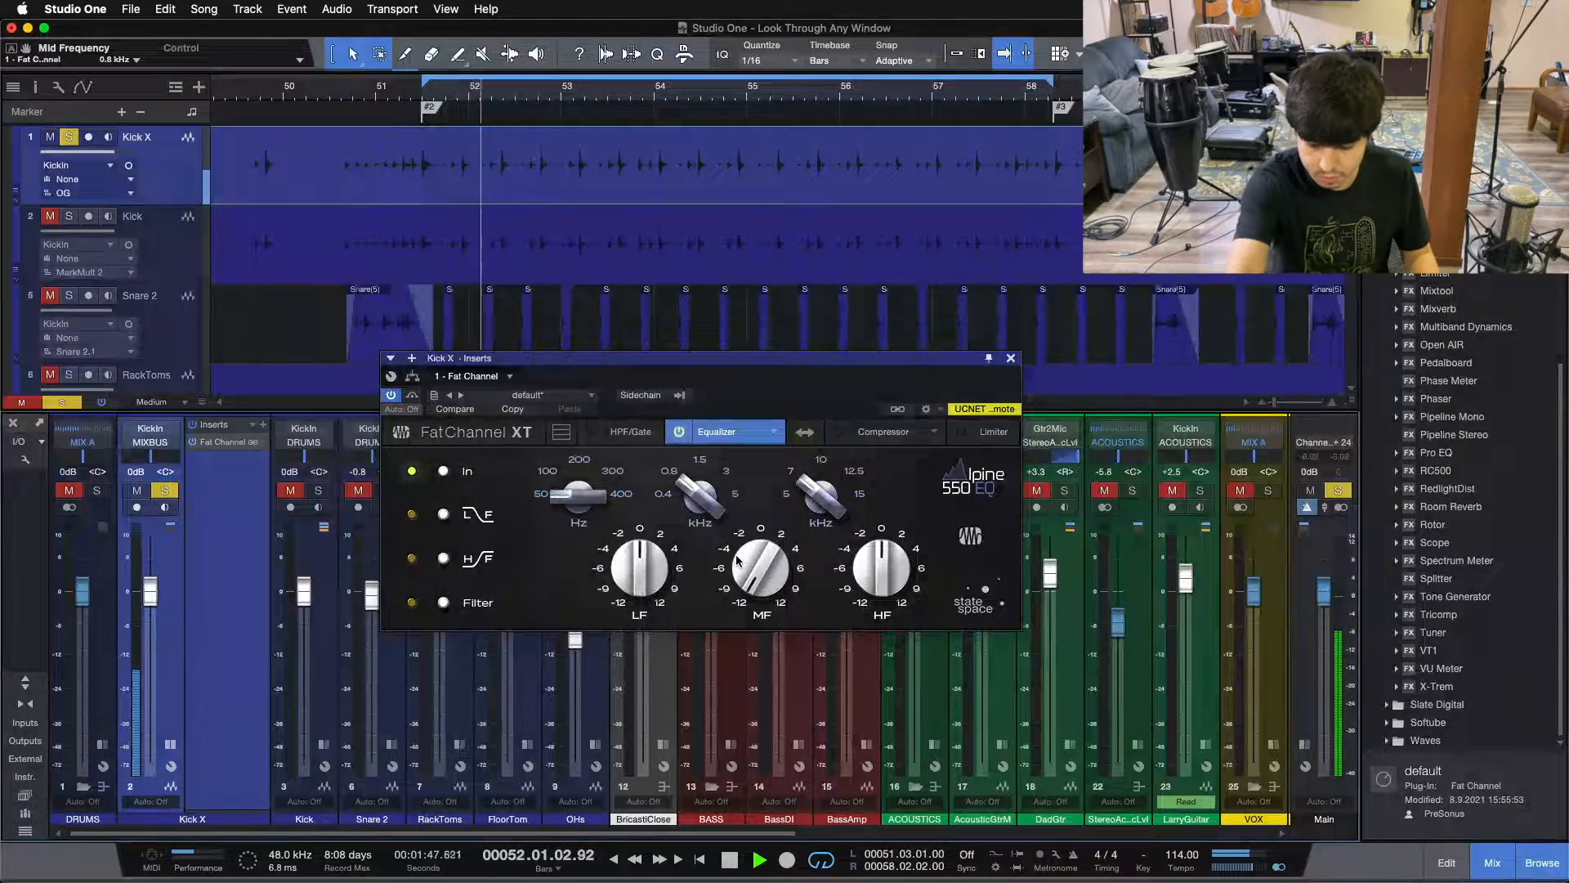
pyautogui.press('space')
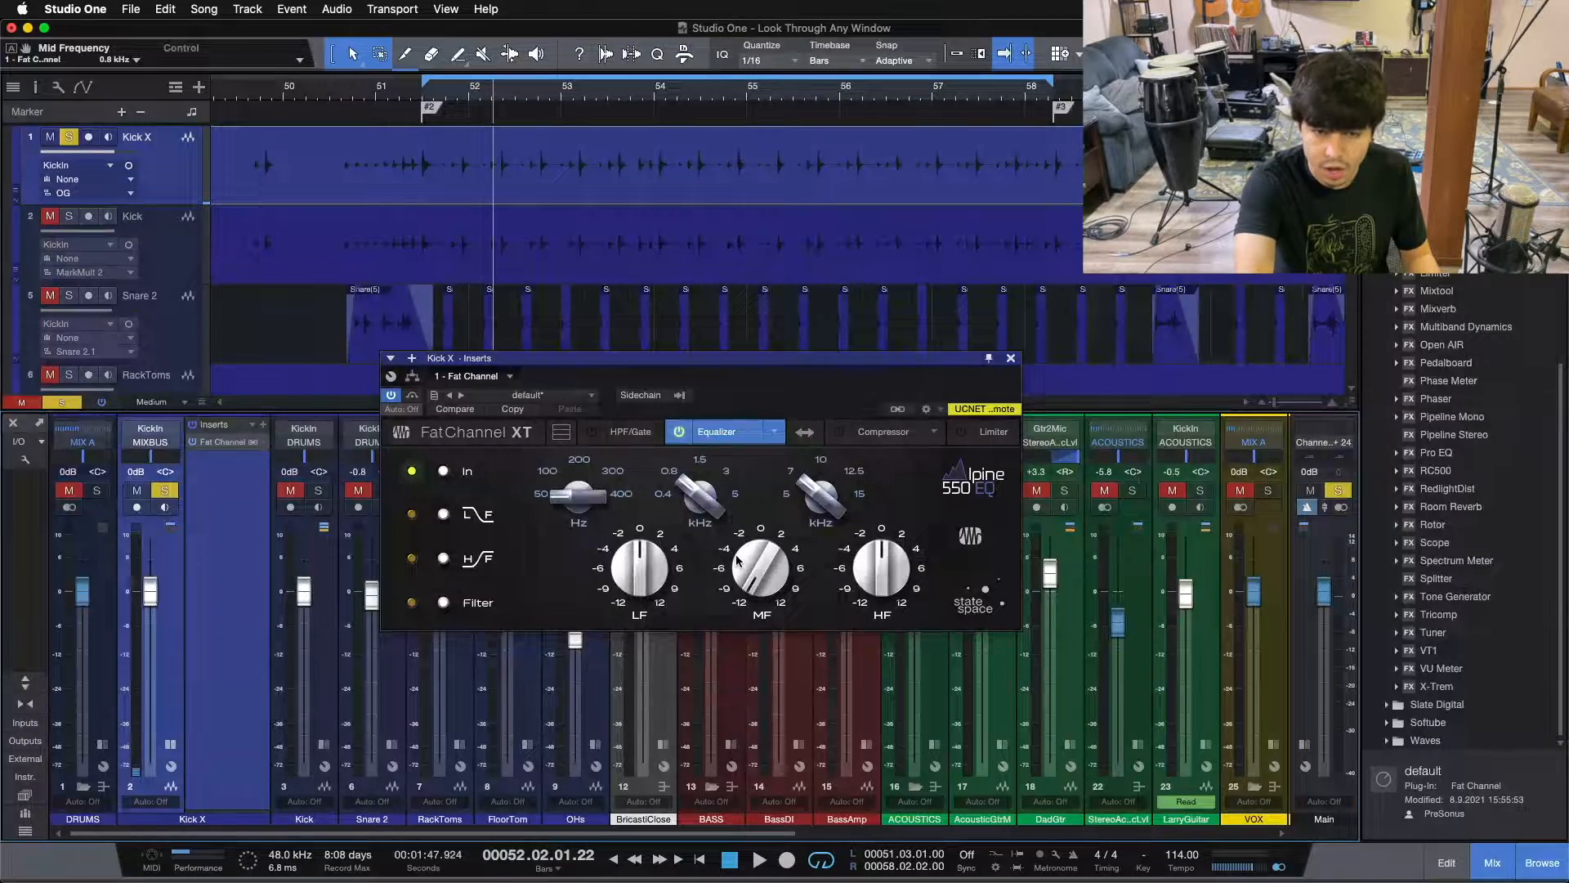
# Boost both the low and high bands of the equalizer by 2 dB during playback.
pyautogui.press('space')
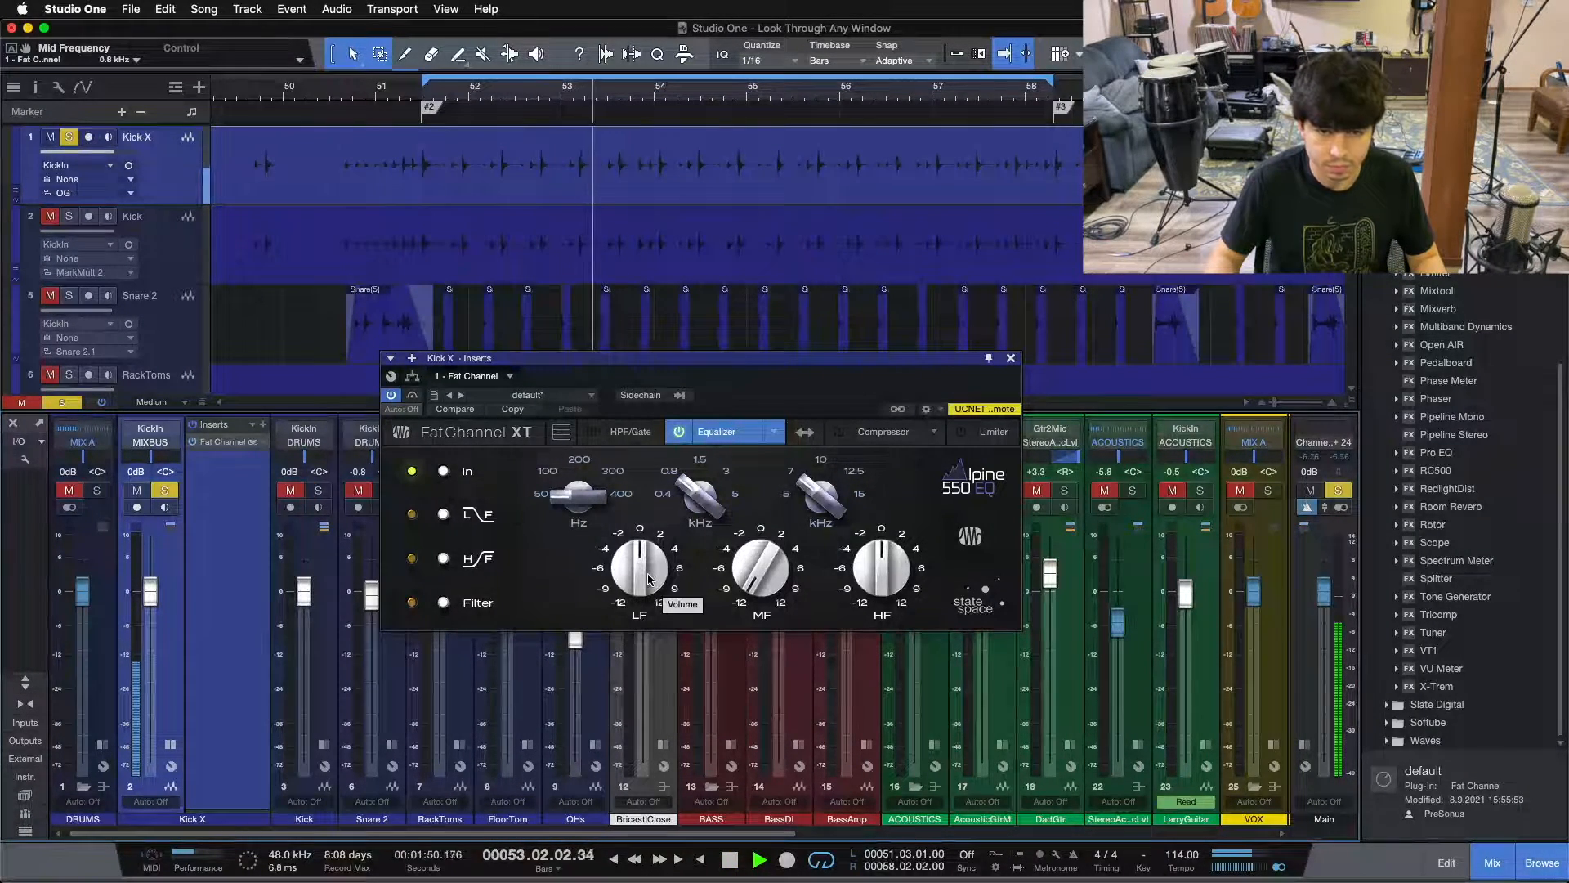
pyautogui.scroll(4, 648, 579)
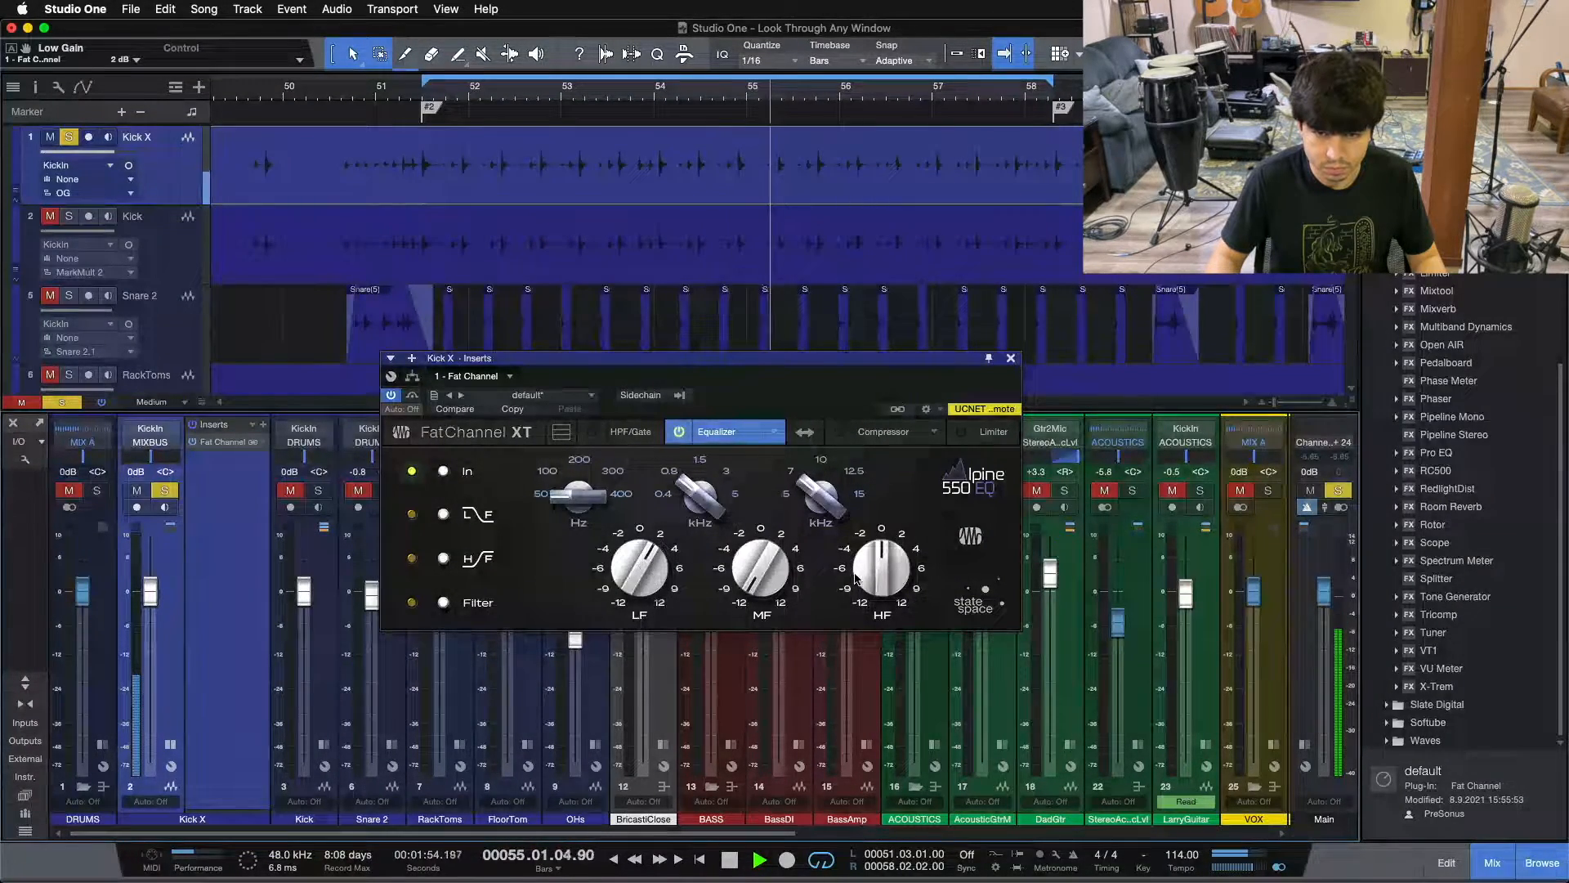
pyautogui.scroll(4, 856, 579)
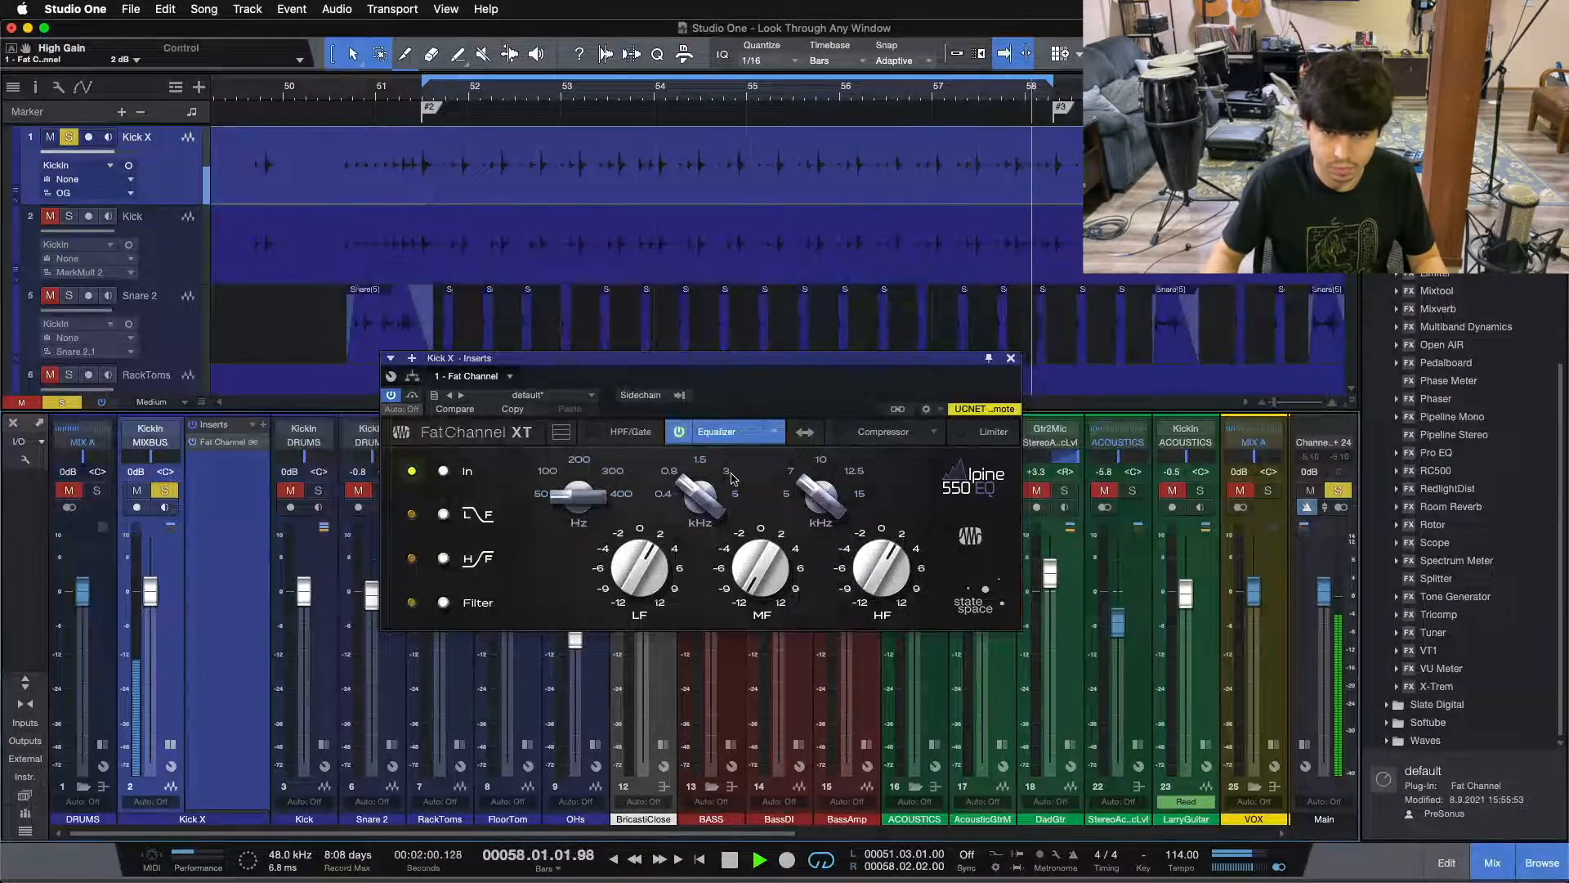
# Compare Kick X with the equalizer off and on during playback, leave it enabled, and stop playback.
pyautogui.click(679, 432)
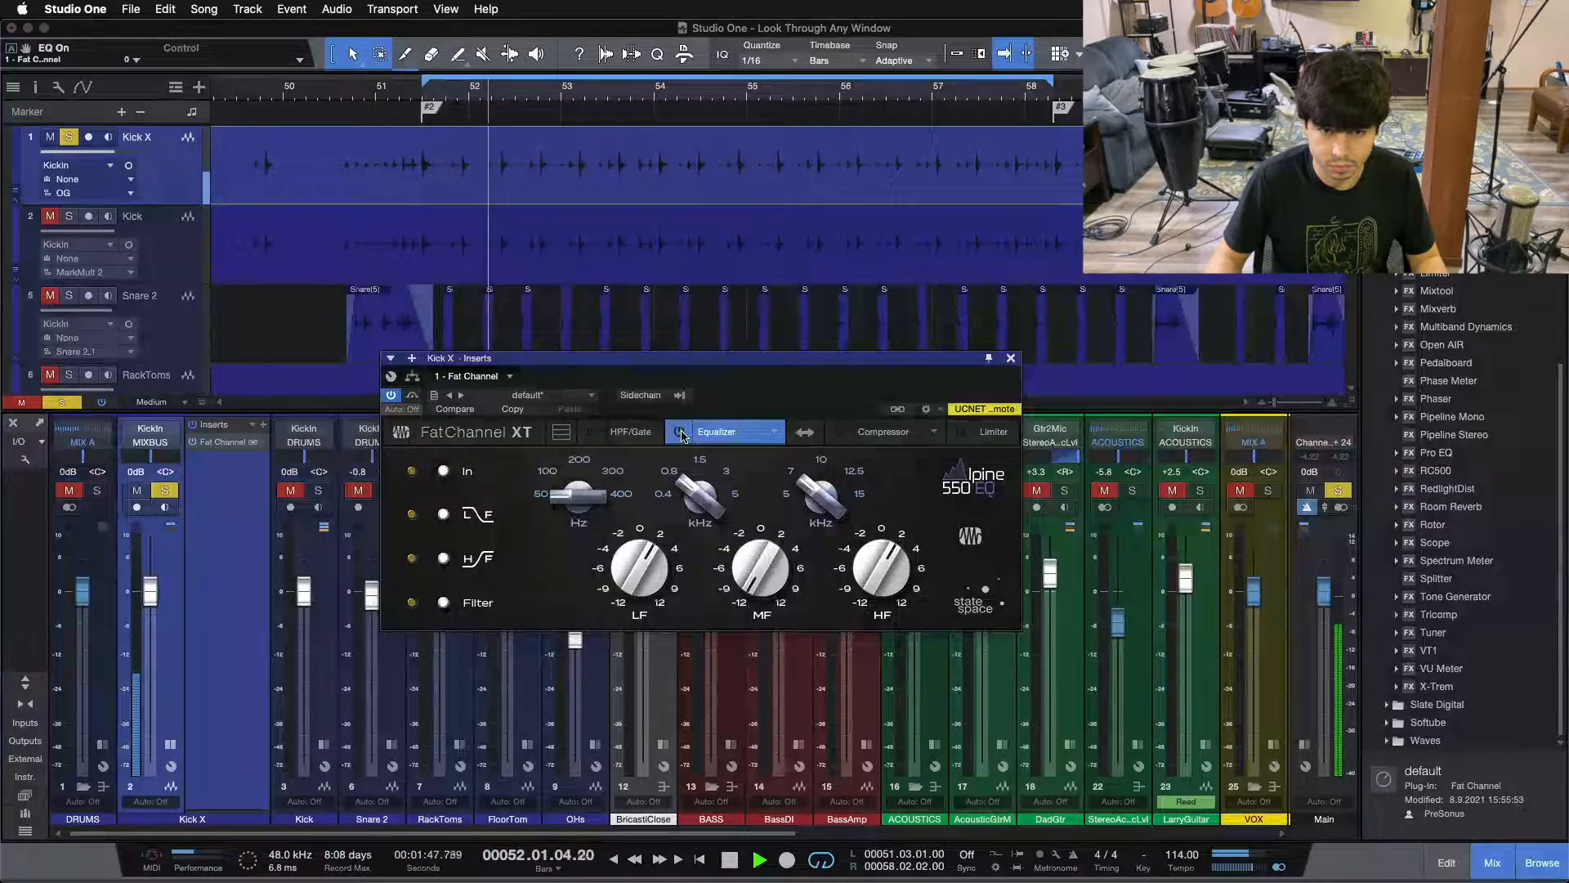
pyautogui.click(680, 431)
pyautogui.click(680, 431)
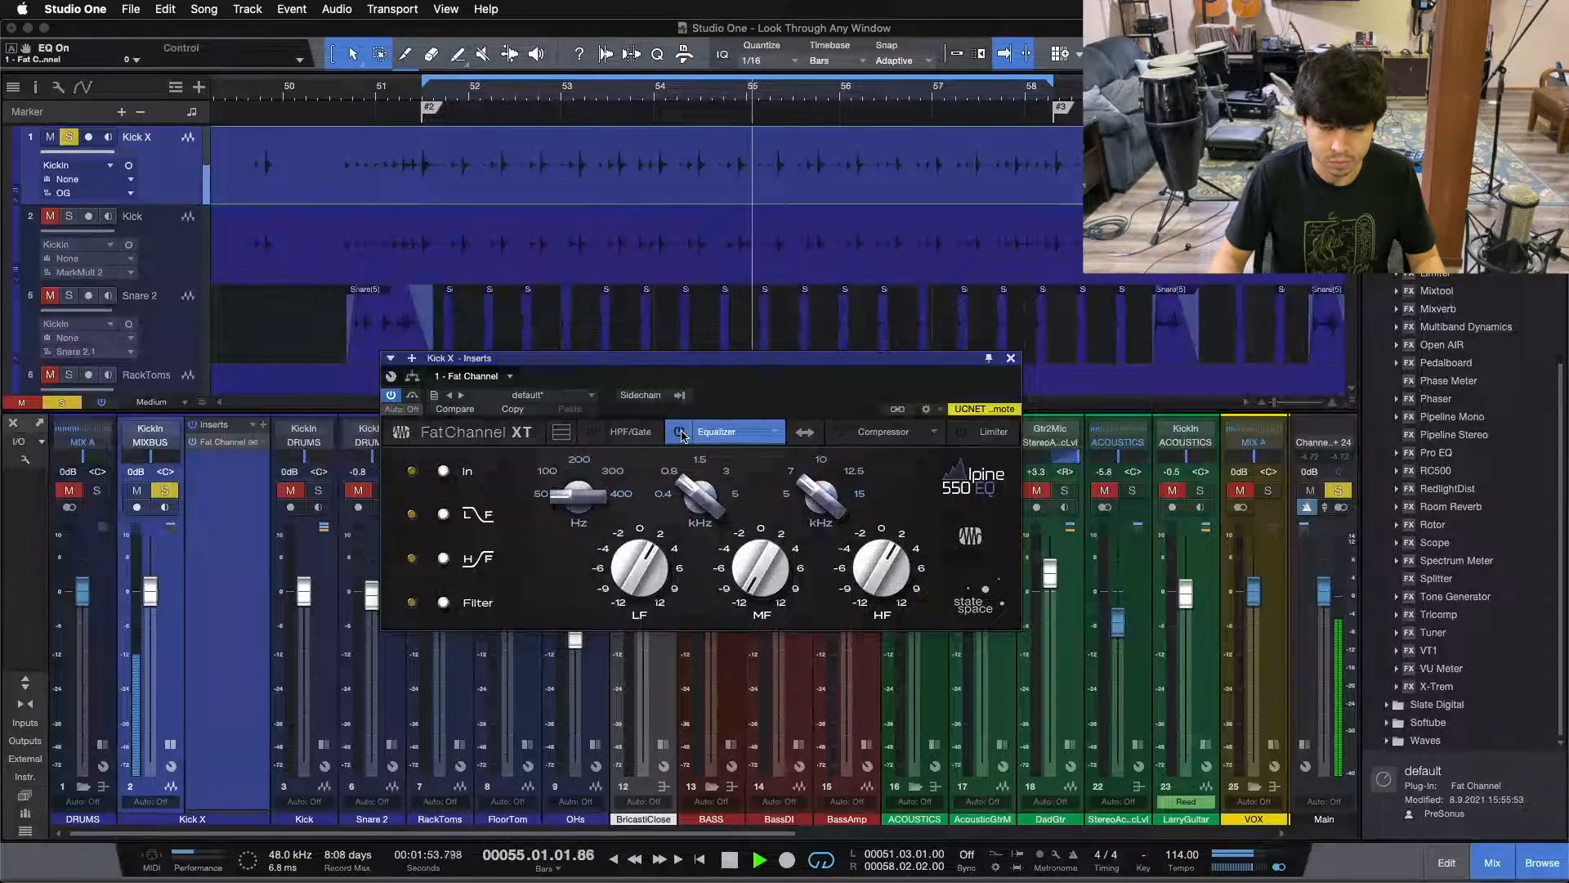
pyautogui.click(680, 432)
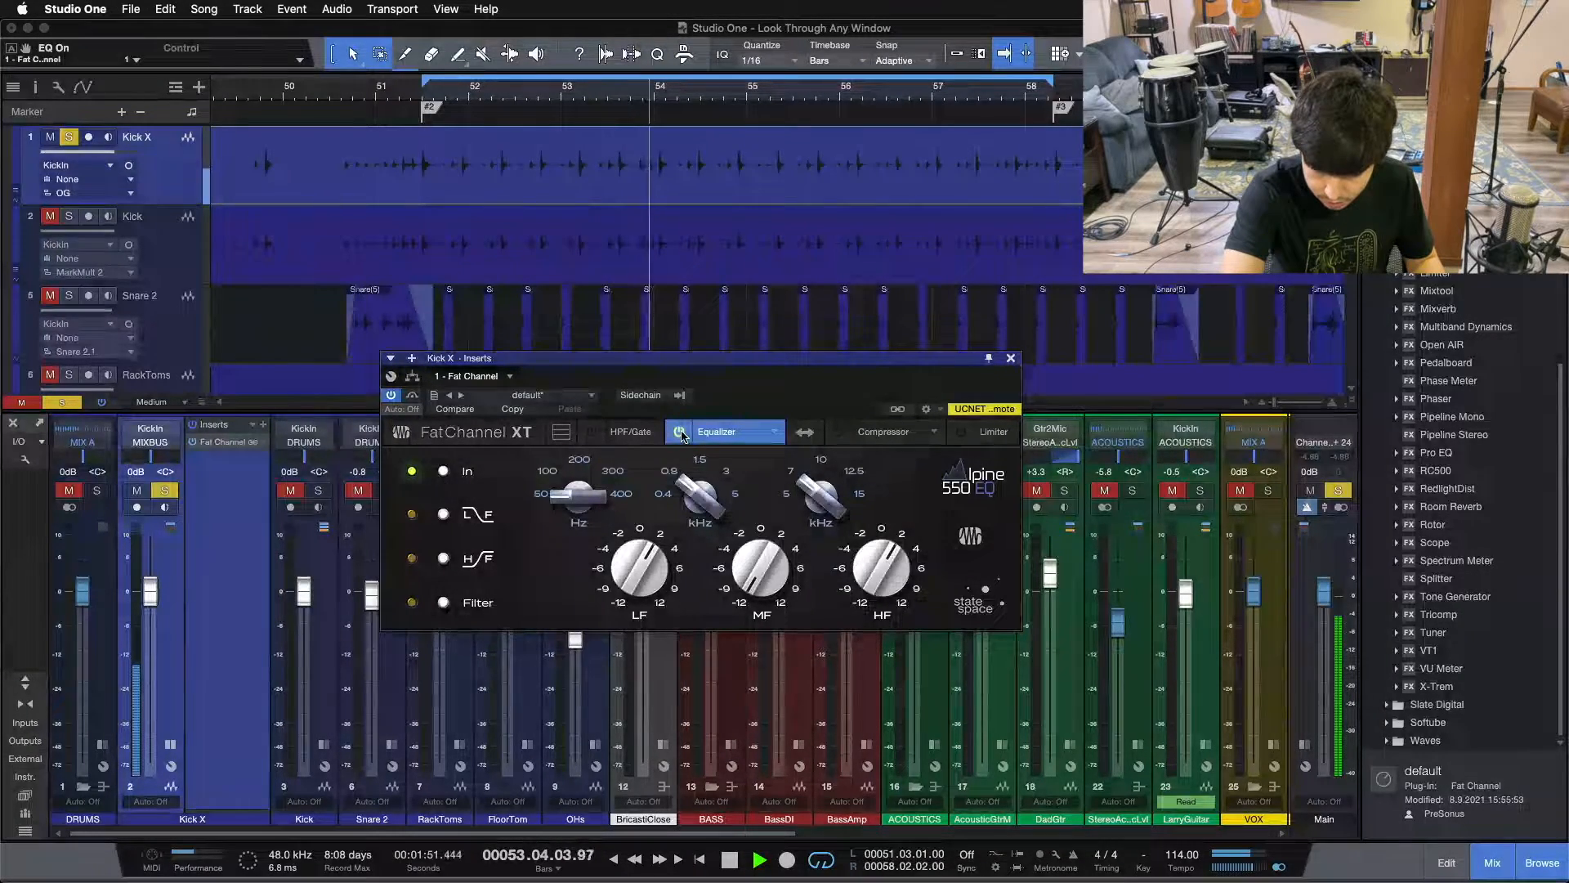
pyautogui.press('space')
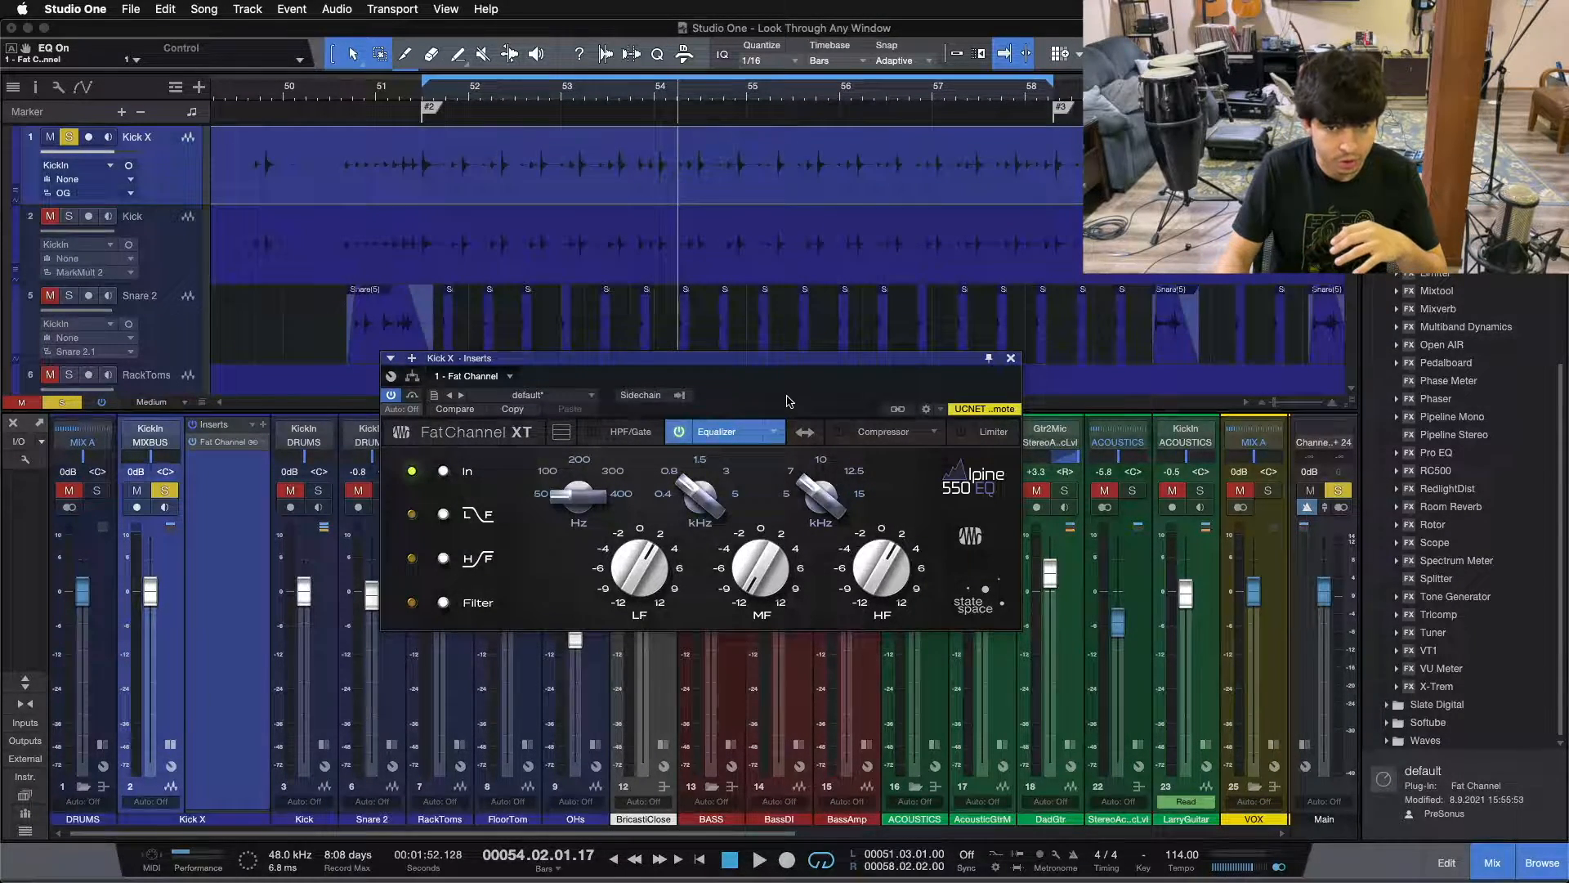
# Enable the Fat Channel's compressor with the Comp 160 model and set its compression ratio to 2.0:1.
pyautogui.click(883, 432)
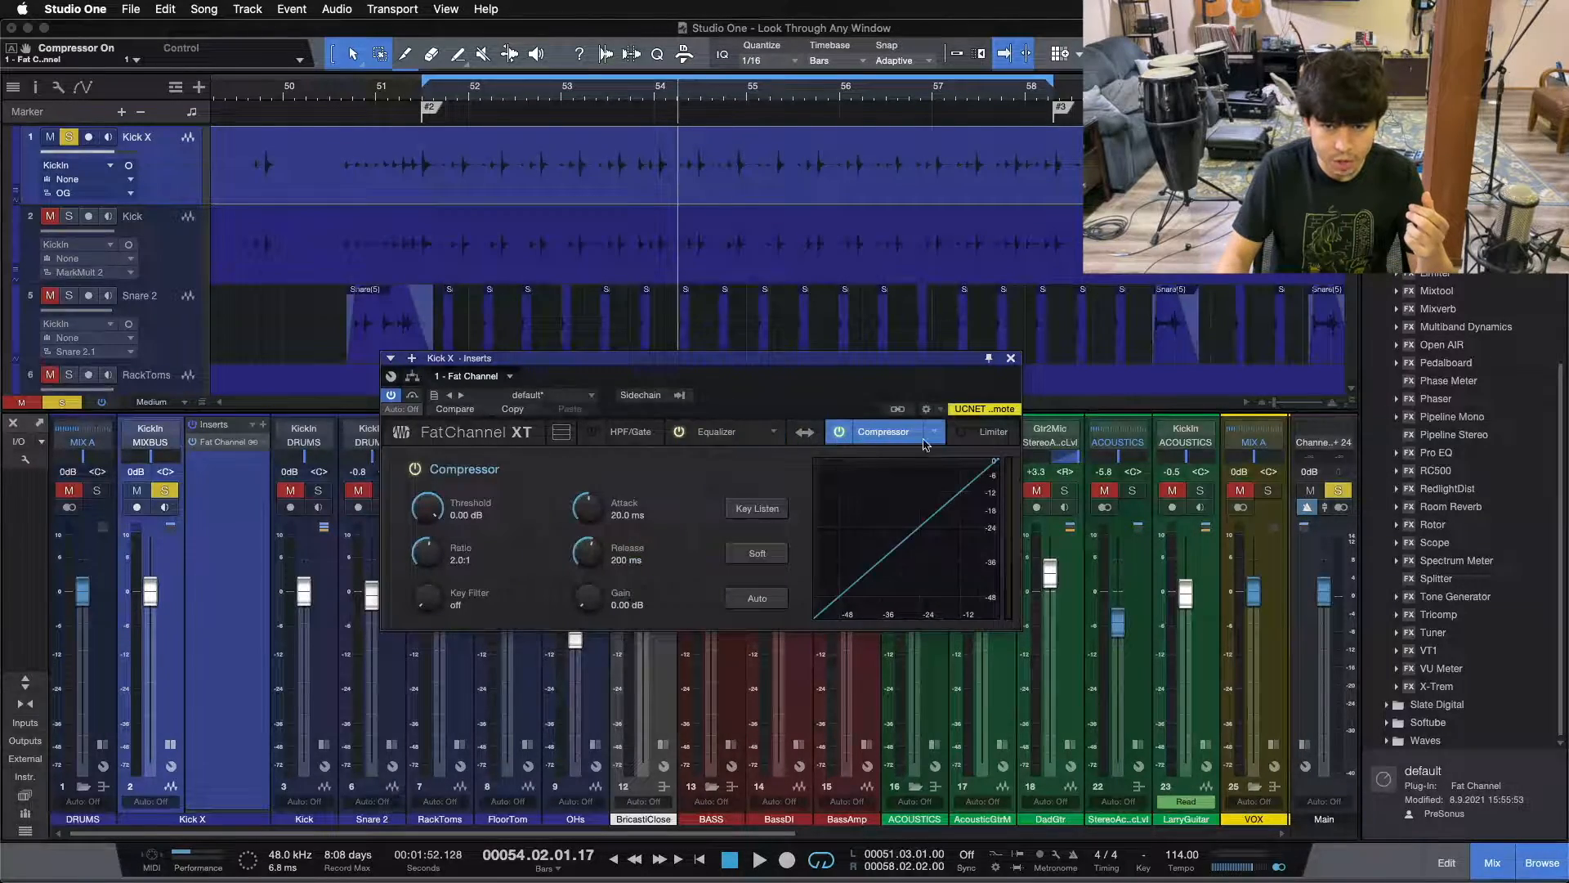
pyautogui.click(931, 433)
pyautogui.click(736, 576)
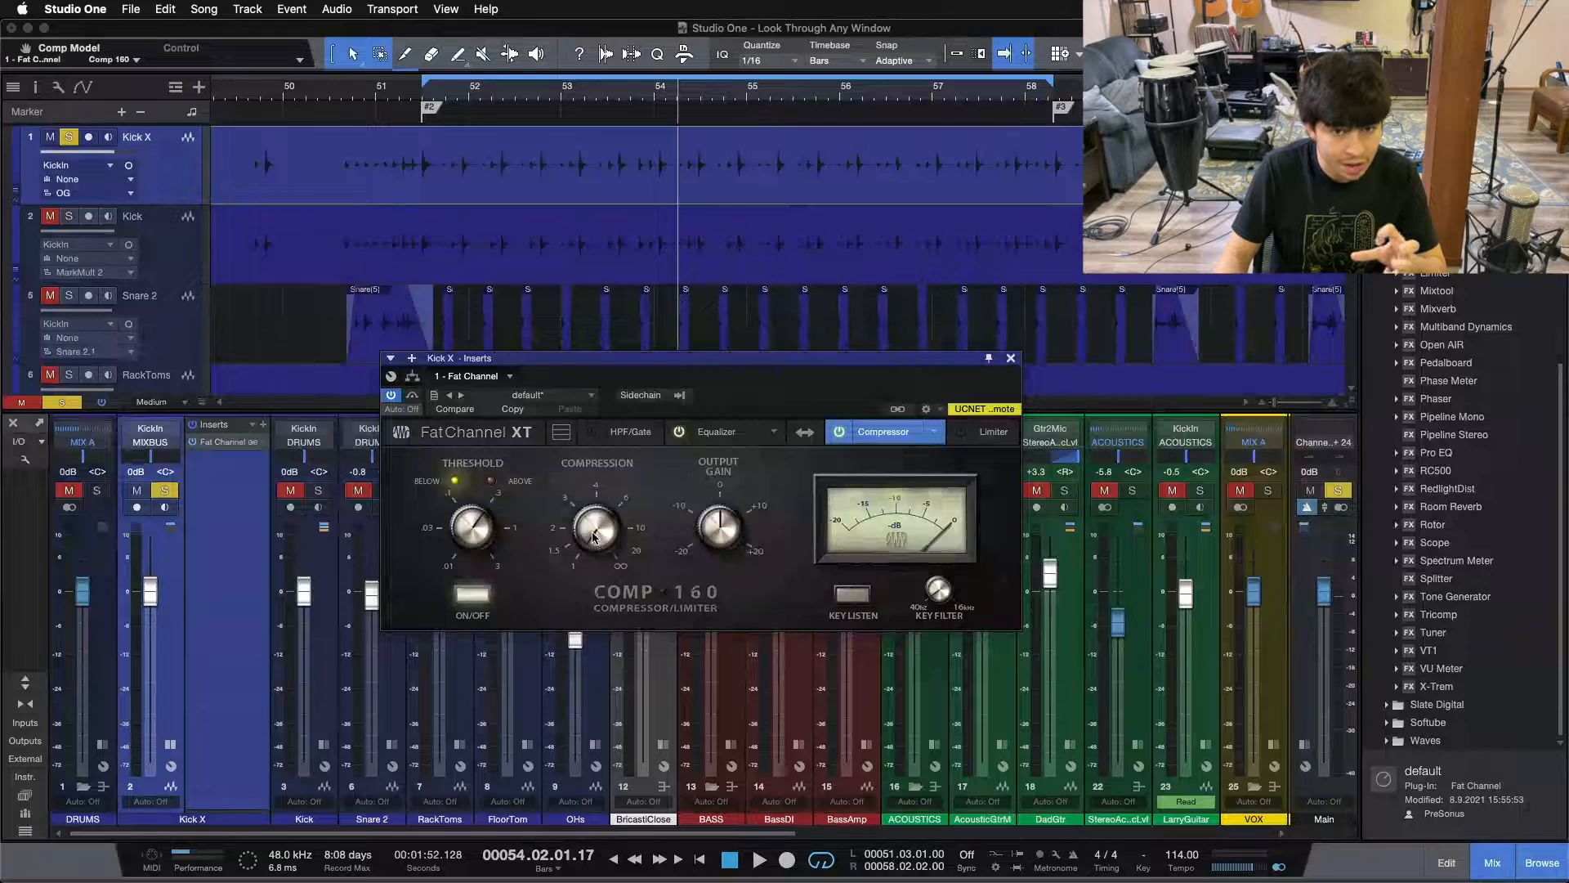
pyautogui.moveTo(590, 538); pyautogui.dragTo(601, 535)
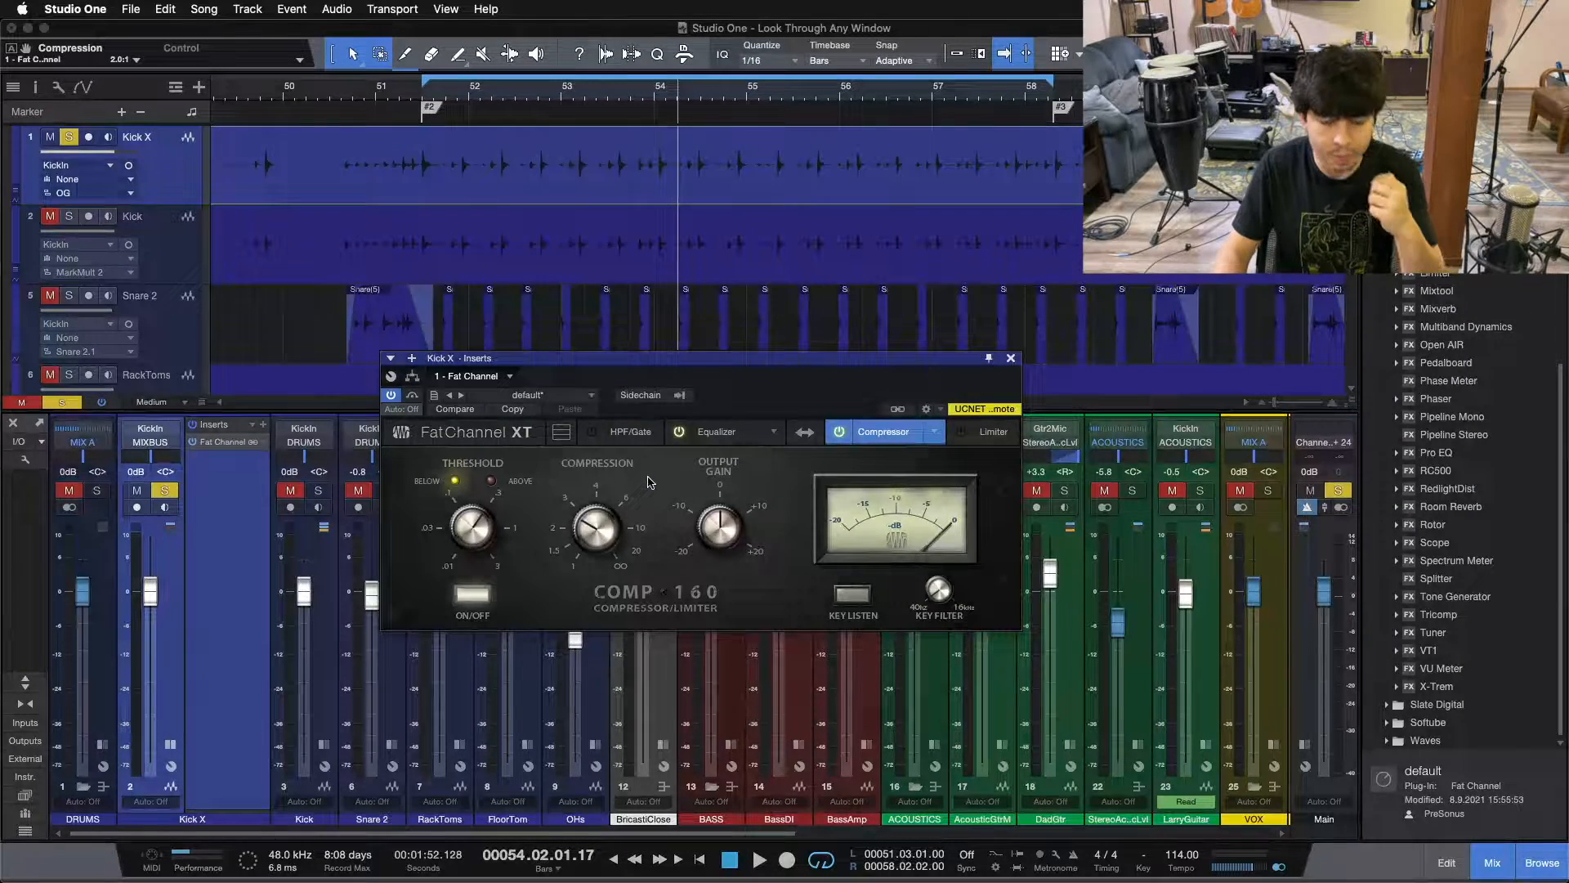
# Move the plug-in window clear of the tracks and set the compressor threshold to 0.28 while playing Kick X.
pyautogui.moveTo(728, 393); pyautogui.dragTo(701, 521)
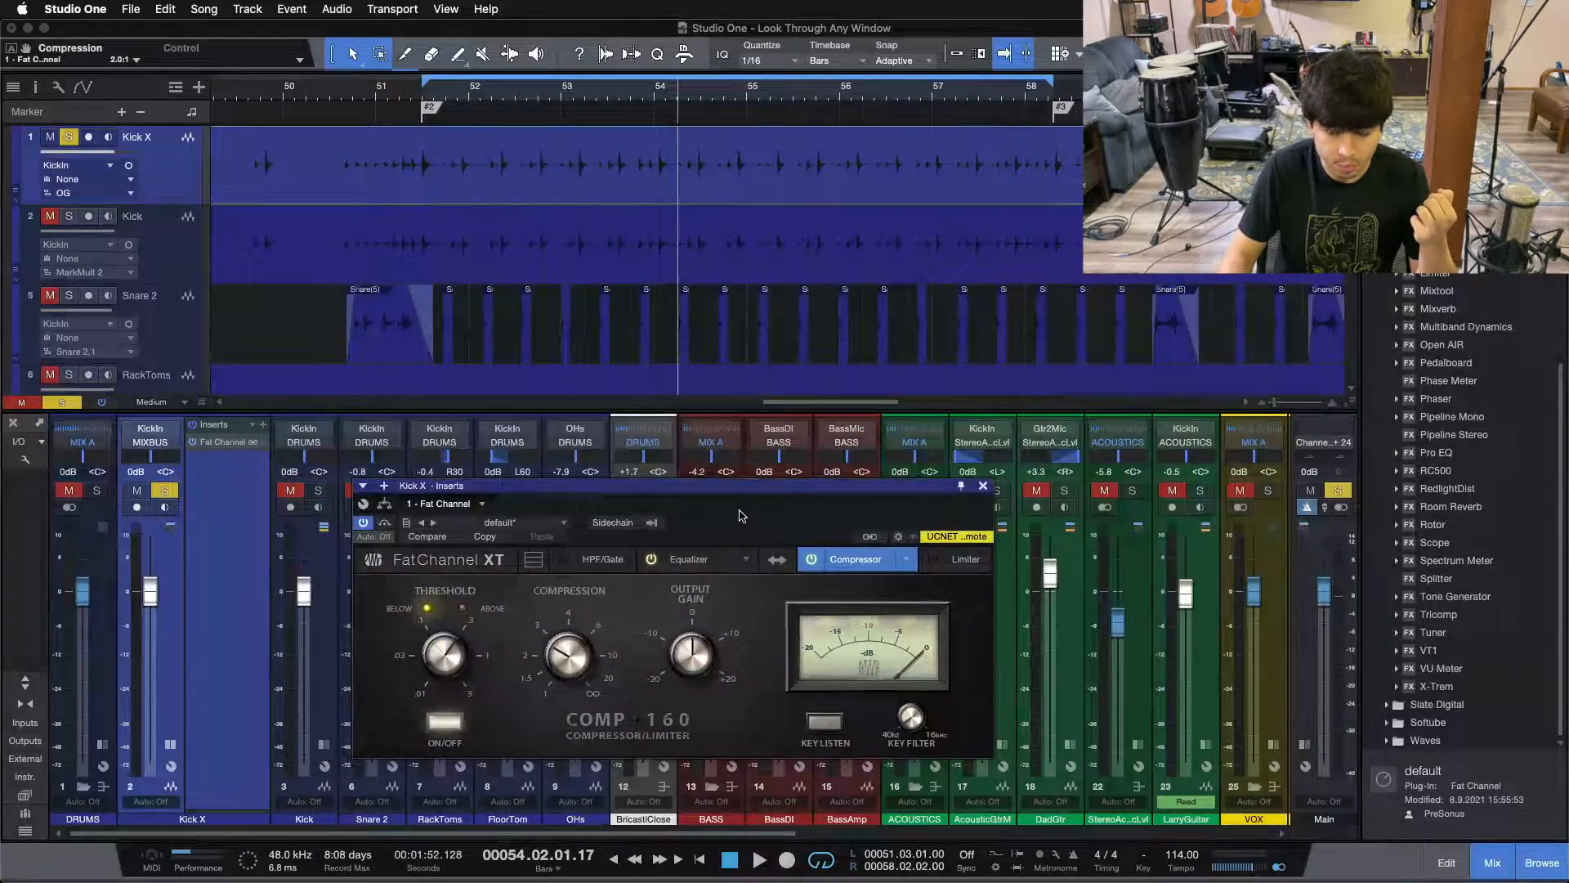
pyautogui.press('space')
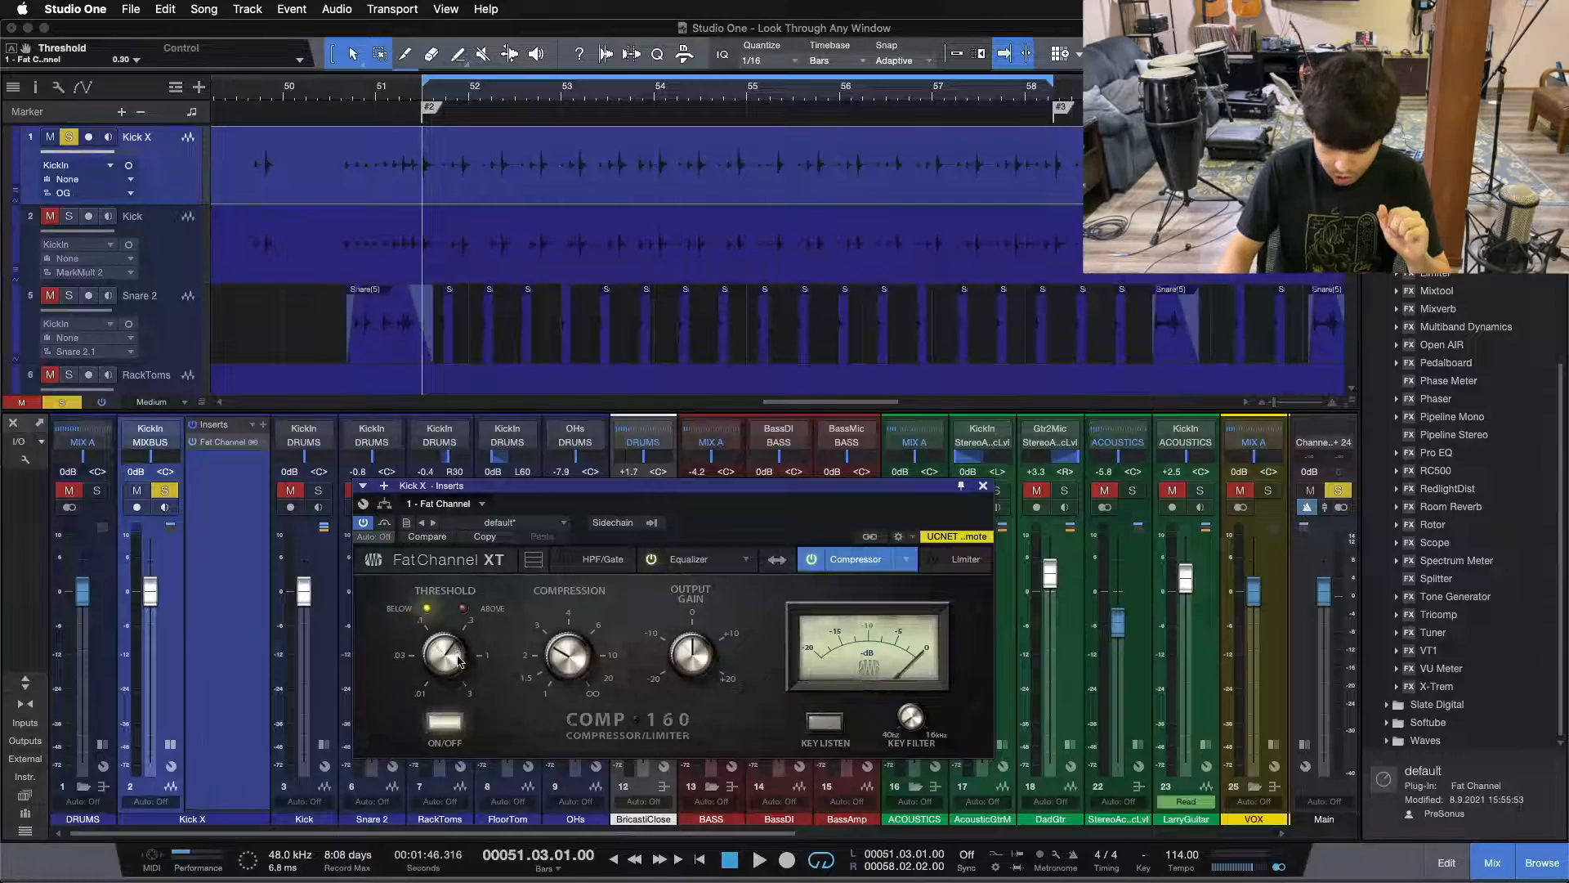
pyautogui.press('space')
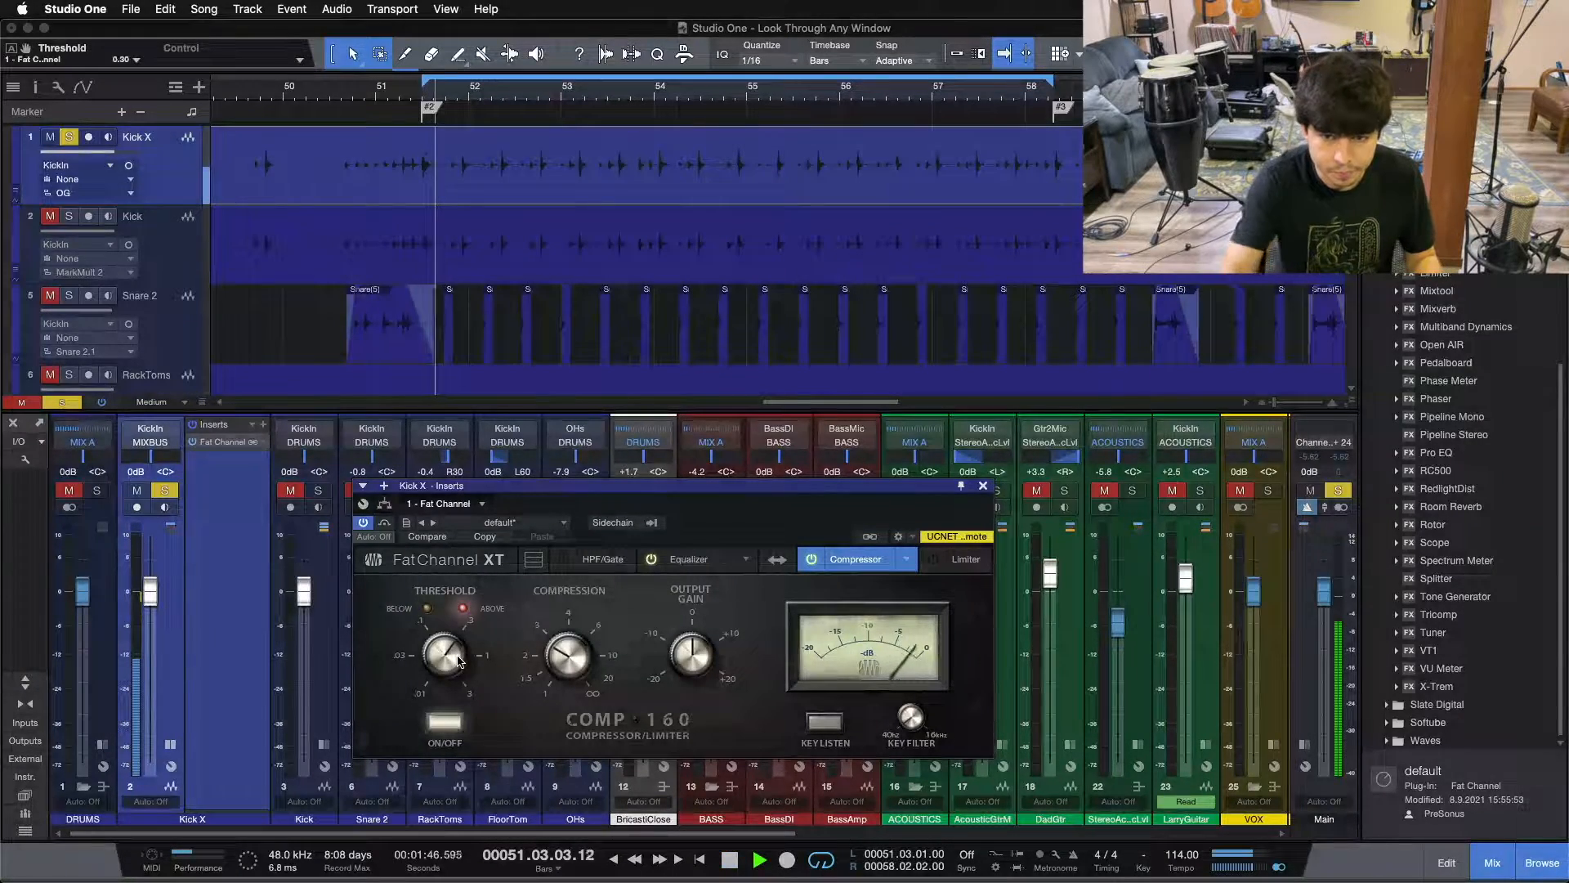
pyautogui.click(366, 96)
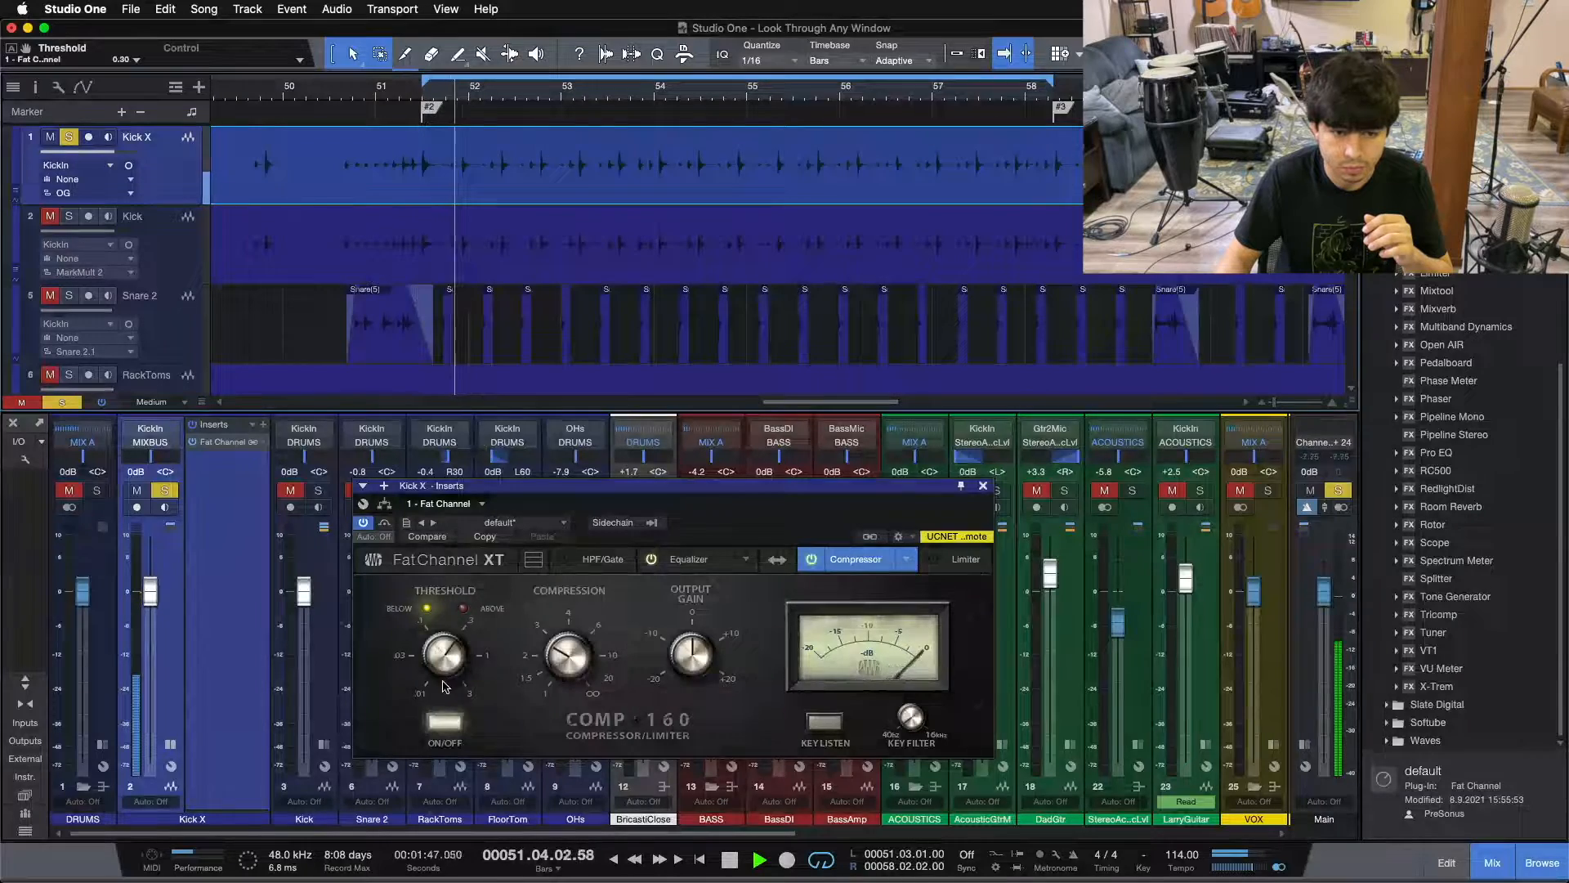
pyautogui.scroll(-1, 445, 670)
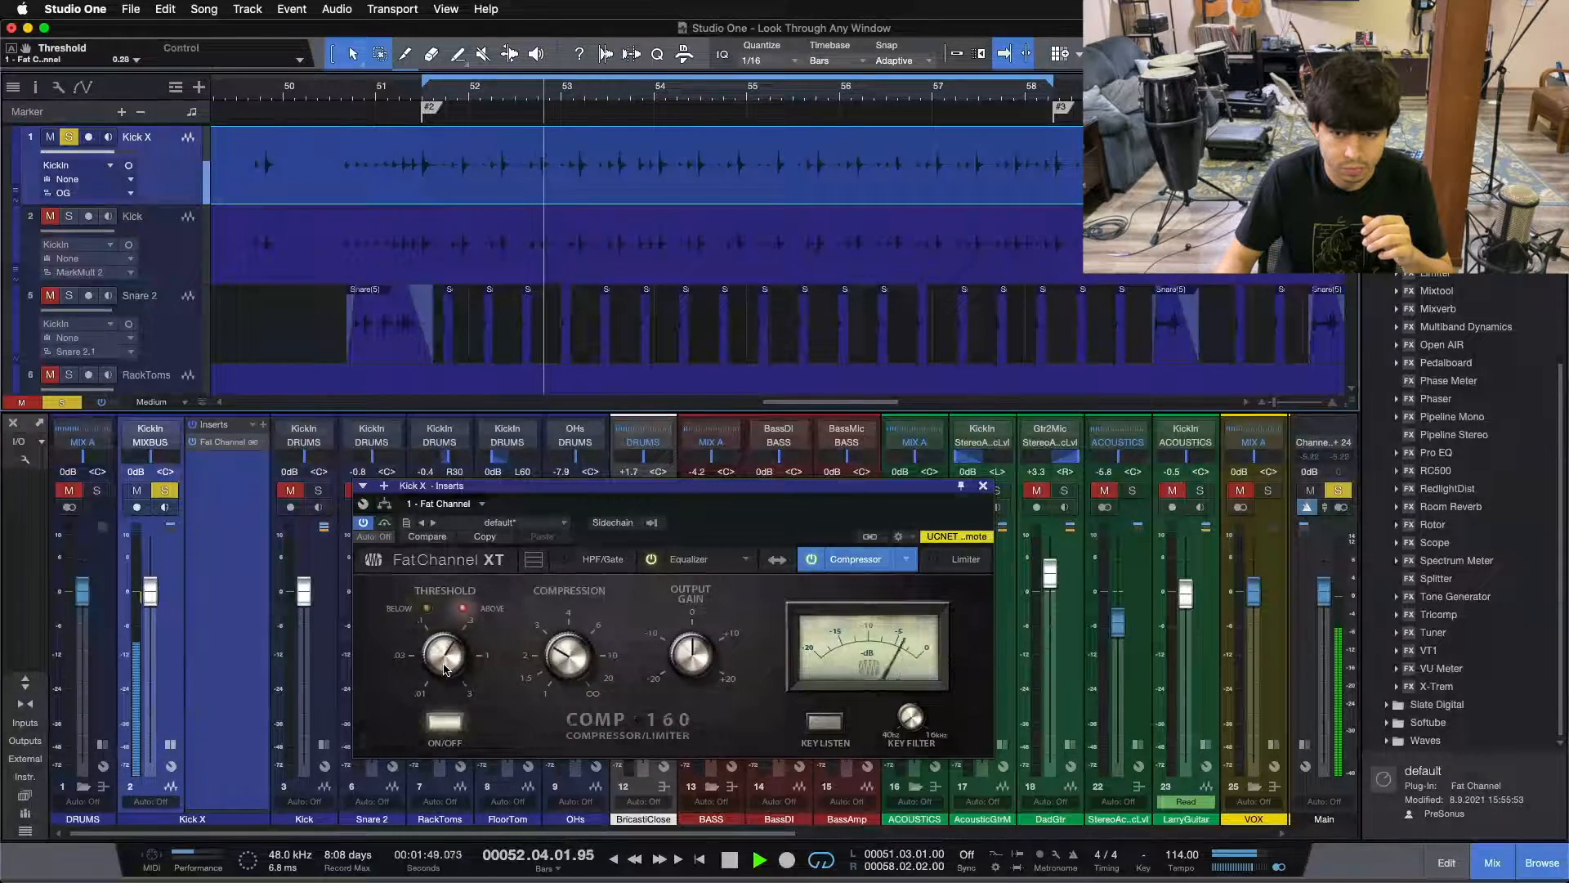
pyautogui.click(397, 91)
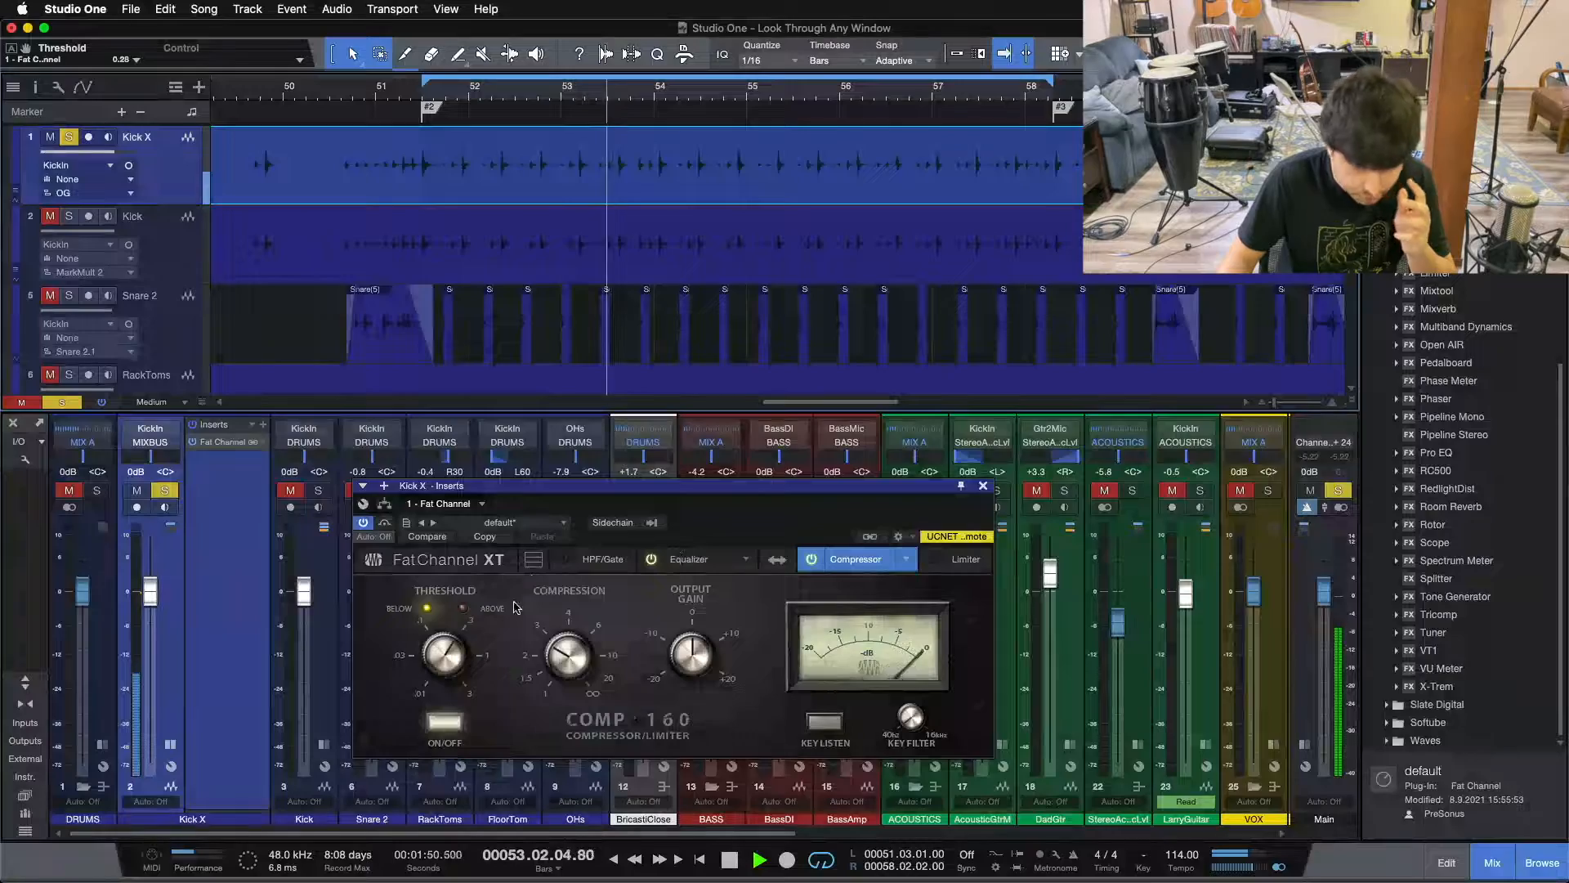
pyautogui.press('space')
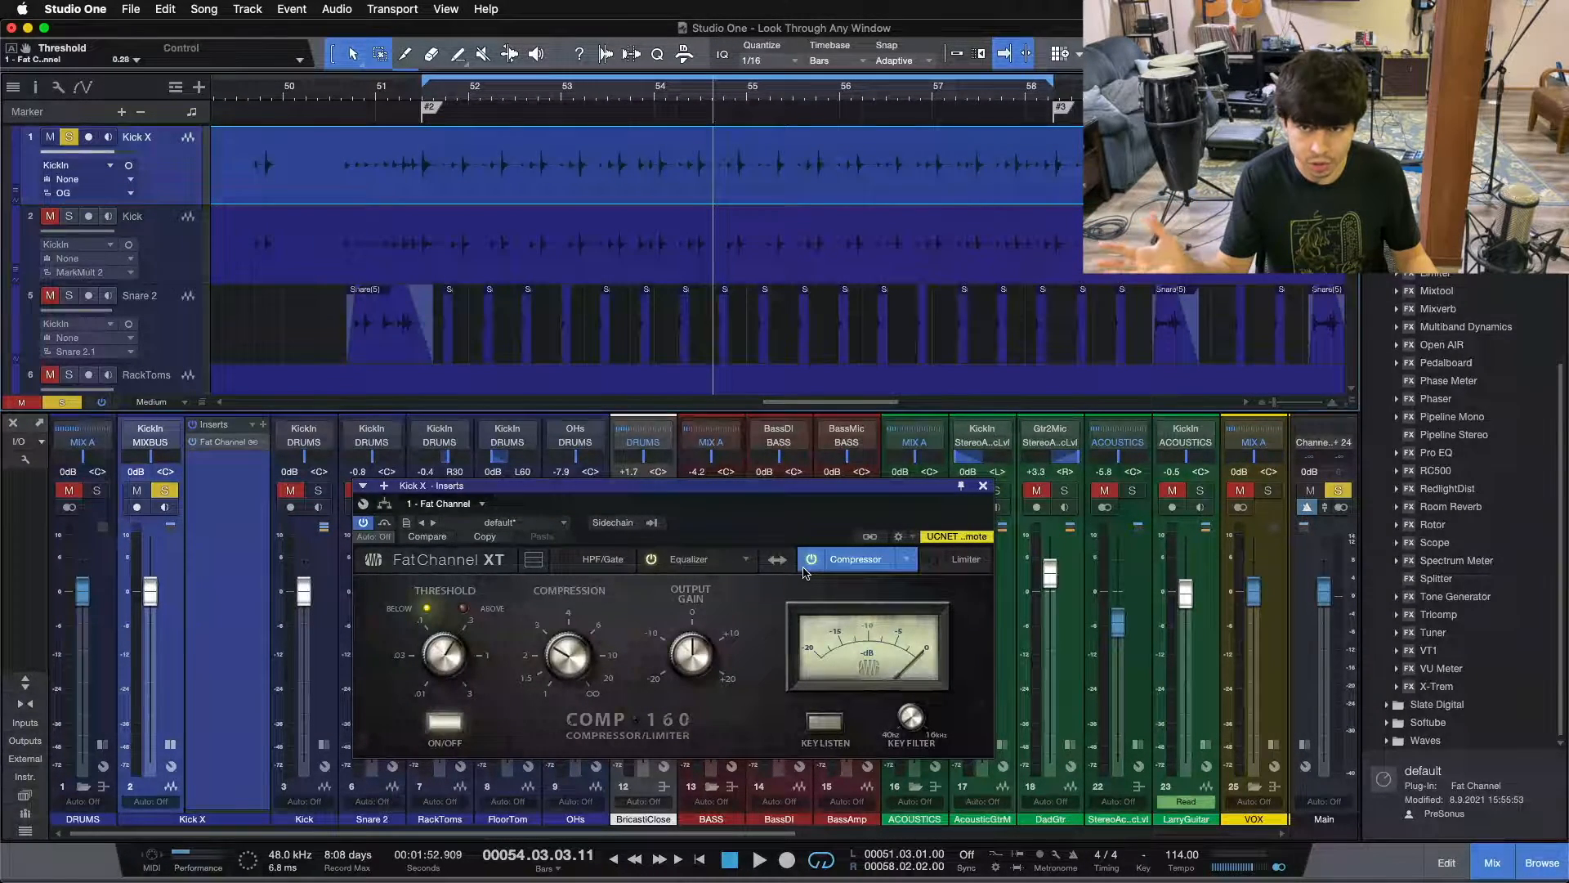
# Play Kick X from the loop start and compare it with the whole Fat Channel bypassed and active, leaving it active.
pyautogui.click(773, 629)
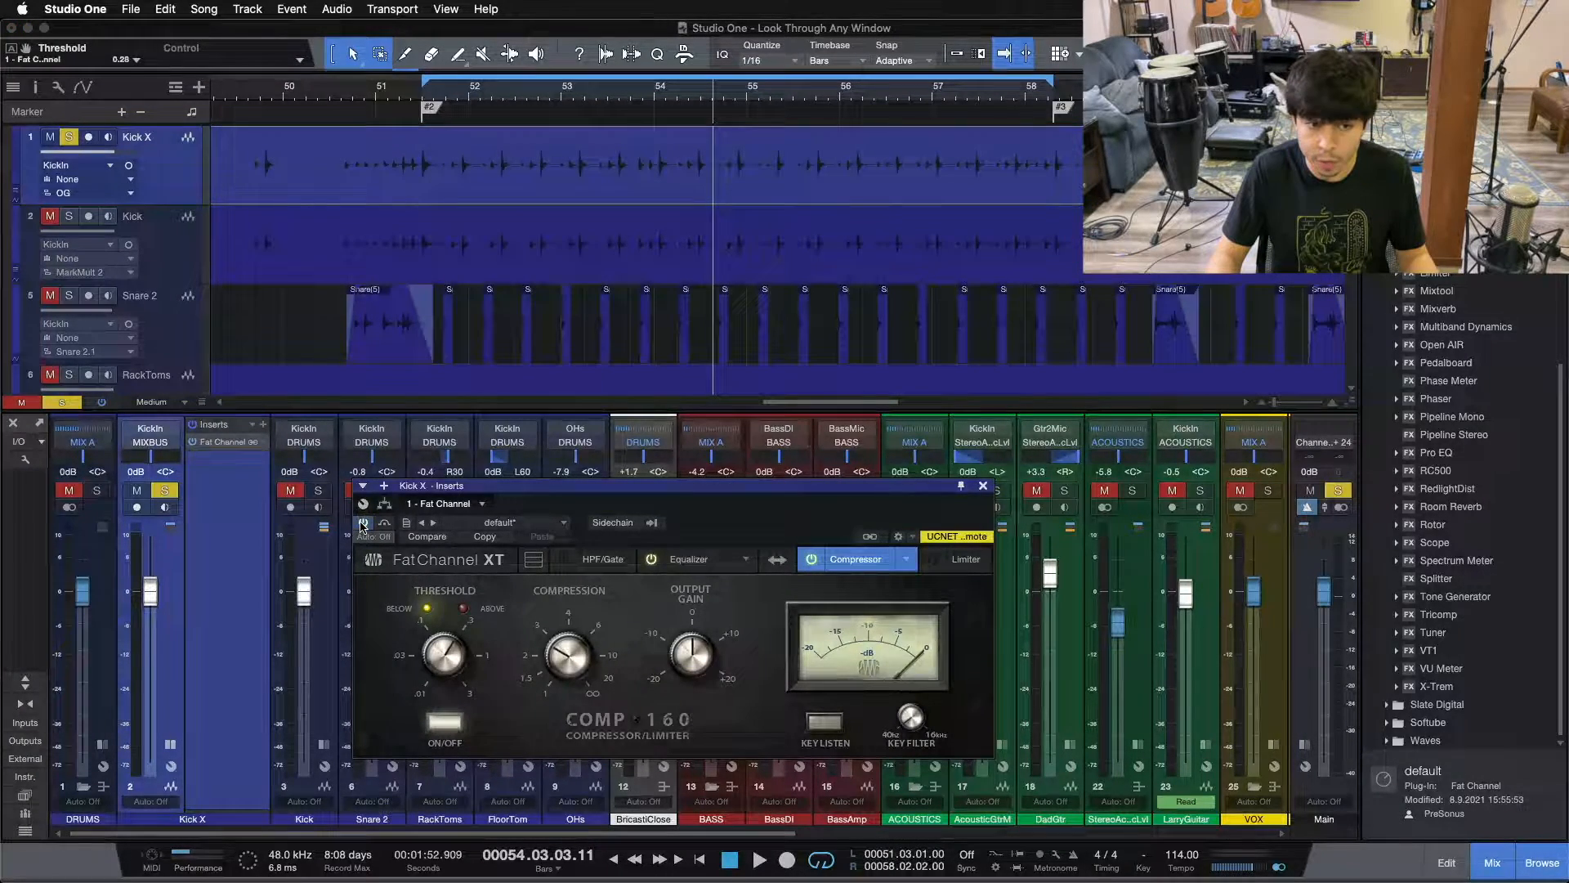
pyautogui.press('space')
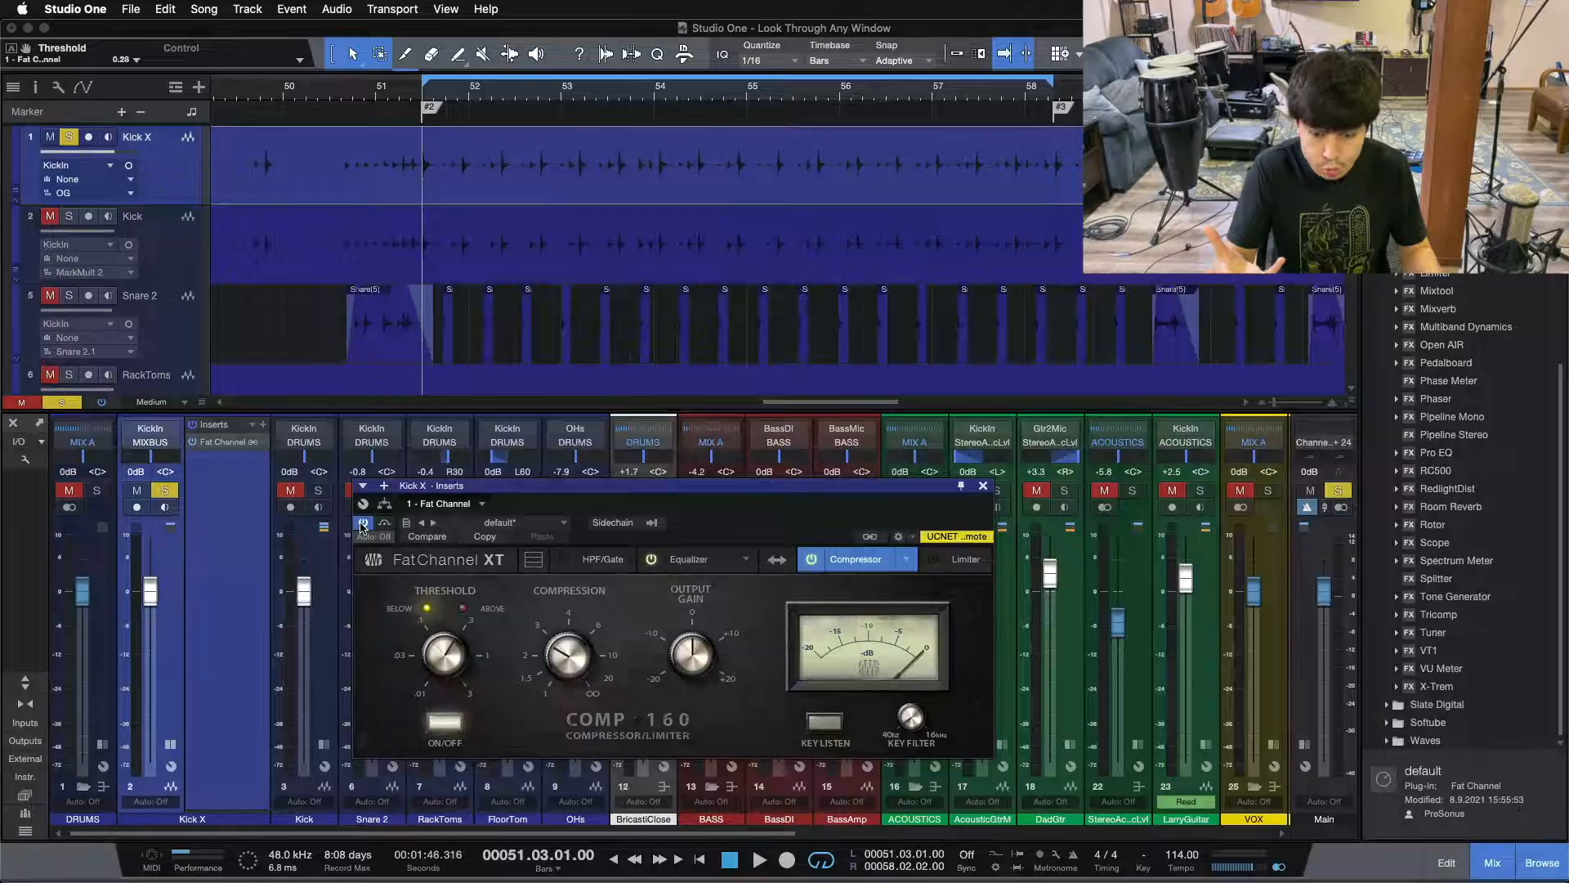
pyautogui.press('space')
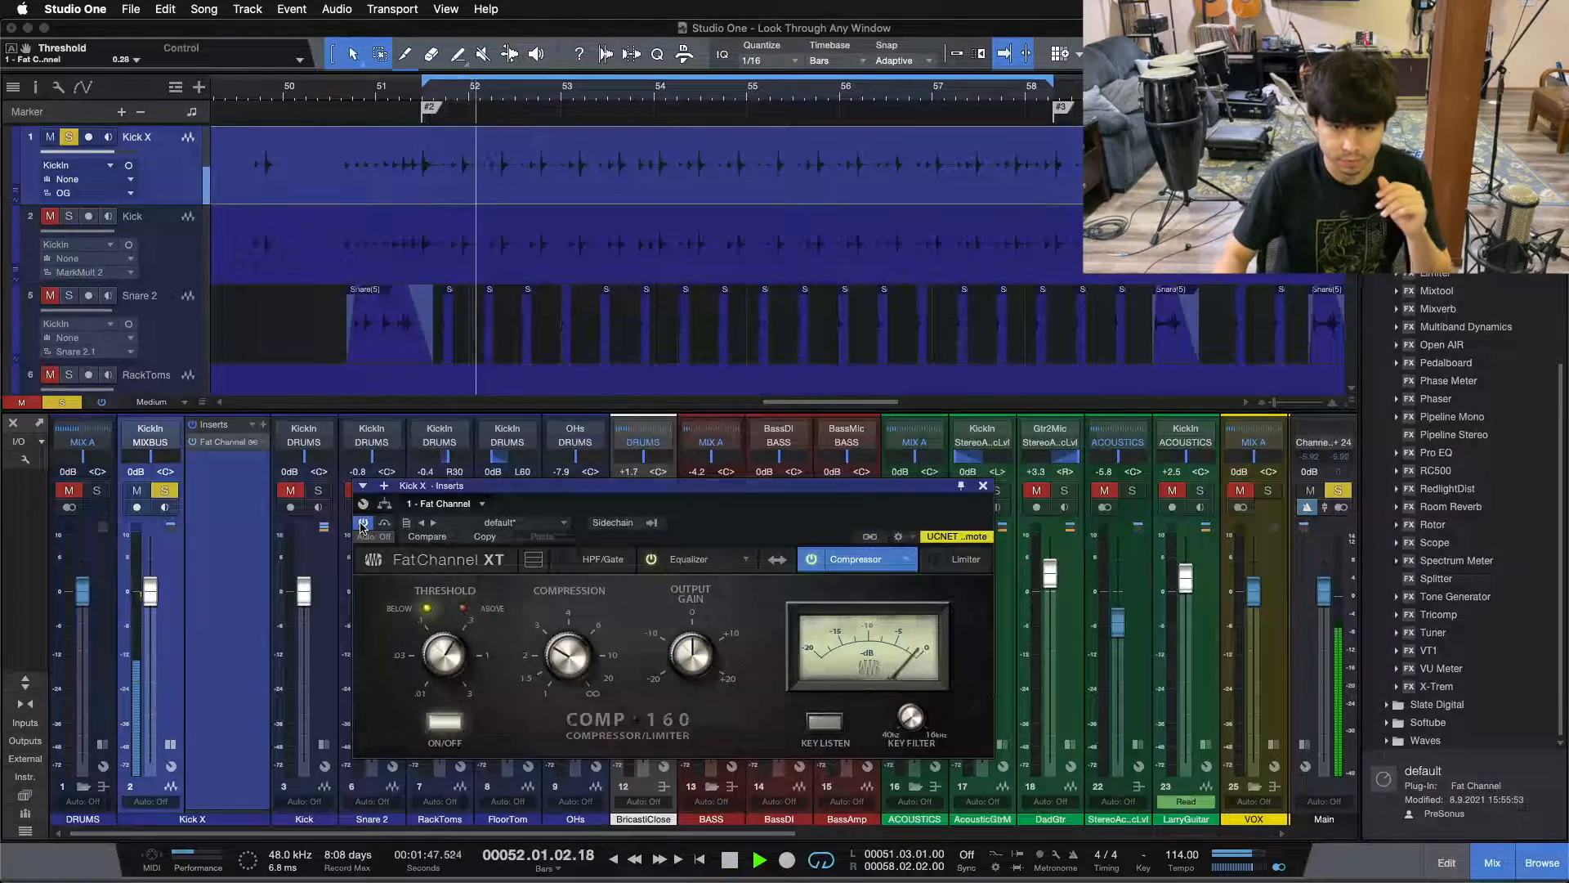
pyautogui.click(363, 523)
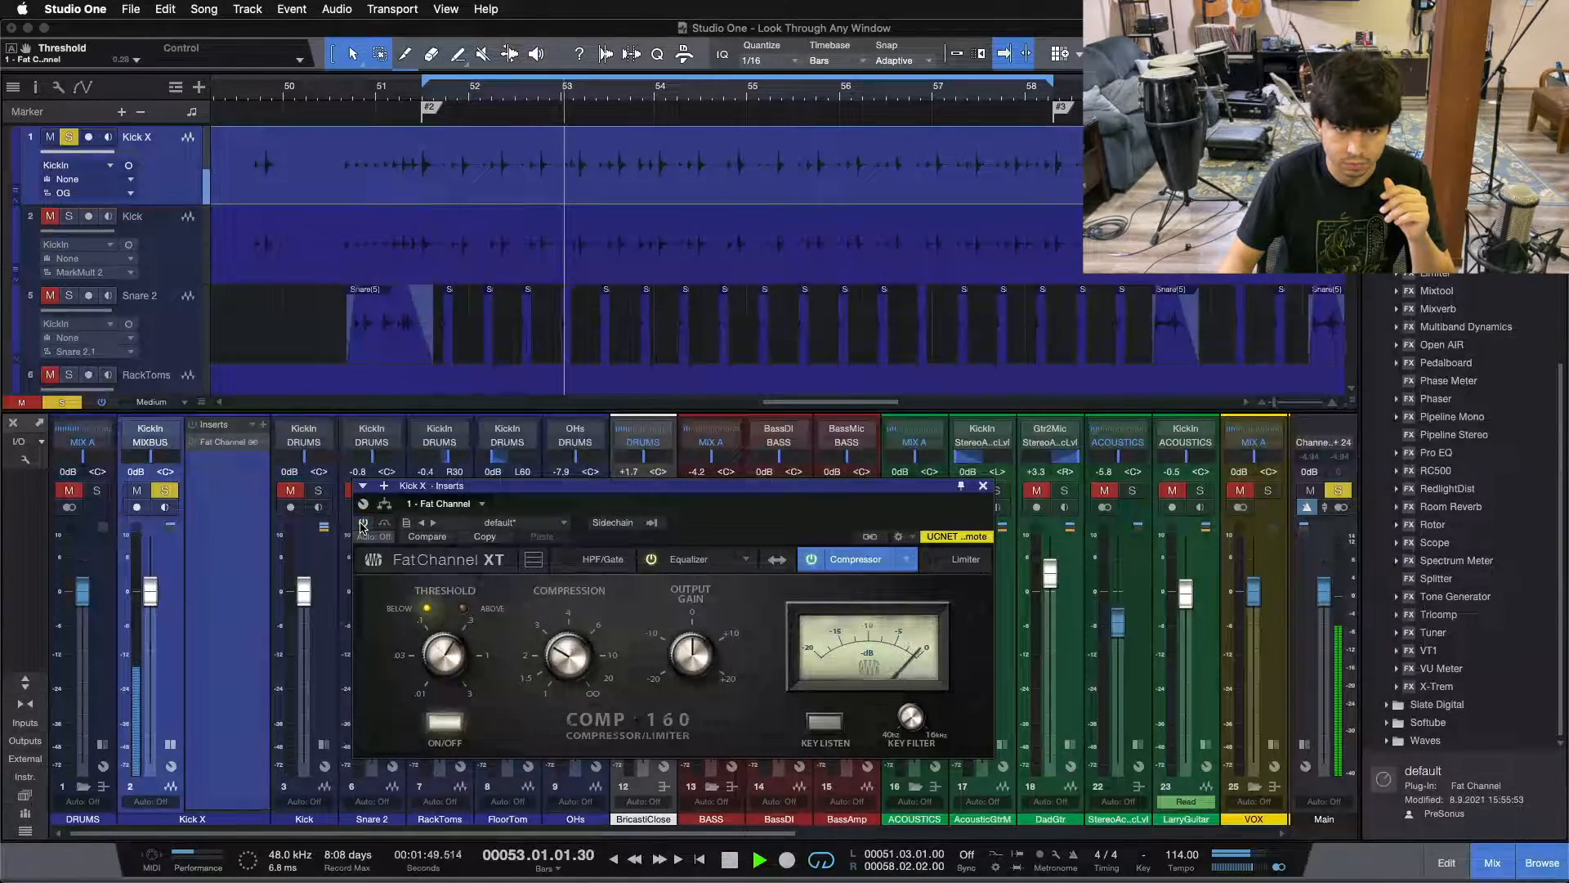
pyautogui.click(363, 523)
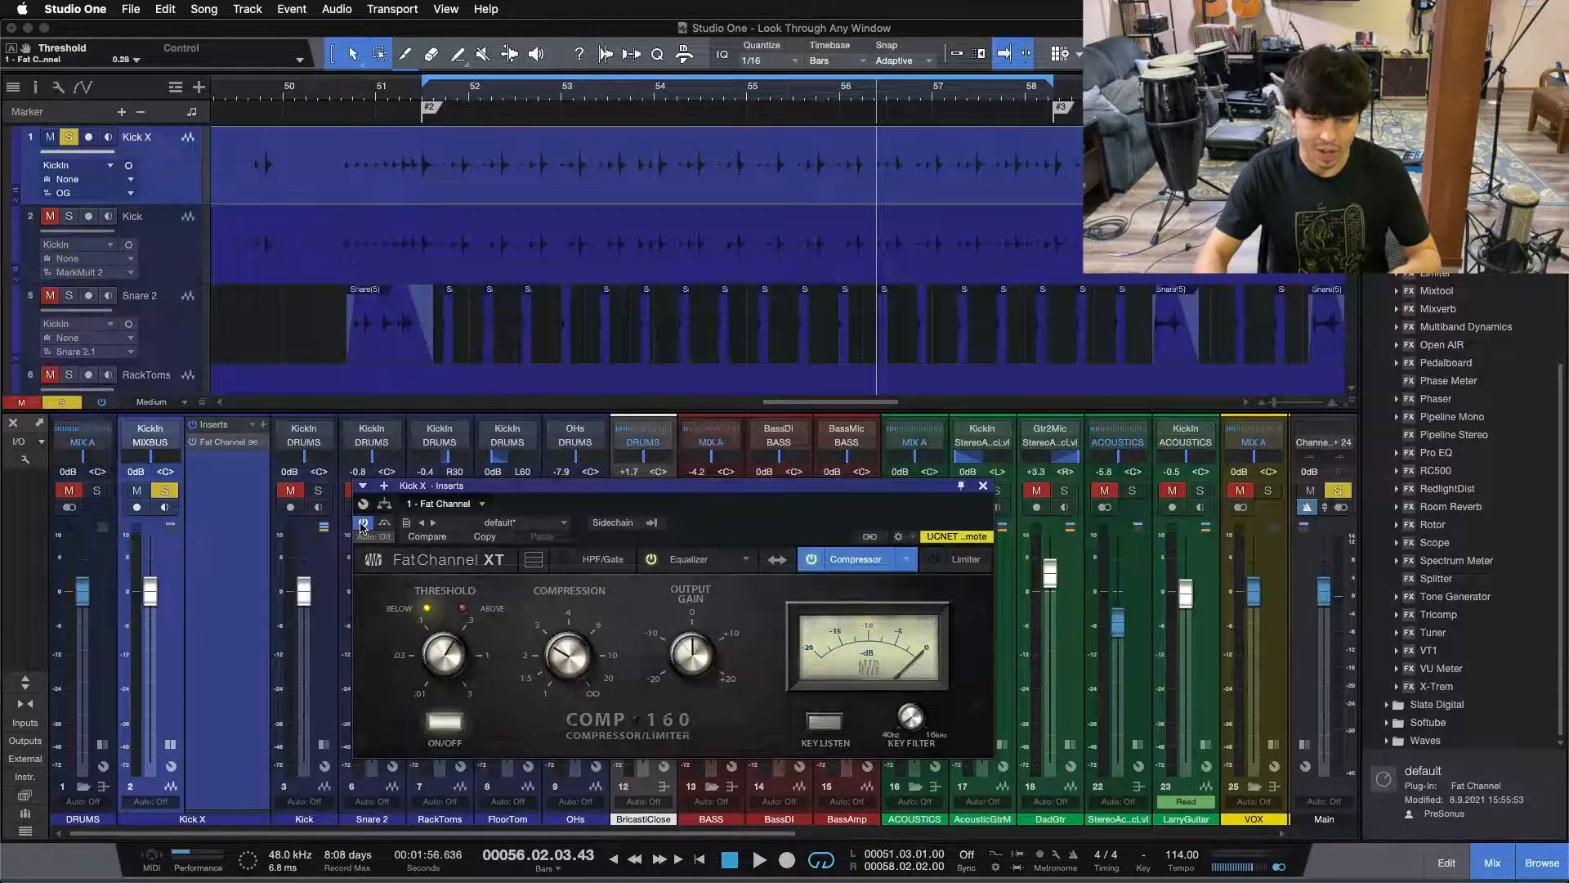
# Close the Fat Channel window, unsolo Kick X, and hide the Kick X track from the arrangement and mixer.
pyautogui.click(982, 487)
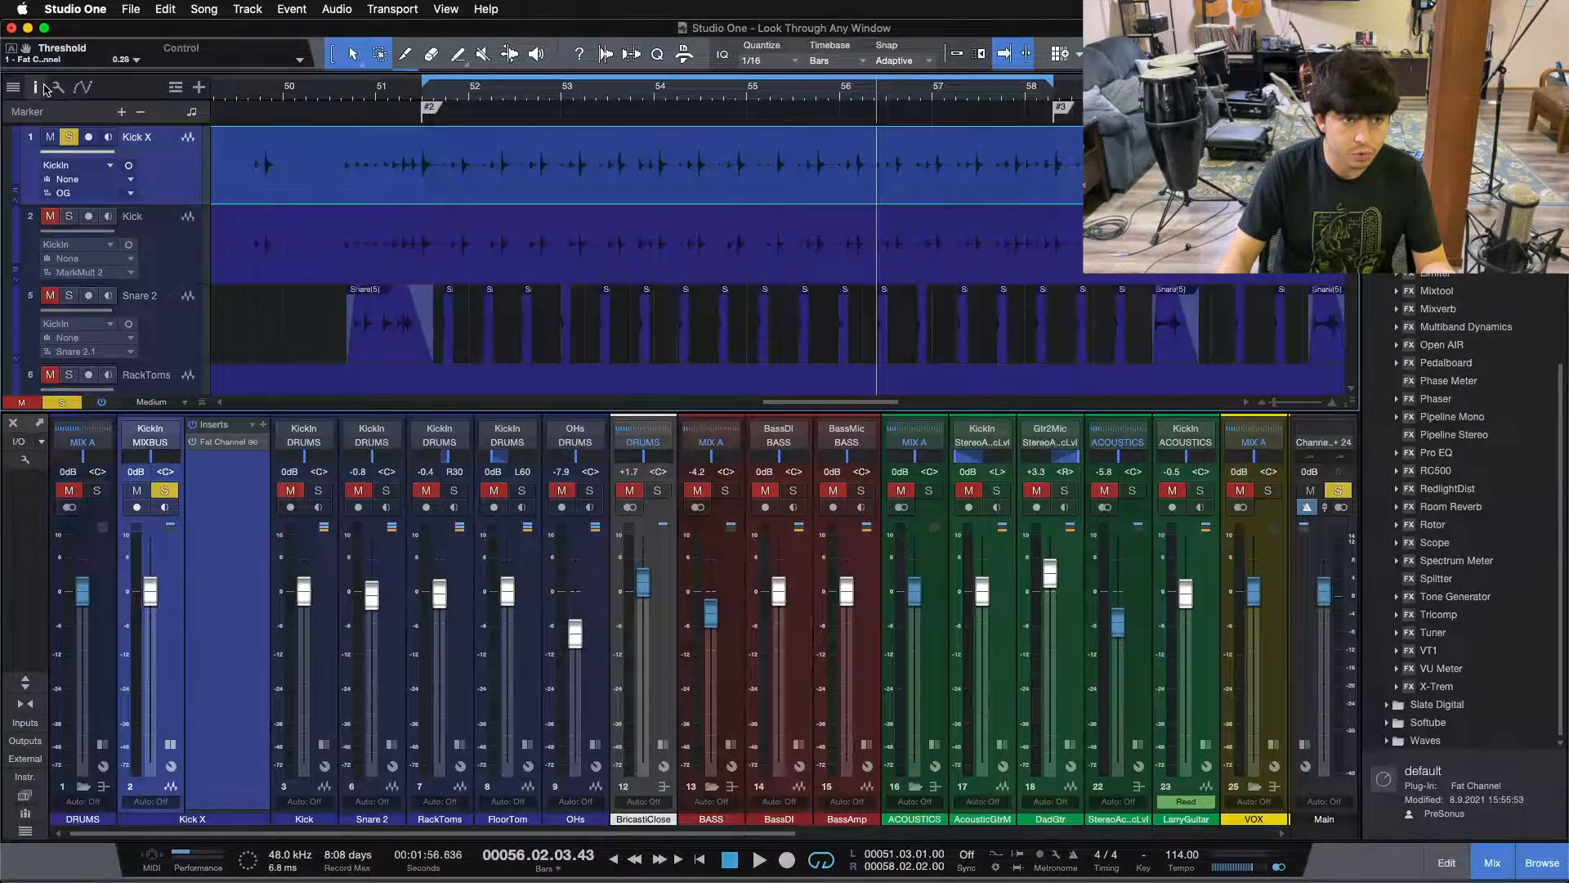
pyautogui.press('F4')
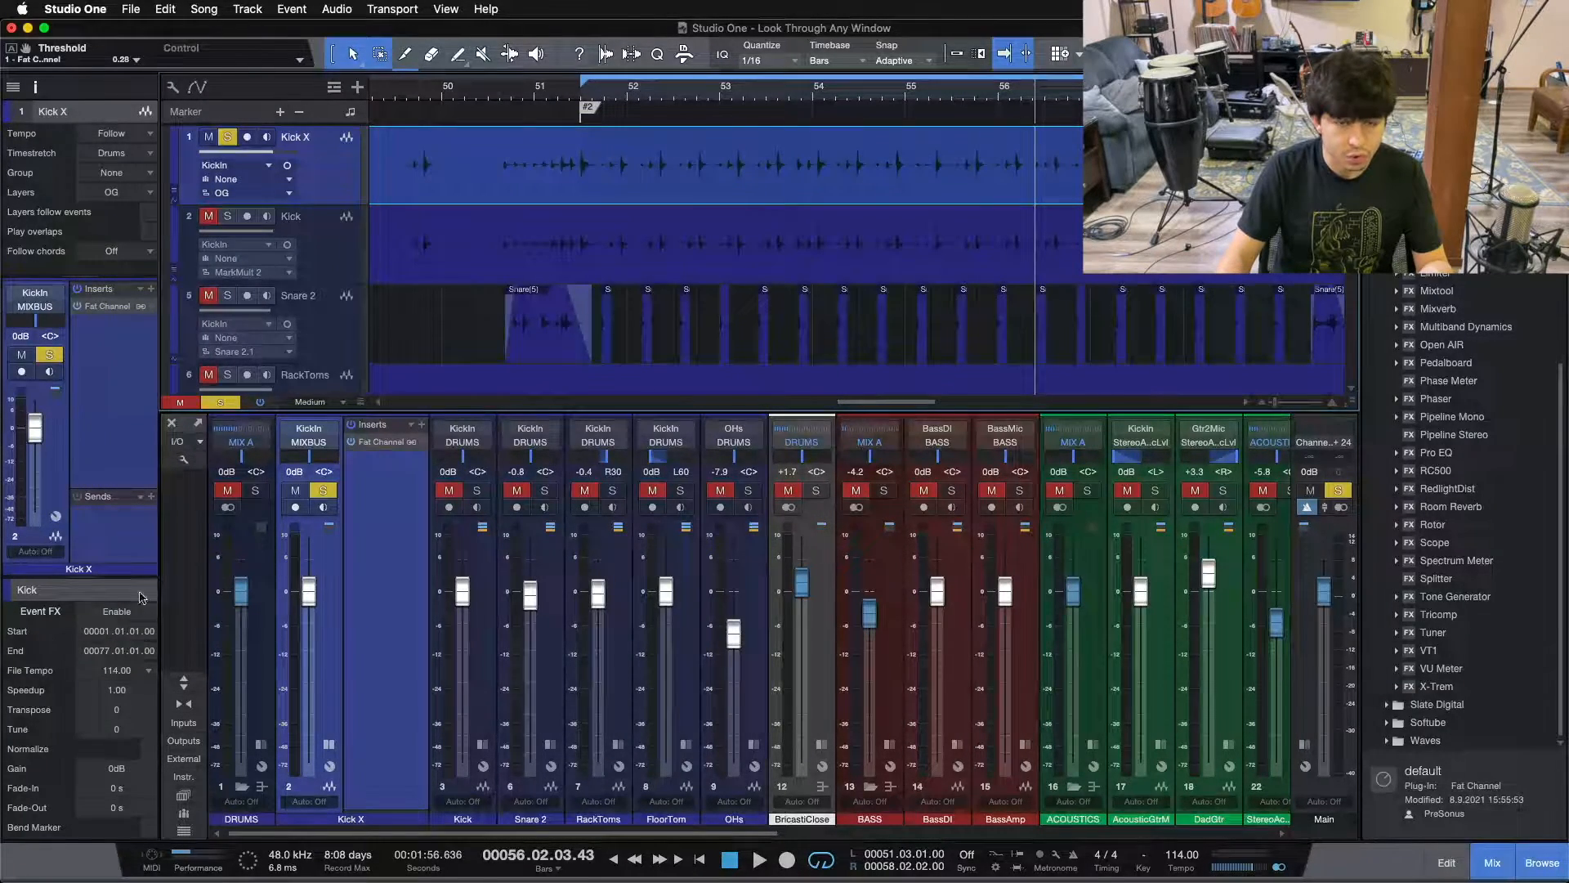
pyautogui.click(34, 88)
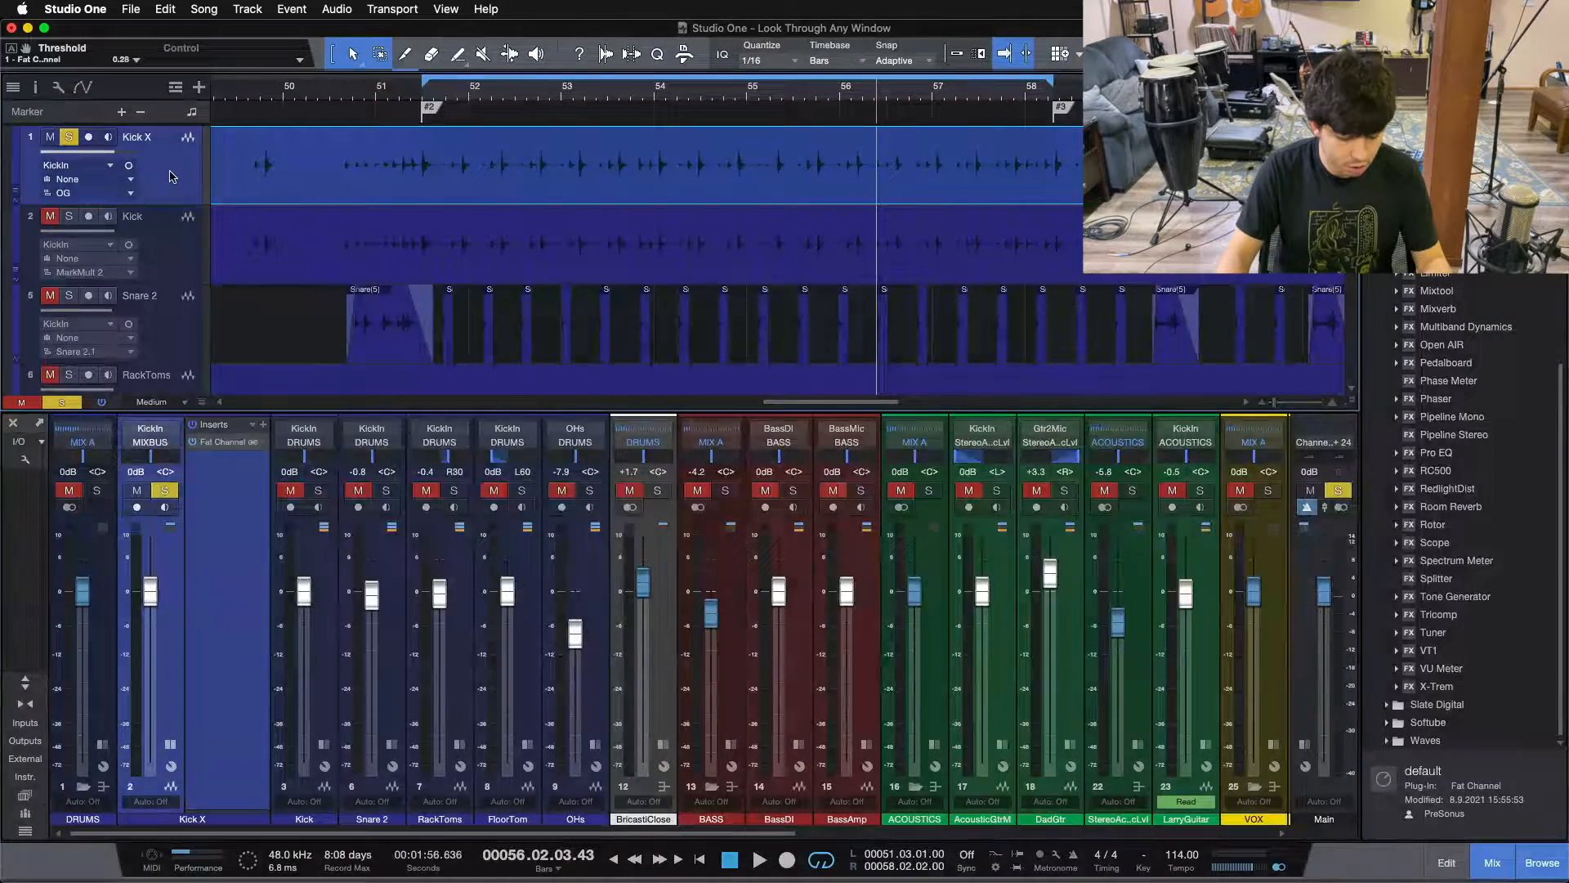
pyautogui.hotkey('shift', 's')
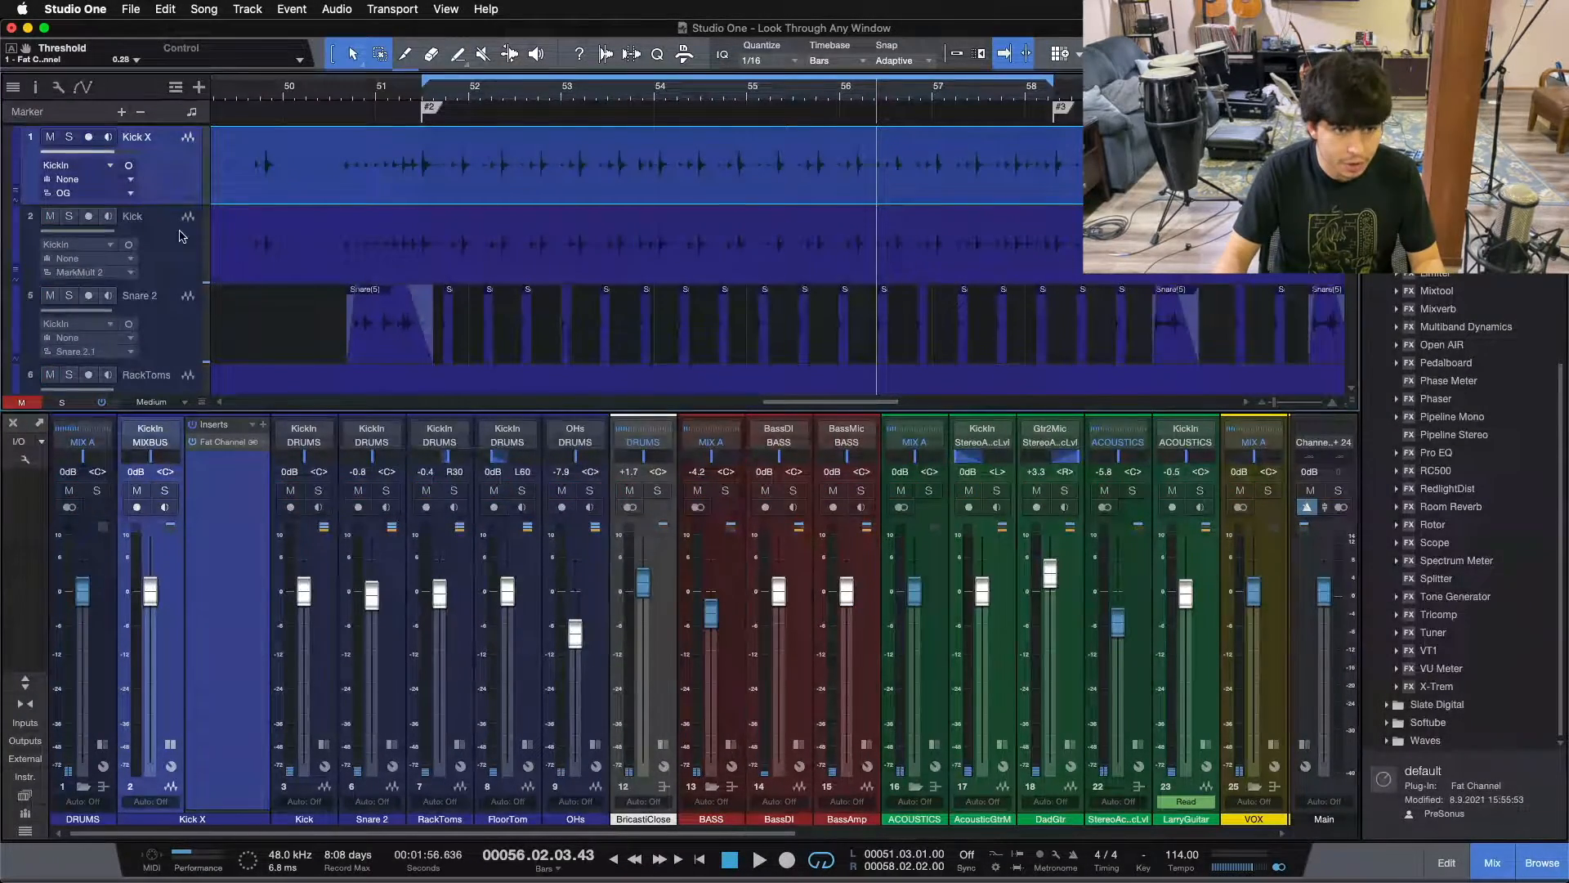
pyautogui.hotkey('shift', 'd')
pyautogui.hotkey('shift', 'h')
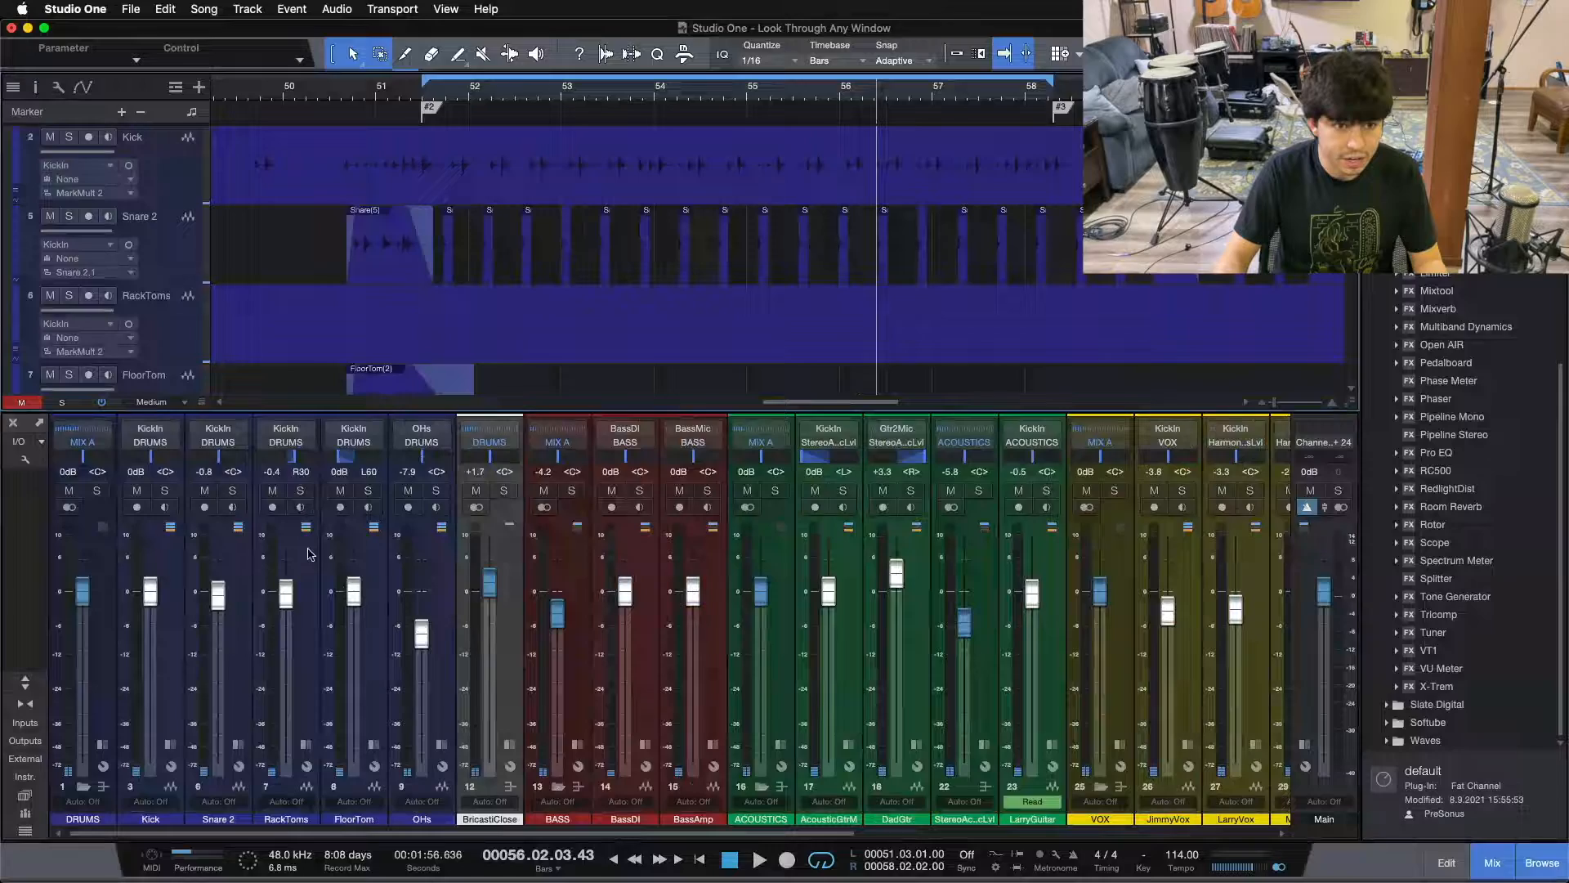
# Expand the Kick channel to show its inserts, solo it, and play the loop with all its inserts off.
pyautogui.click(152, 778)
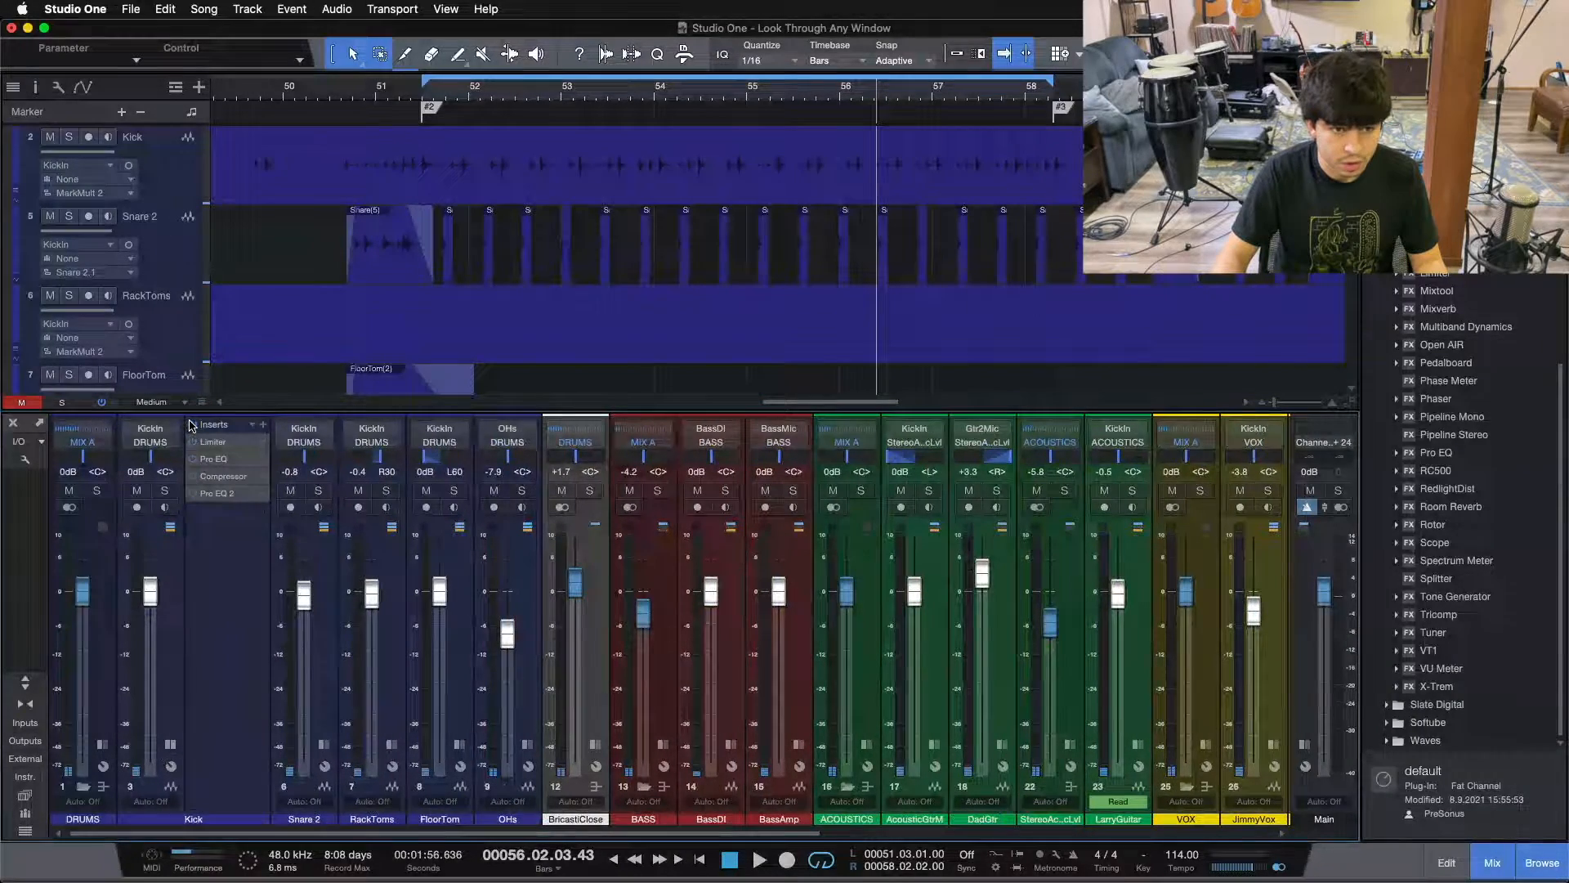
pyautogui.click(164, 489)
pyautogui.press('space')
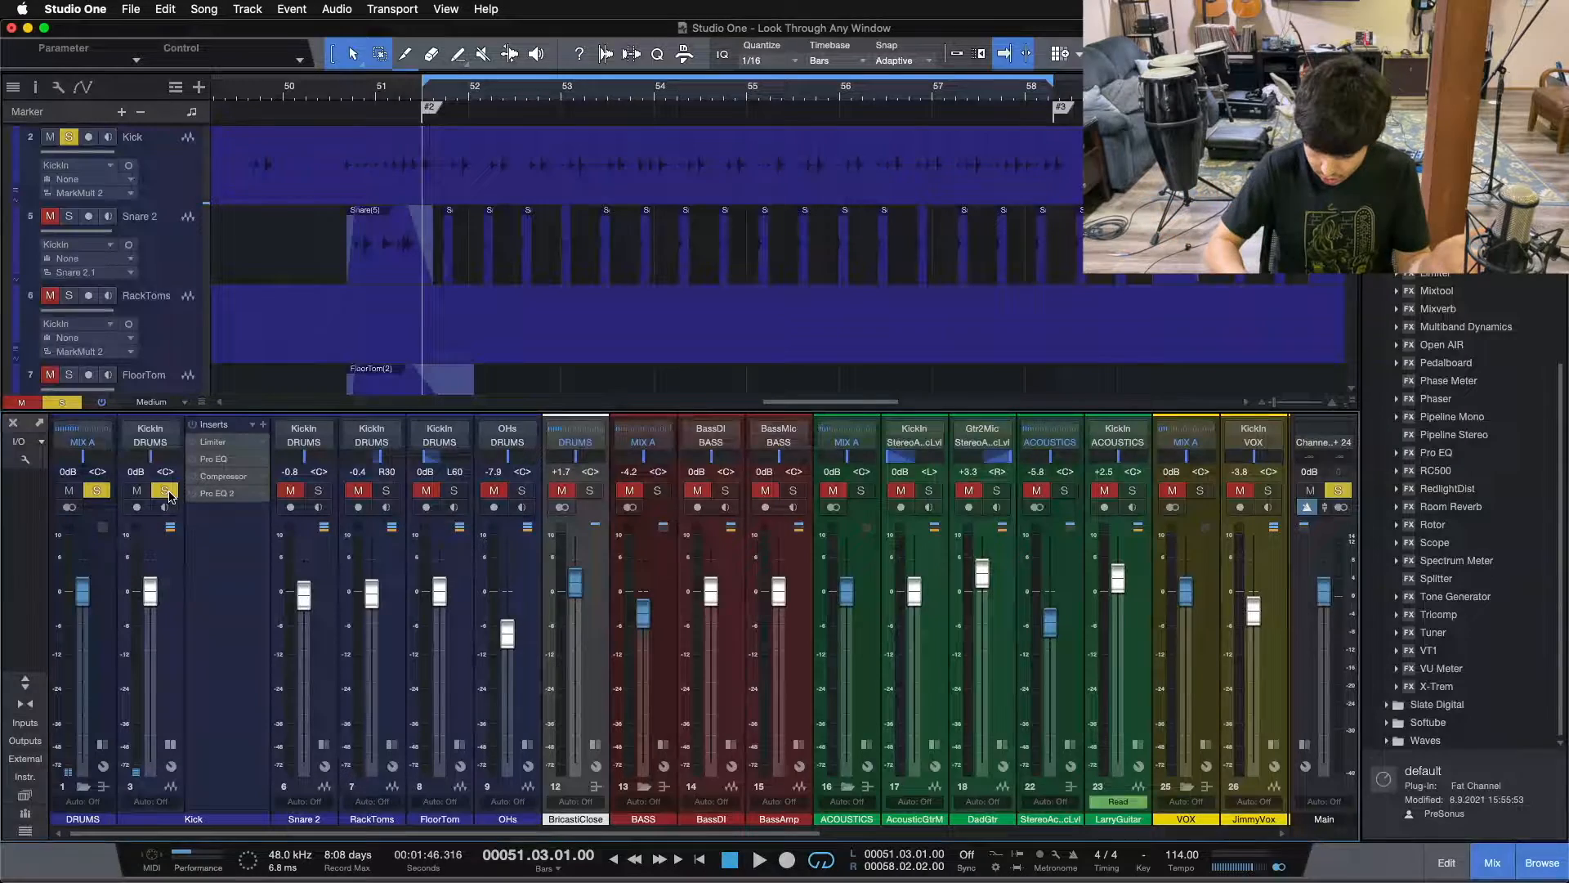
pyautogui.press('space')
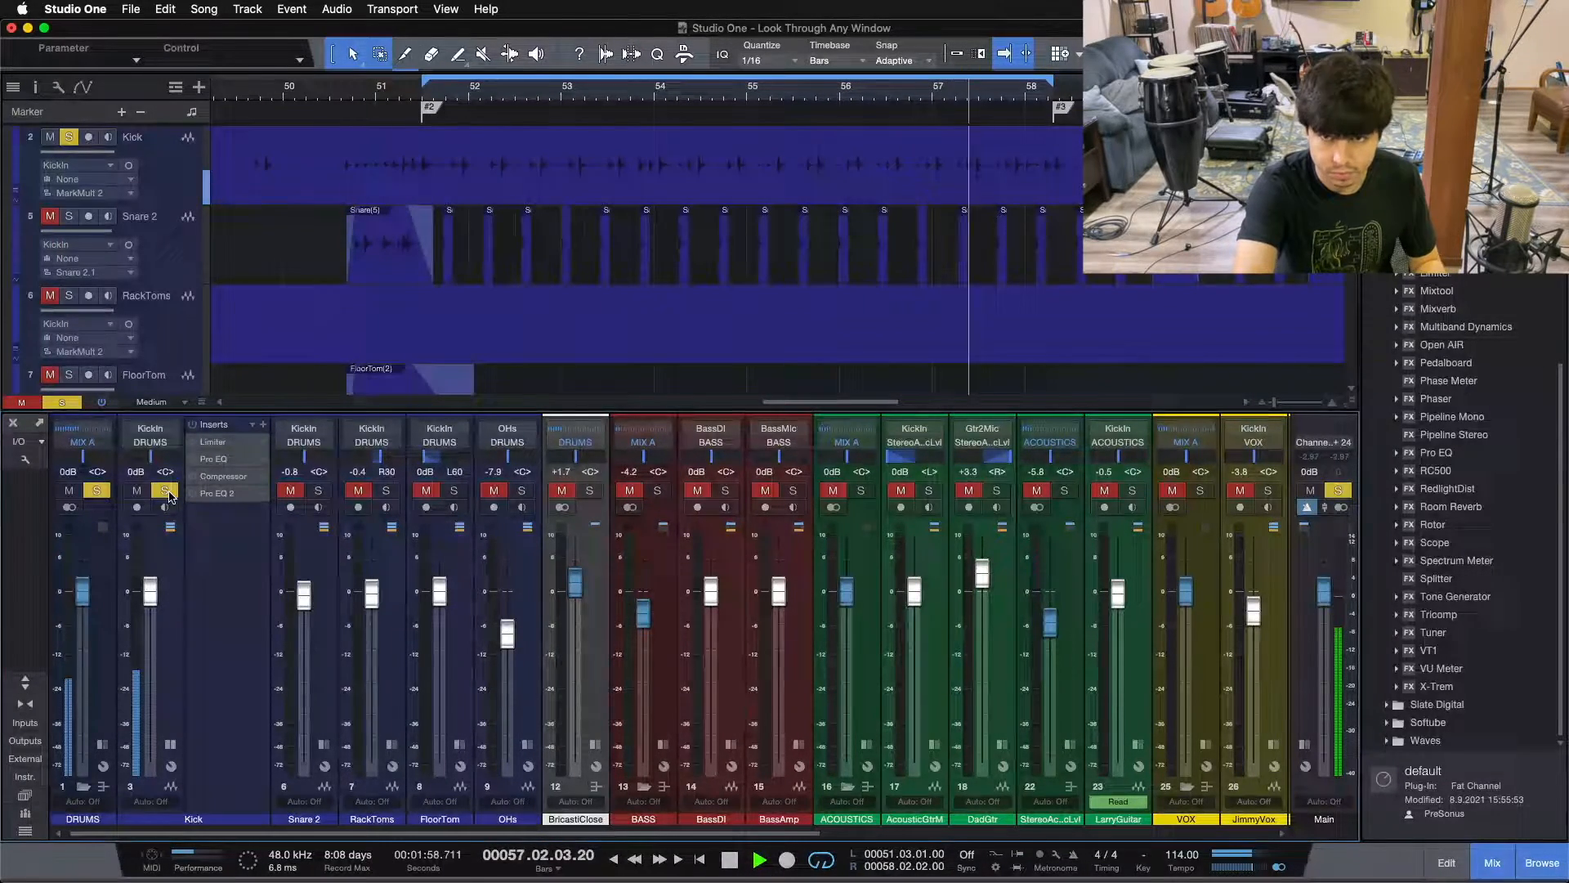
pyautogui.press('space')
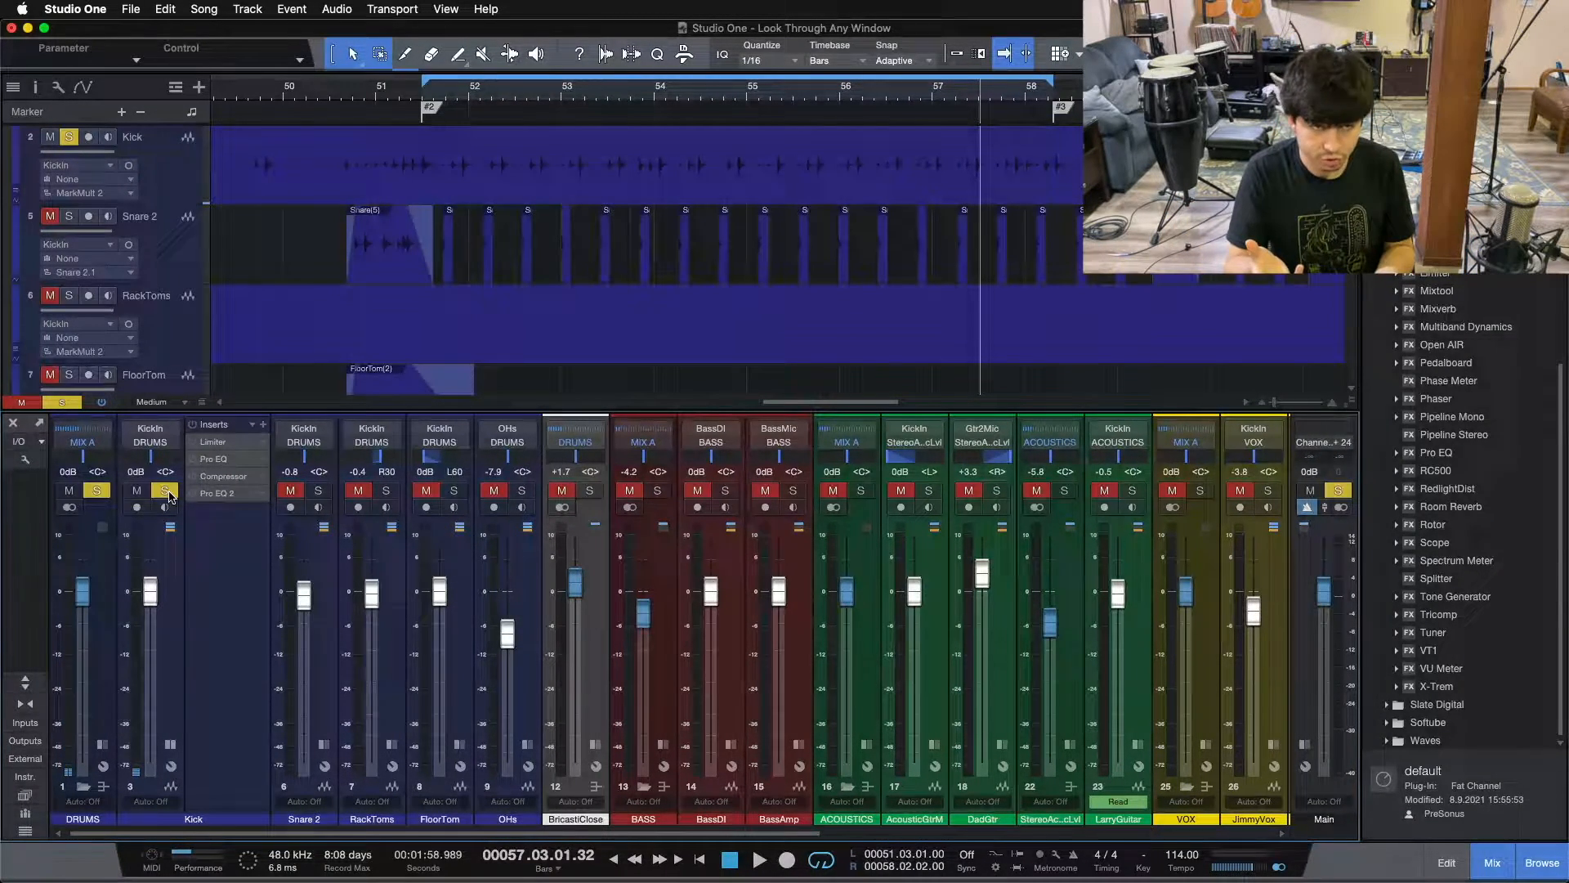
# Open and enable the Limiter on Kick, and inspect the kick hits around bar 54 in the waveform.
pyautogui.click(230, 550)
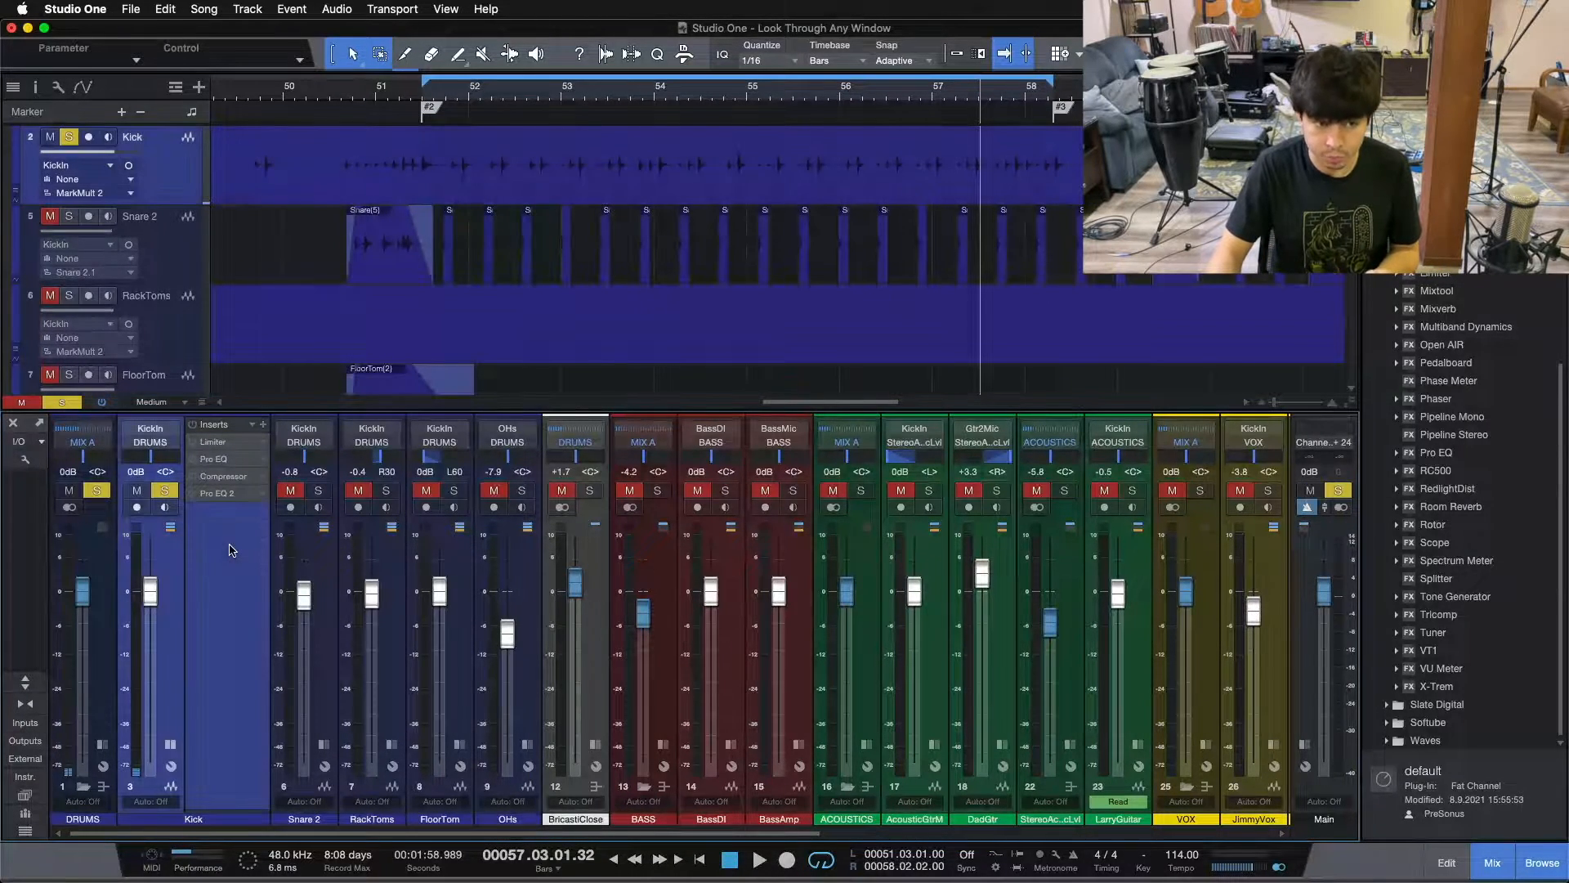
pyautogui.click(212, 444)
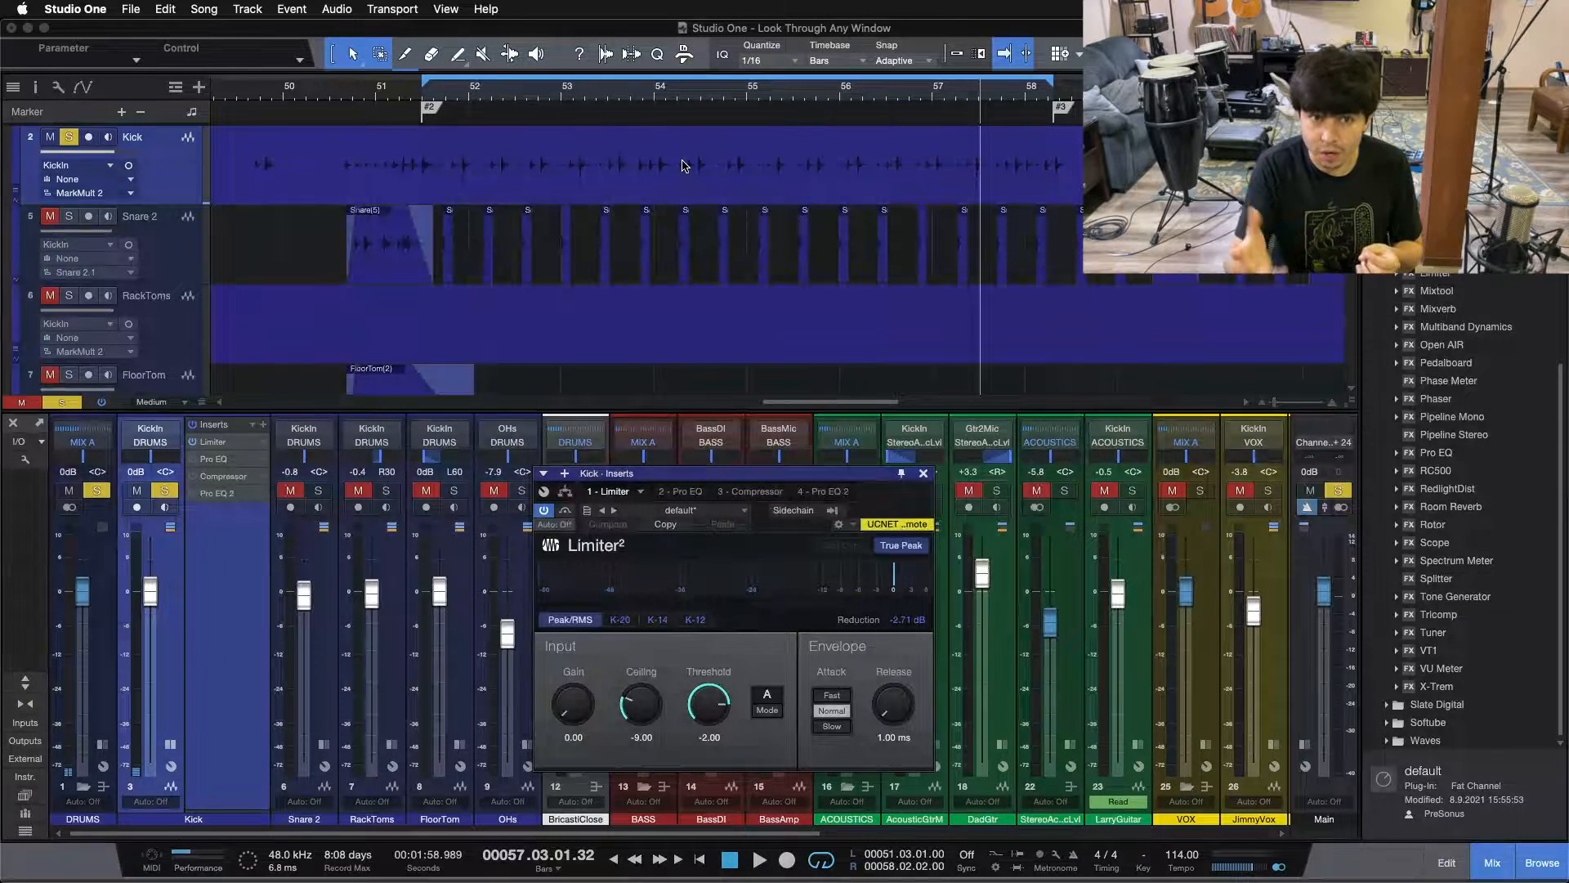
pyautogui.moveTo(641, 106); pyautogui.dragTo(652, 200)
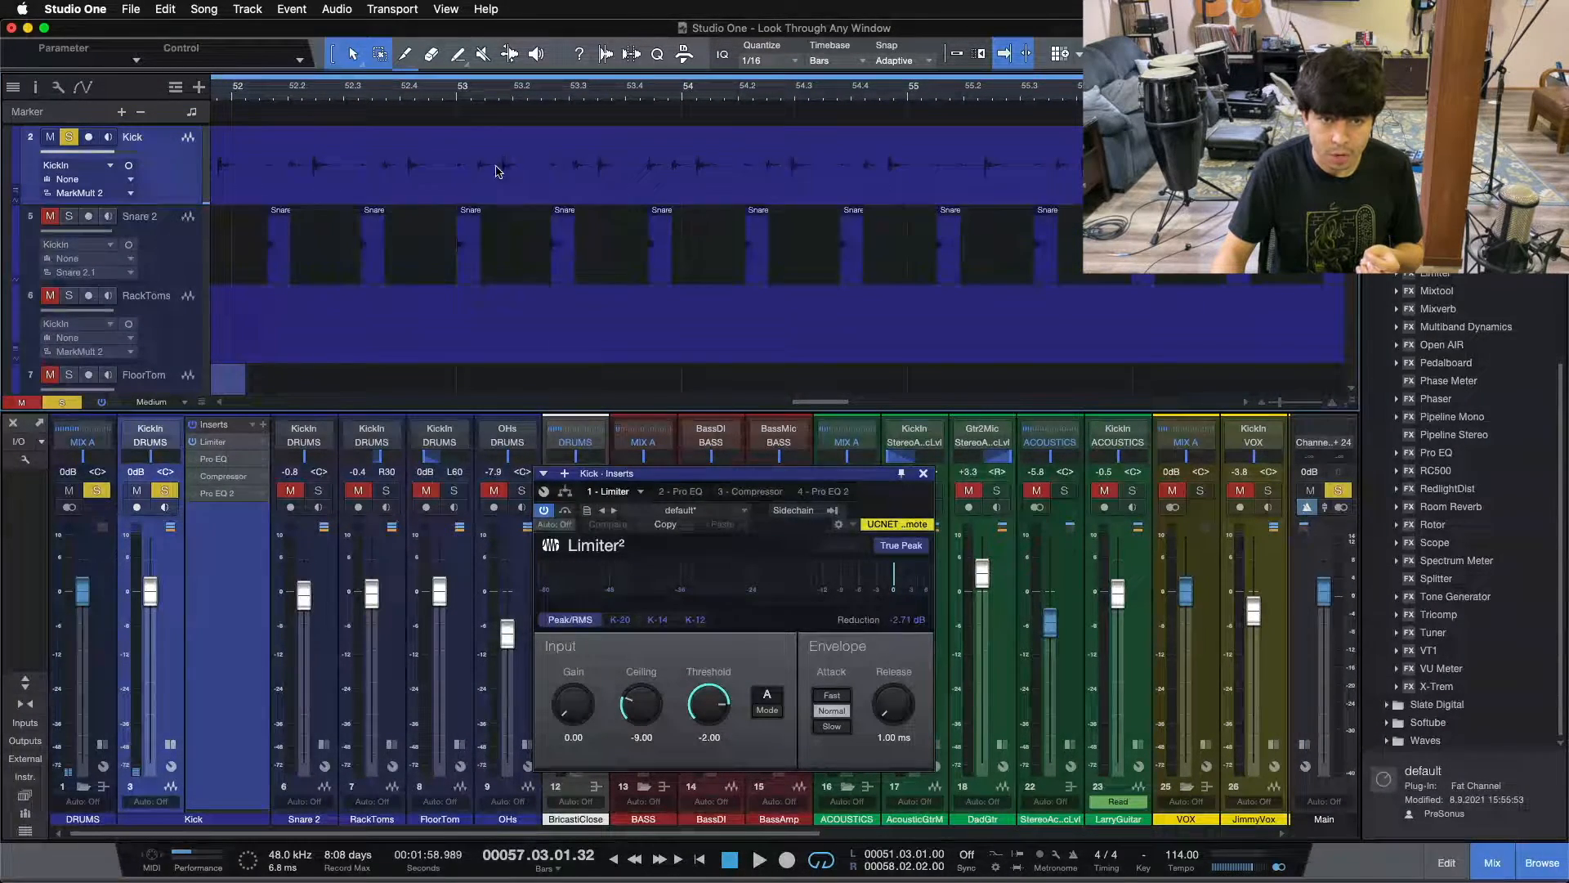
pyautogui.click(794, 173)
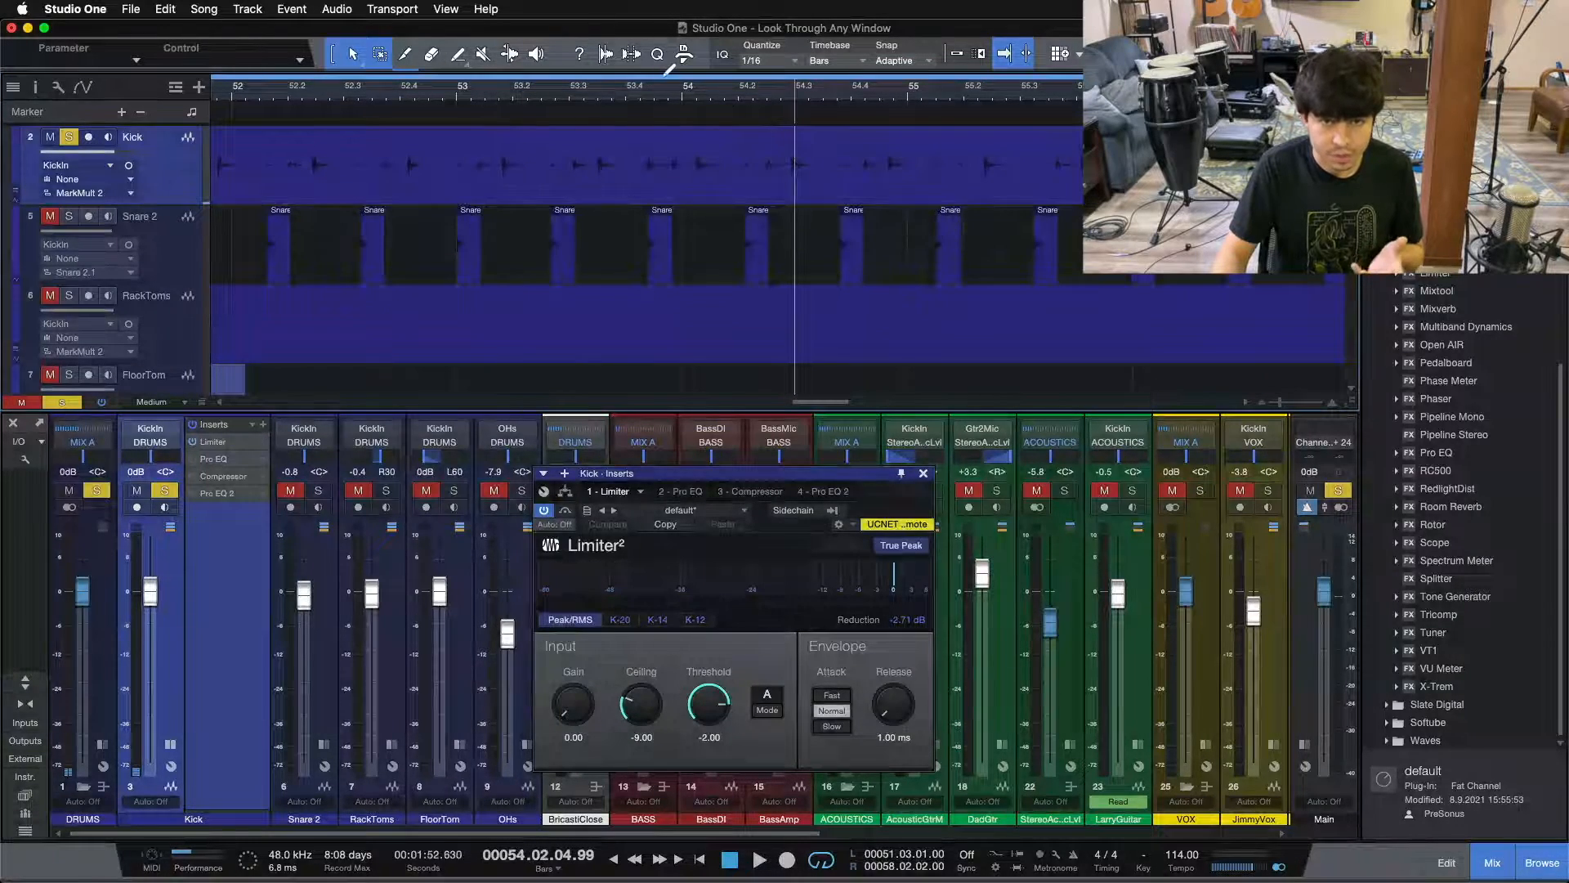
pyautogui.moveTo(660, 91); pyautogui.dragTo(631, 76)
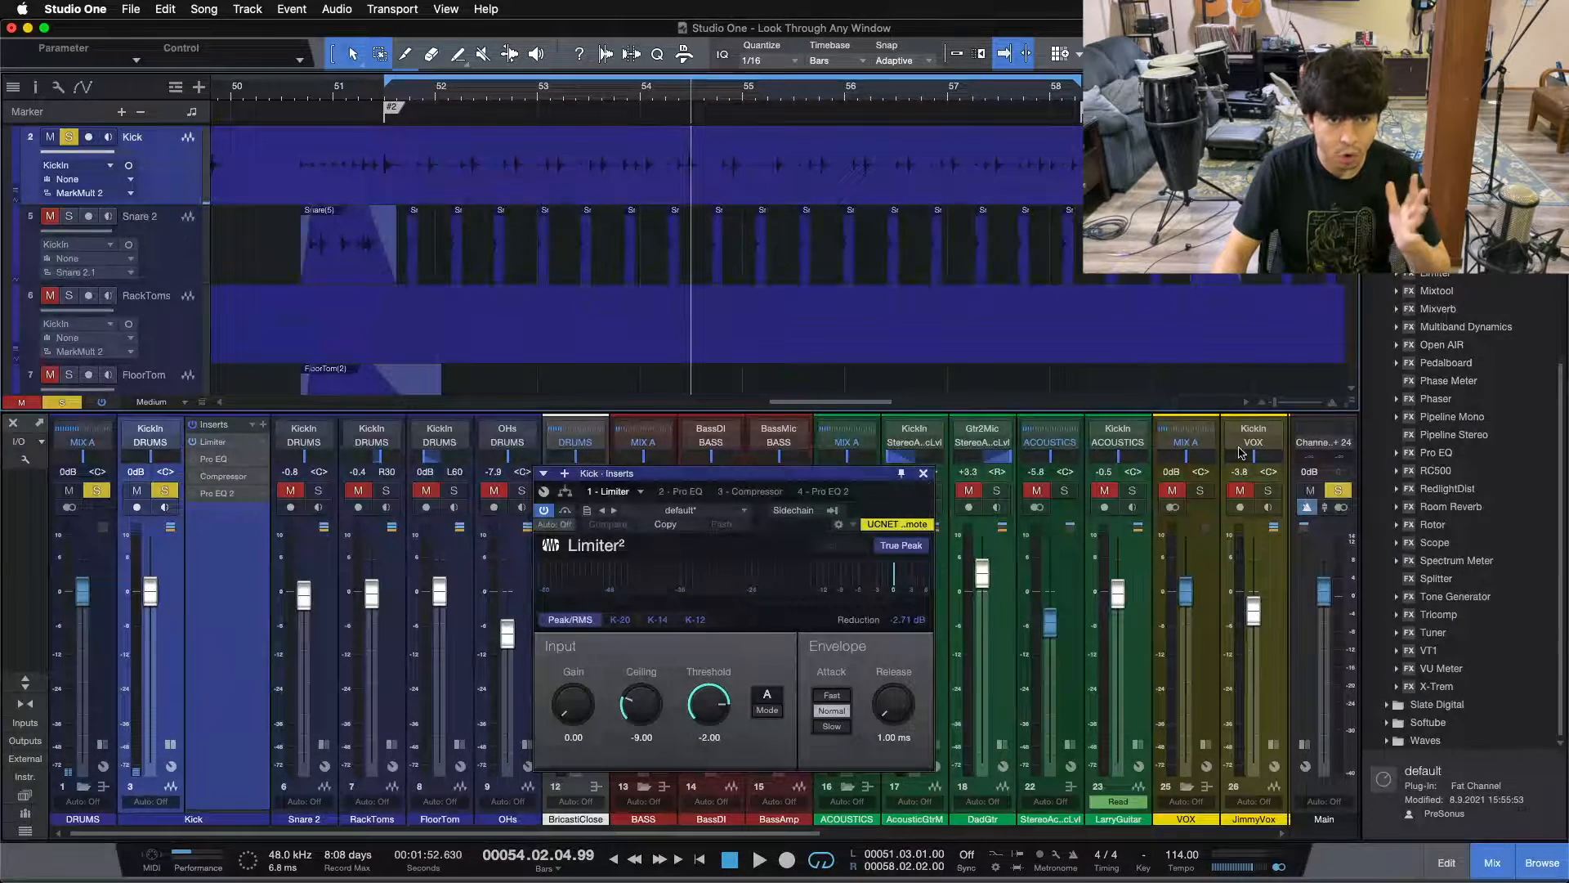
# Reset the Limiter's reduction reading and play Kick from the loop start to listen to the limiting.
pyautogui.click(917, 633)
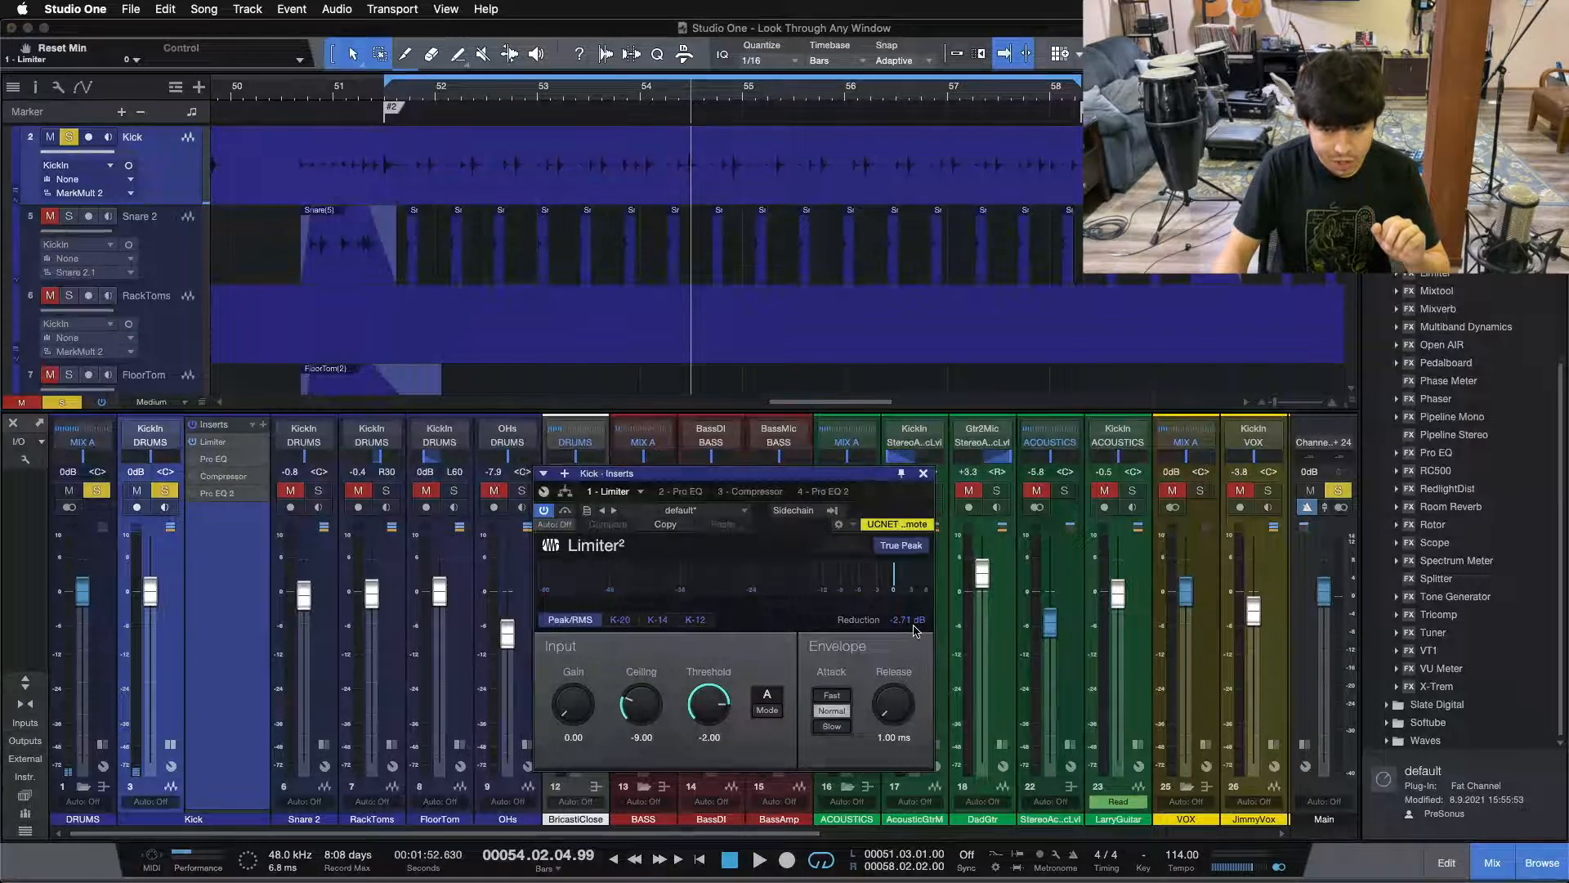
pyautogui.click(259, 791)
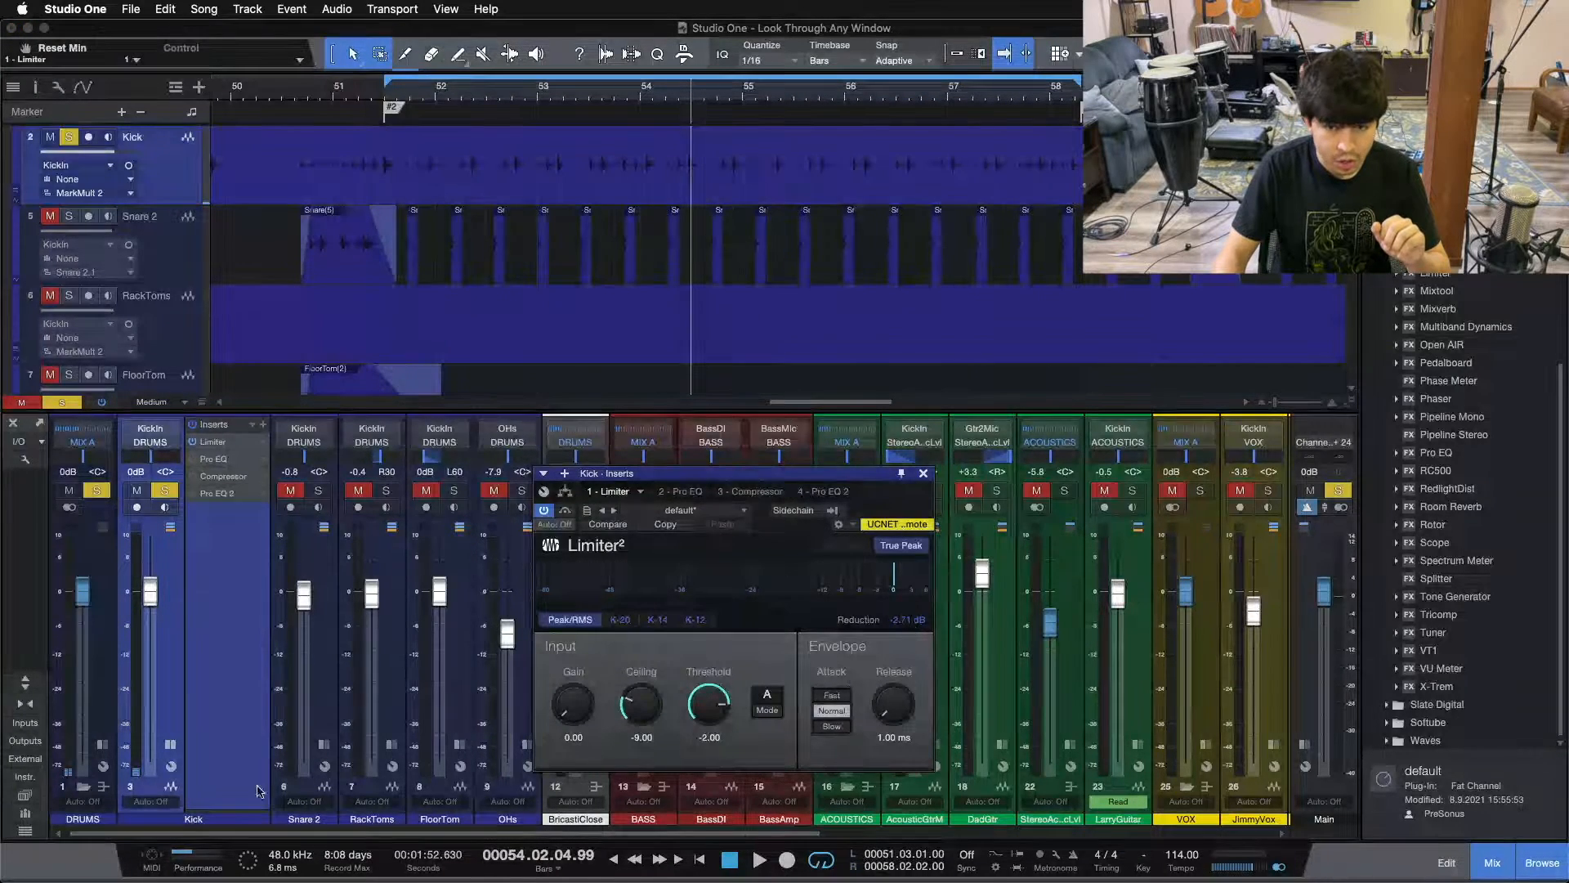
pyautogui.click(286, 94)
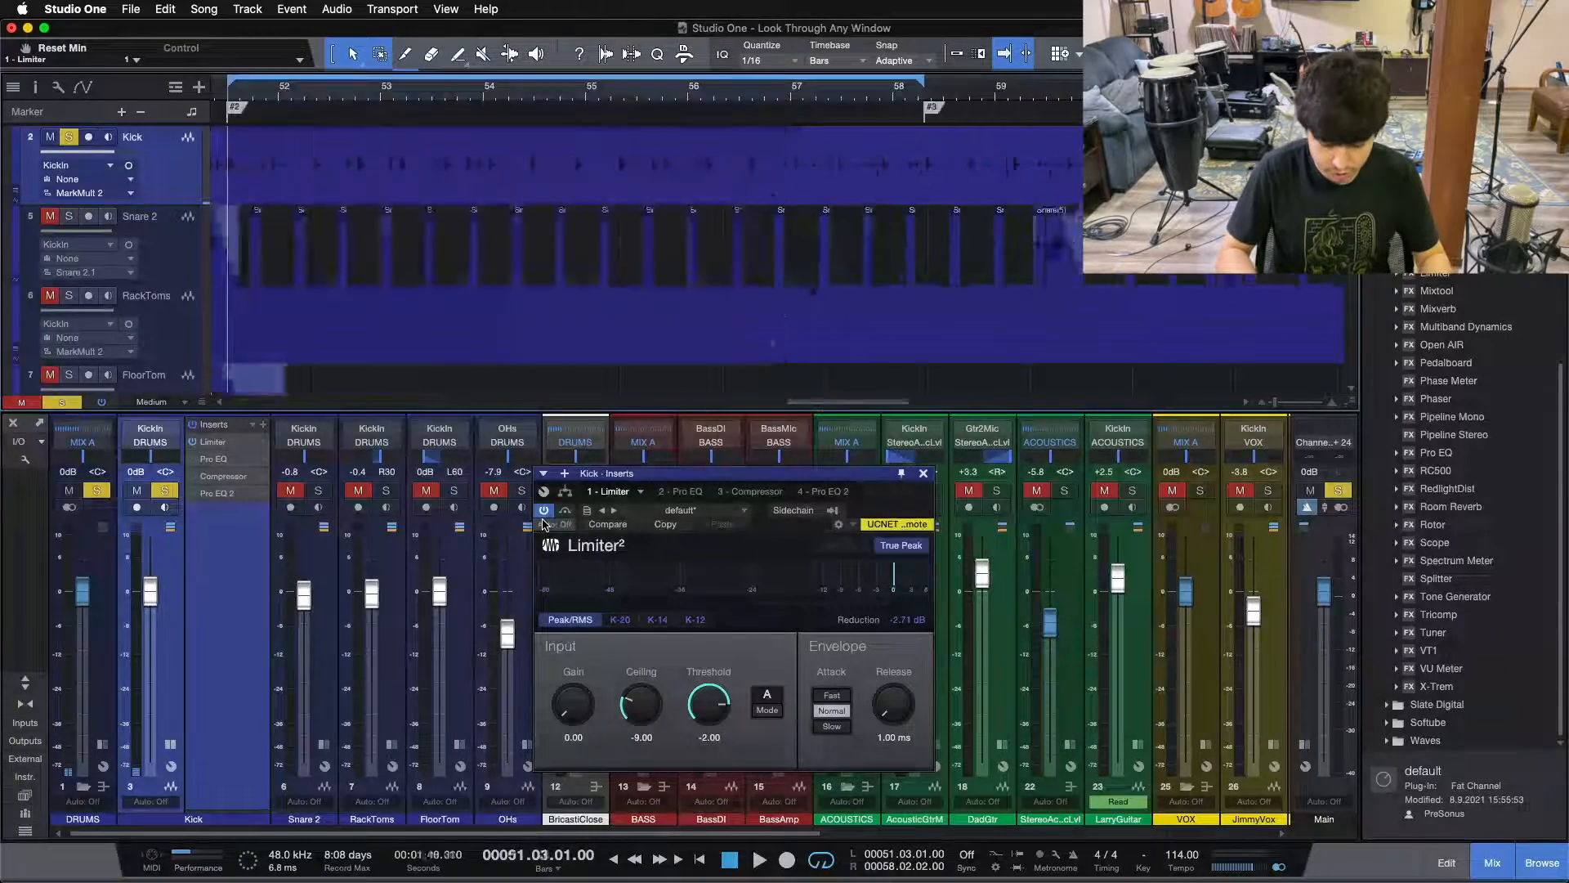
pyautogui.press('space')
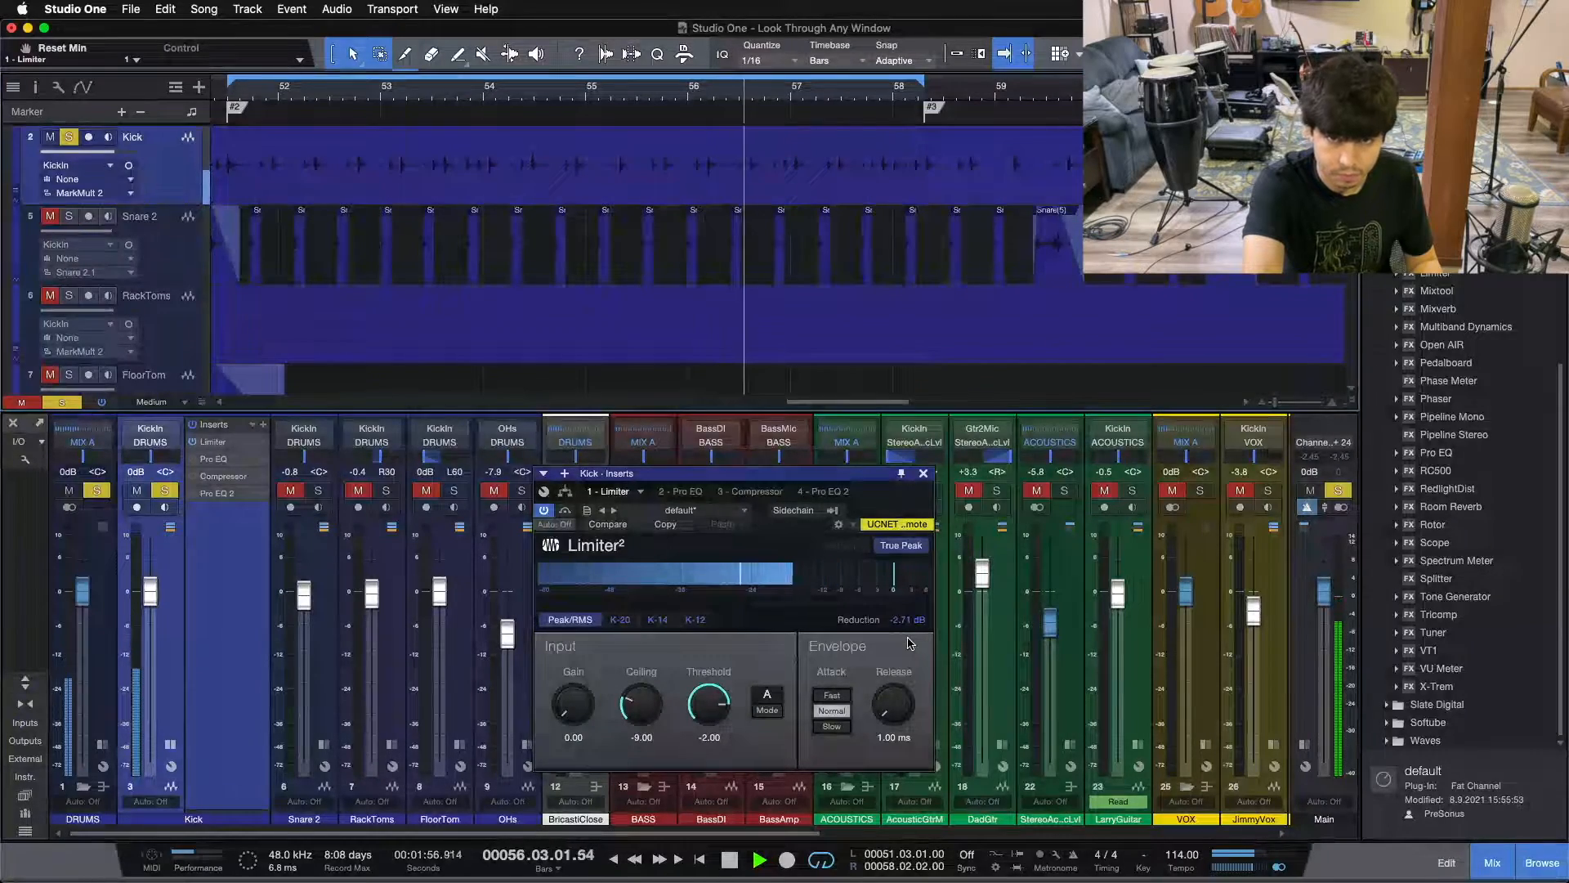
pyautogui.press('space')
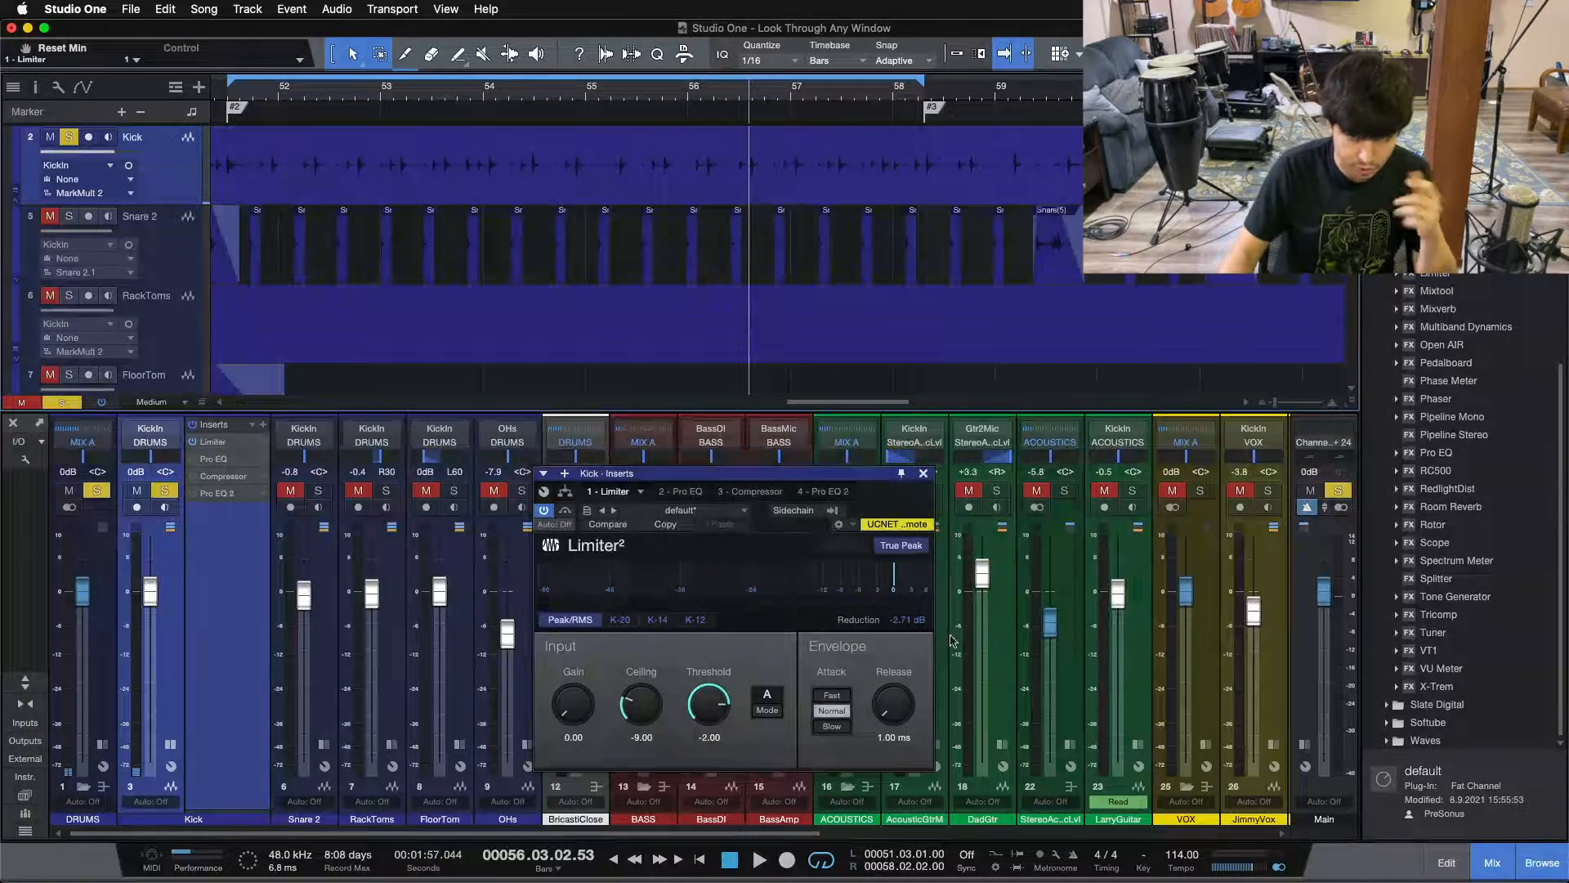
# Open Kick's first Pro EQ, move its window so all band controls are in view, and enable it.
pyautogui.click(686, 491)
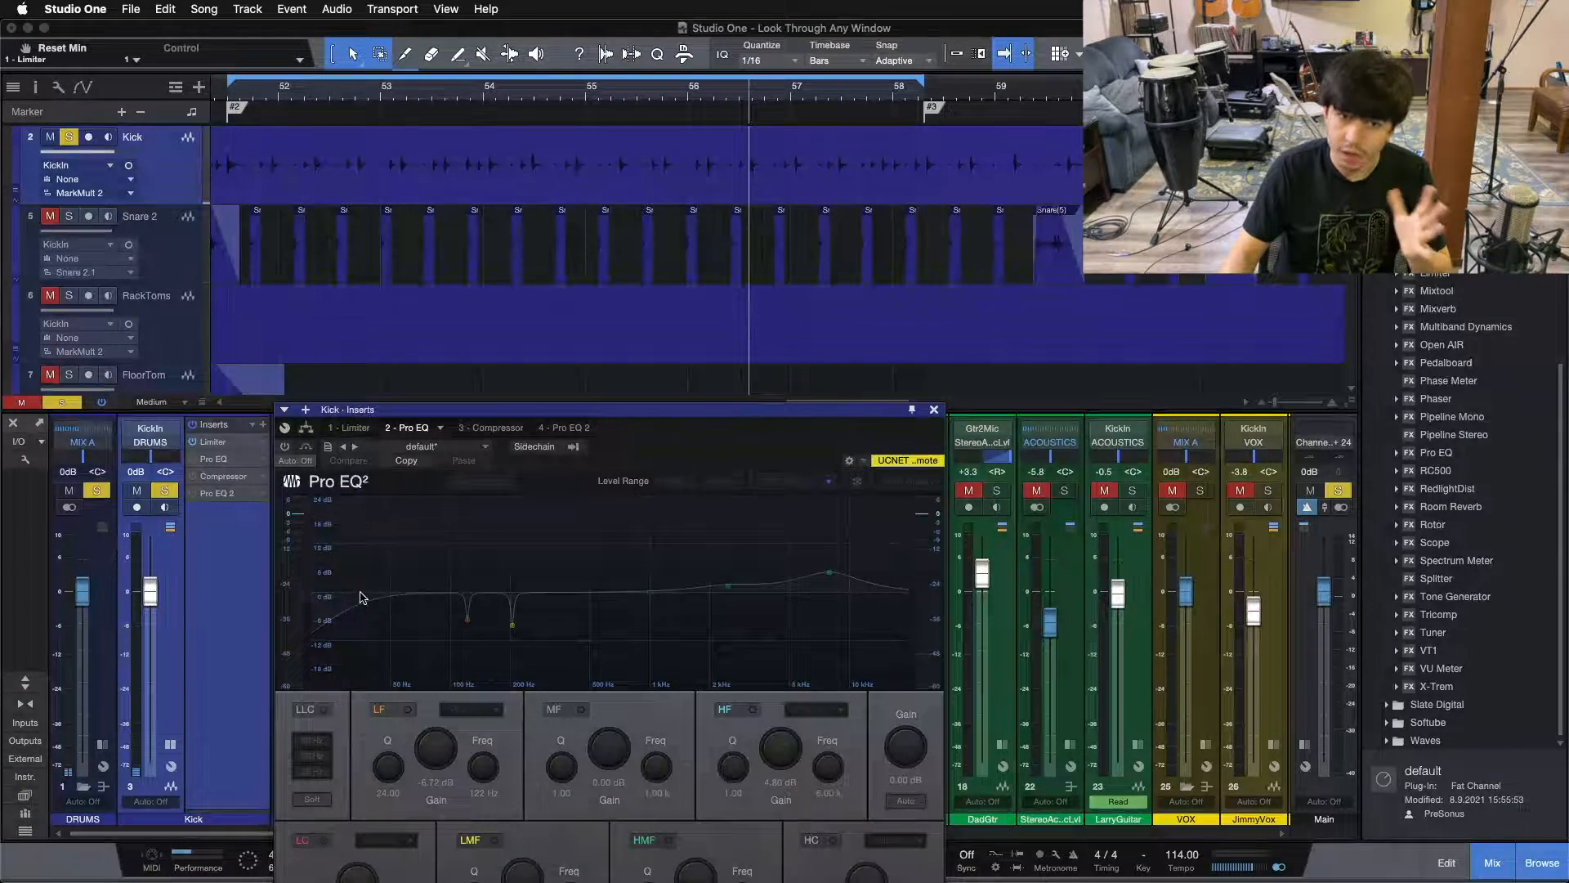
pyautogui.moveTo(718, 464); pyautogui.dragTo(799, 324)
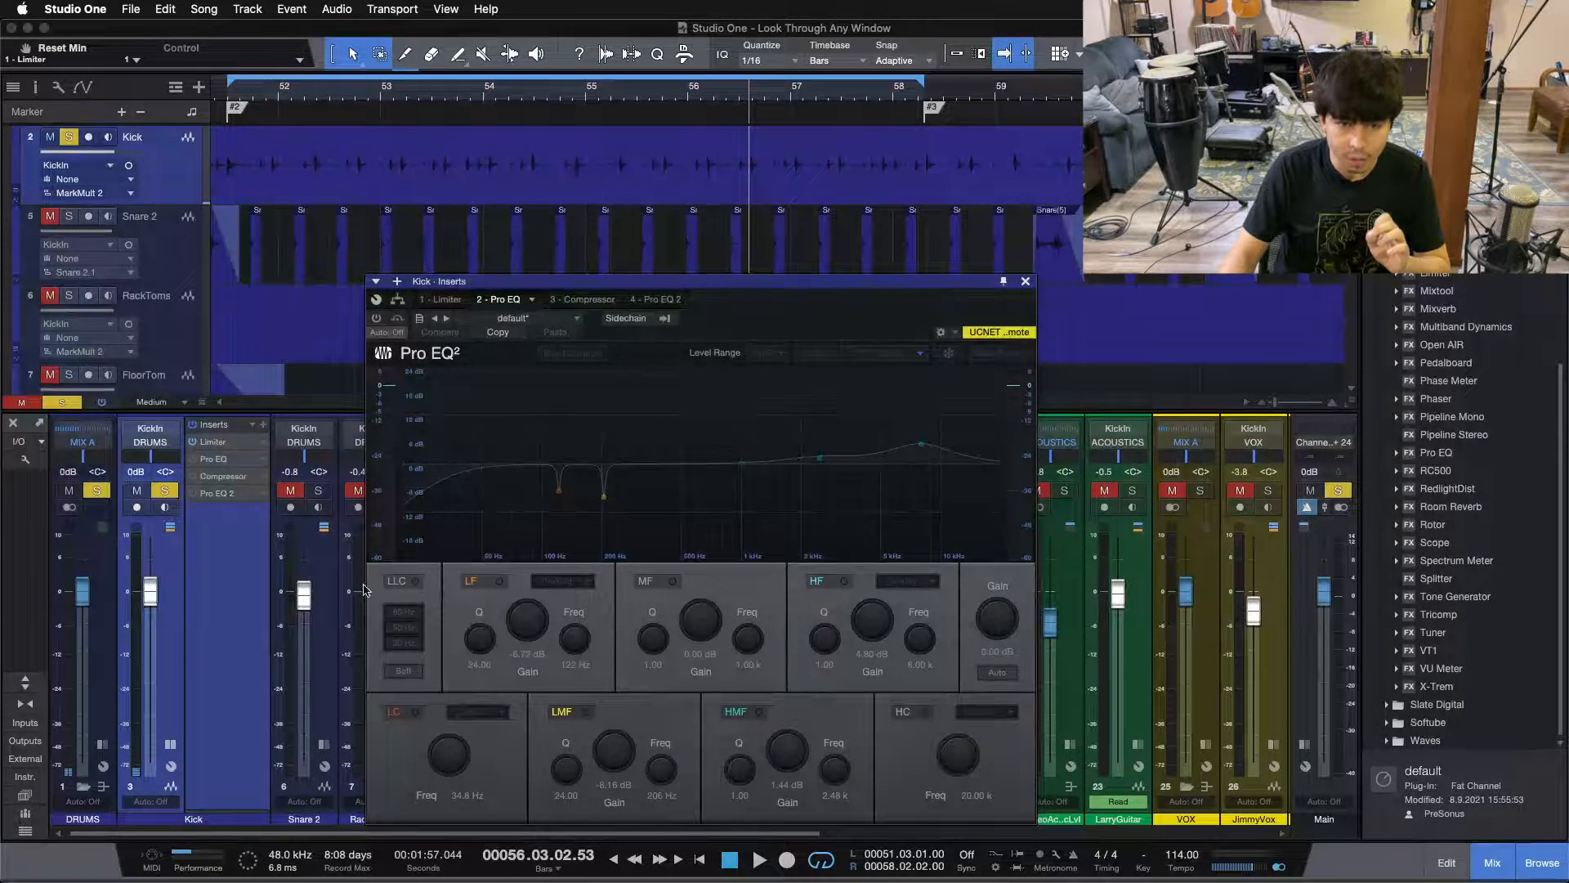
pyautogui.click(376, 318)
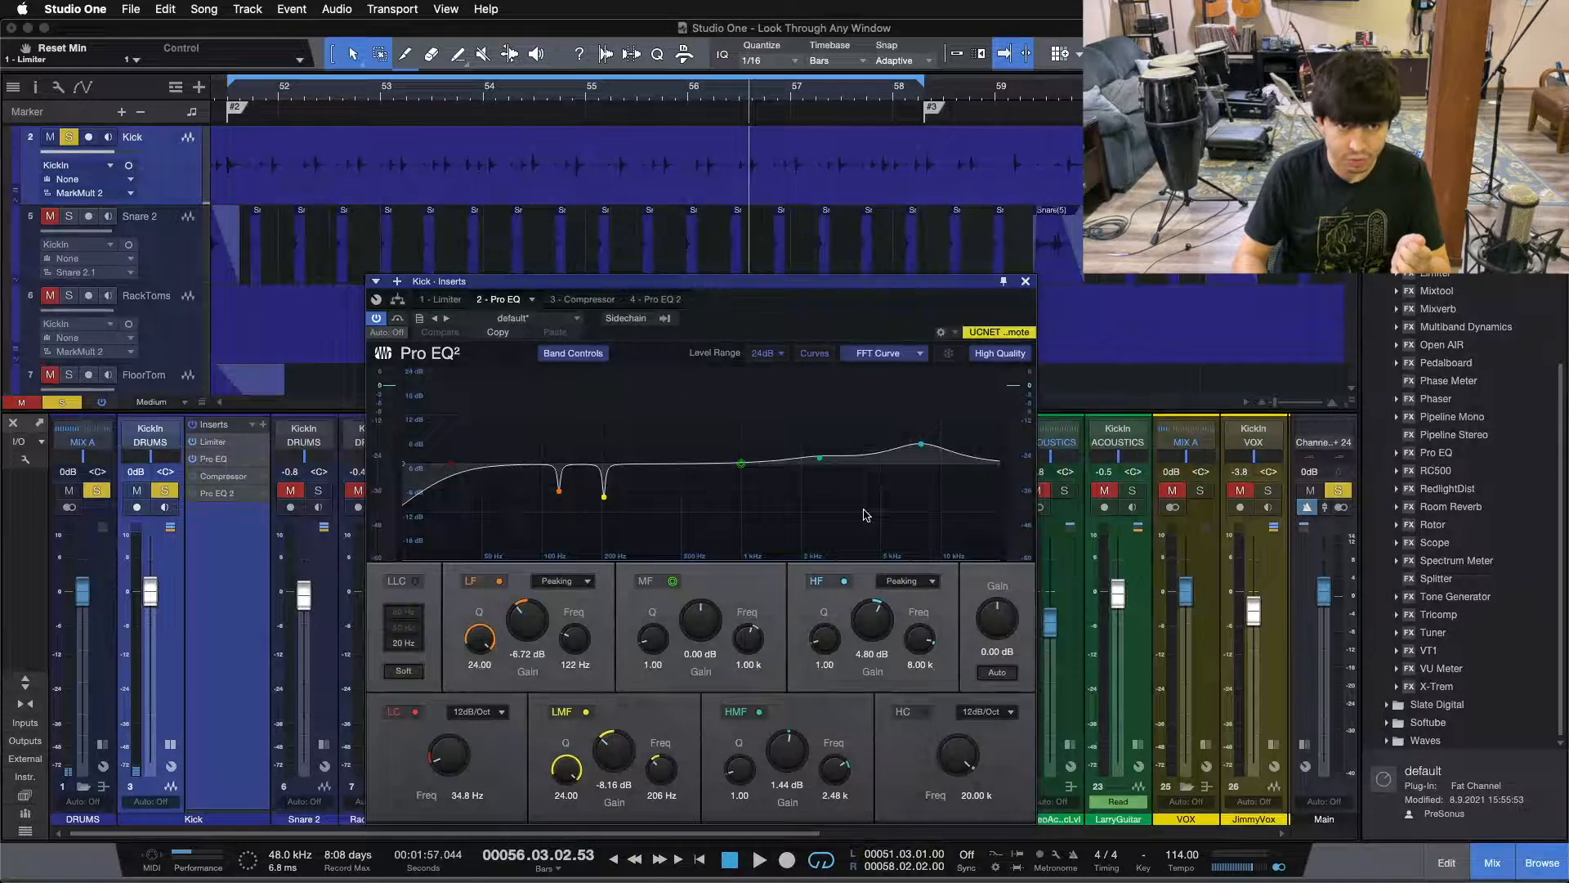
# Play Kick from the loop start with the Pro EQ off, and turn it back on during playback.
pyautogui.press('space')
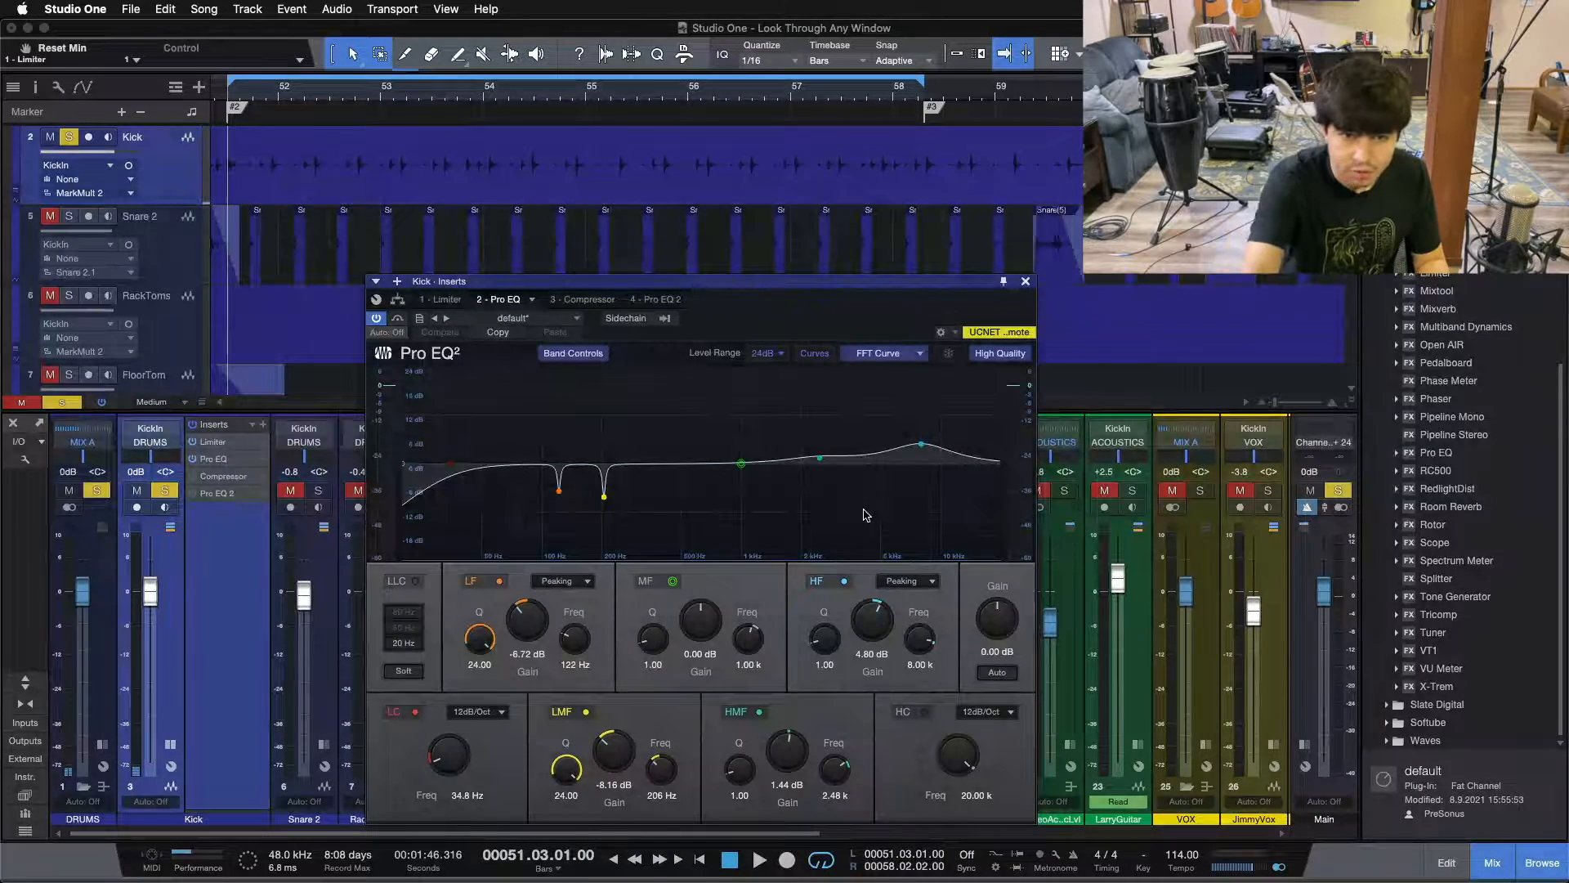
pyautogui.click(378, 319)
pyautogui.click(378, 319)
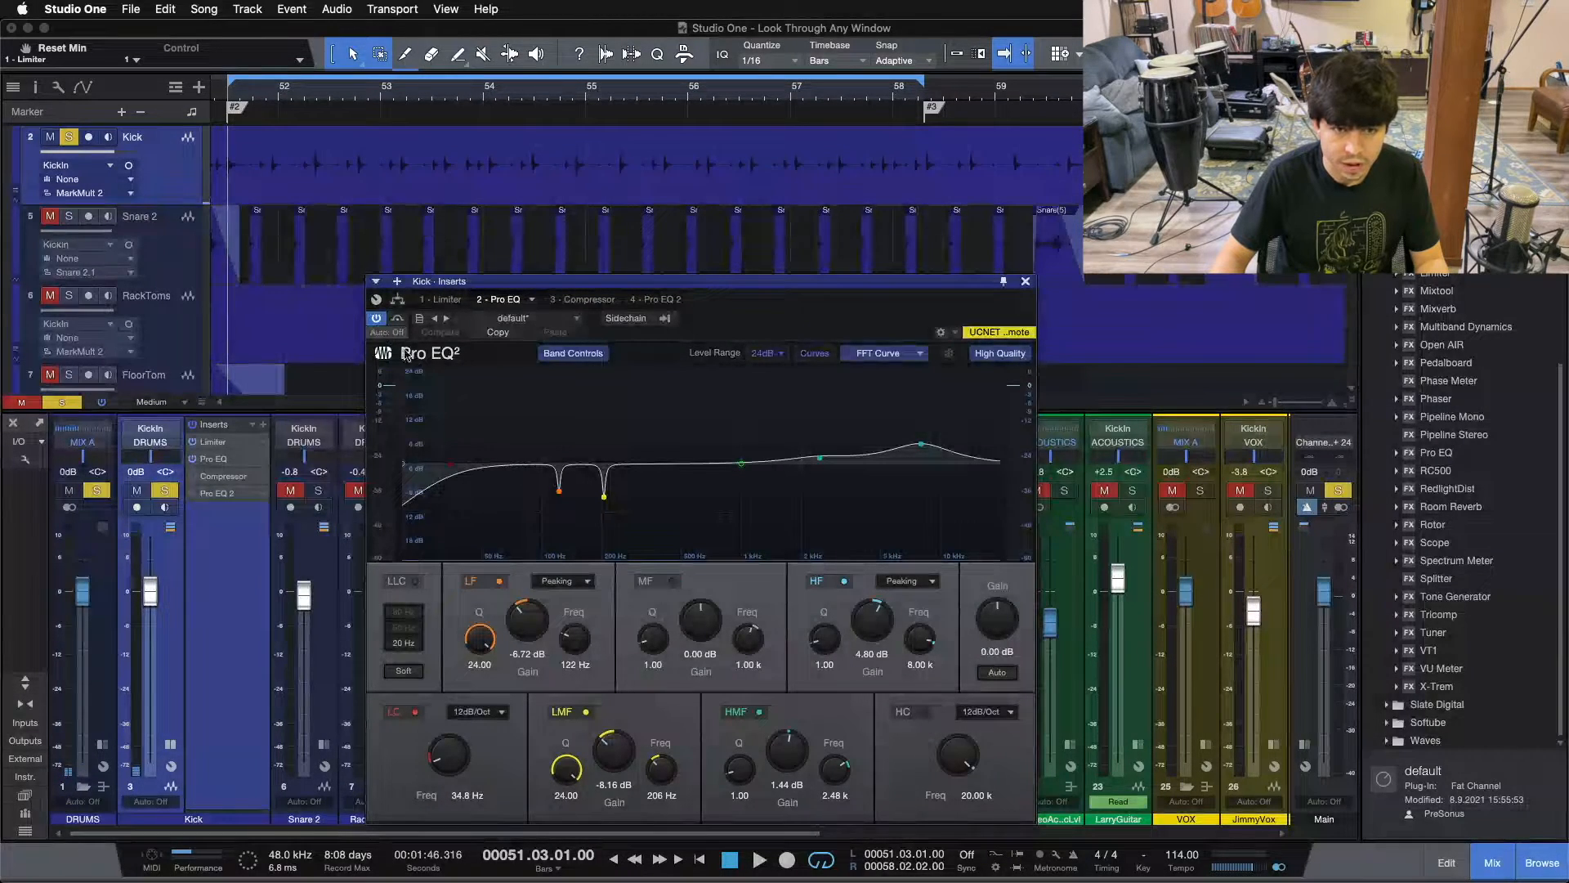
pyautogui.click(376, 318)
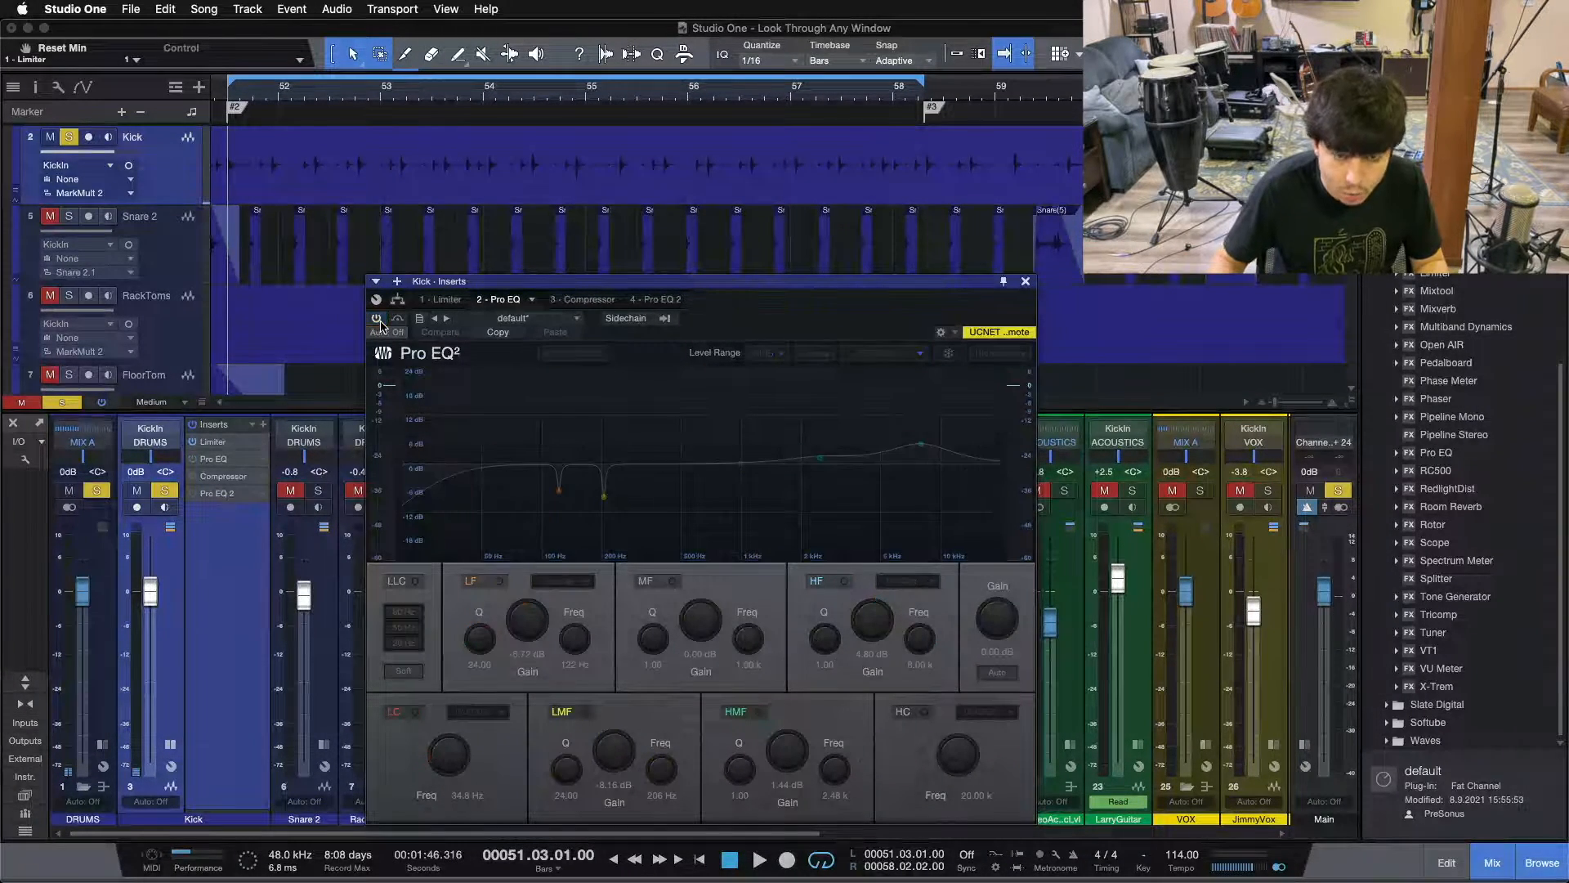
pyautogui.press('space')
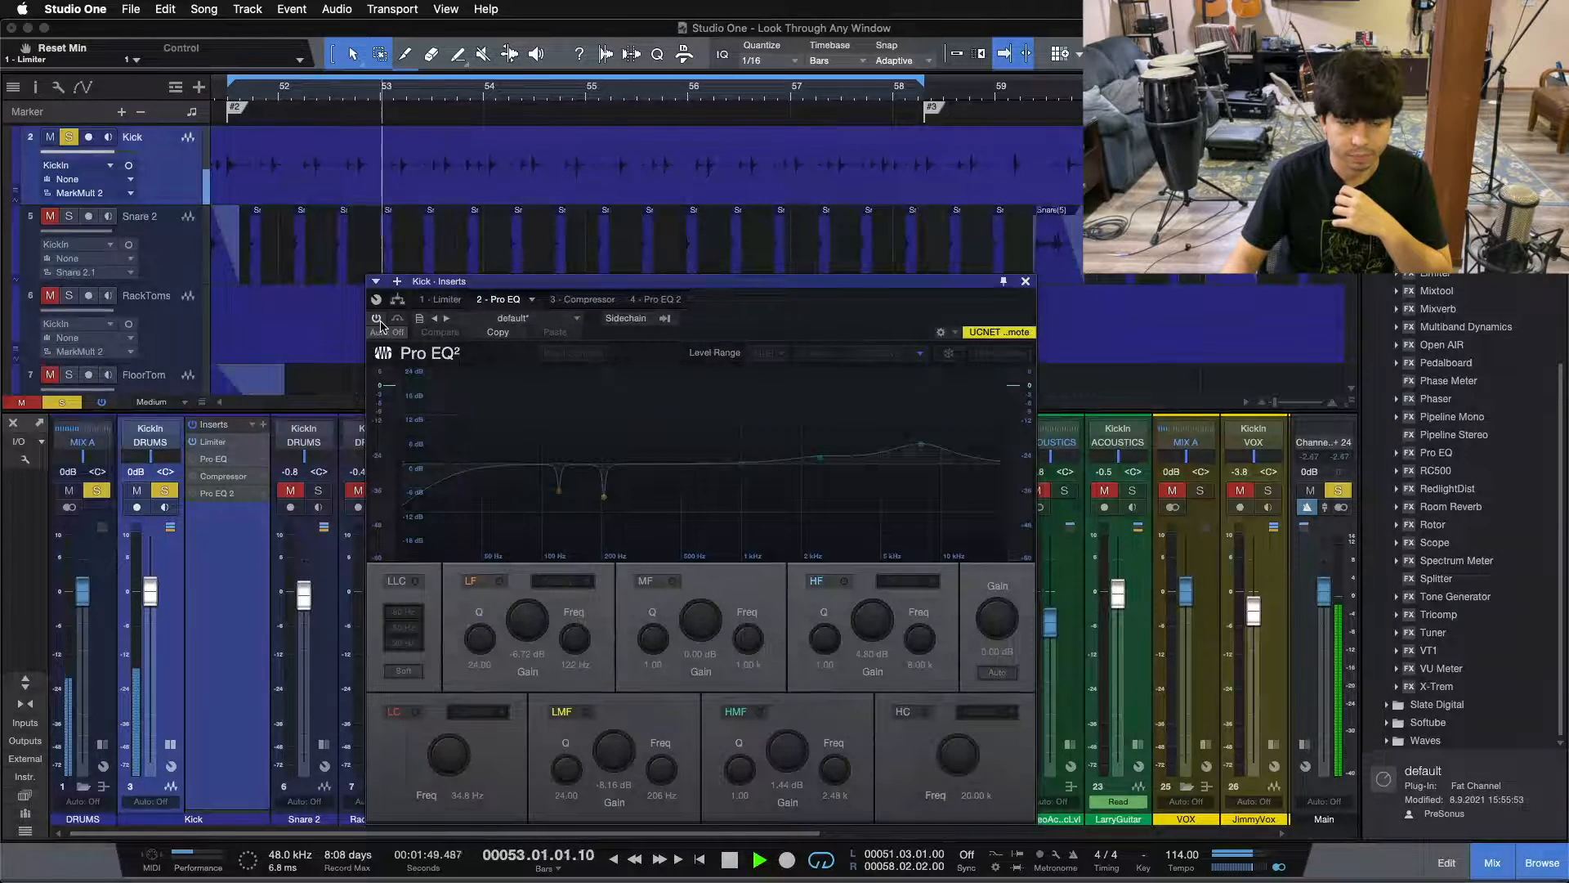
pyautogui.click(379, 322)
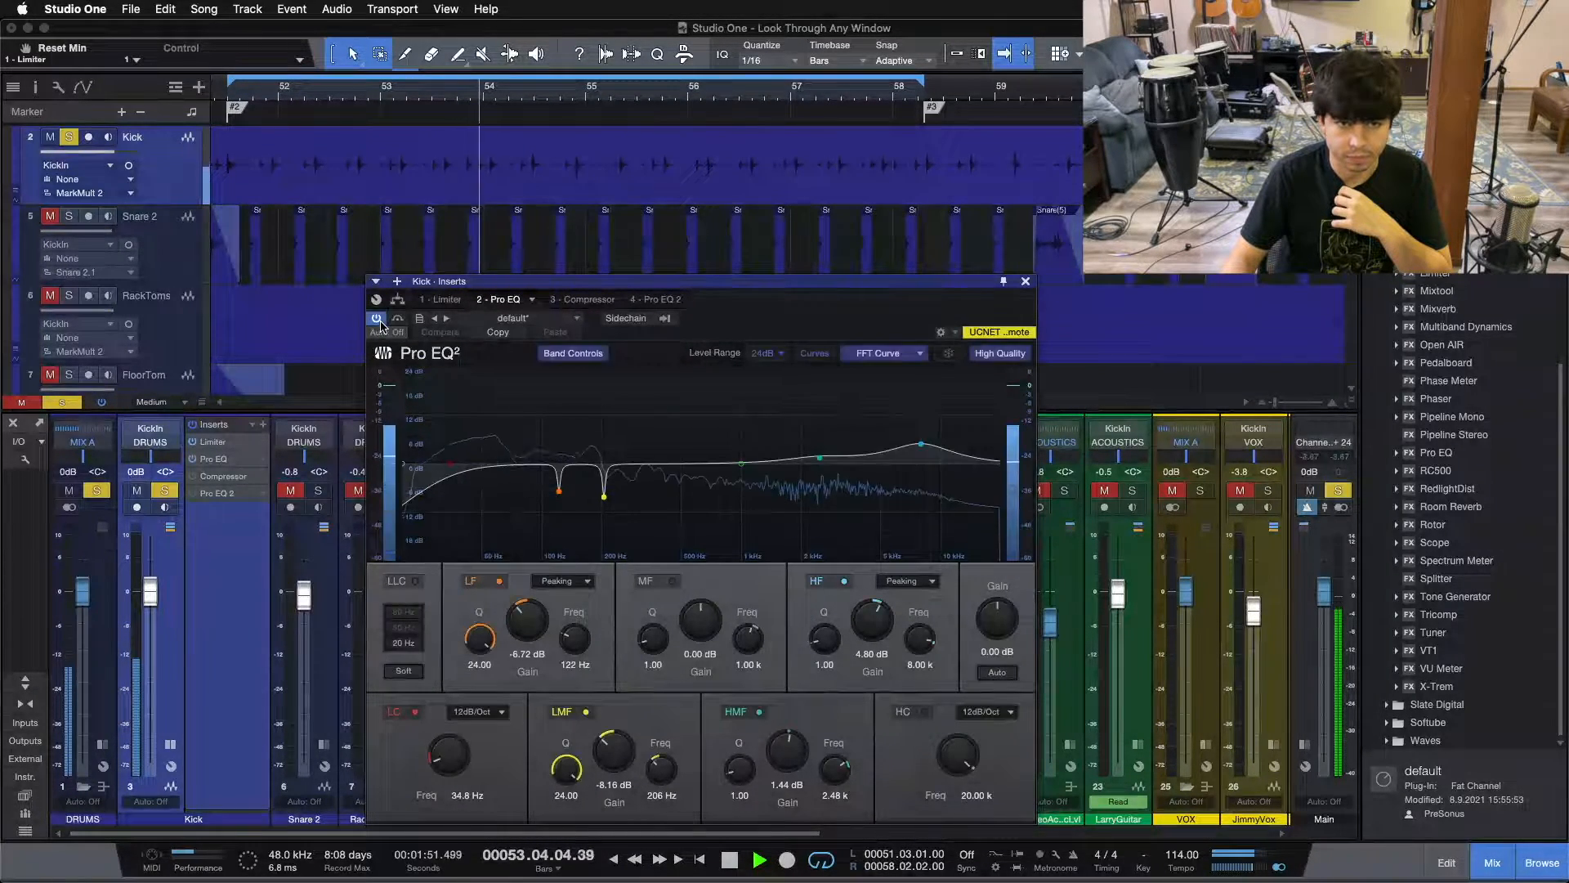
# Audition the Pro EQ's narrow bands by boosting LMF to 23.04 dB and LF to 21.12 dB, undoing each boost.
pyautogui.moveTo(613, 750); pyautogui.dragTo(600, 640)
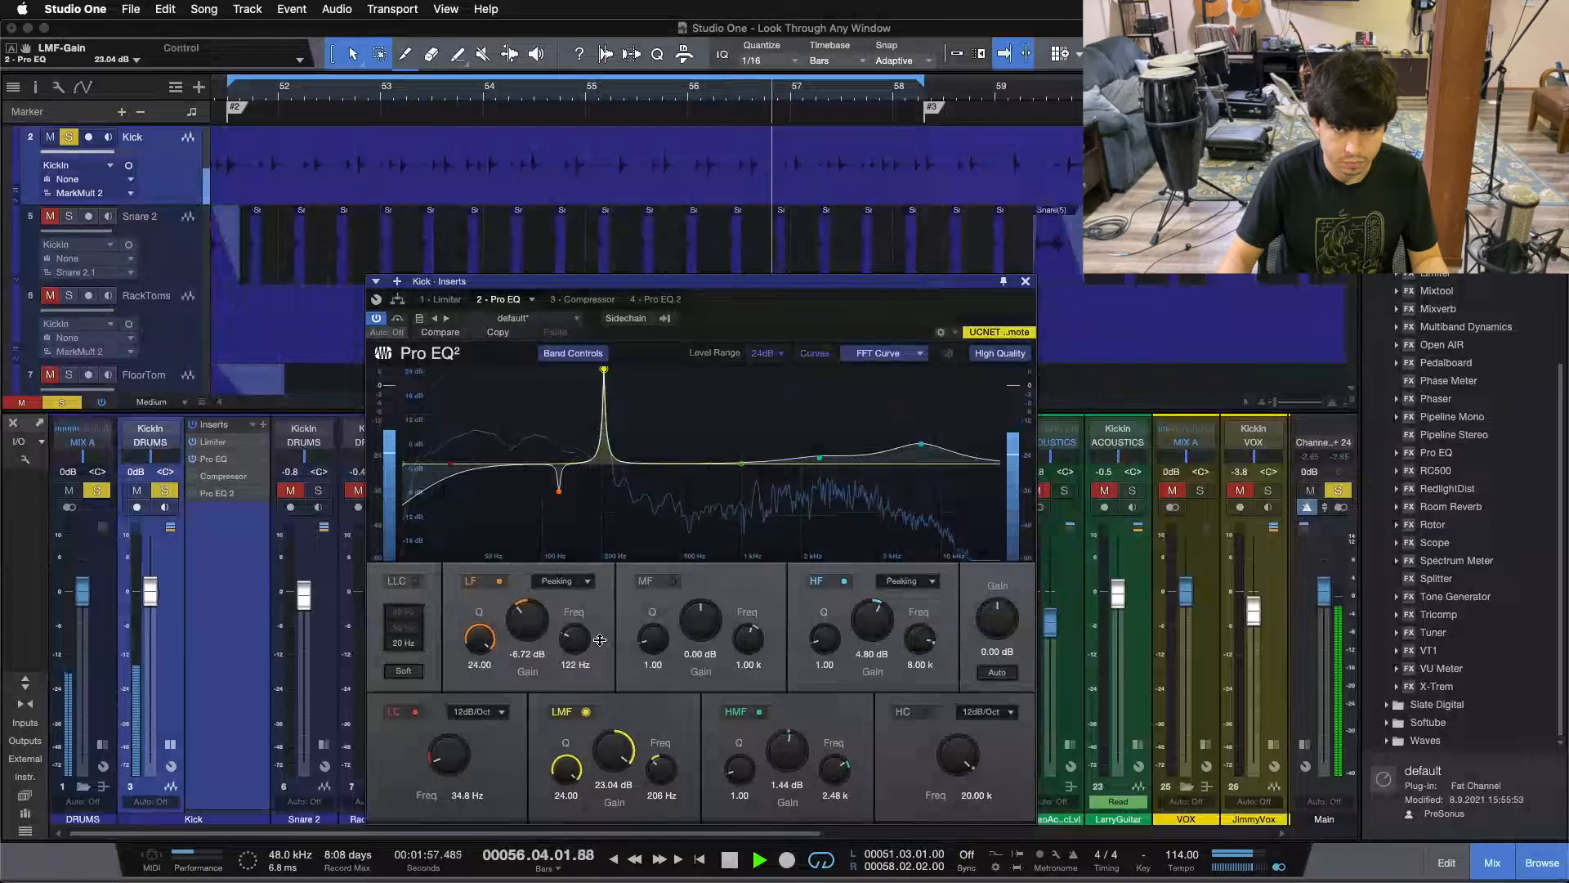
pyautogui.press('super+z')
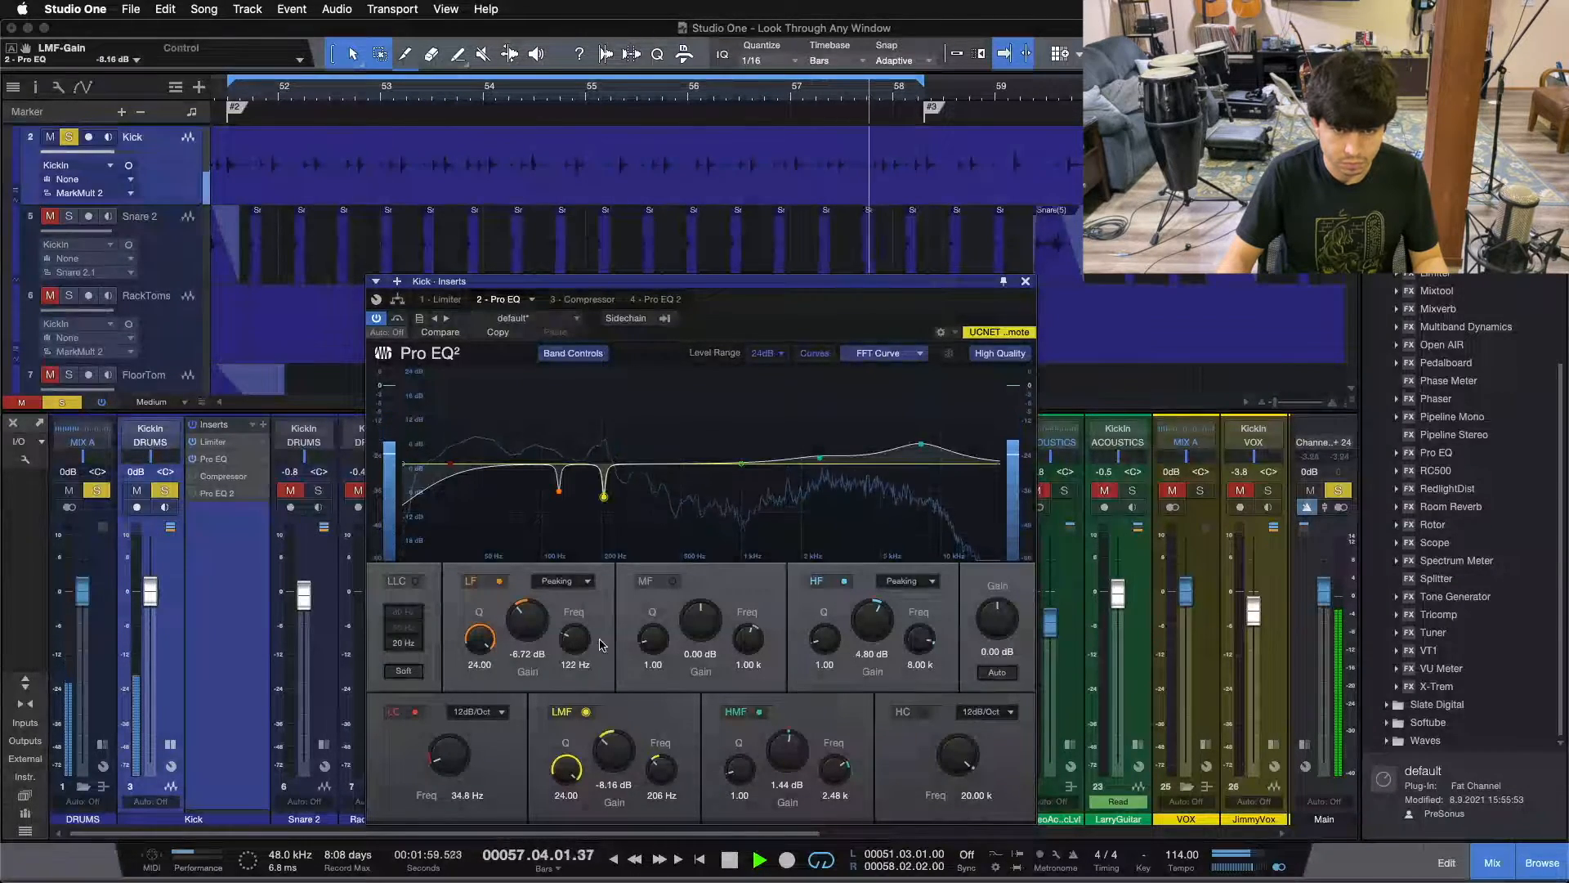
pyautogui.moveTo(540, 597); pyautogui.dragTo(521, 523)
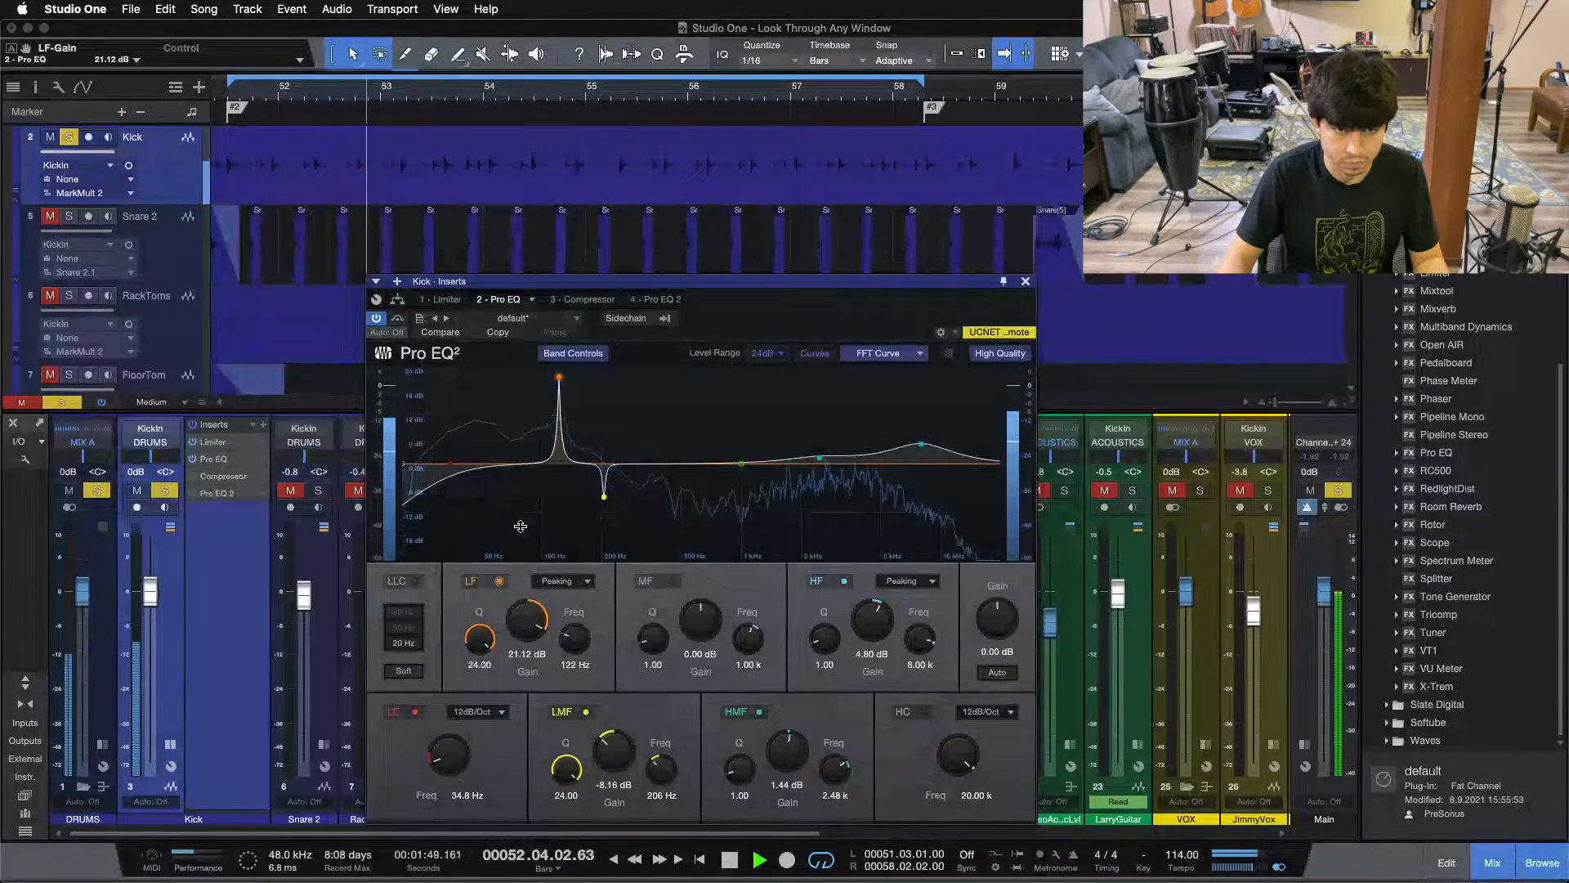
pyautogui.press('super+z')
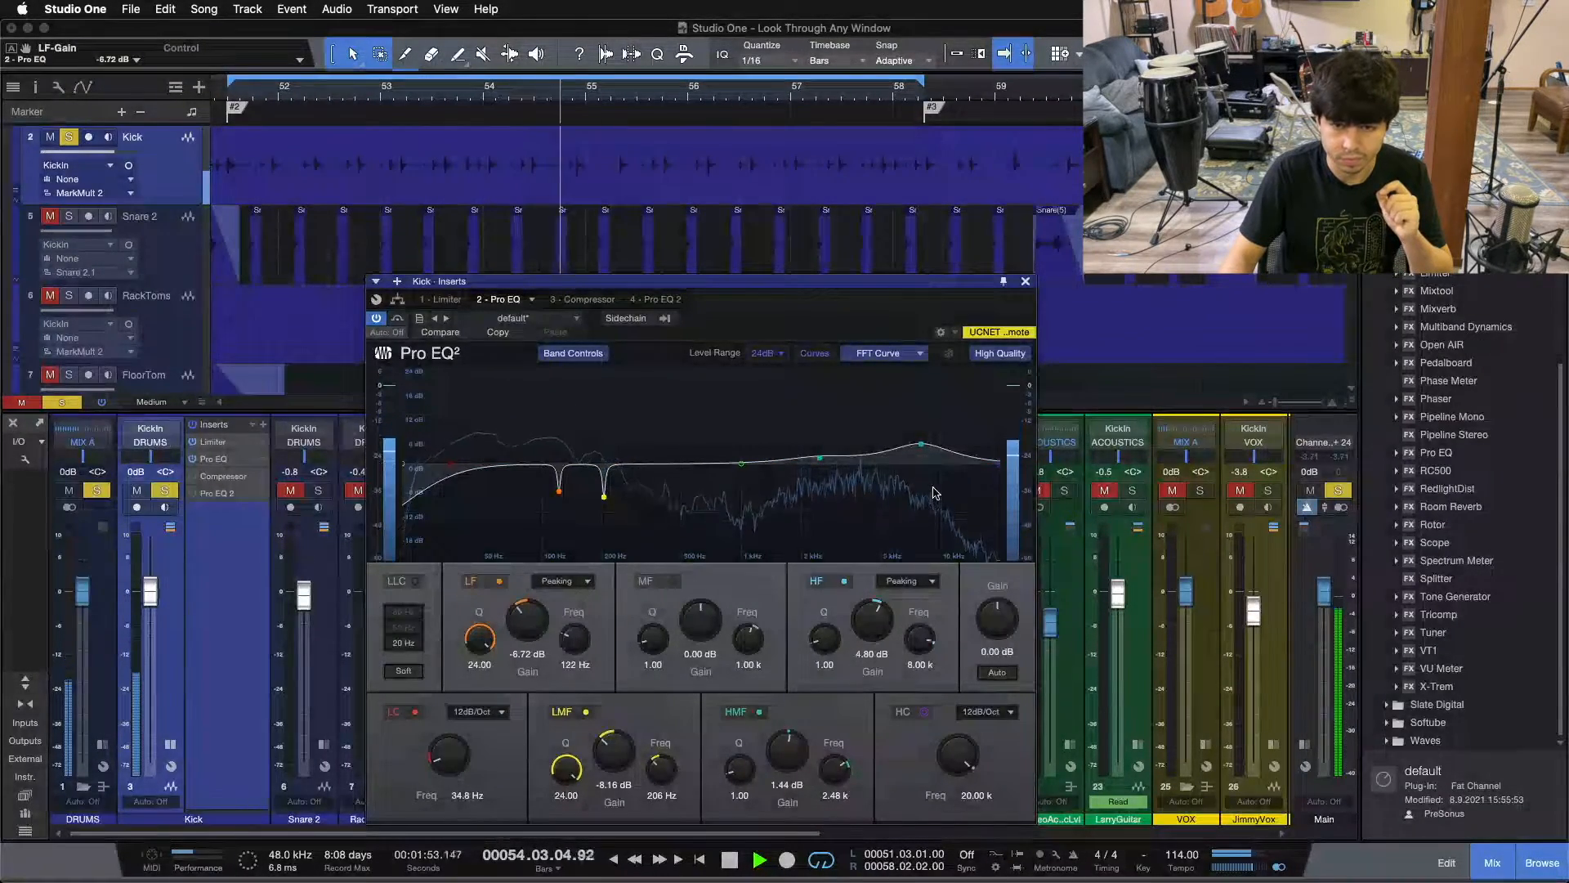
# Compare the playing Kick with the Pro EQ bypassed and active twice, leaving it active.
pyautogui.click(397, 318)
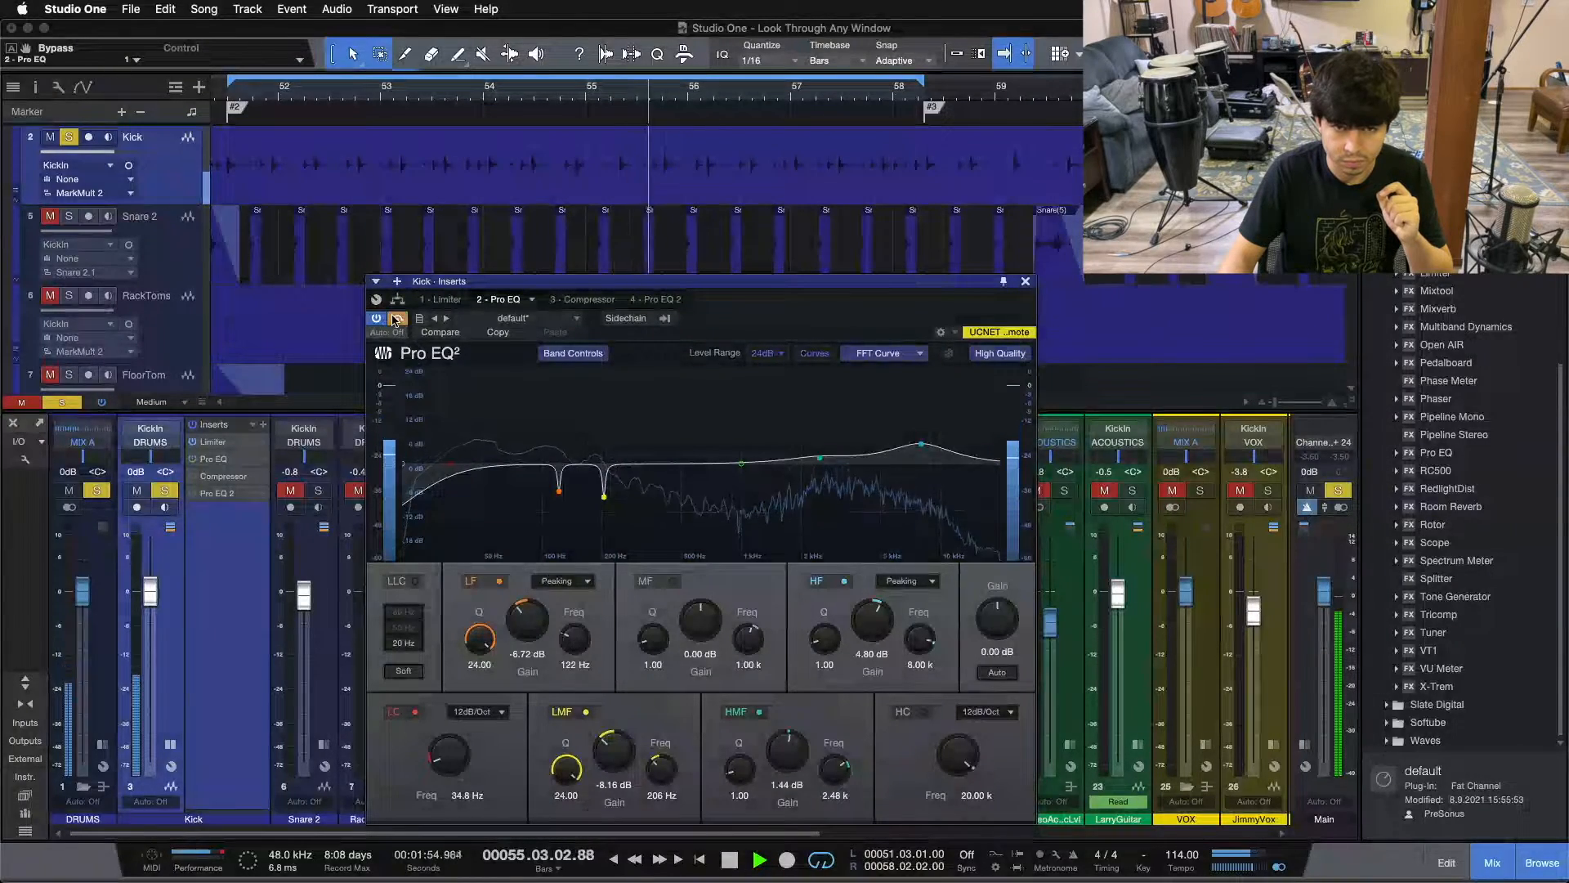
pyautogui.click(397, 318)
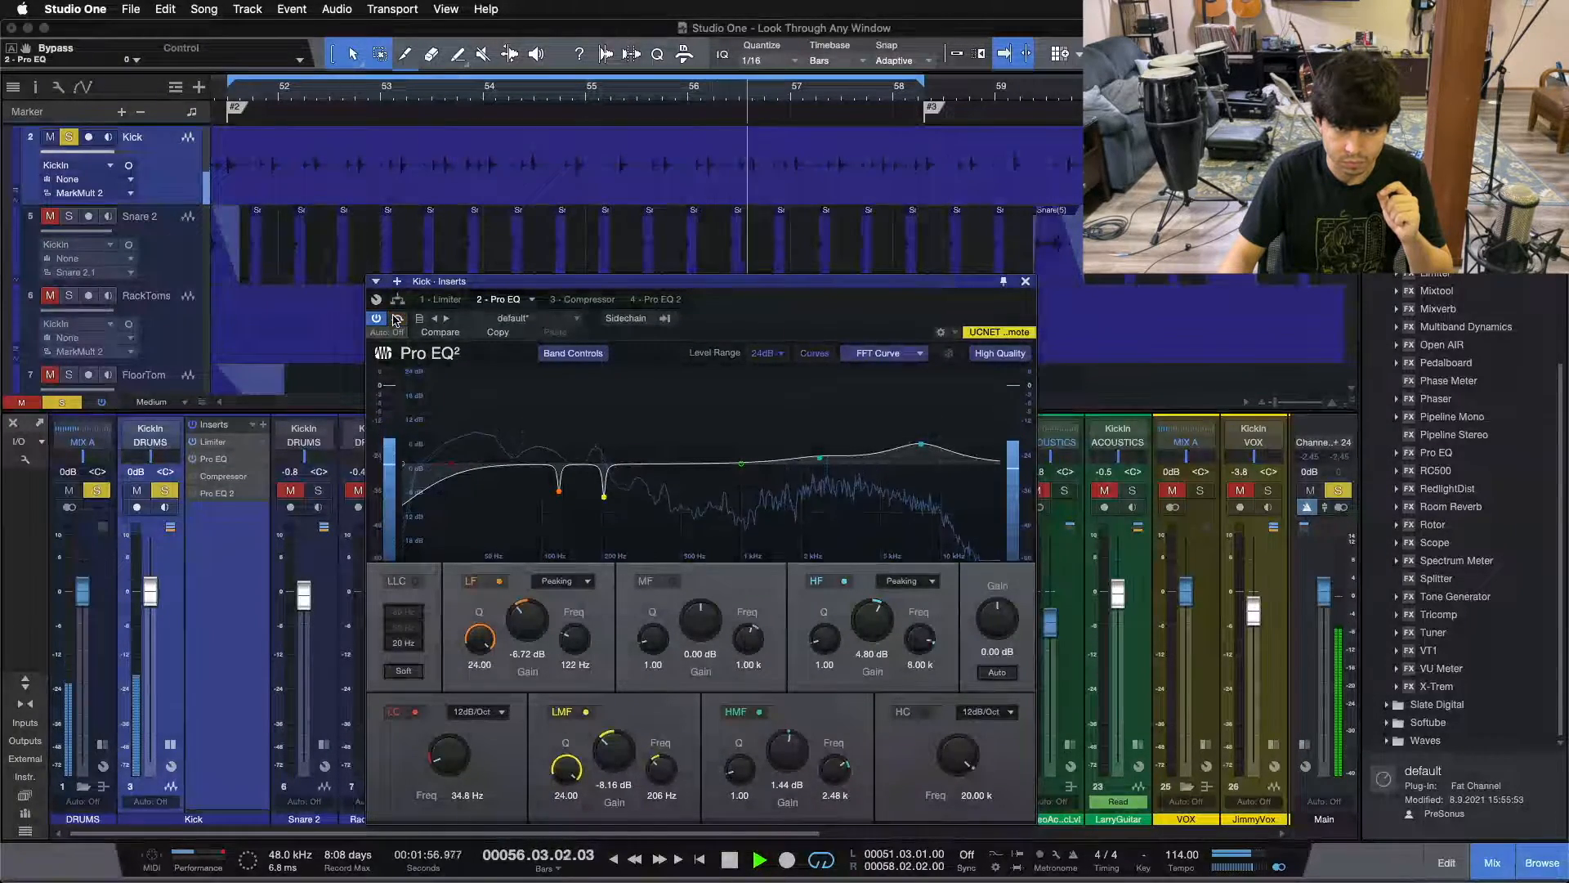
pyautogui.click(397, 318)
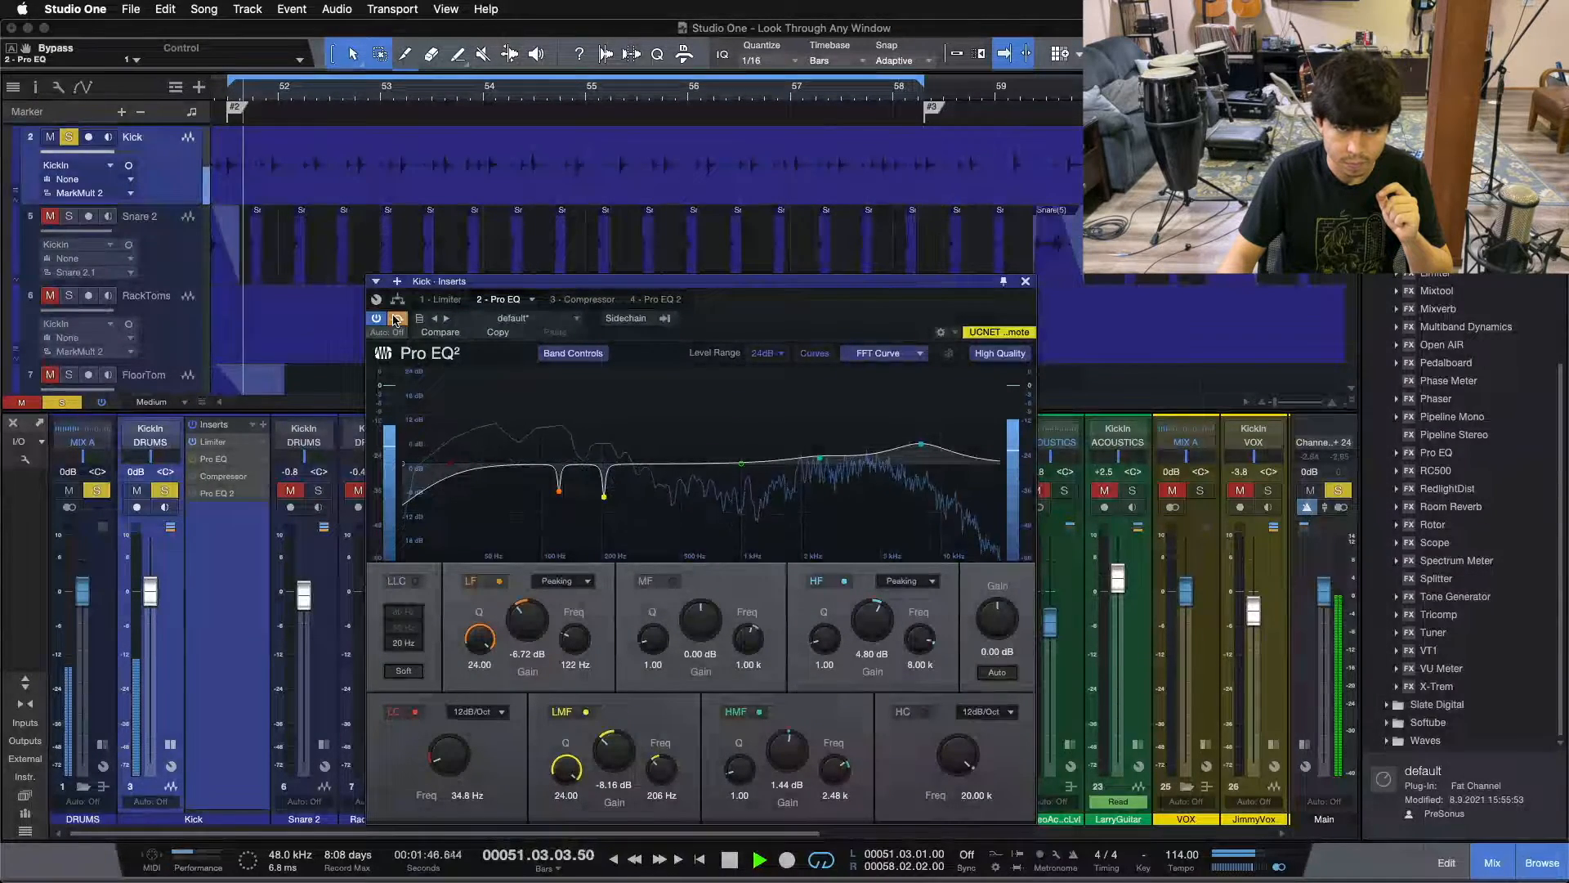
pyautogui.click(397, 318)
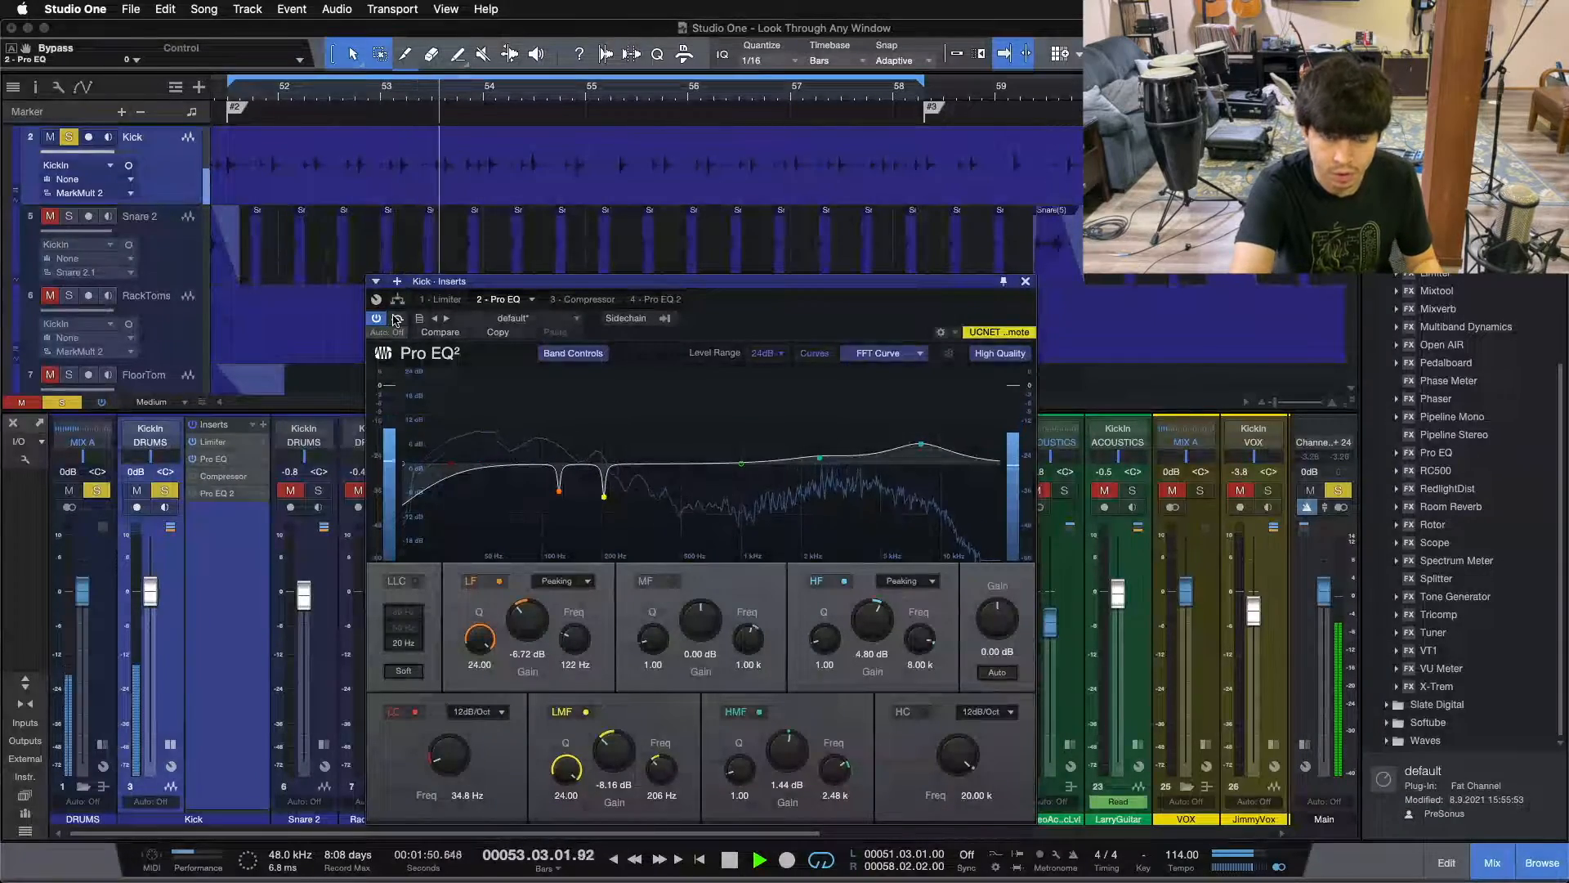
# Stop playback, open and enable Kick's Compressor insert, and move its window down over the mixer.
pyautogui.press('space')
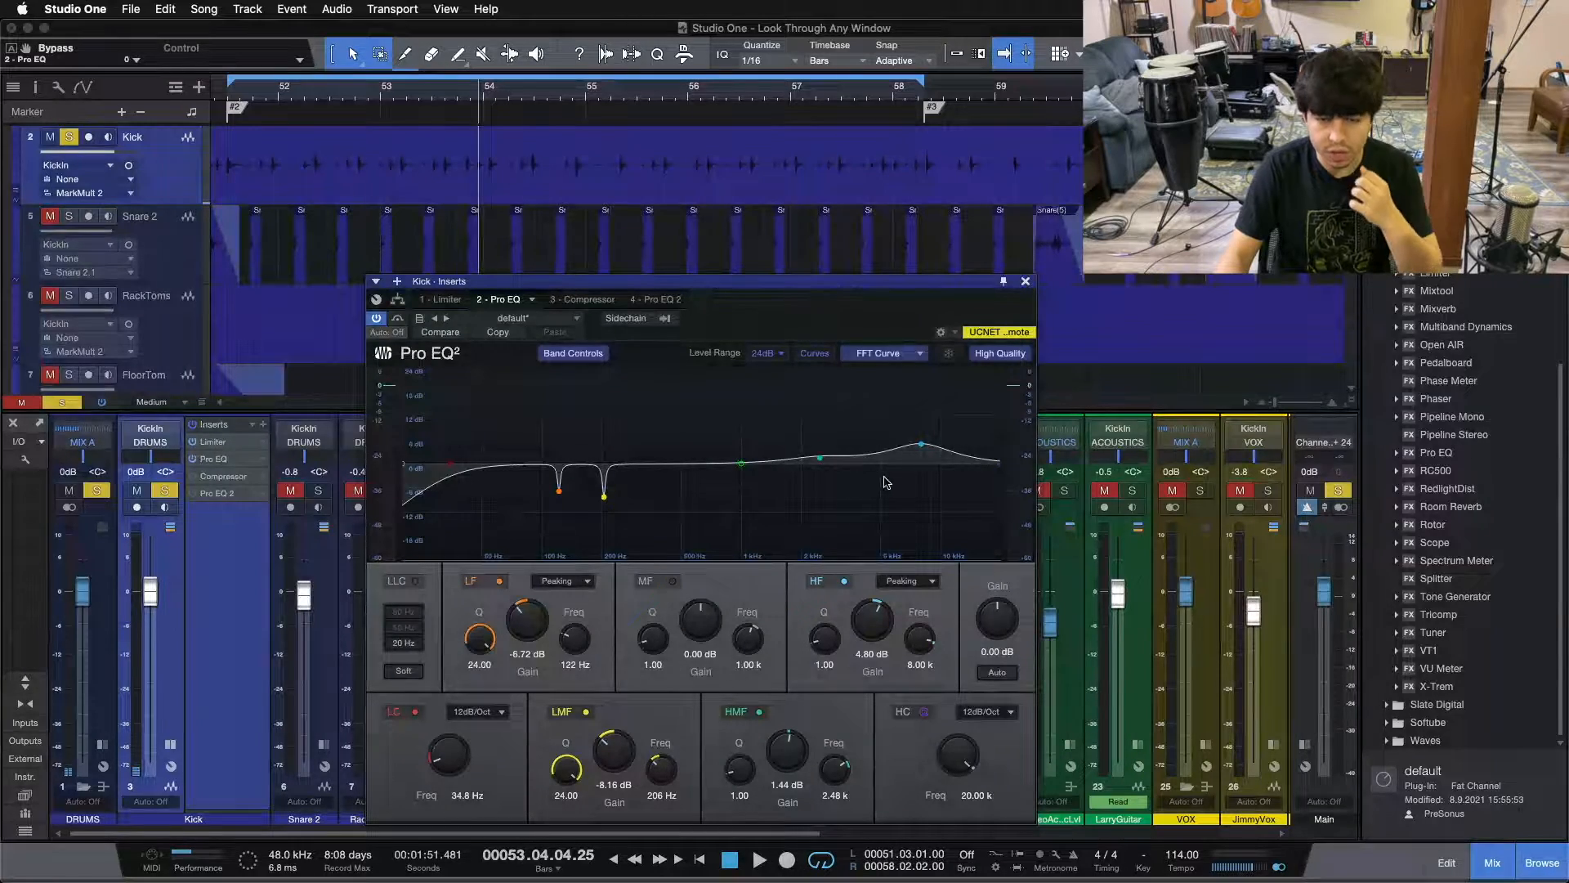
pyautogui.moveTo(756, 280); pyautogui.dragTo(737, 274)
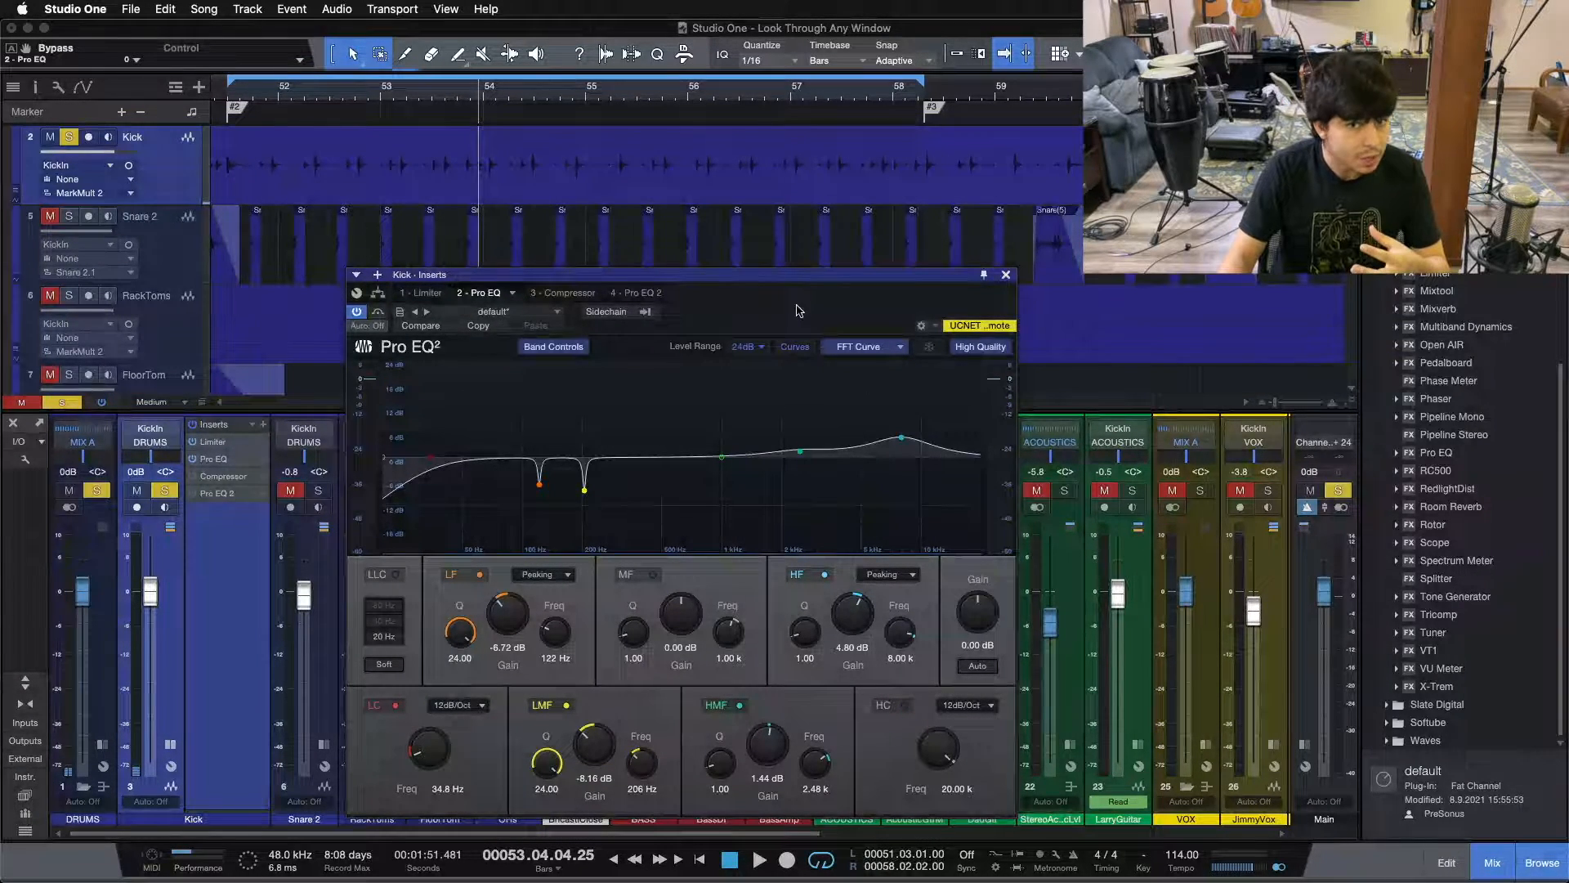
pyautogui.click(575, 294)
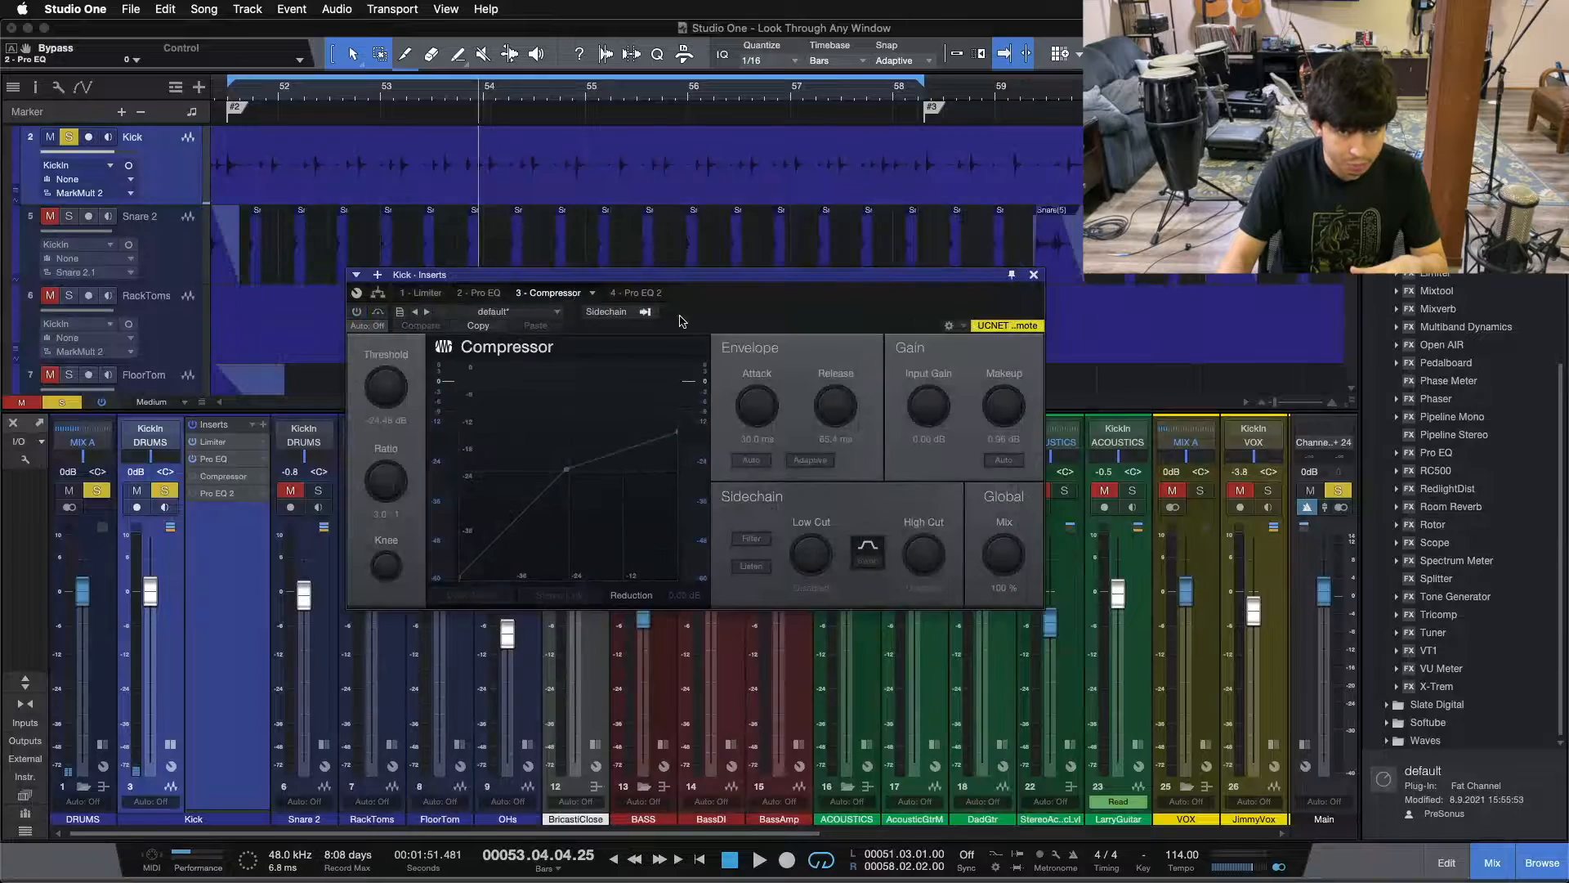
pyautogui.moveTo(771, 361); pyautogui.dragTo(744, 463)
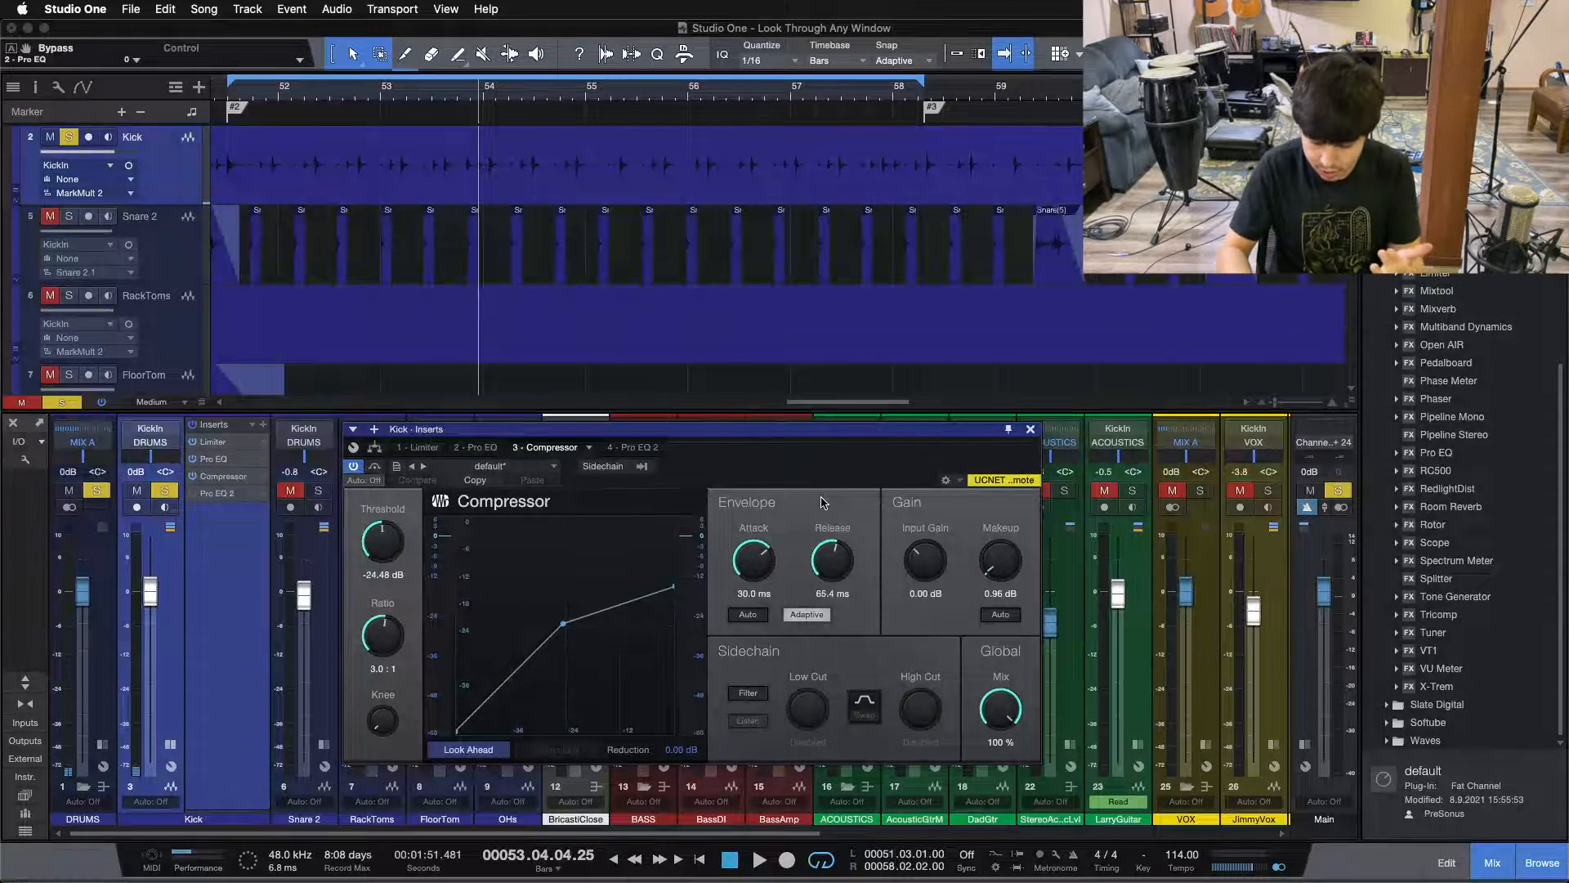
# Play Kick from the loop start and compare it with the Compressor off and on four times, leaving it on and stopping playback.
pyautogui.press('space')
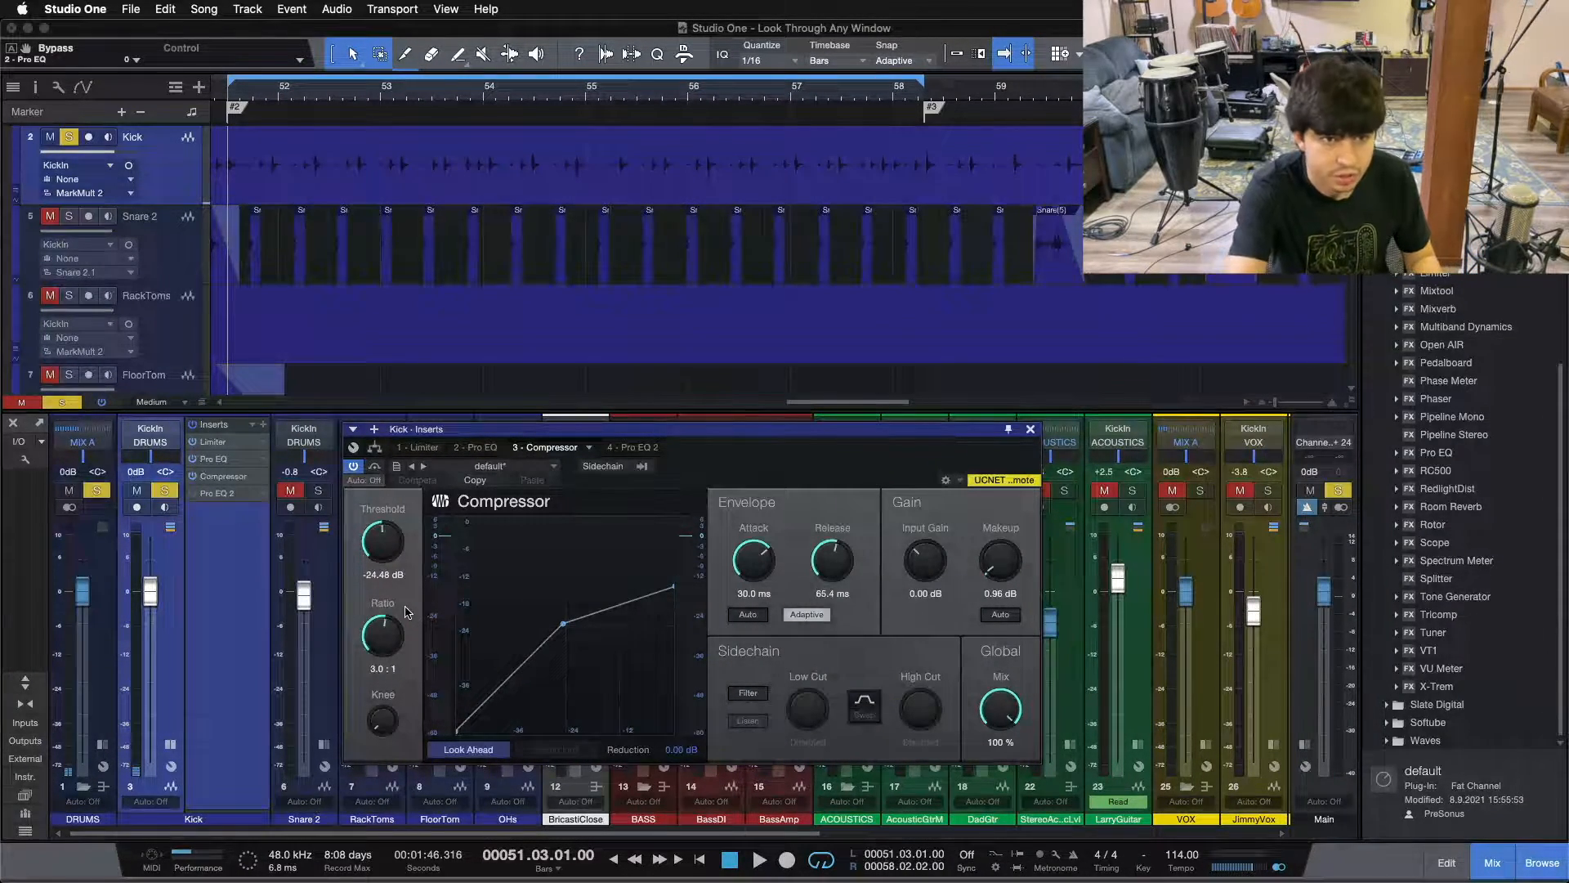
pyautogui.press('space')
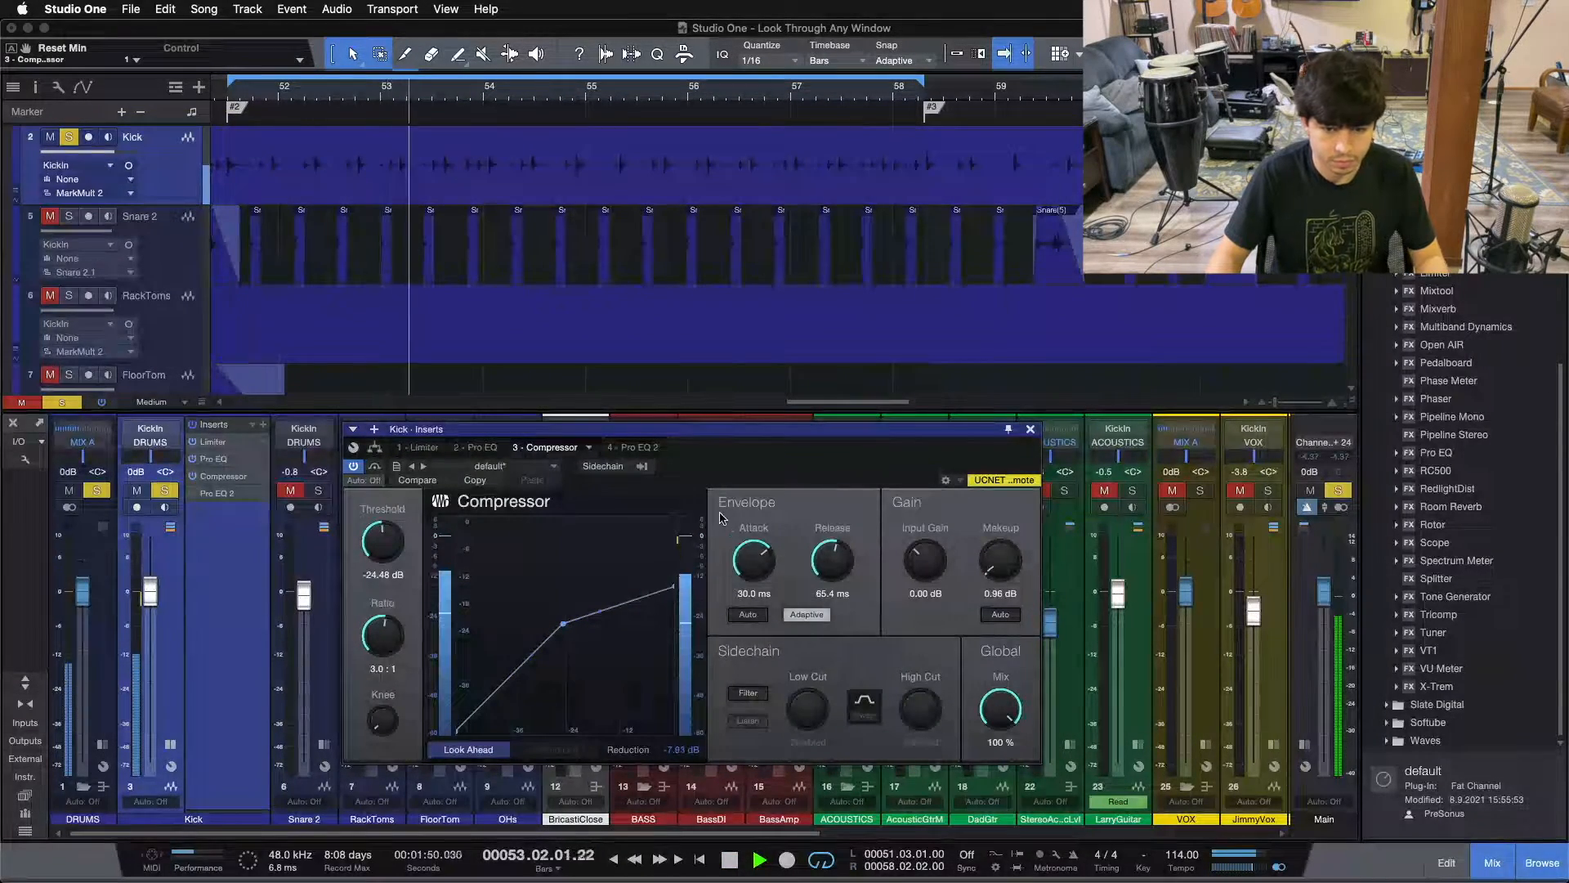
pyautogui.click(356, 467)
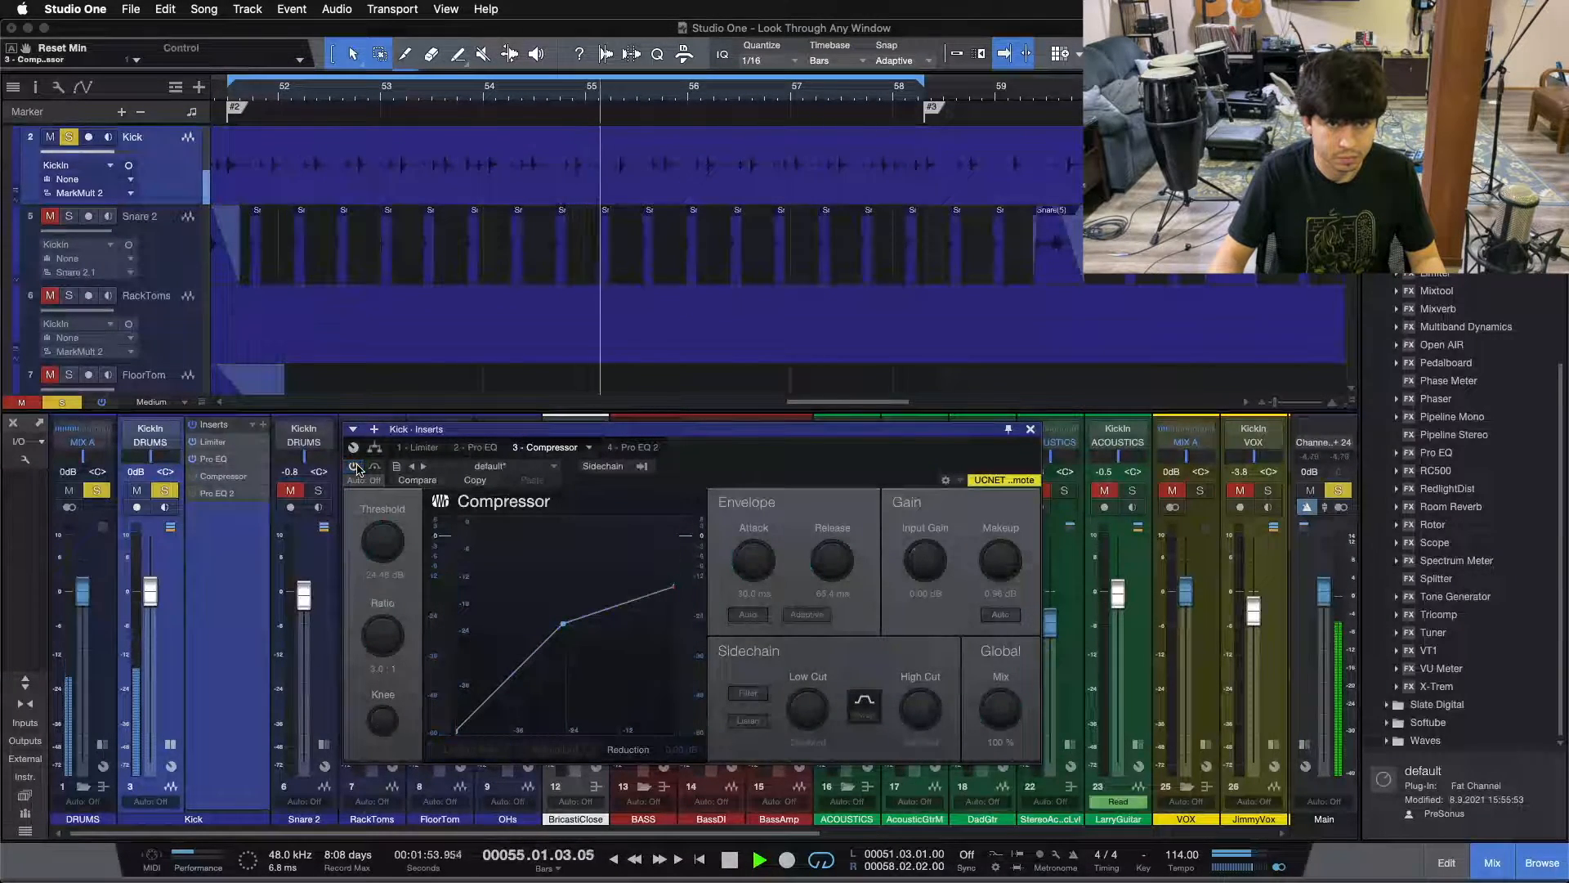
pyautogui.click(355, 467)
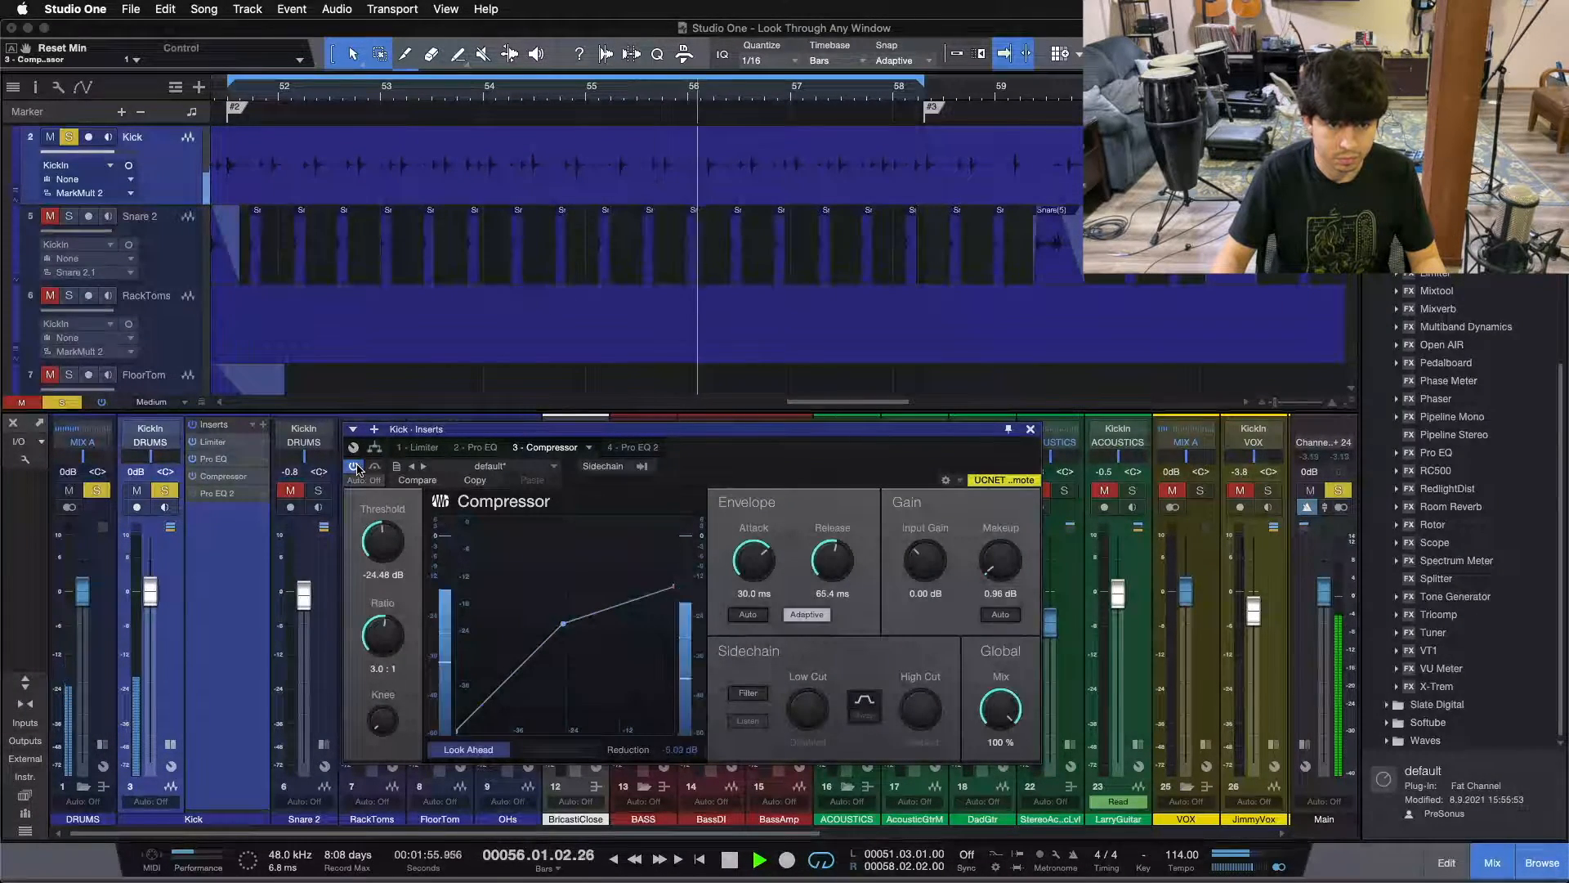
pyautogui.click(356, 467)
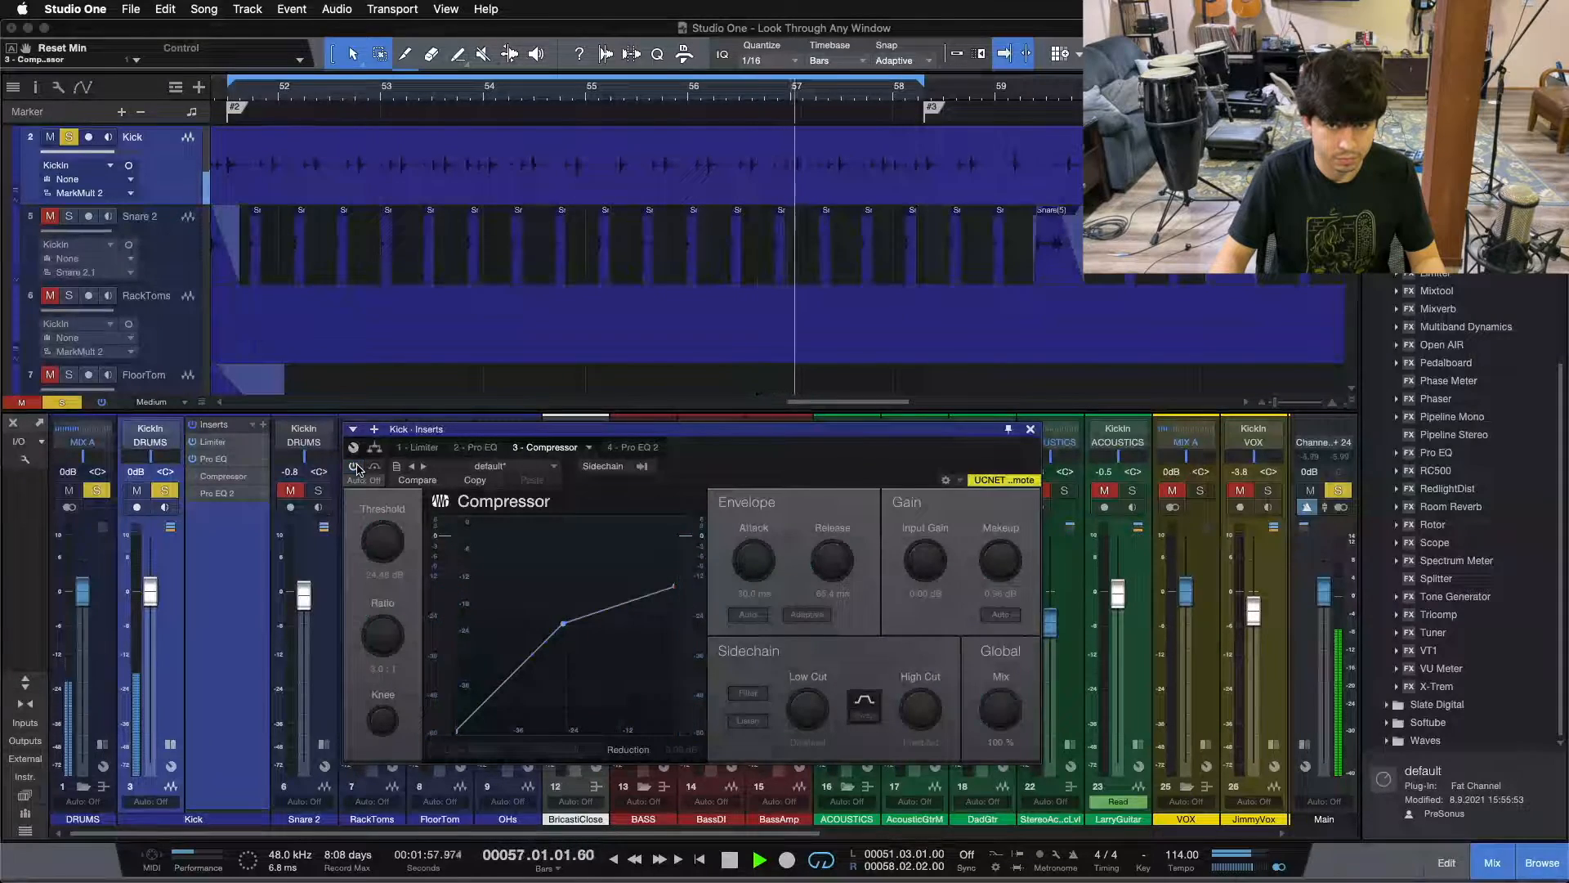
pyautogui.click(356, 466)
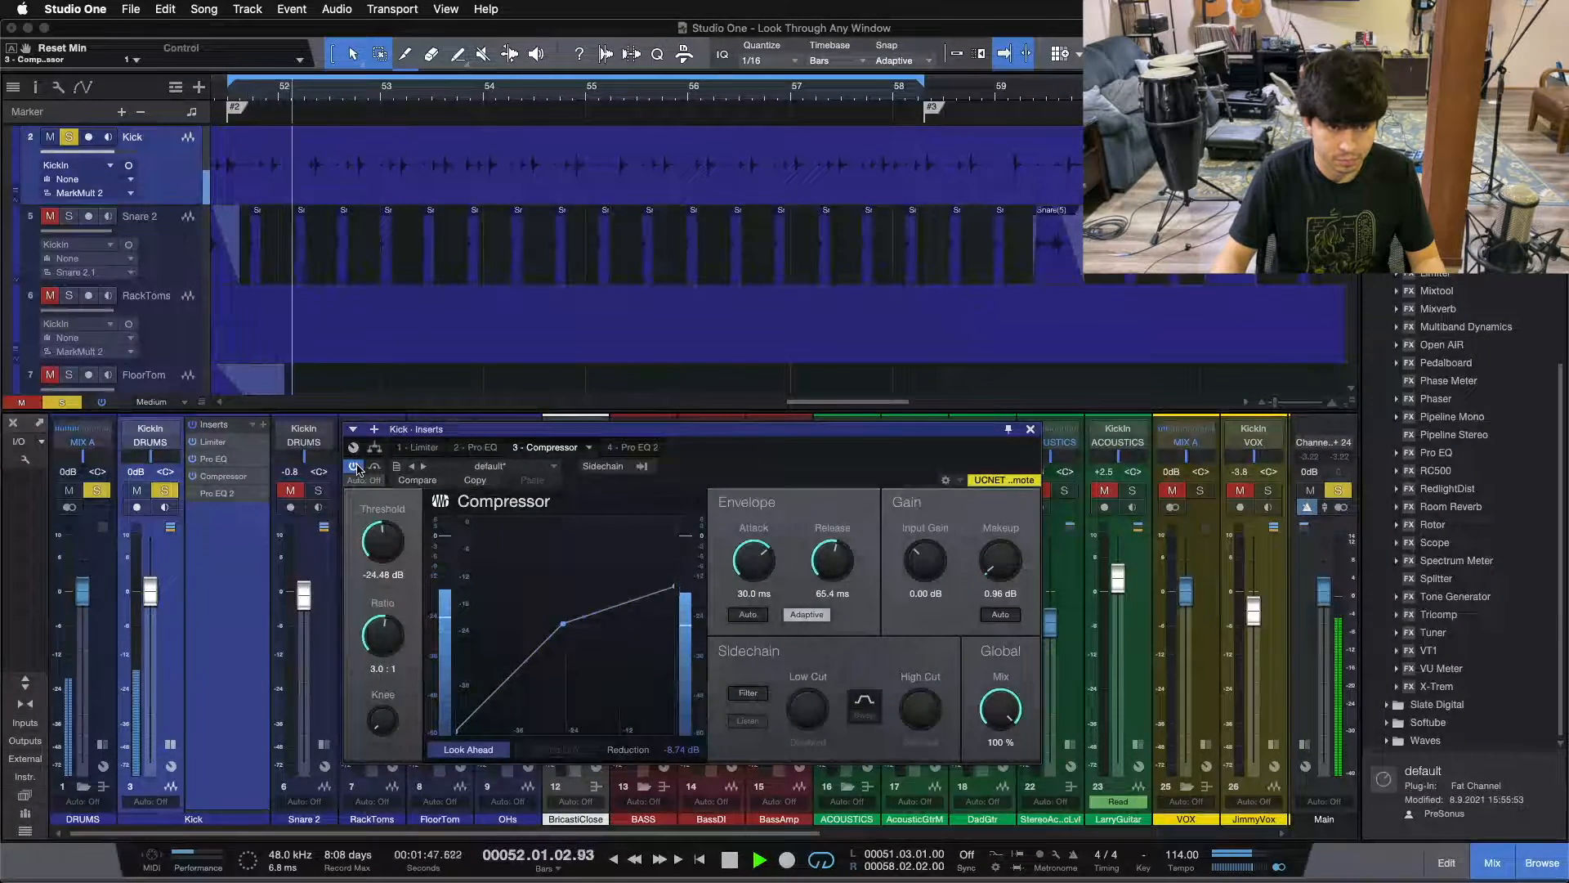
pyautogui.click(356, 467)
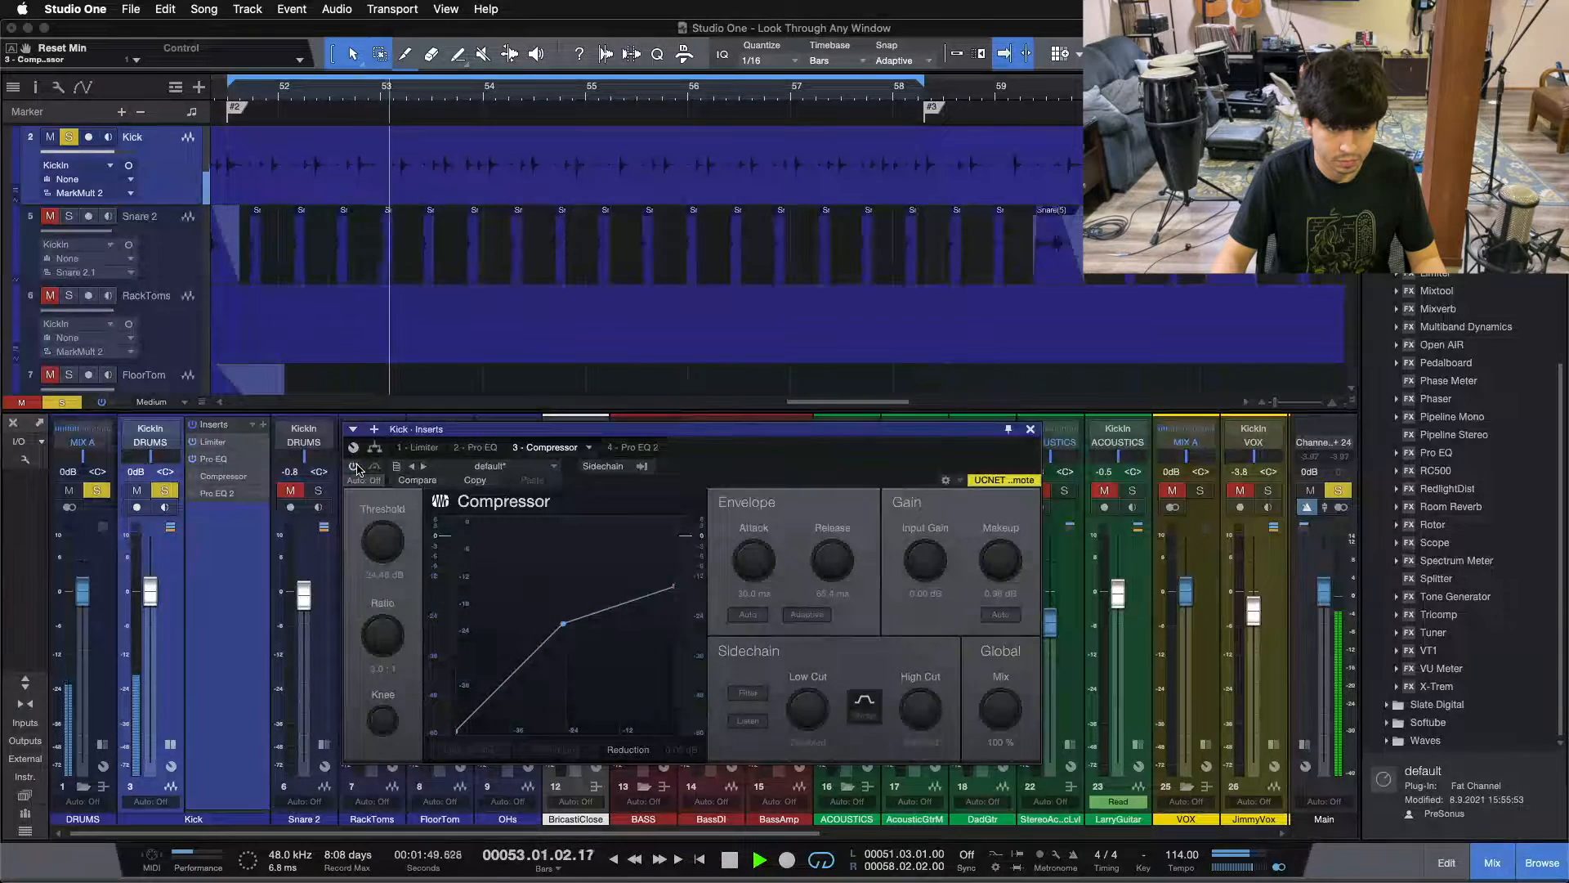
pyautogui.click(356, 466)
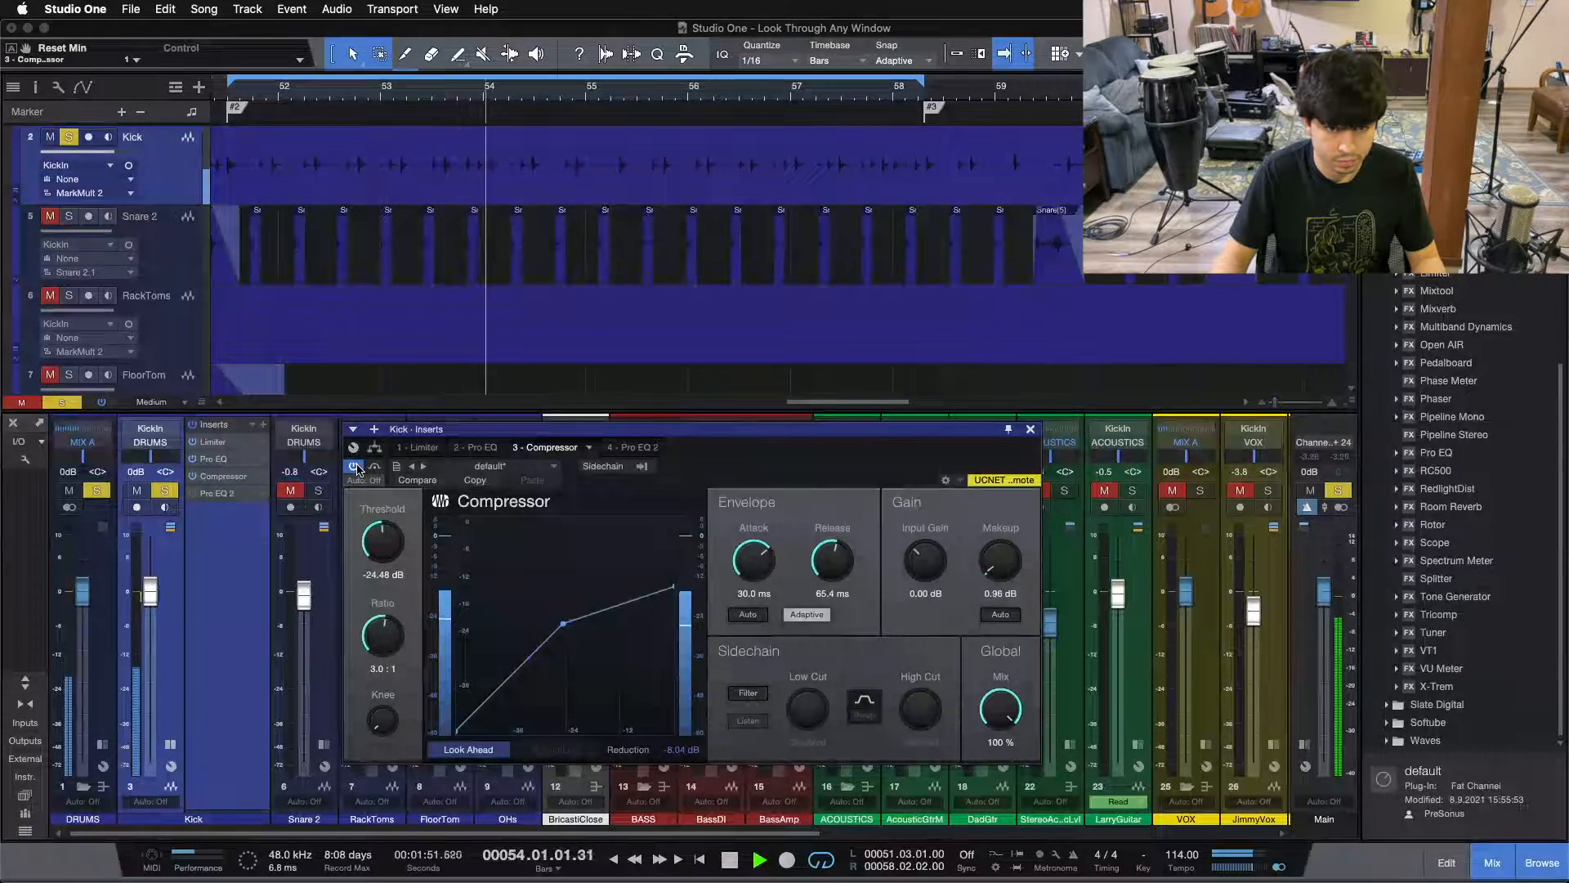
pyautogui.click(355, 466)
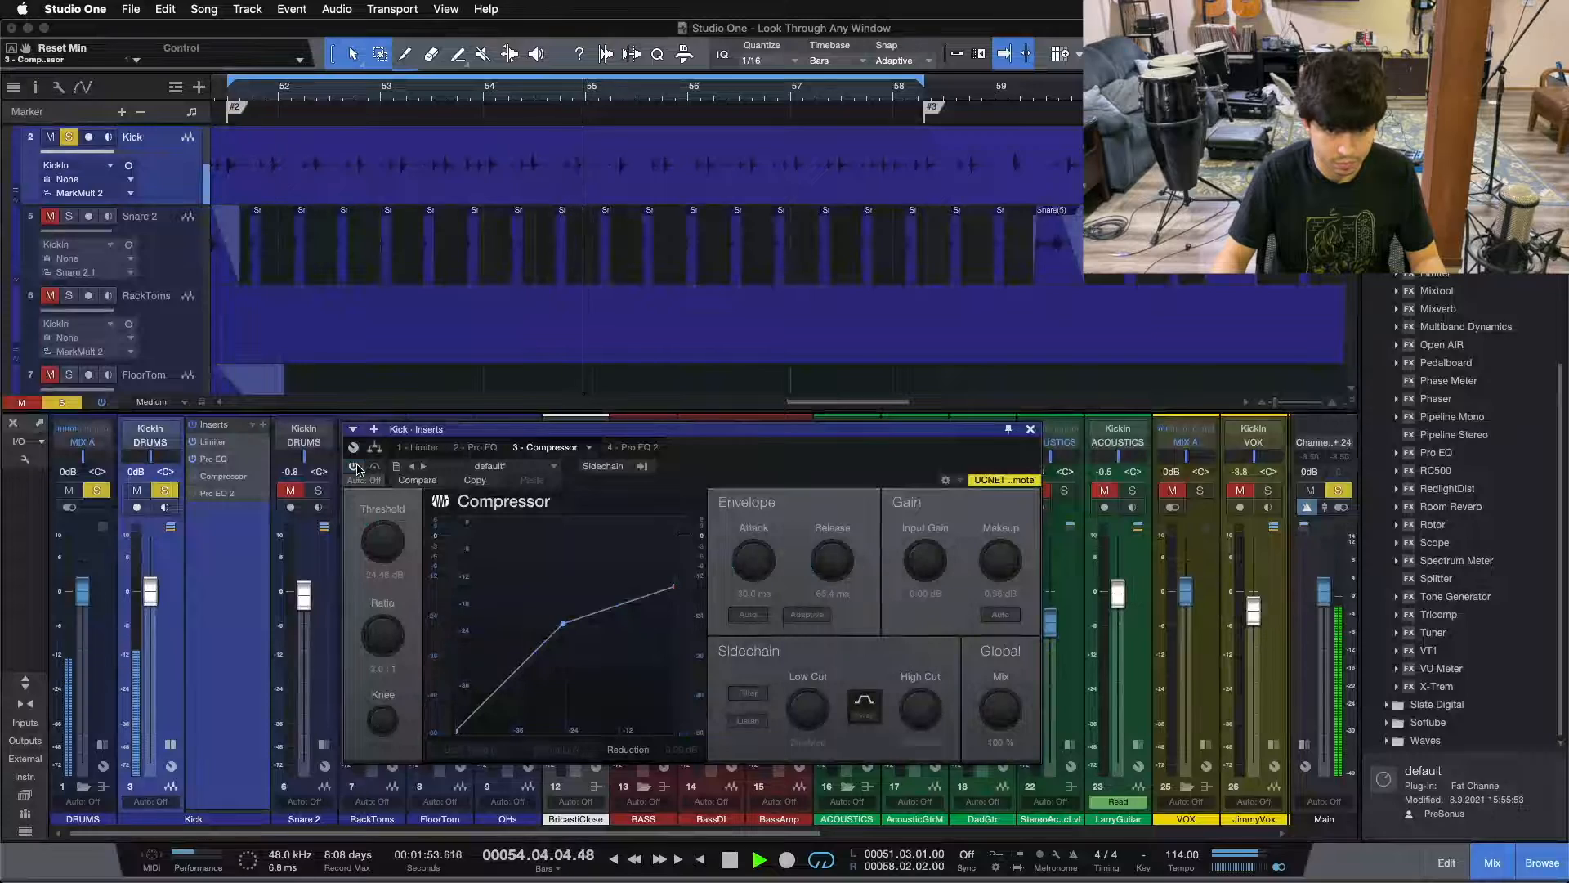
pyautogui.click(356, 467)
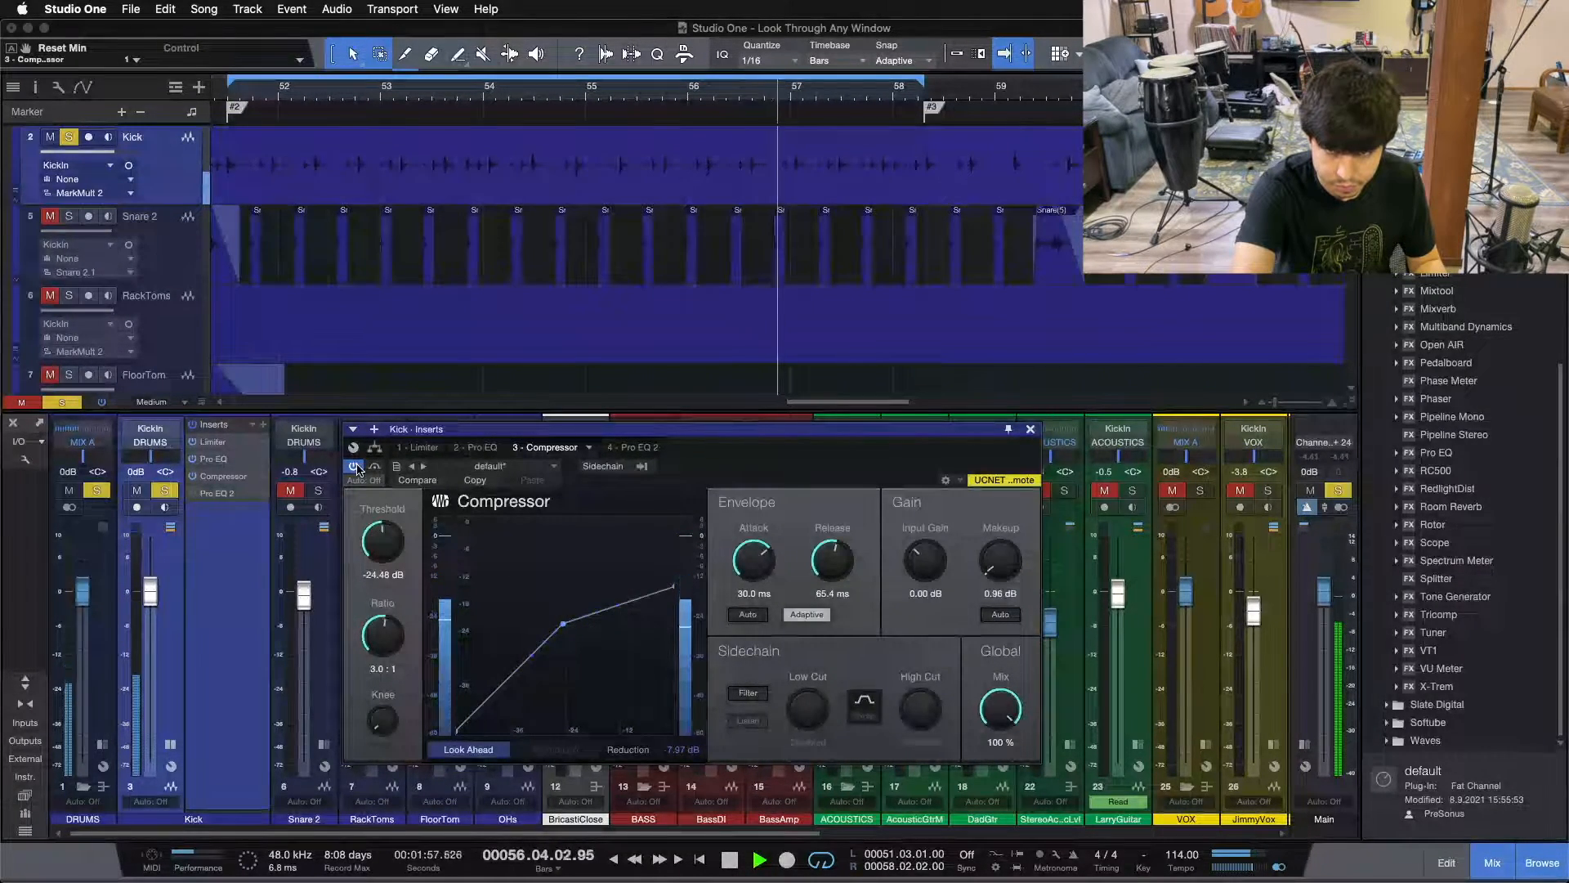
pyautogui.press('space')
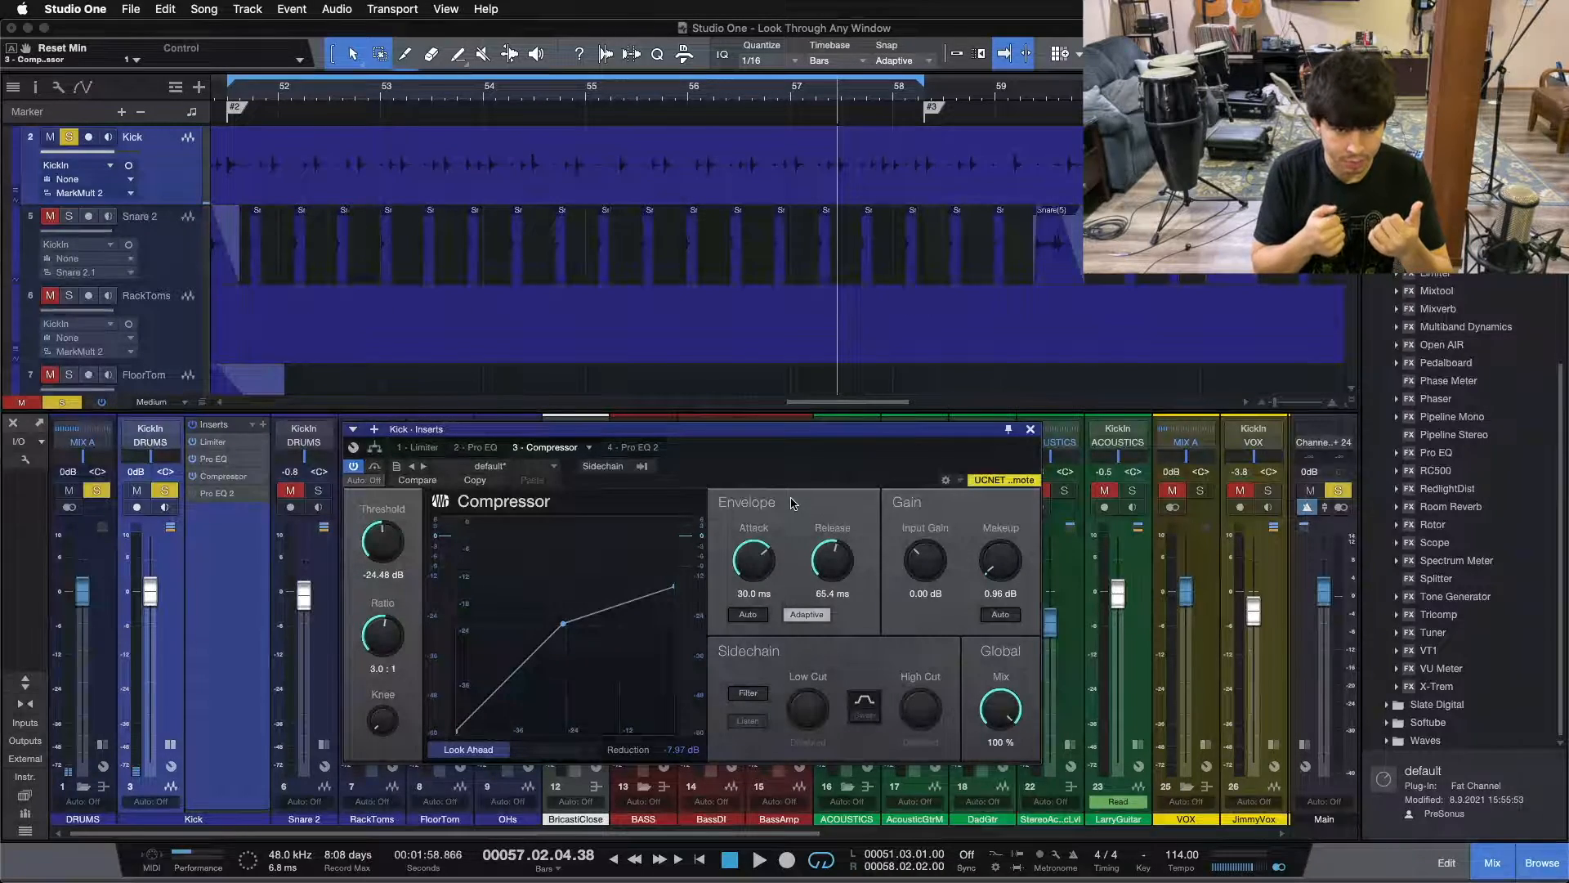
# Open Kick's Pro EQ 2 insert and enable it, leaving its automation mode at Auto: Off.
pyautogui.click(620, 447)
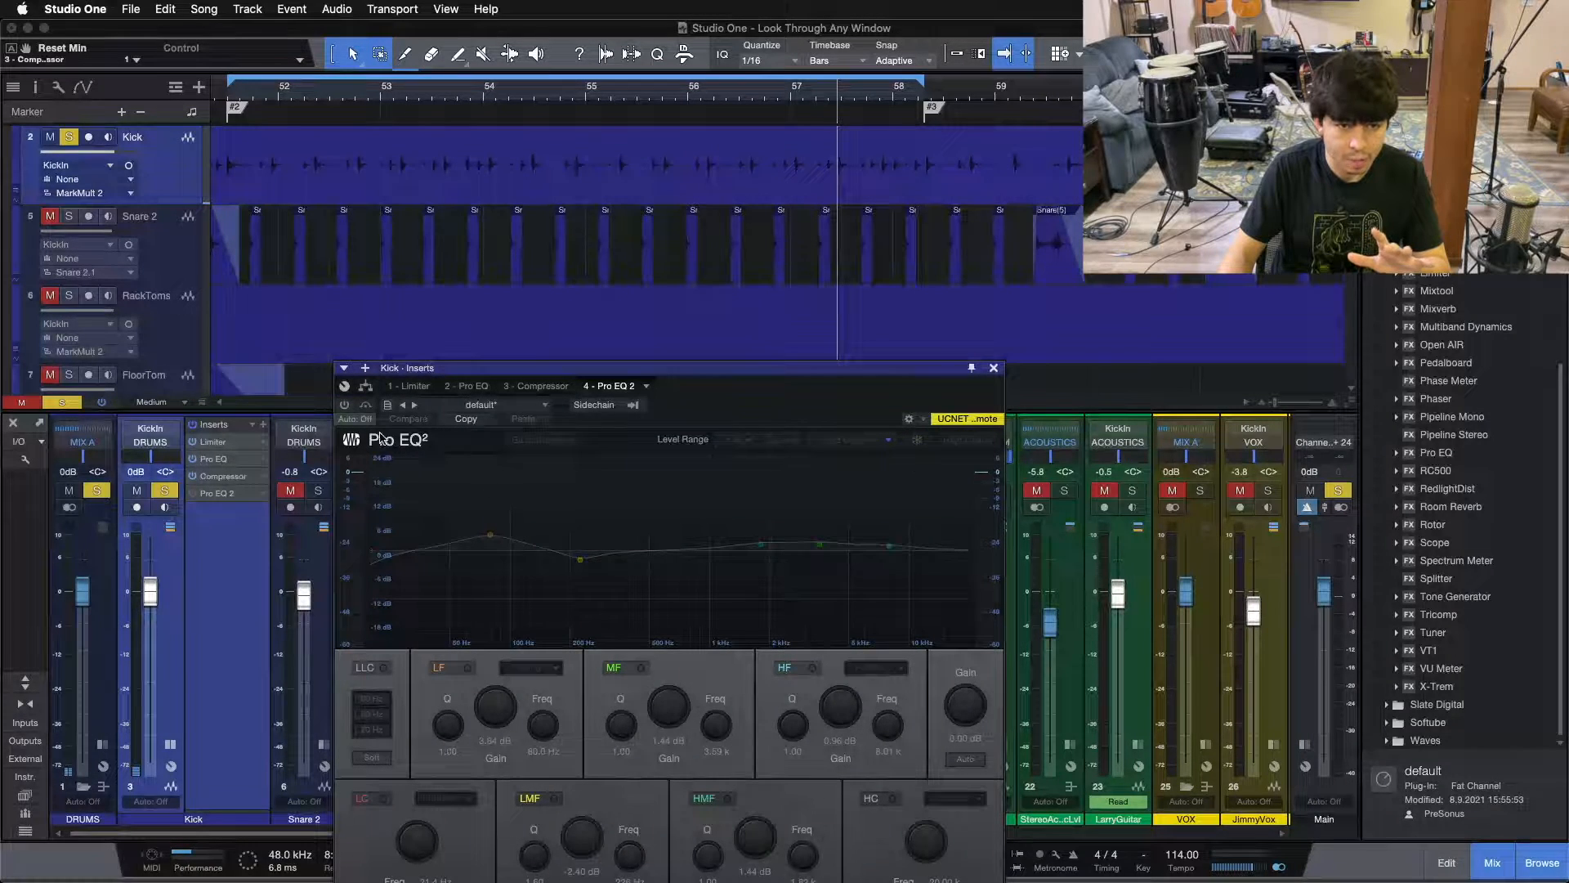
pyautogui.click(342, 405)
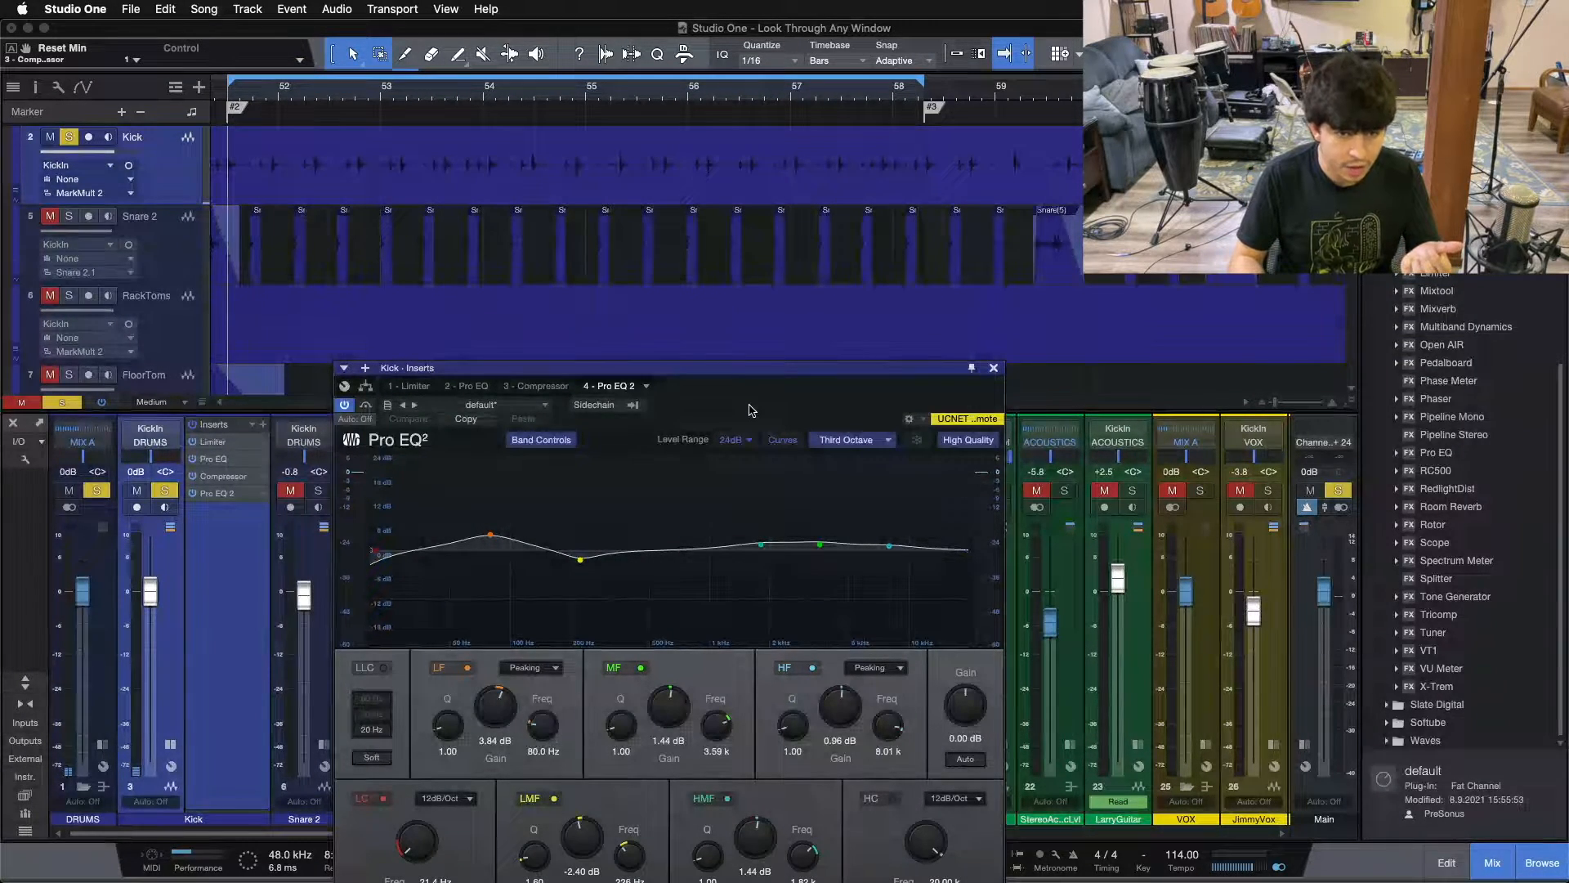
pyautogui.click(368, 418)
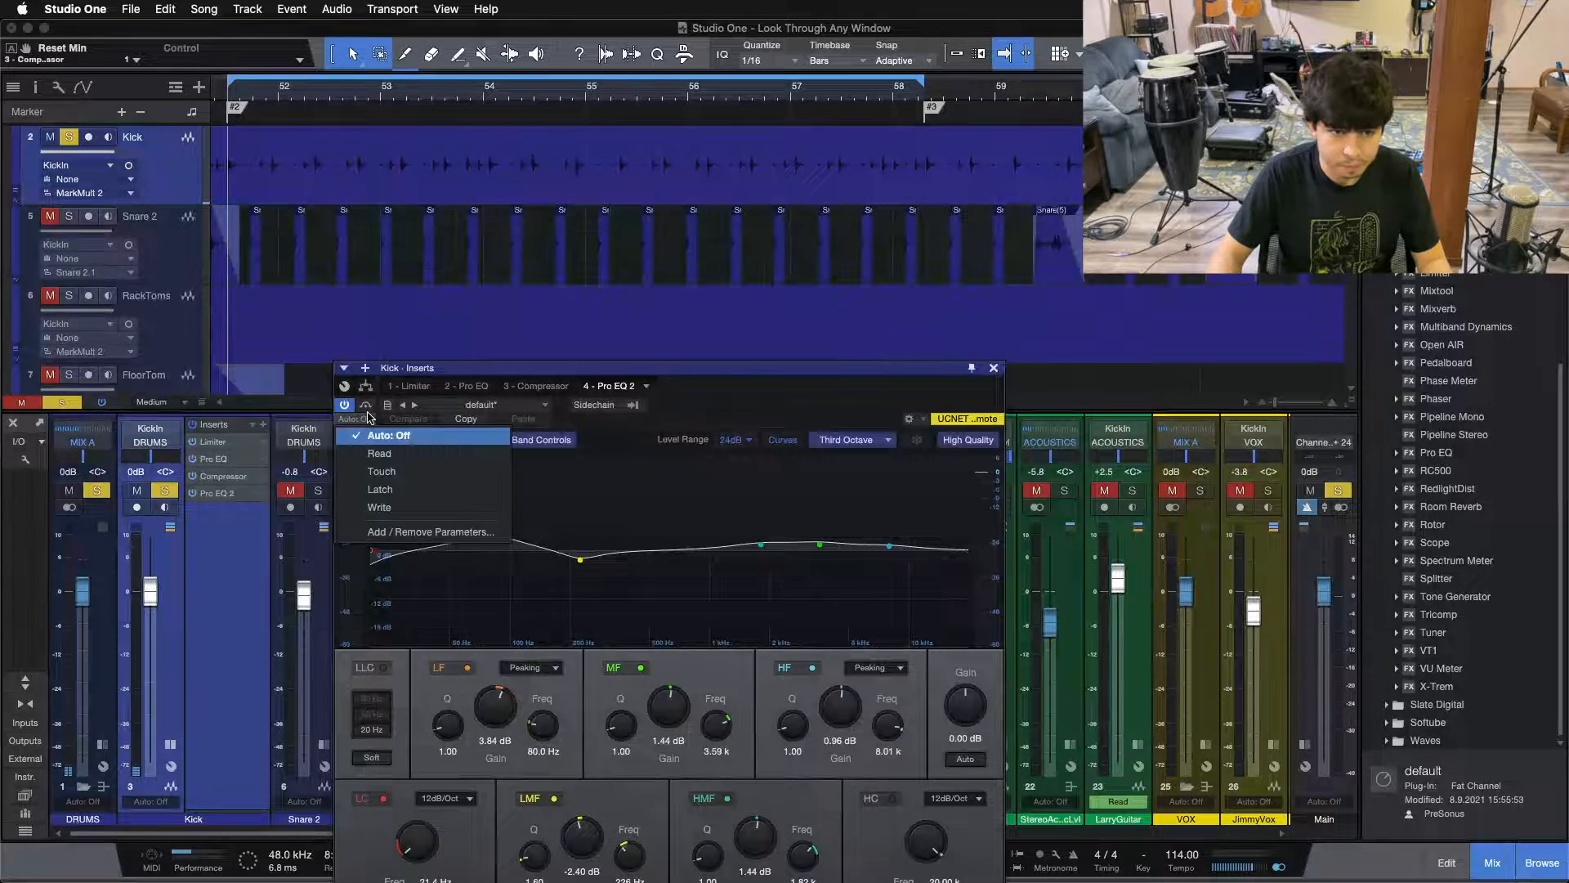
pyautogui.click(368, 408)
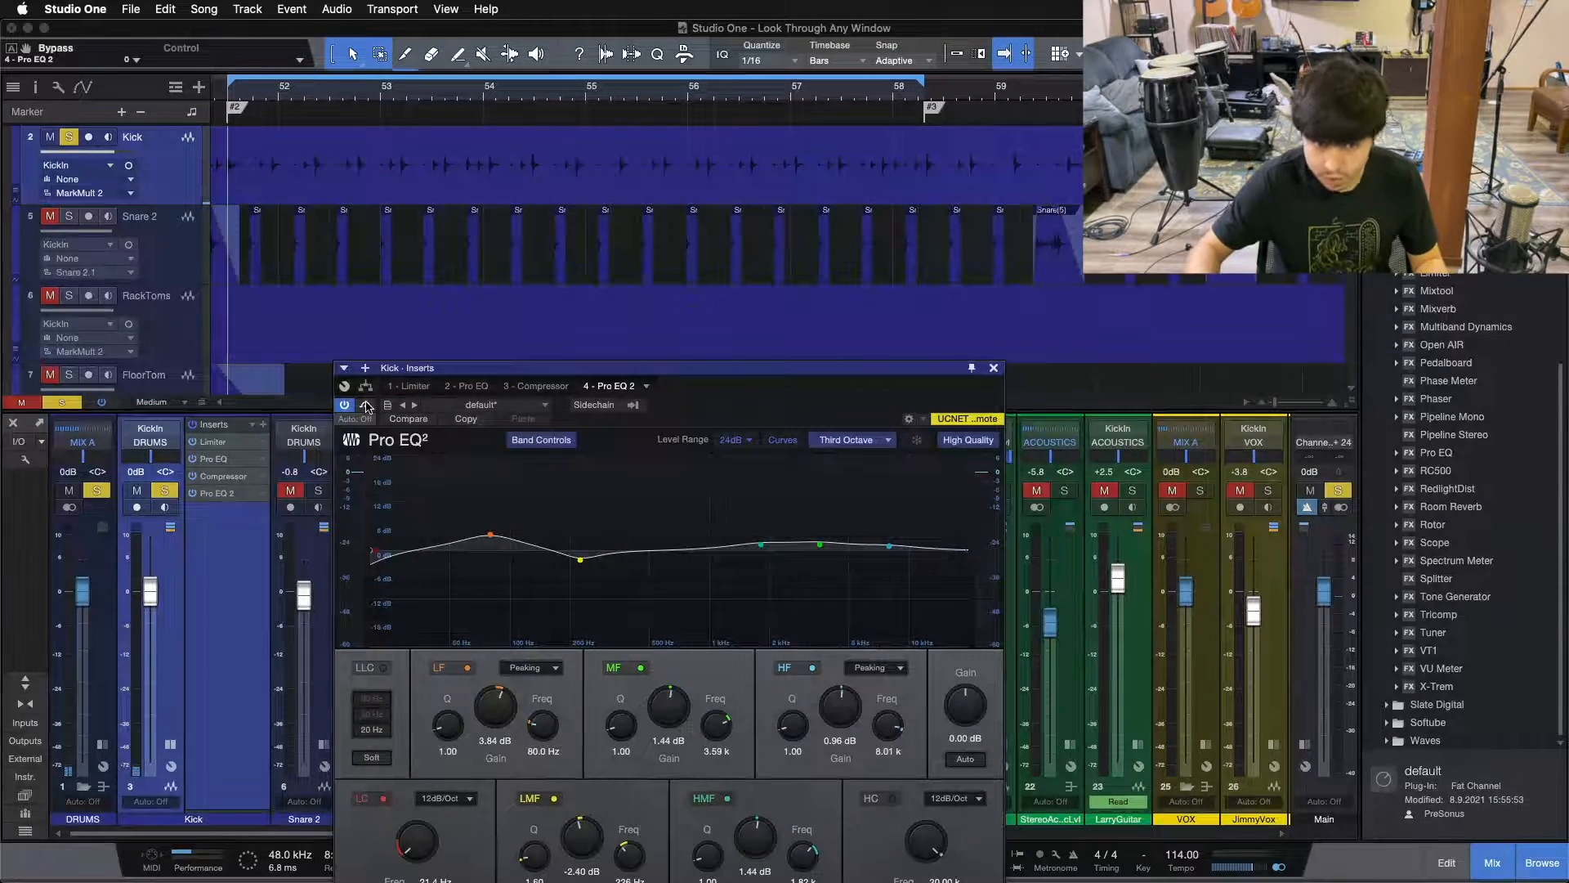
# Play Kick and compare it with Pro EQ 2 bypassed and active twice, leaving it active.
pyautogui.press('space')
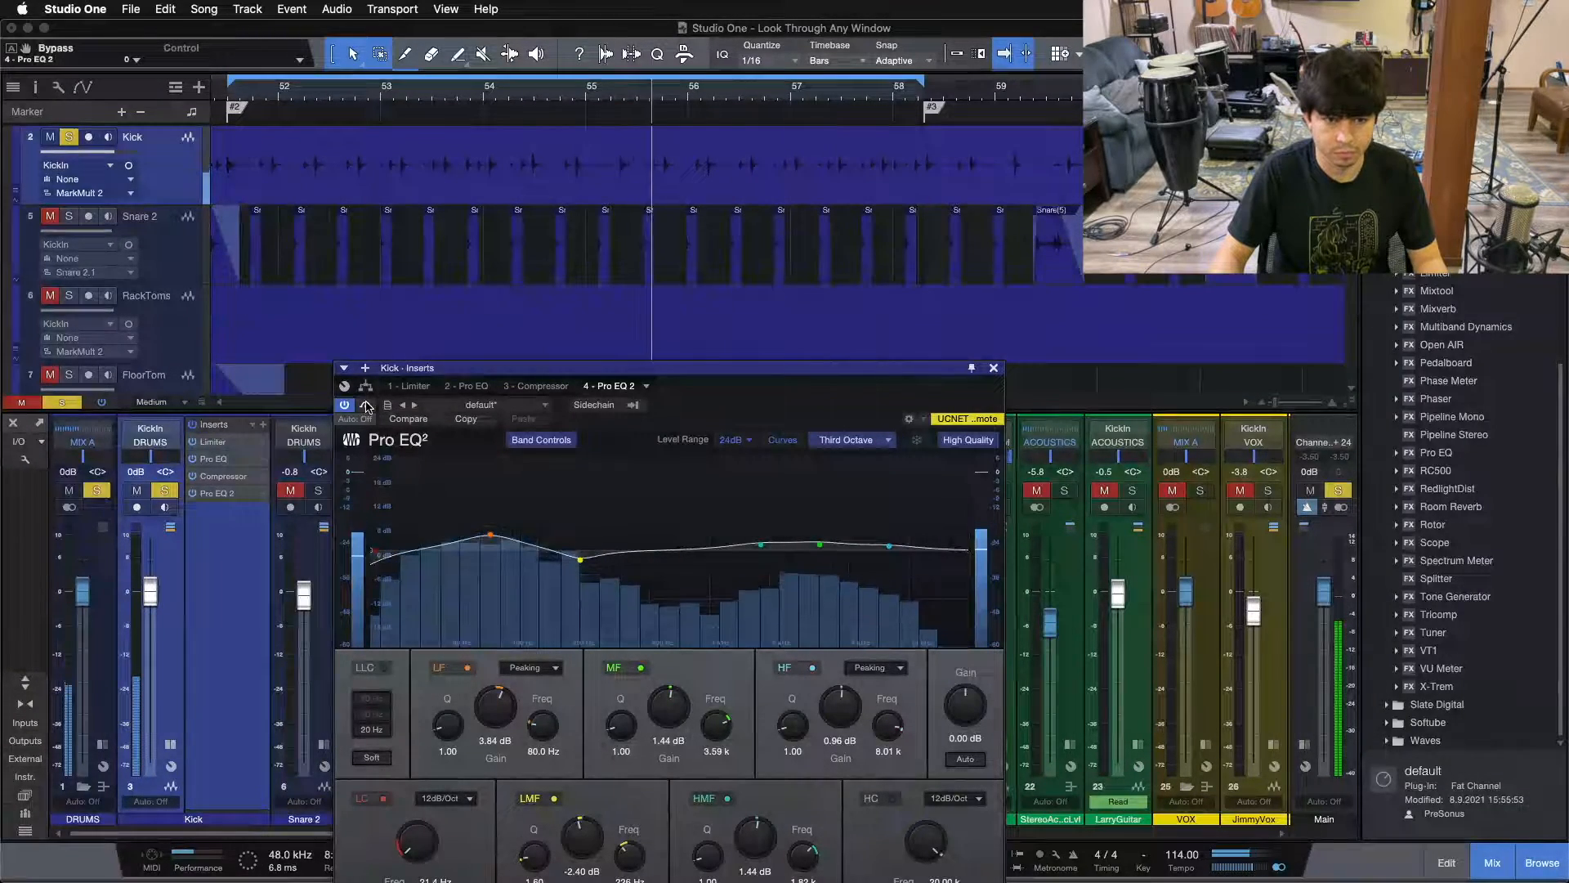
pyautogui.click(367, 406)
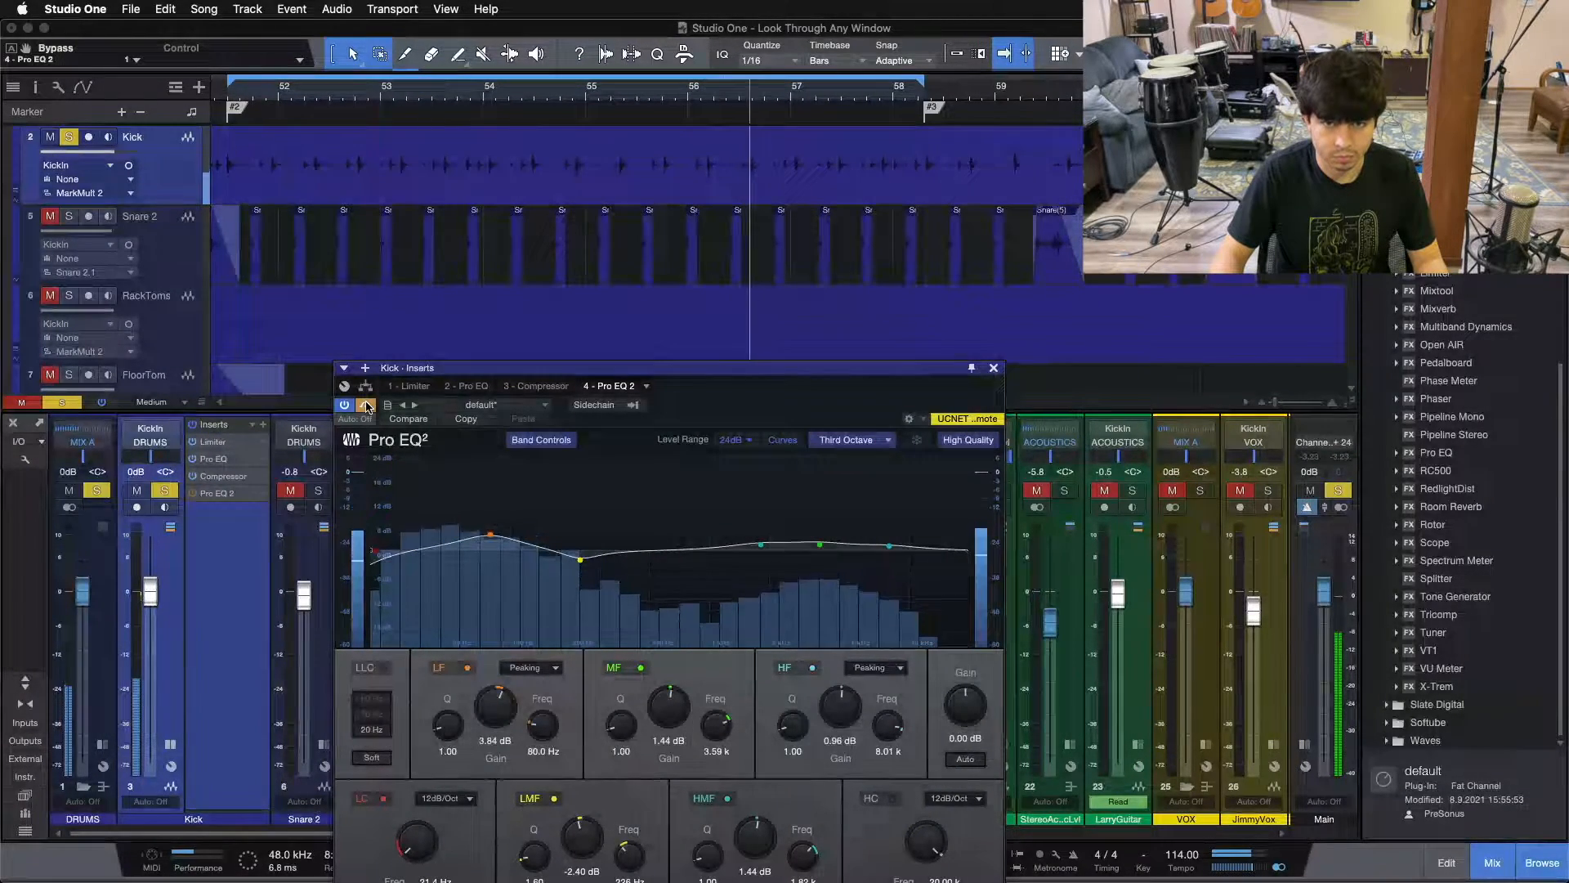
pyautogui.click(367, 406)
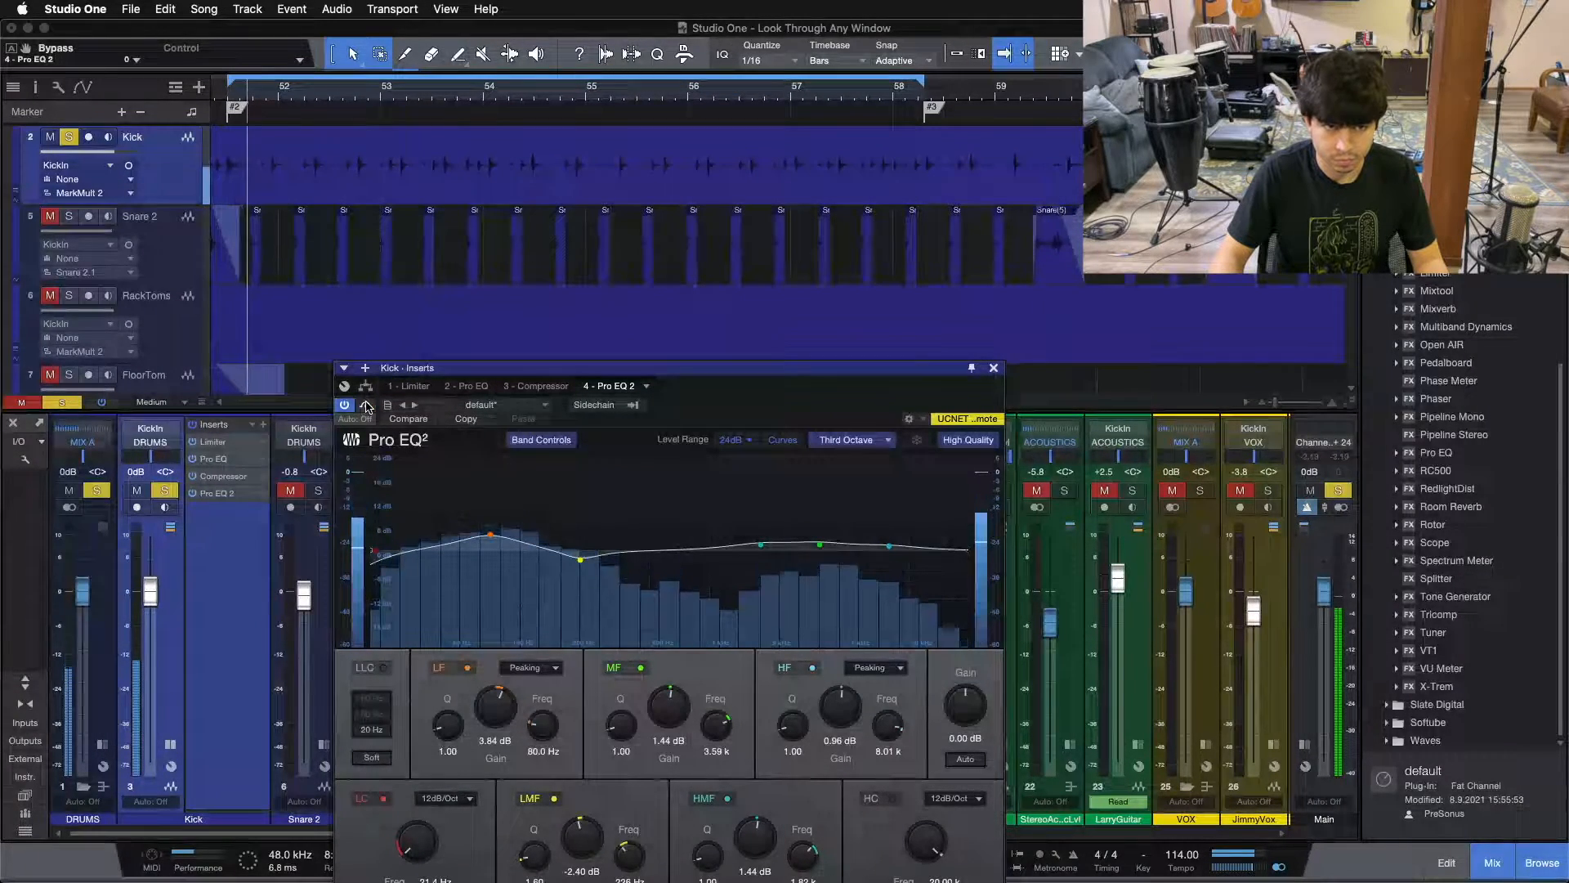
pyautogui.click(366, 406)
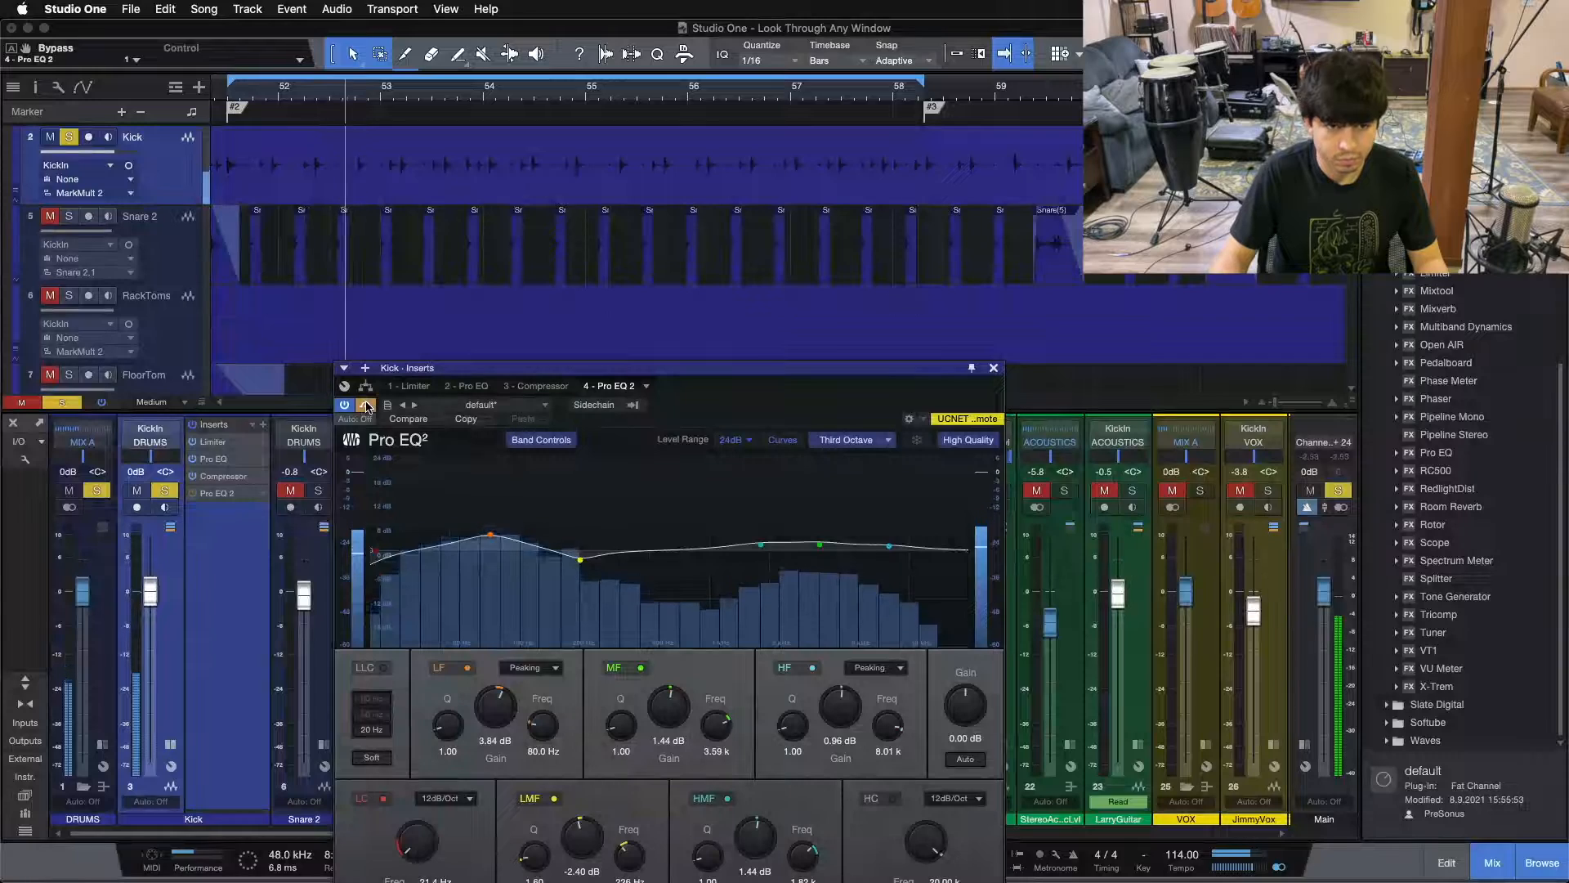
pyautogui.click(367, 406)
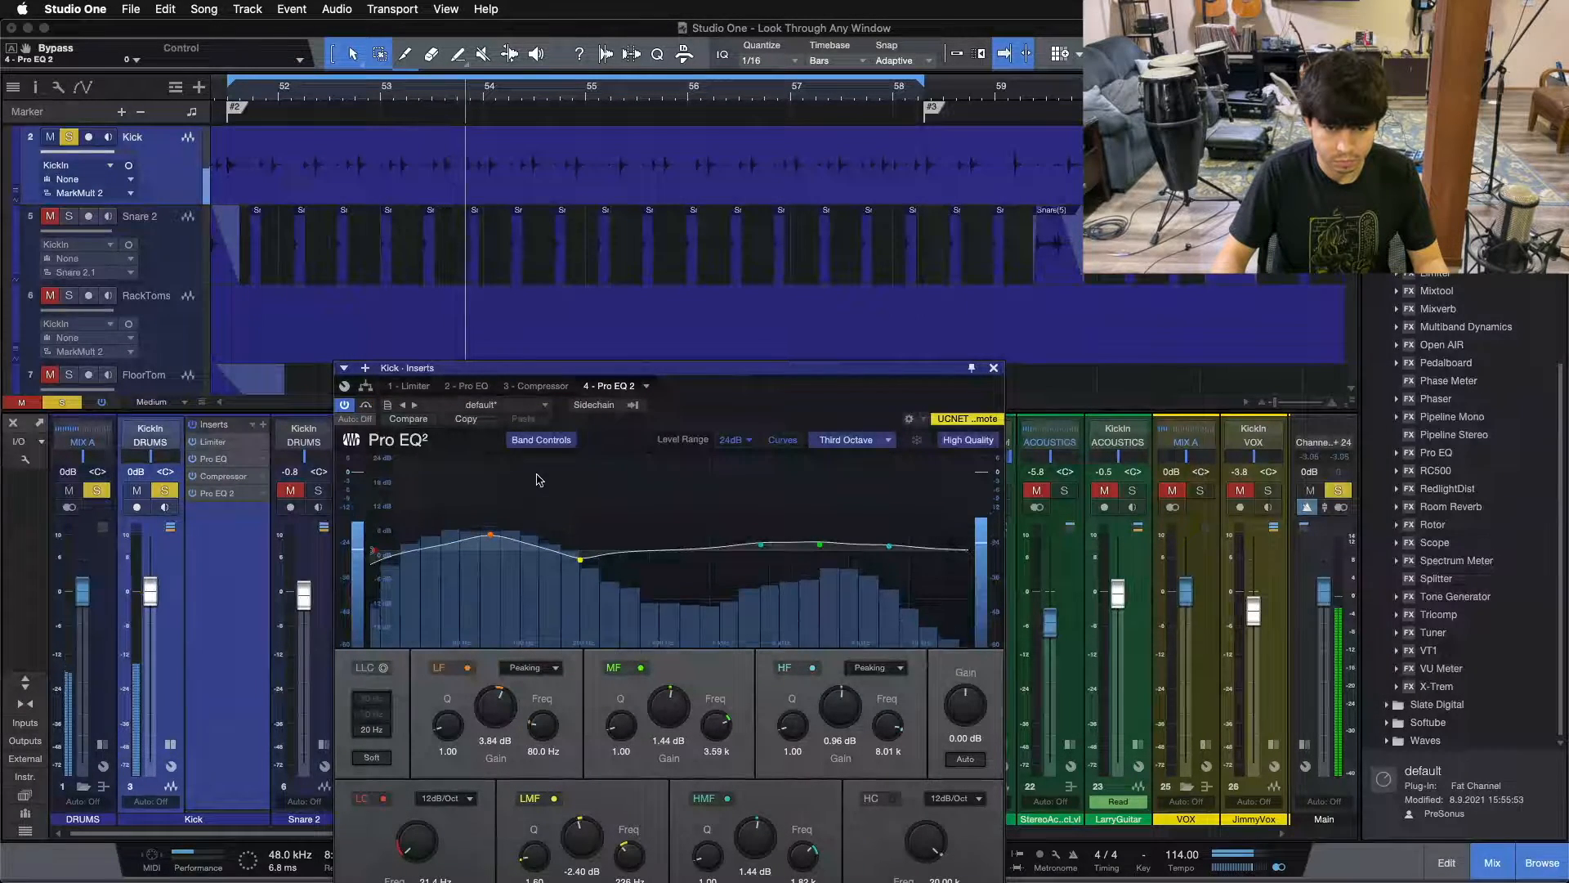
# Compare the playing Kick with Pro EQ 2's LF band off and on twice, leaving it on, and close the EQ window after stopping.
pyautogui.click(447, 675)
pyautogui.click(447, 675)
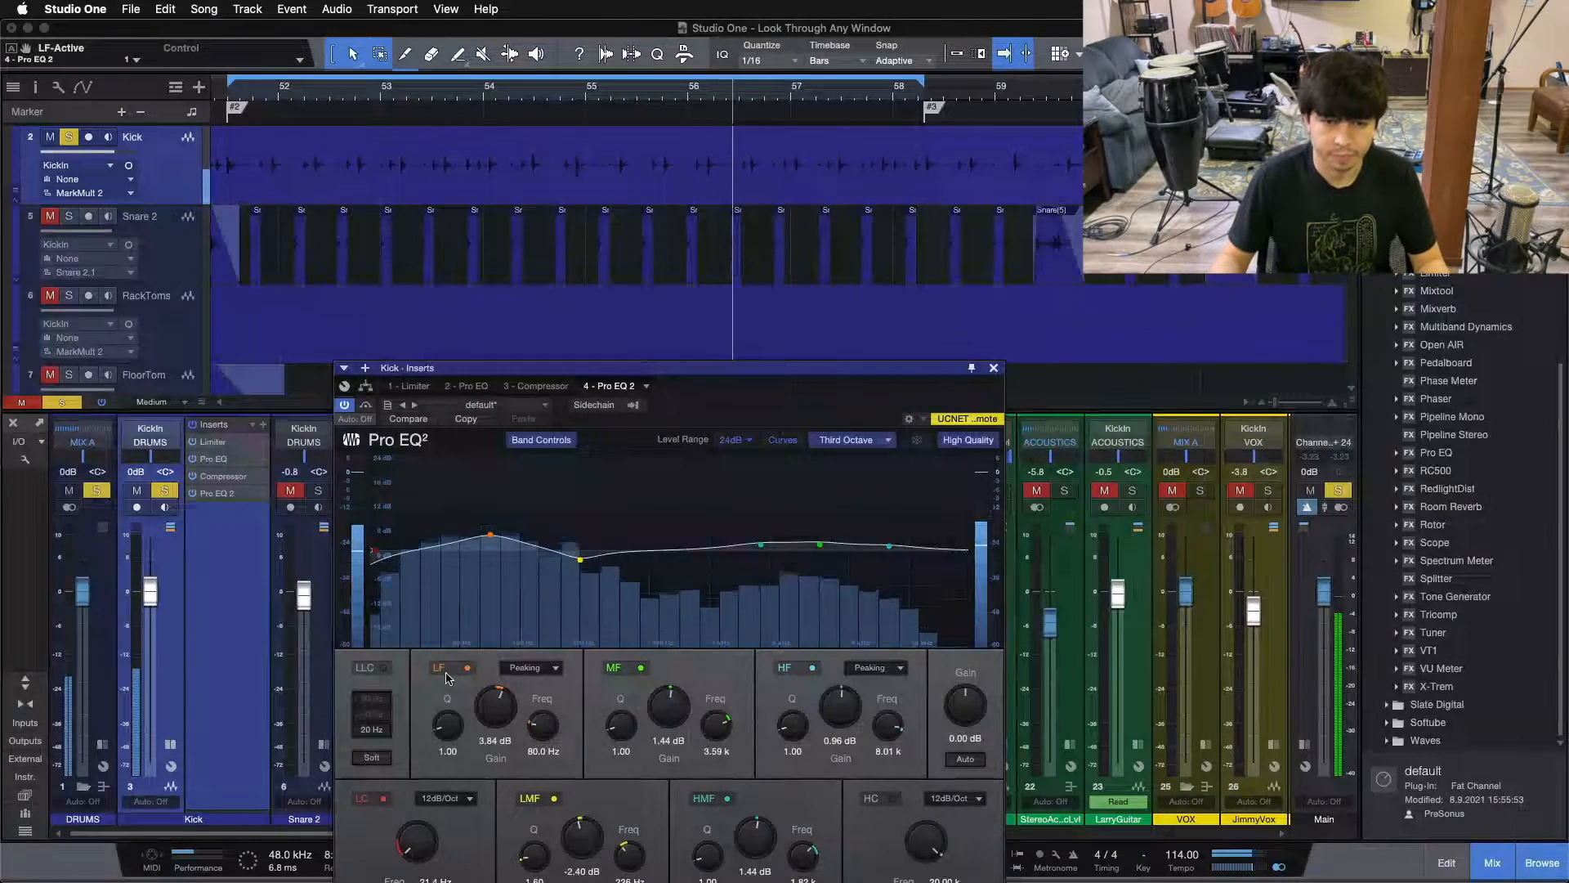
pyautogui.click(447, 675)
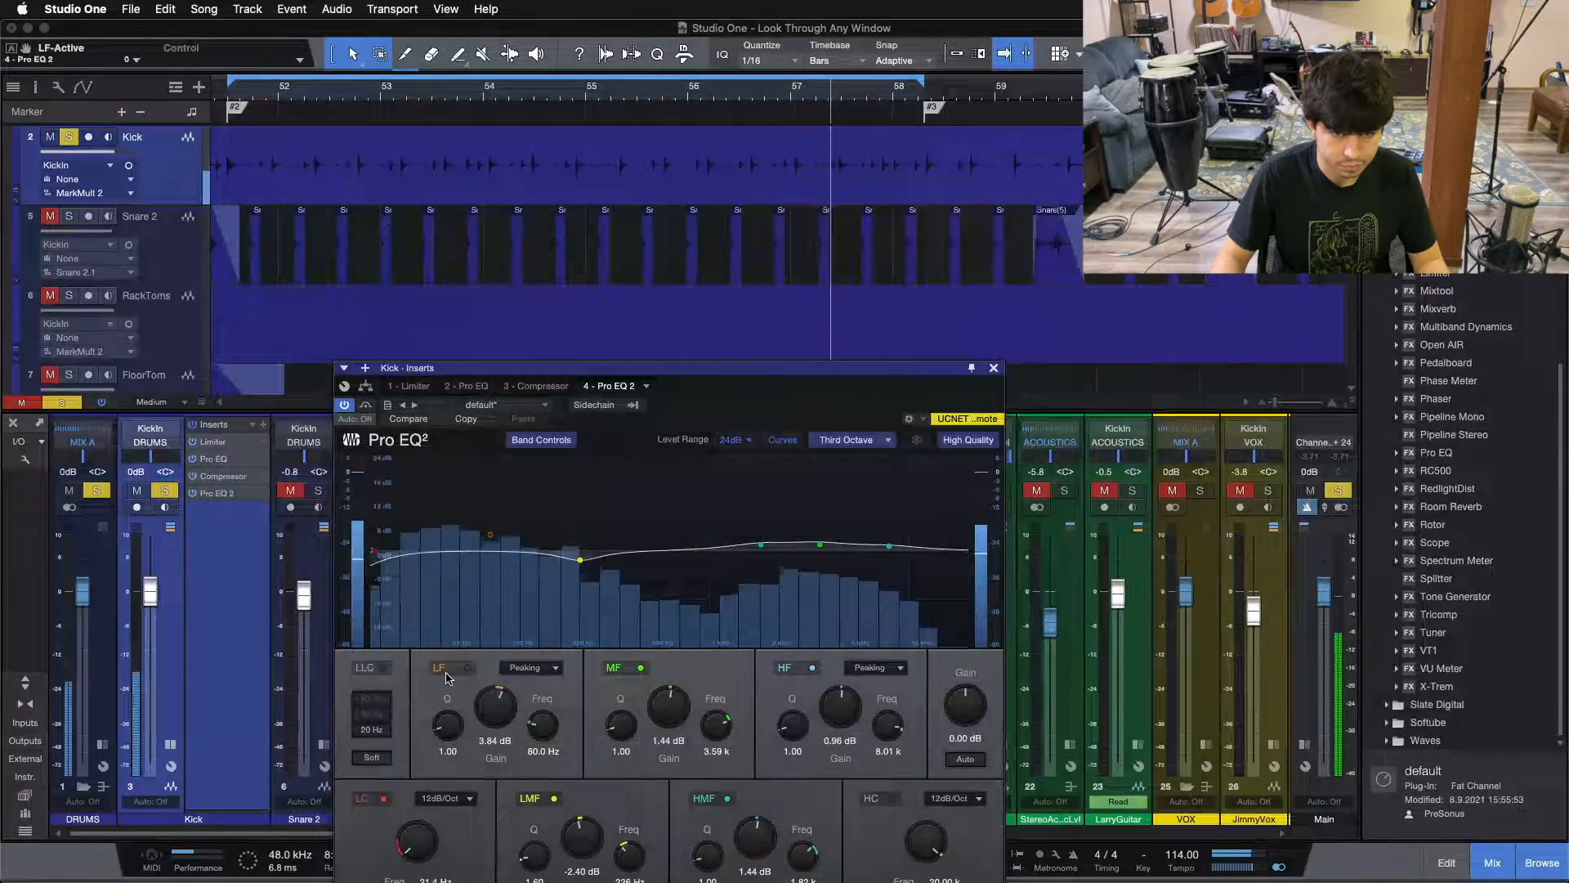
pyautogui.click(447, 676)
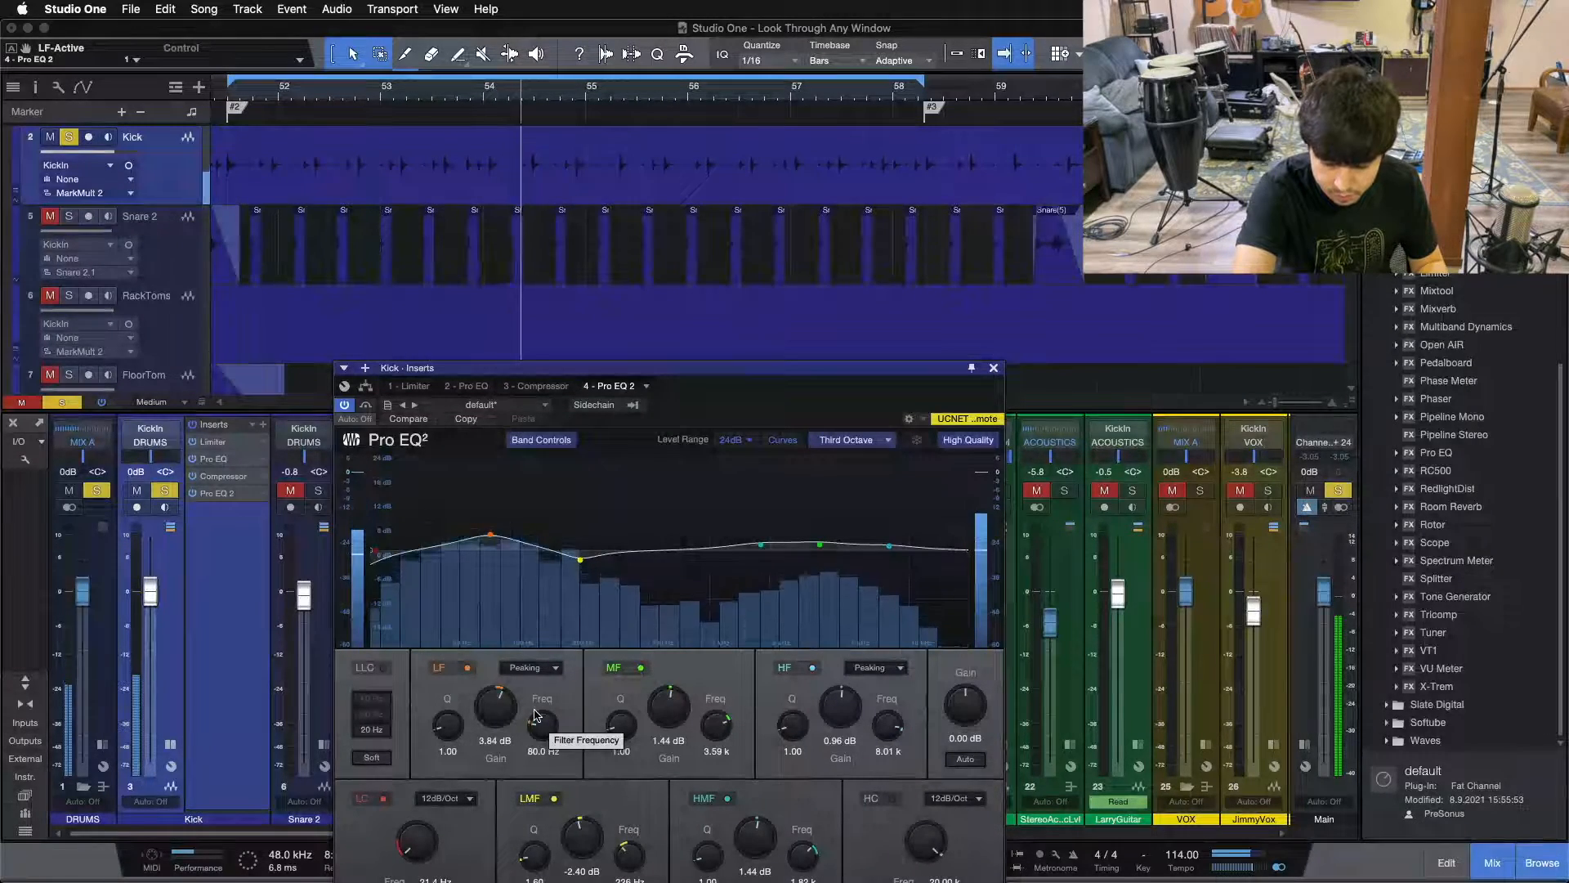
pyautogui.press('space')
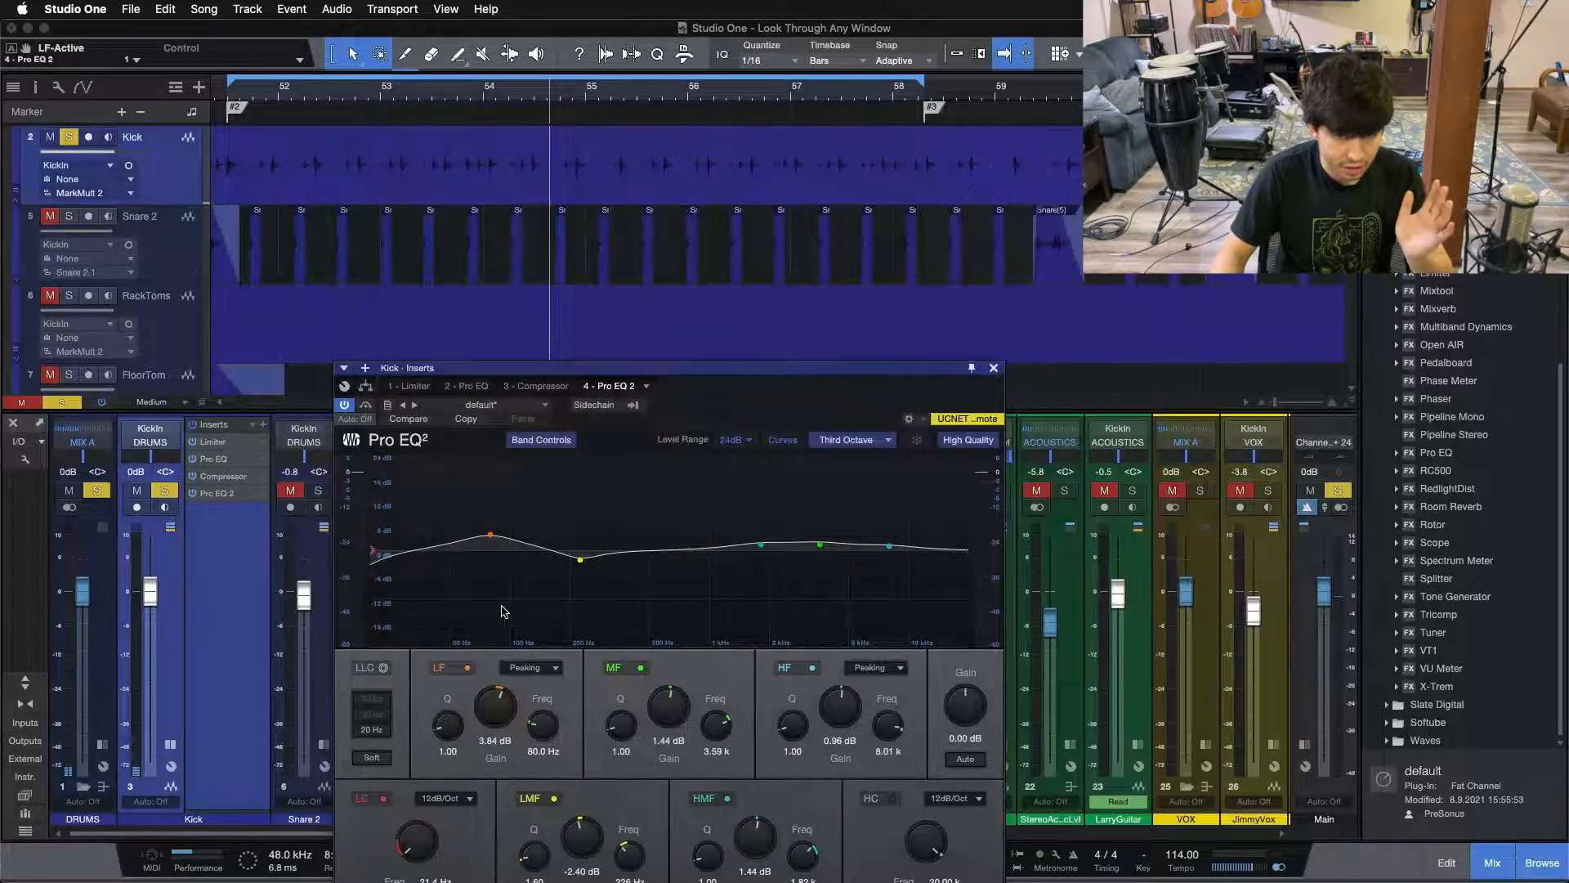
pyautogui.moveTo(728, 422); pyautogui.dragTo(713, 344)
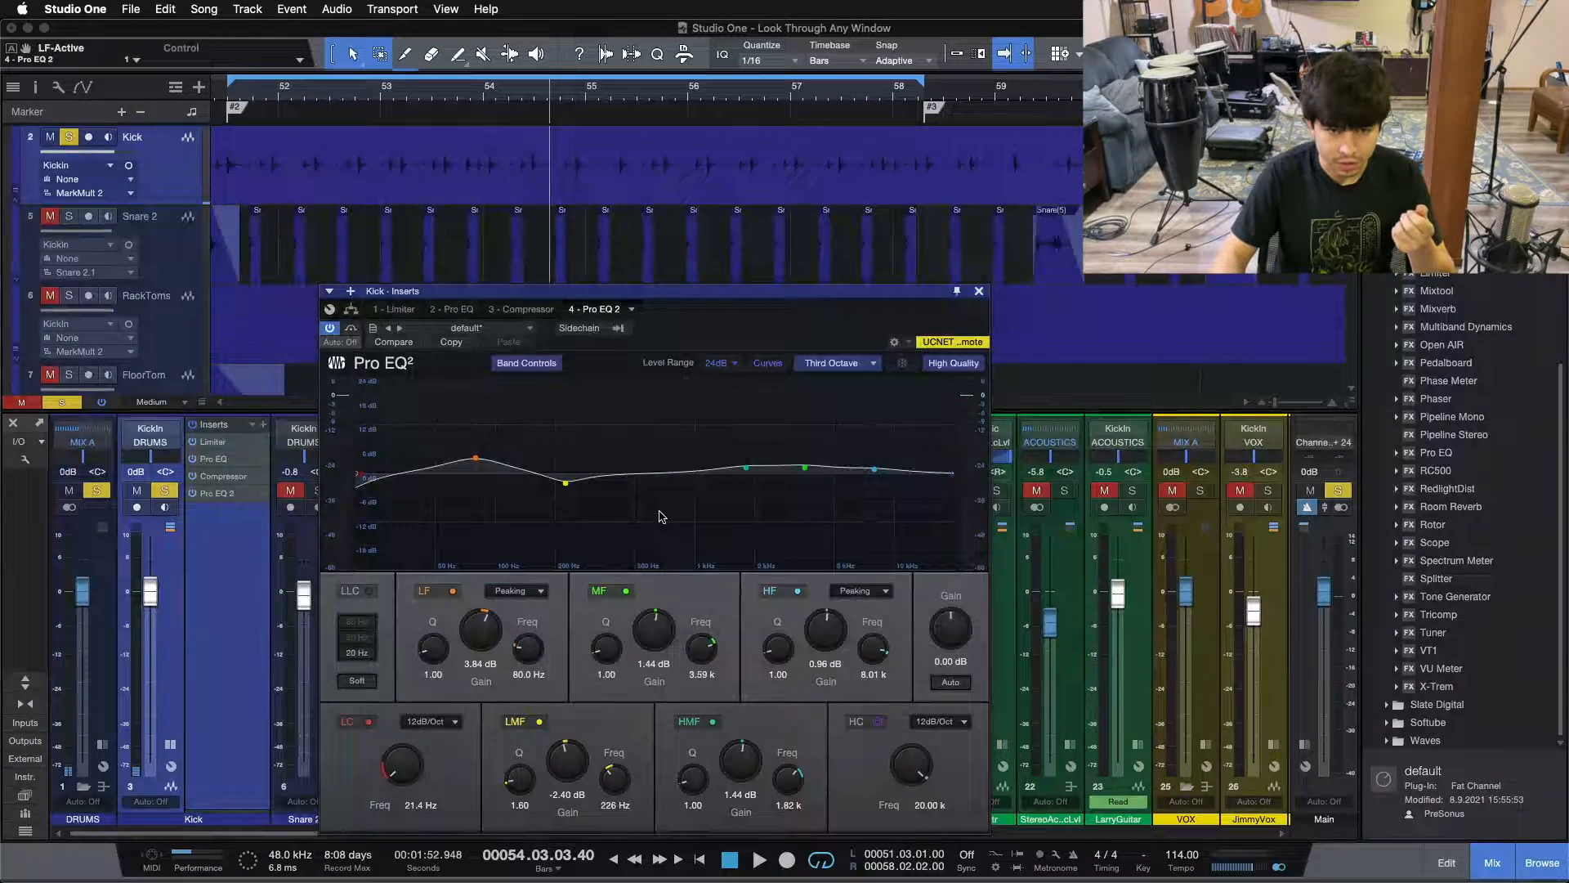
pyautogui.click(979, 291)
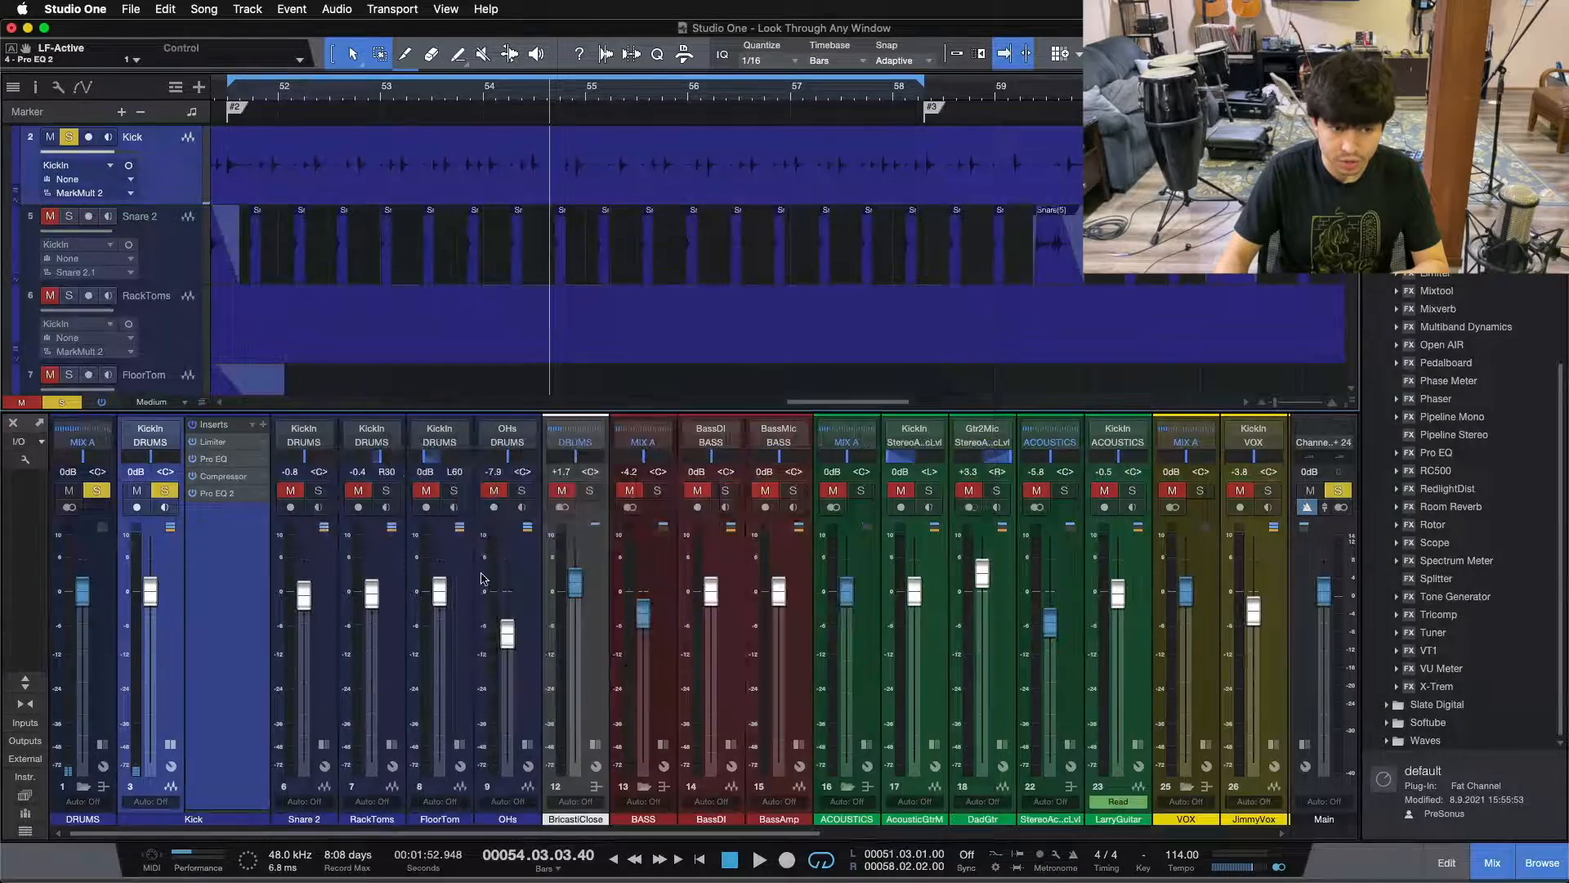
# Collapse Kick's inserts, show the hidden Kick X track, and enable and solo it for playback from the loop start.
pyautogui.click(170, 744)
pyautogui.click(12, 85)
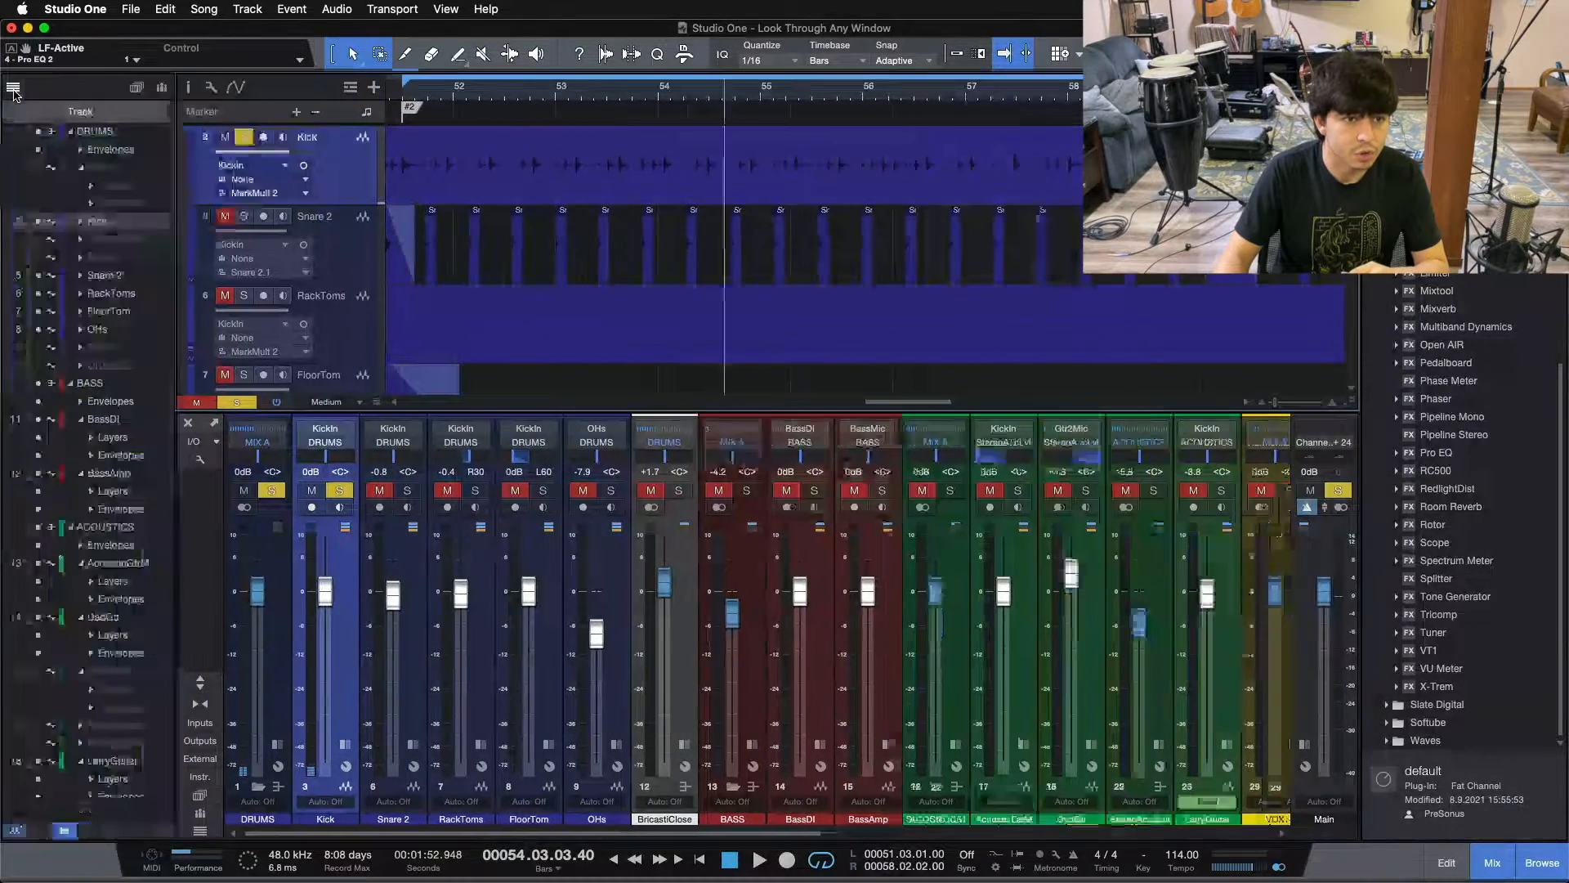
pyautogui.click(81, 167)
pyautogui.click(37, 167)
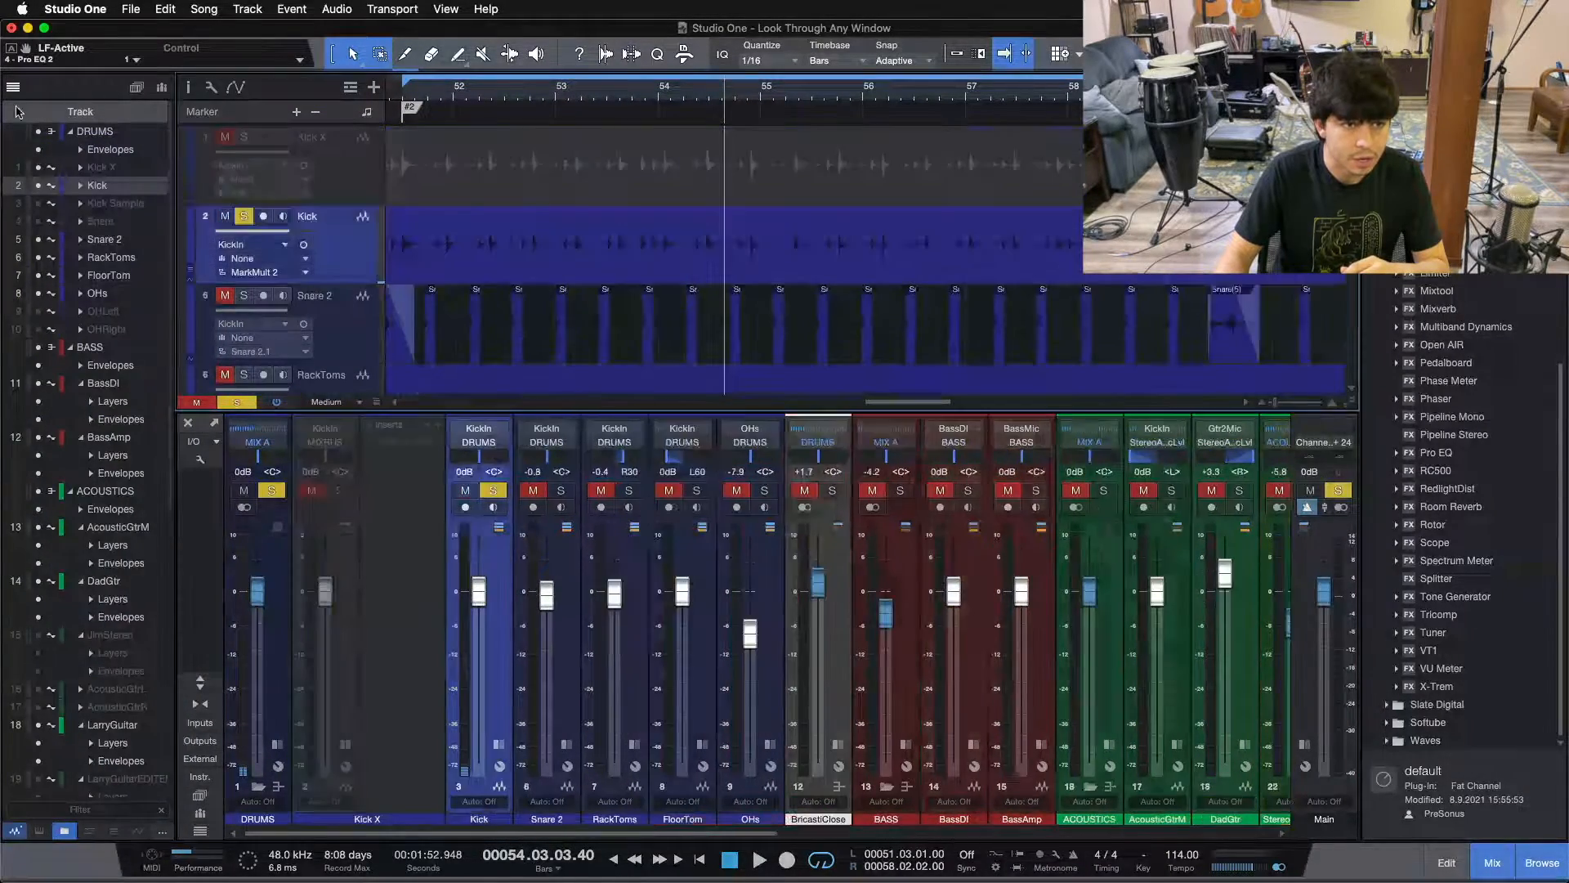
pyautogui.click(13, 86)
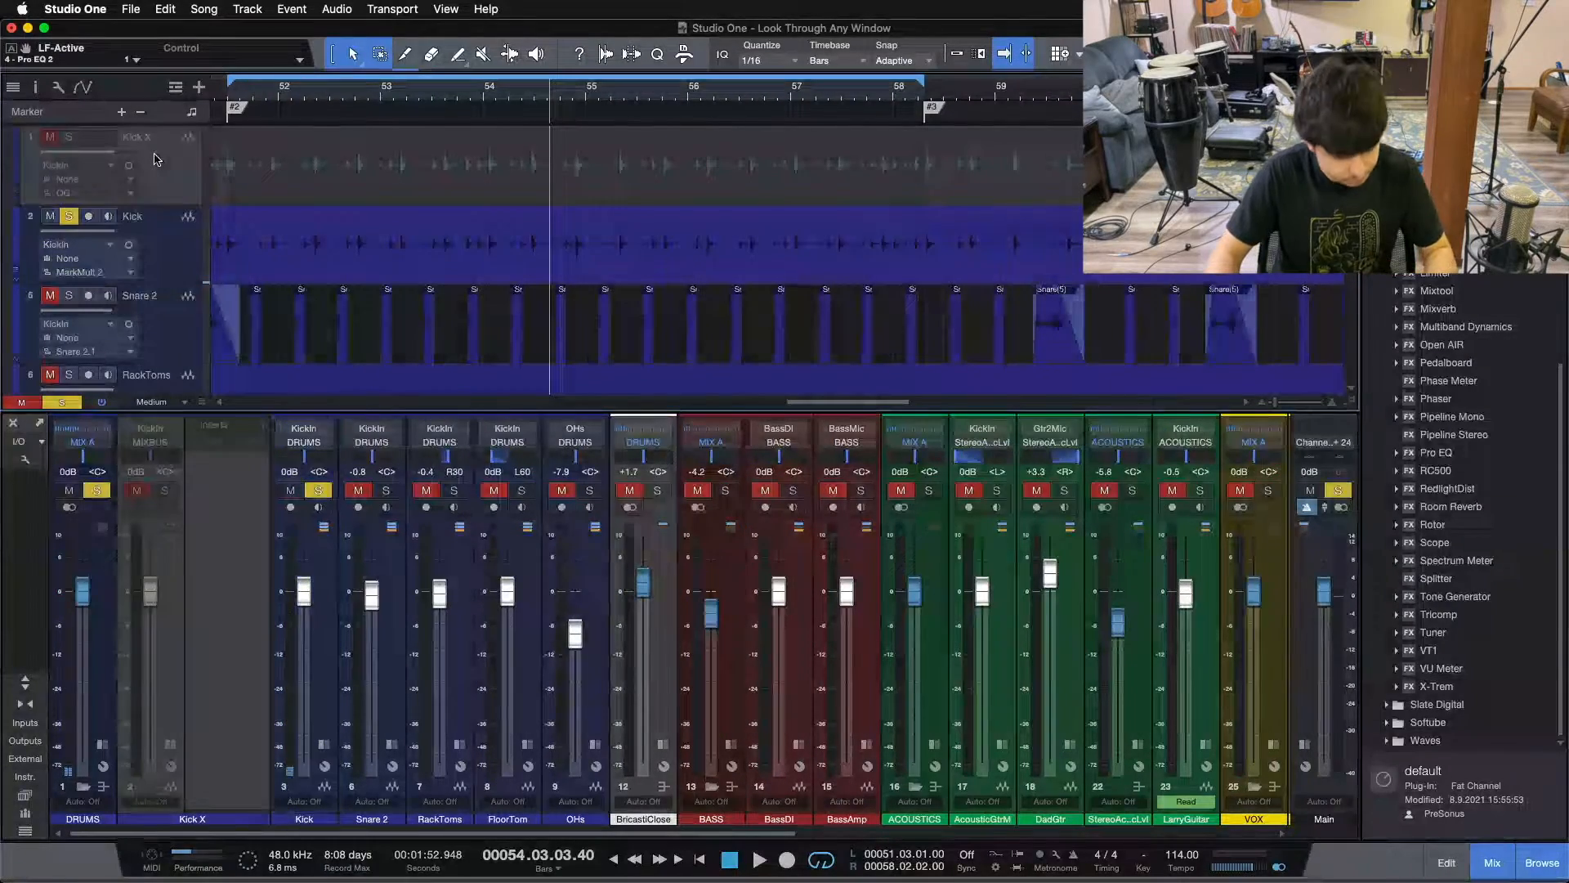
pyautogui.click(146, 634)
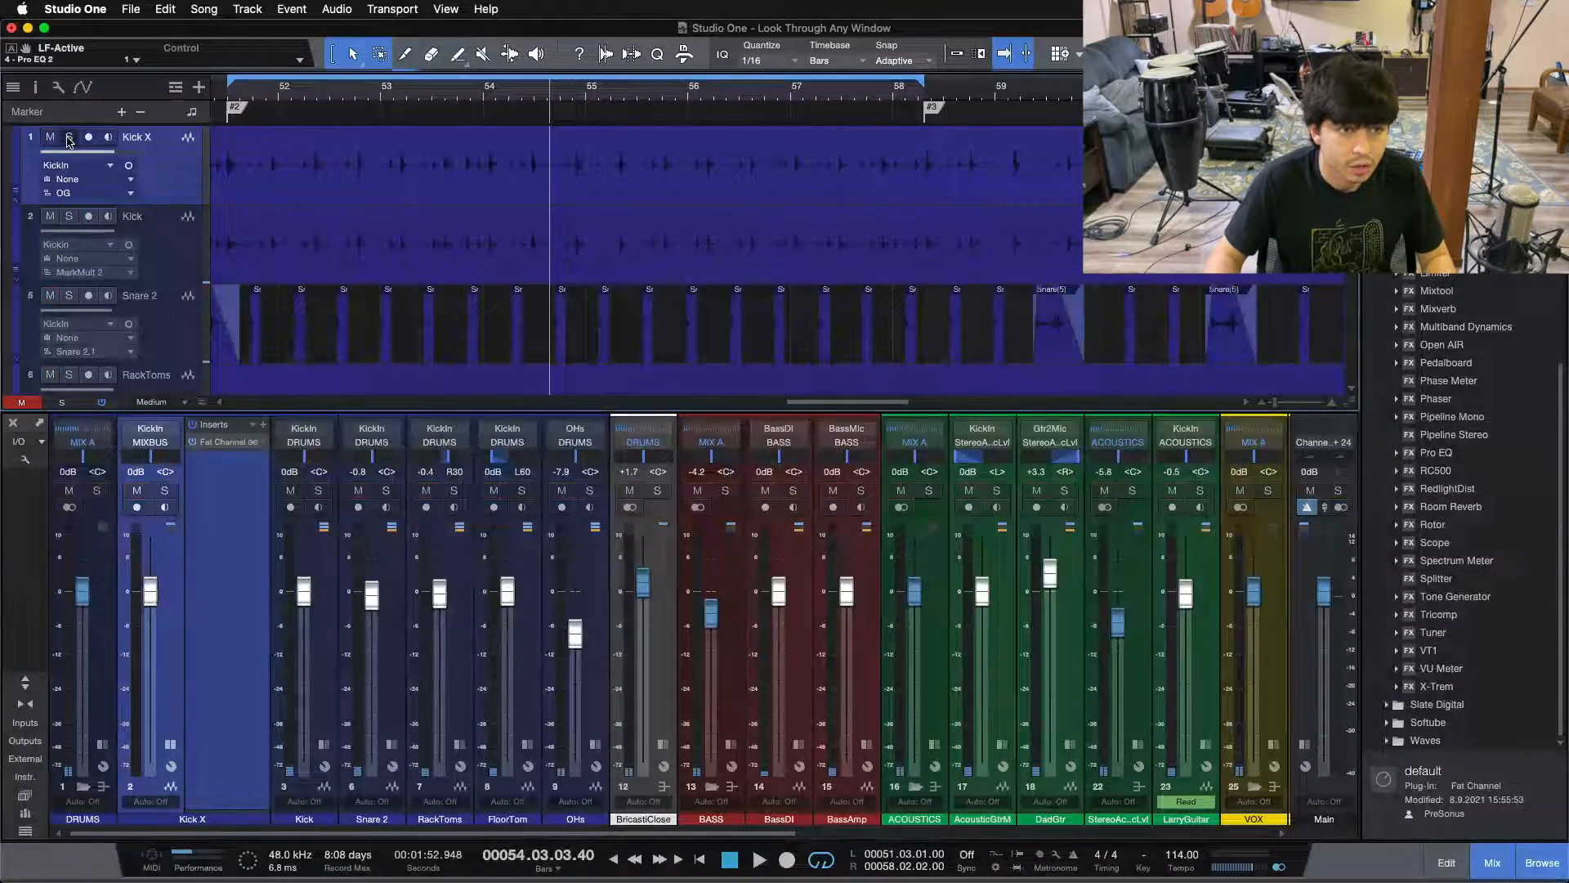
pyautogui.press('space')
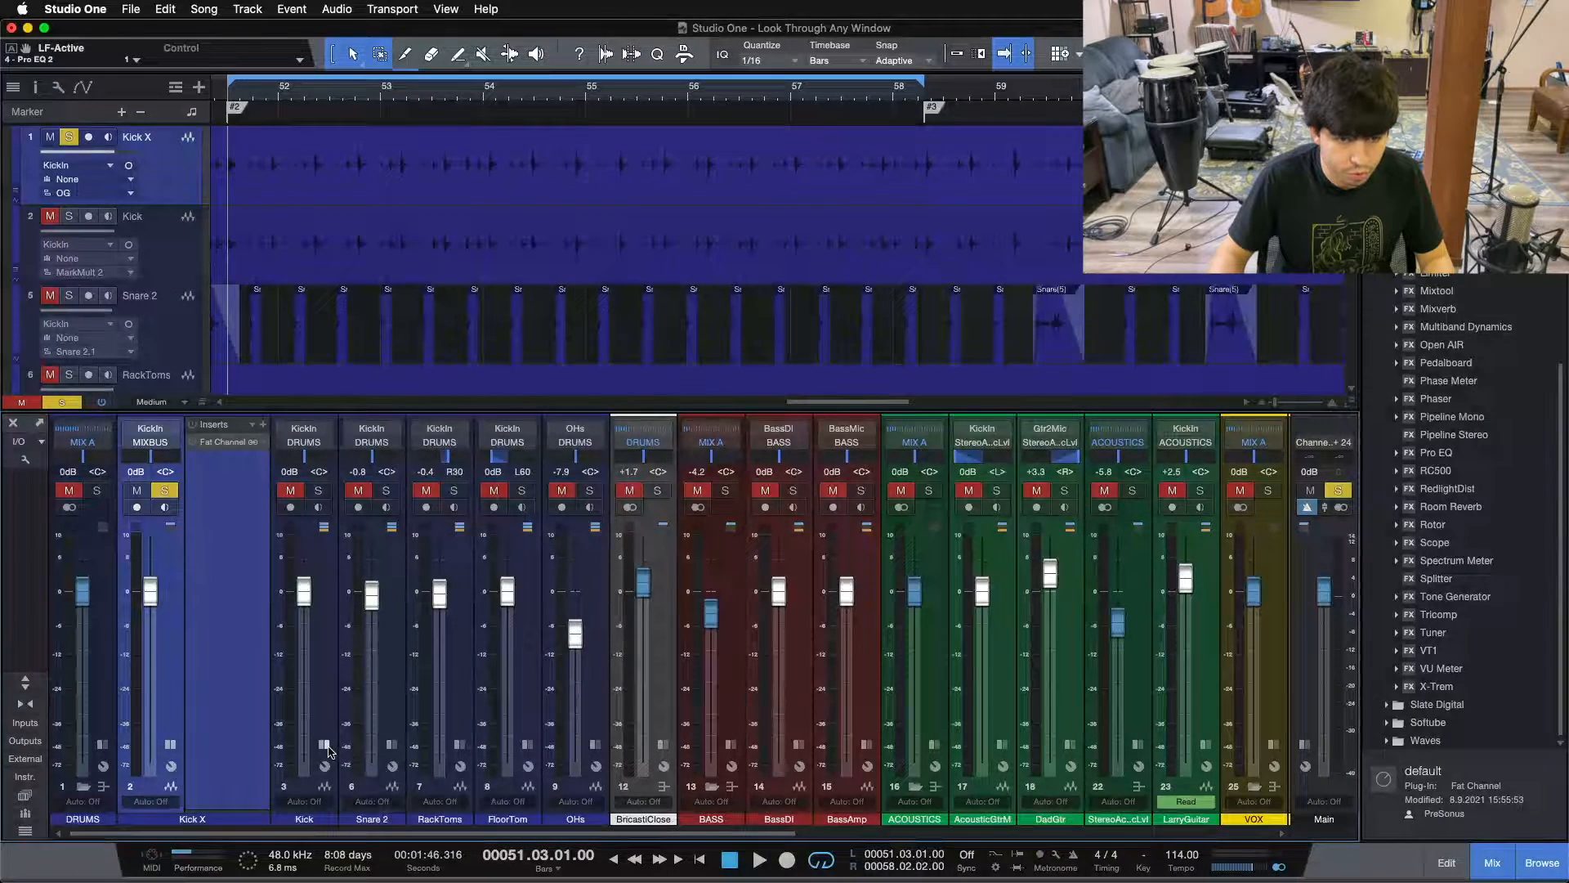
# Expand Kick's inserts, then play Kick X and activate its Fat Channel insert with the Equalizer section shown, closing the plug-in window.
pyautogui.click(327, 747)
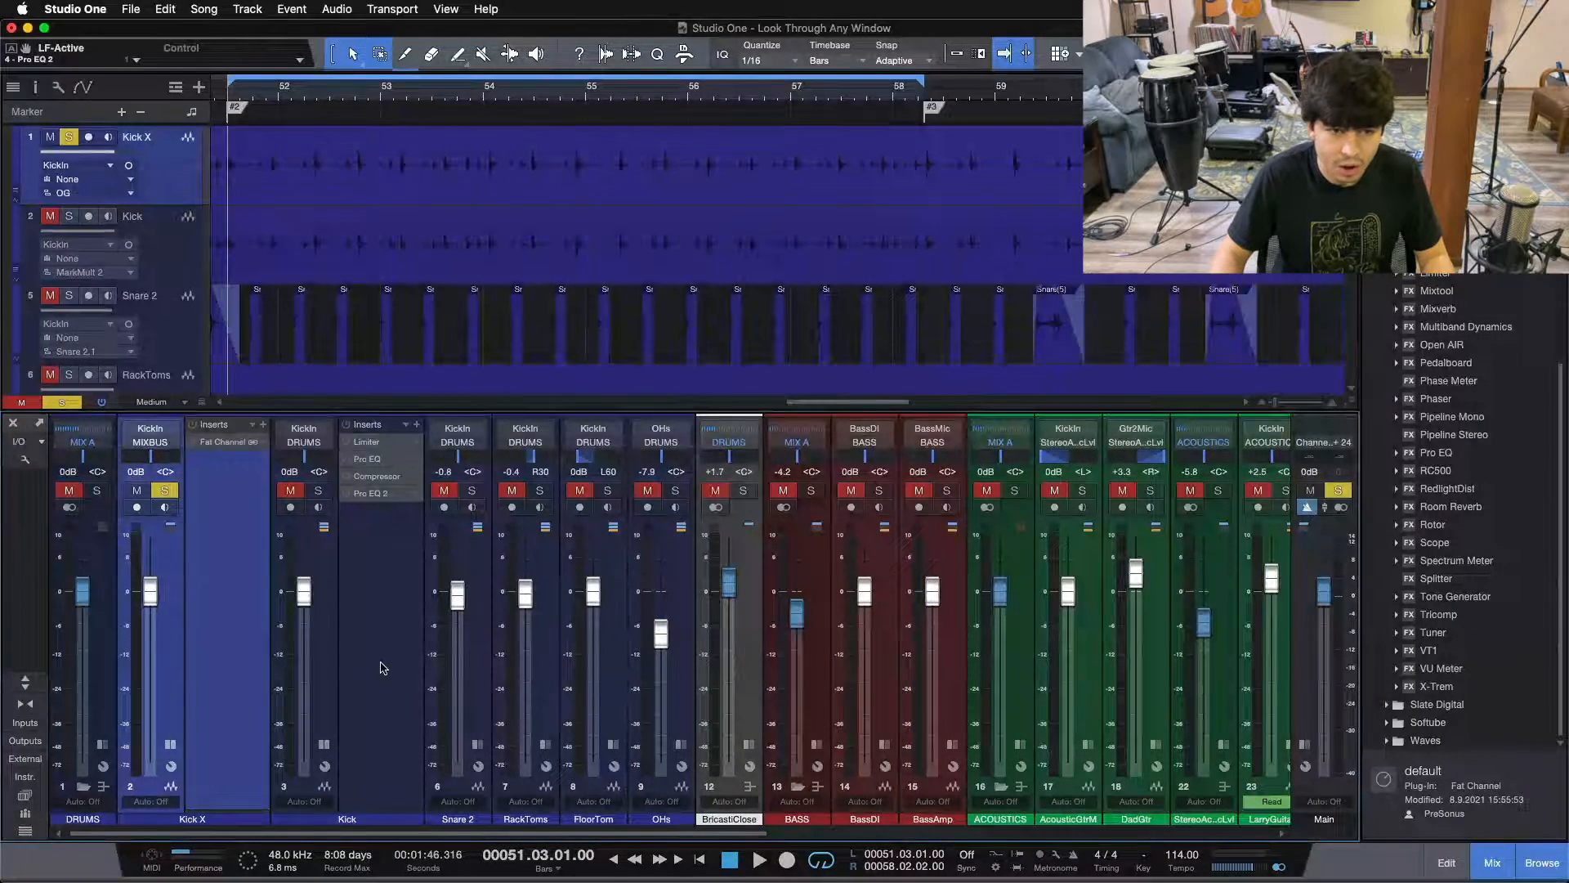
pyautogui.press('space')
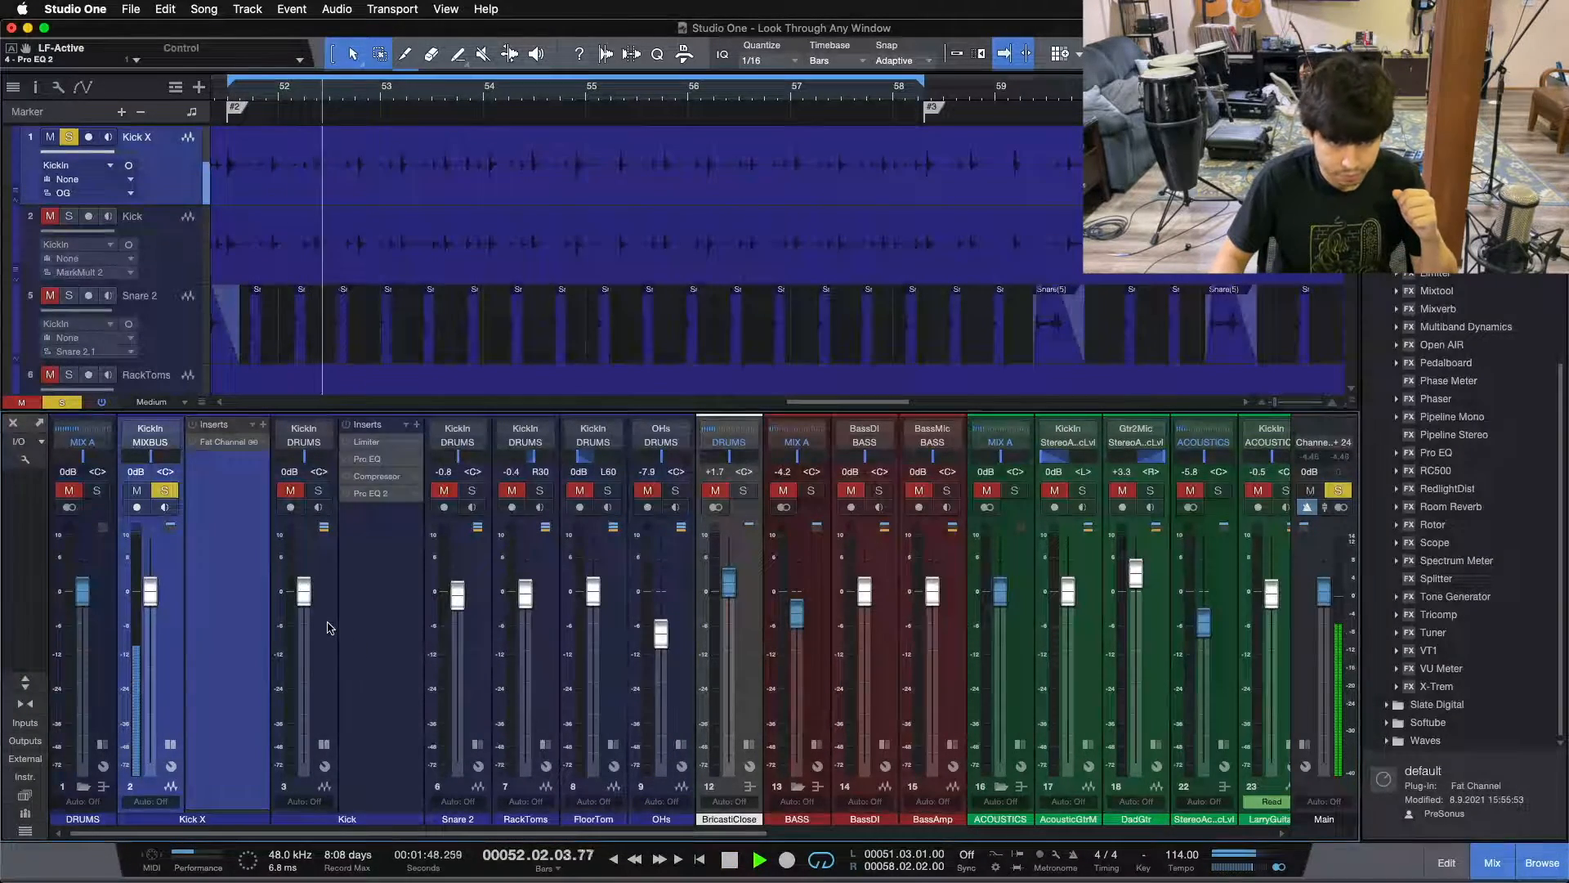
pyautogui.click(223, 442)
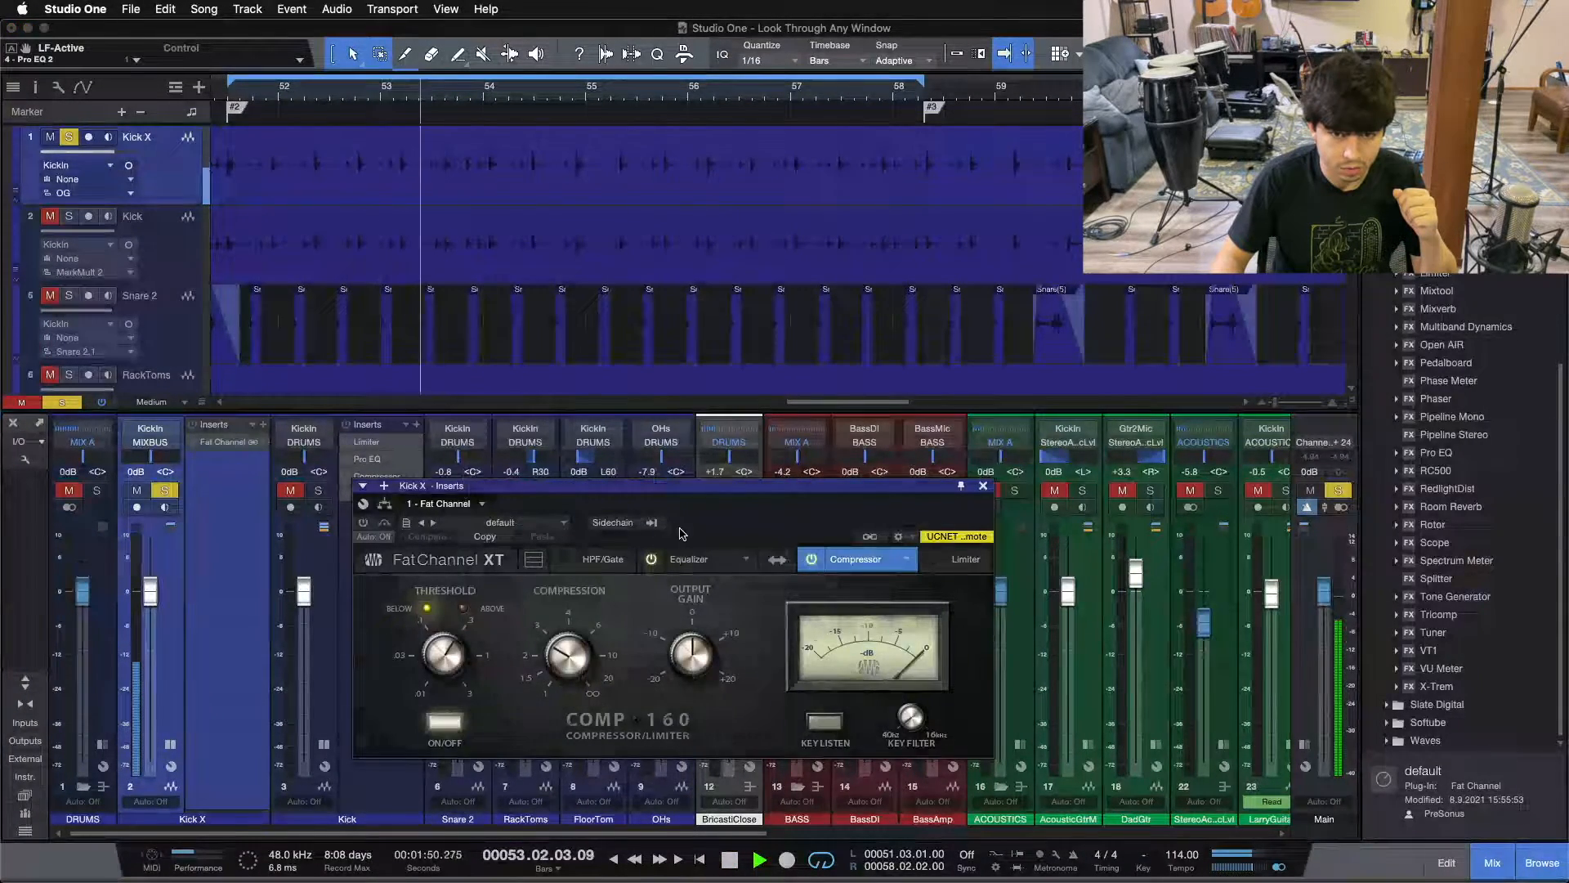
pyautogui.click(689, 559)
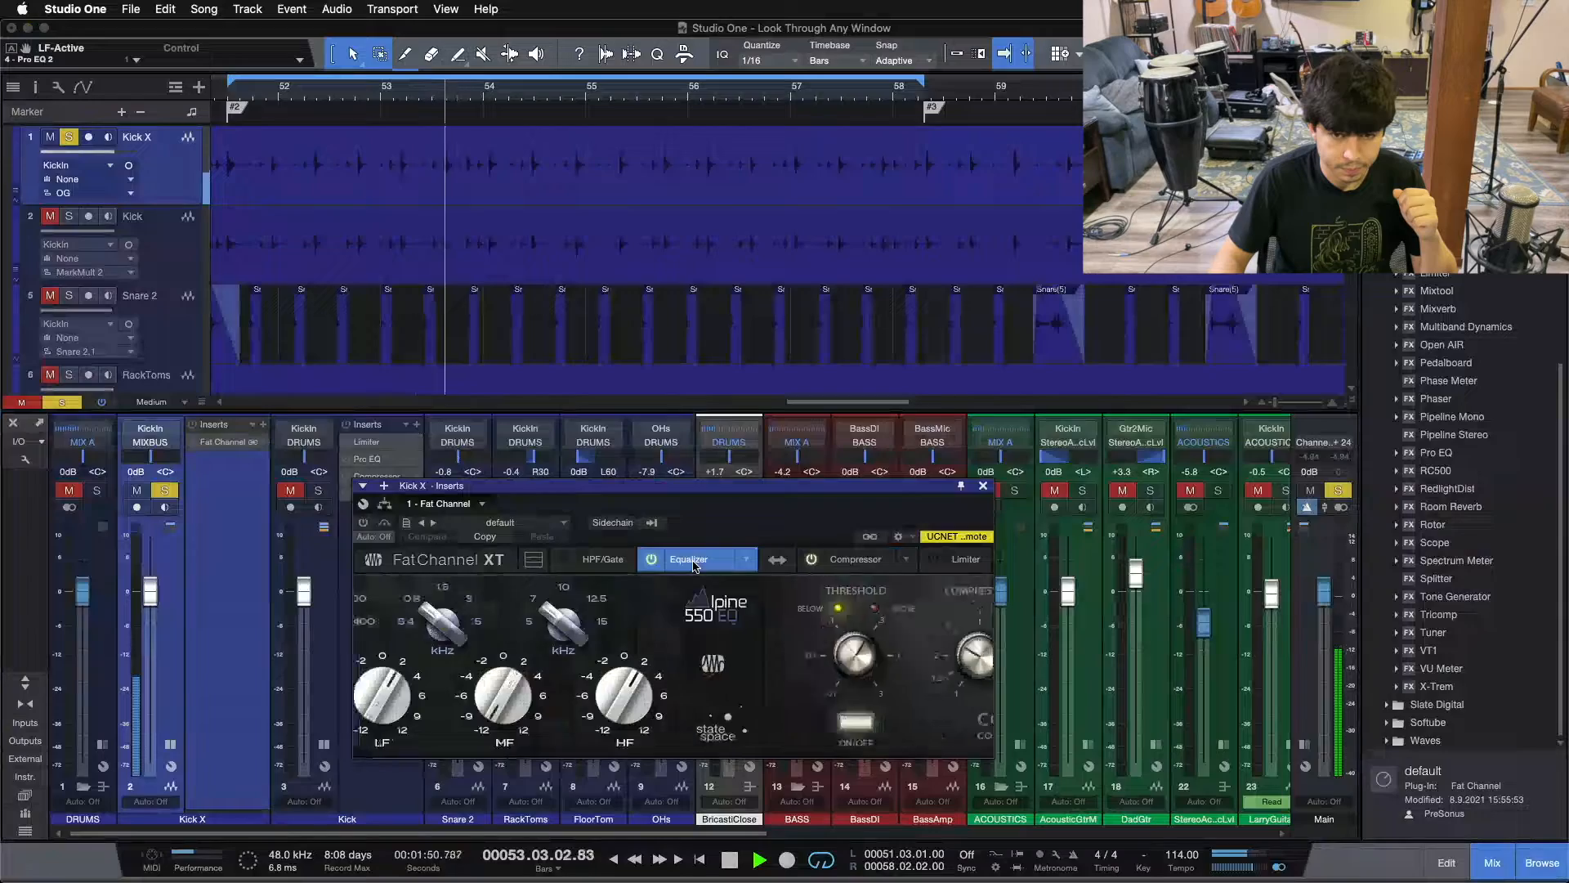
pyautogui.click(362, 524)
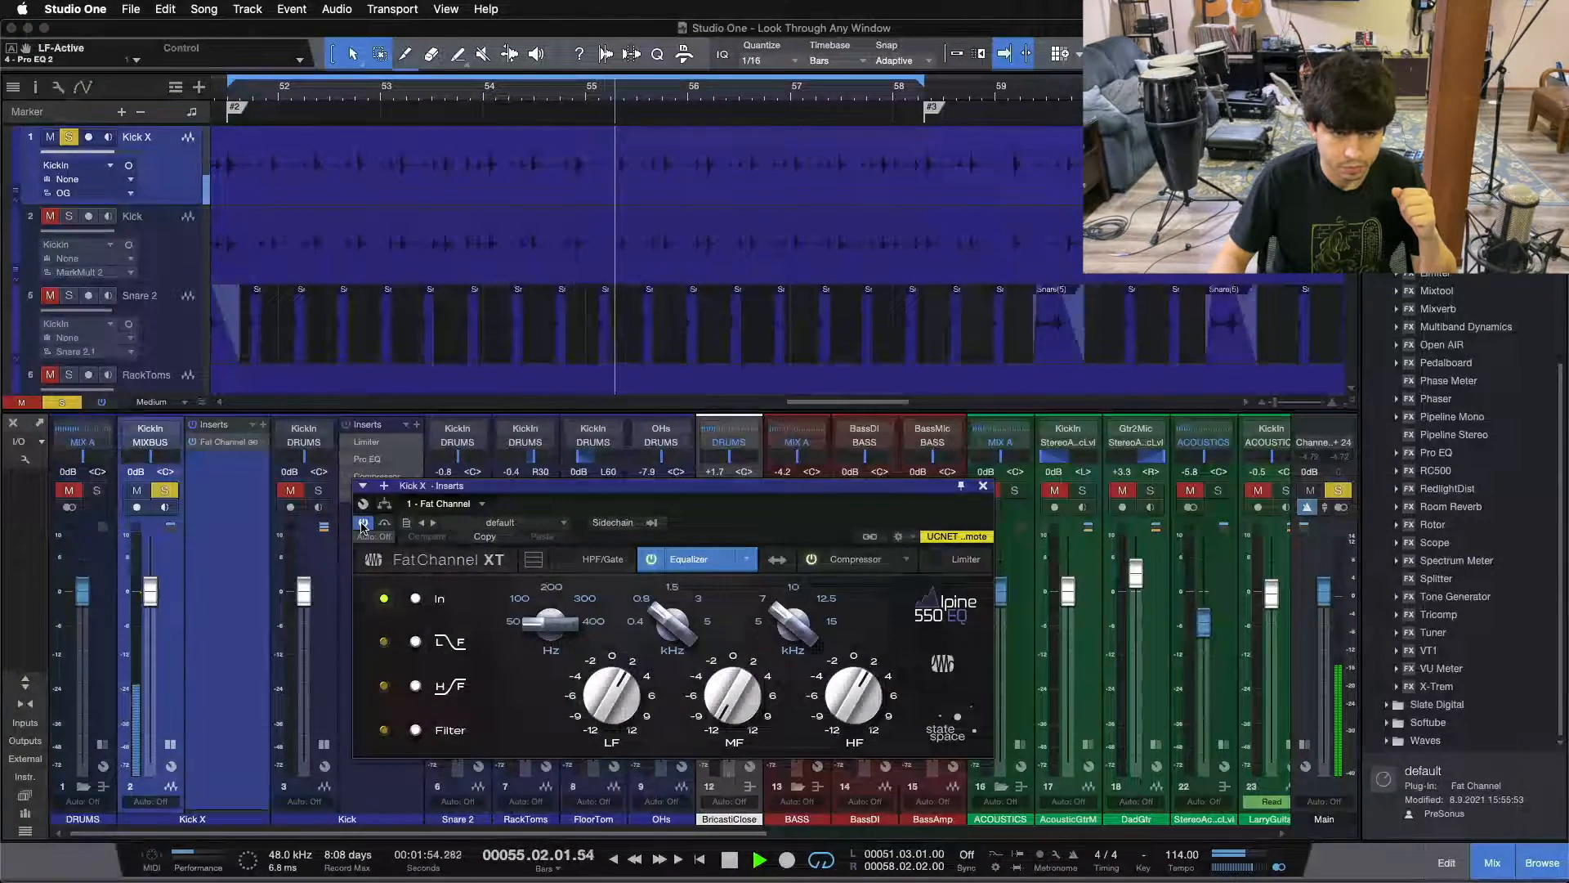
pyautogui.click(983, 487)
# Solo only the Kick channel during playback and disable Kick X's Fat Channel insert.
pyautogui.click(320, 491)
pyautogui.keyDown('alt'); pyautogui.click(320, 491); pyautogui.keyUp('alt')
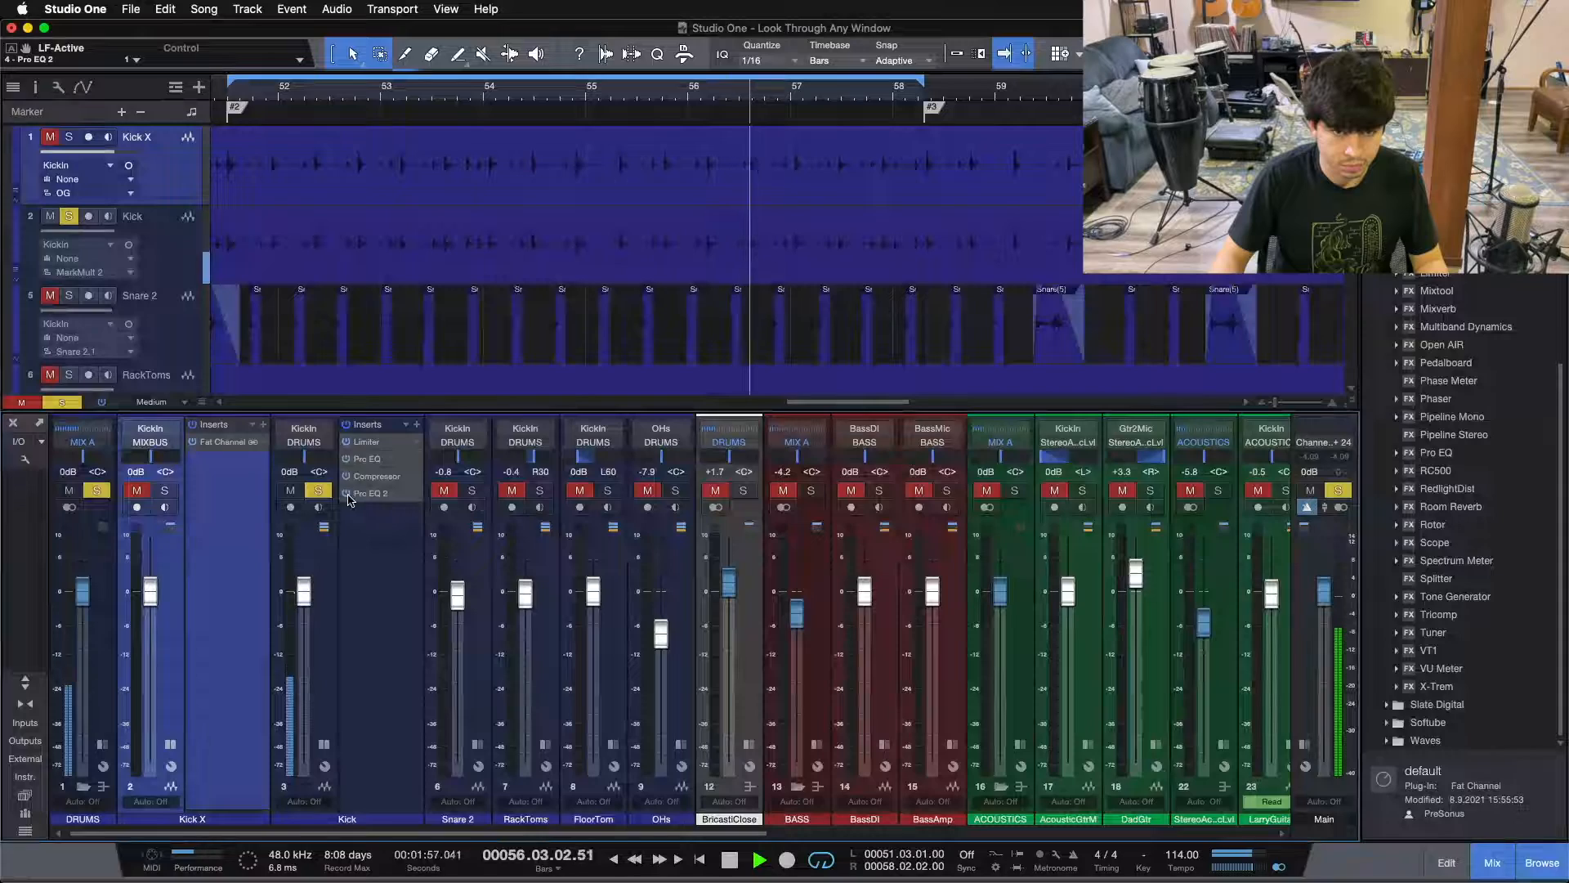
pyautogui.rightClick(204, 445)
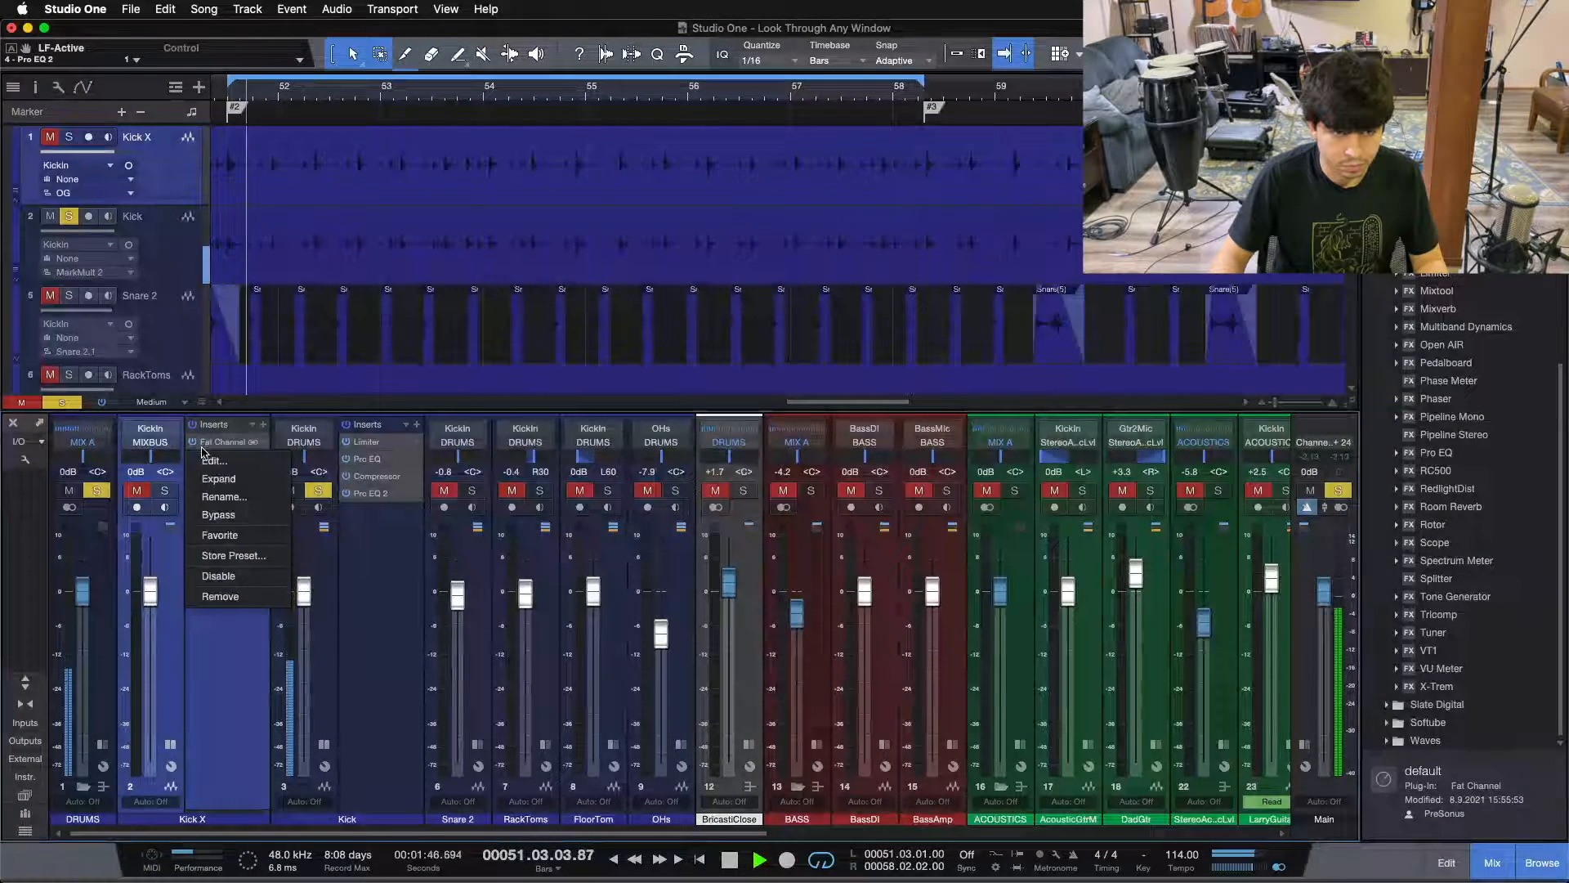
pyautogui.click(218, 576)
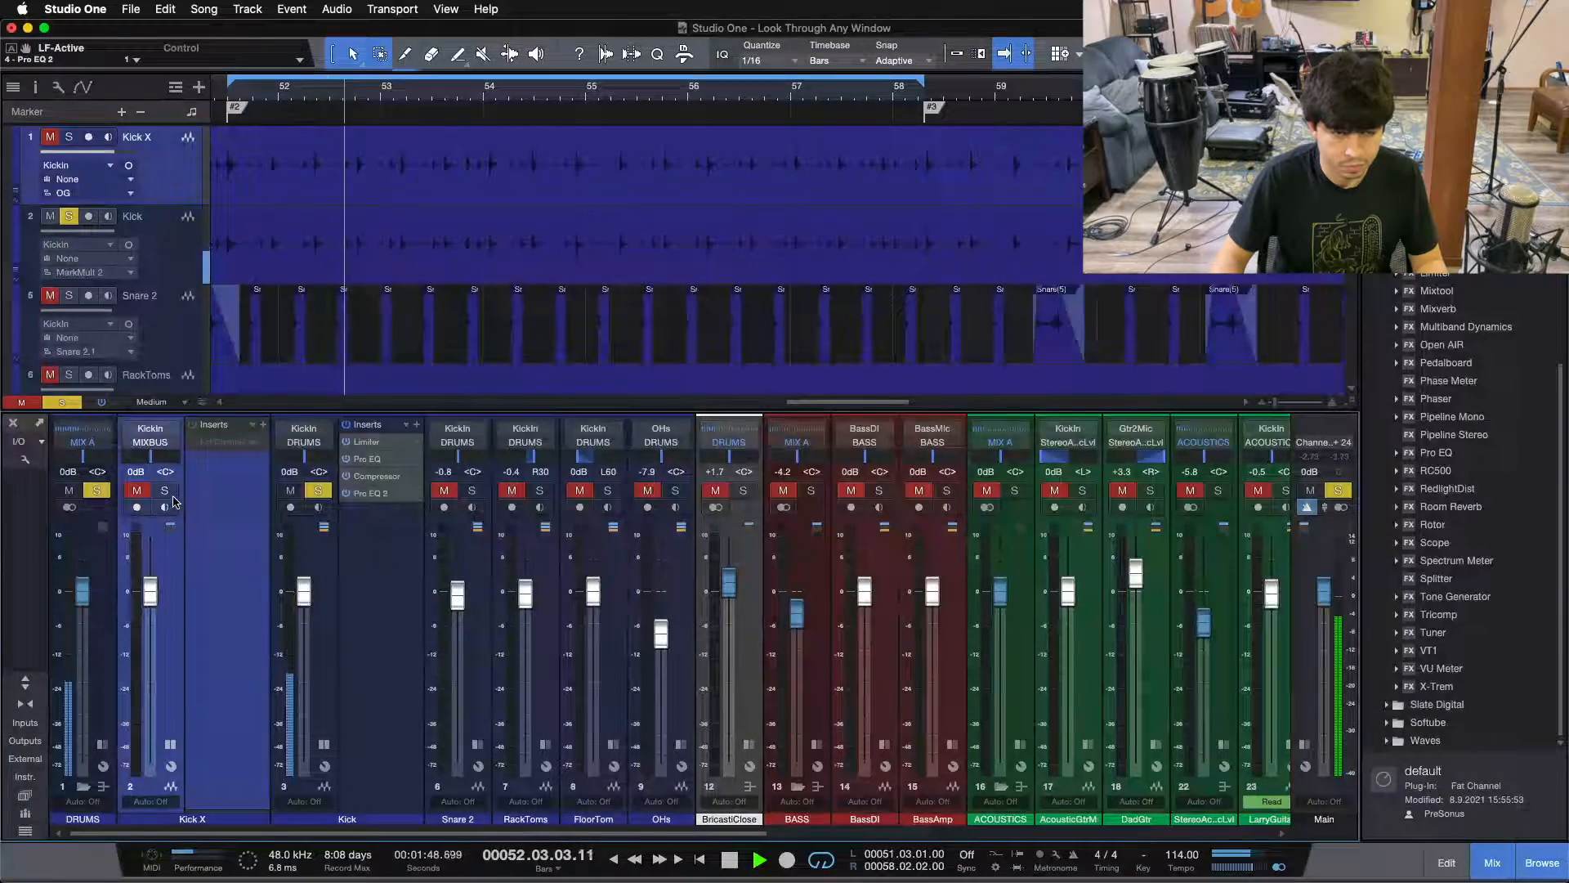
# Compare Kick X without Fat Channel against the processed Kick by soloing each in turn, playing Kick from the loop start.
pyautogui.click(164, 491)
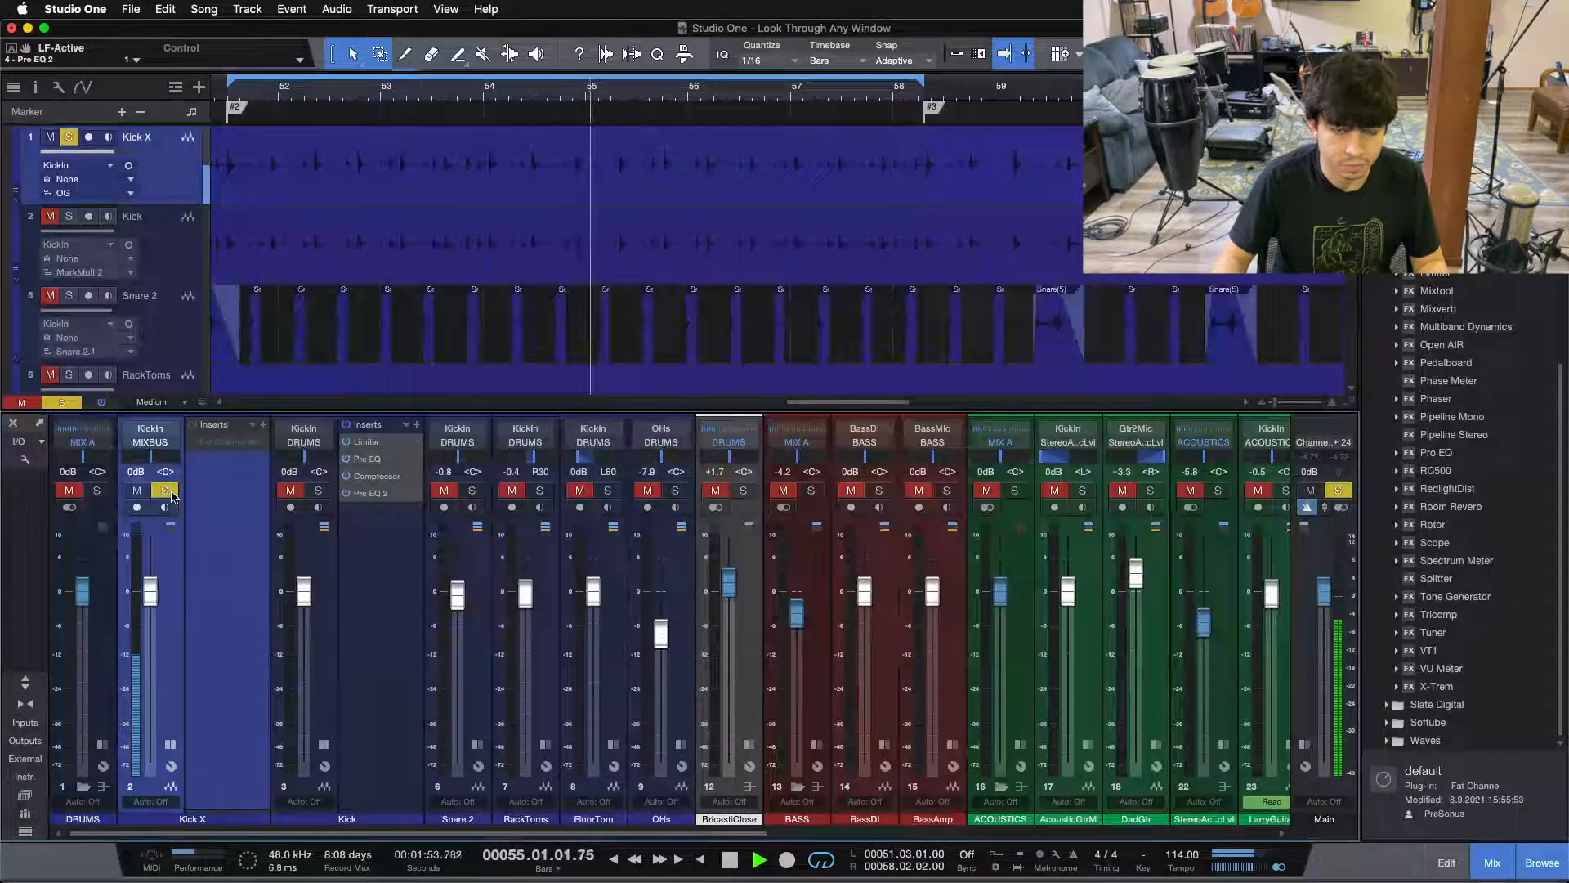
pyautogui.press('space')
pyautogui.click(164, 491)
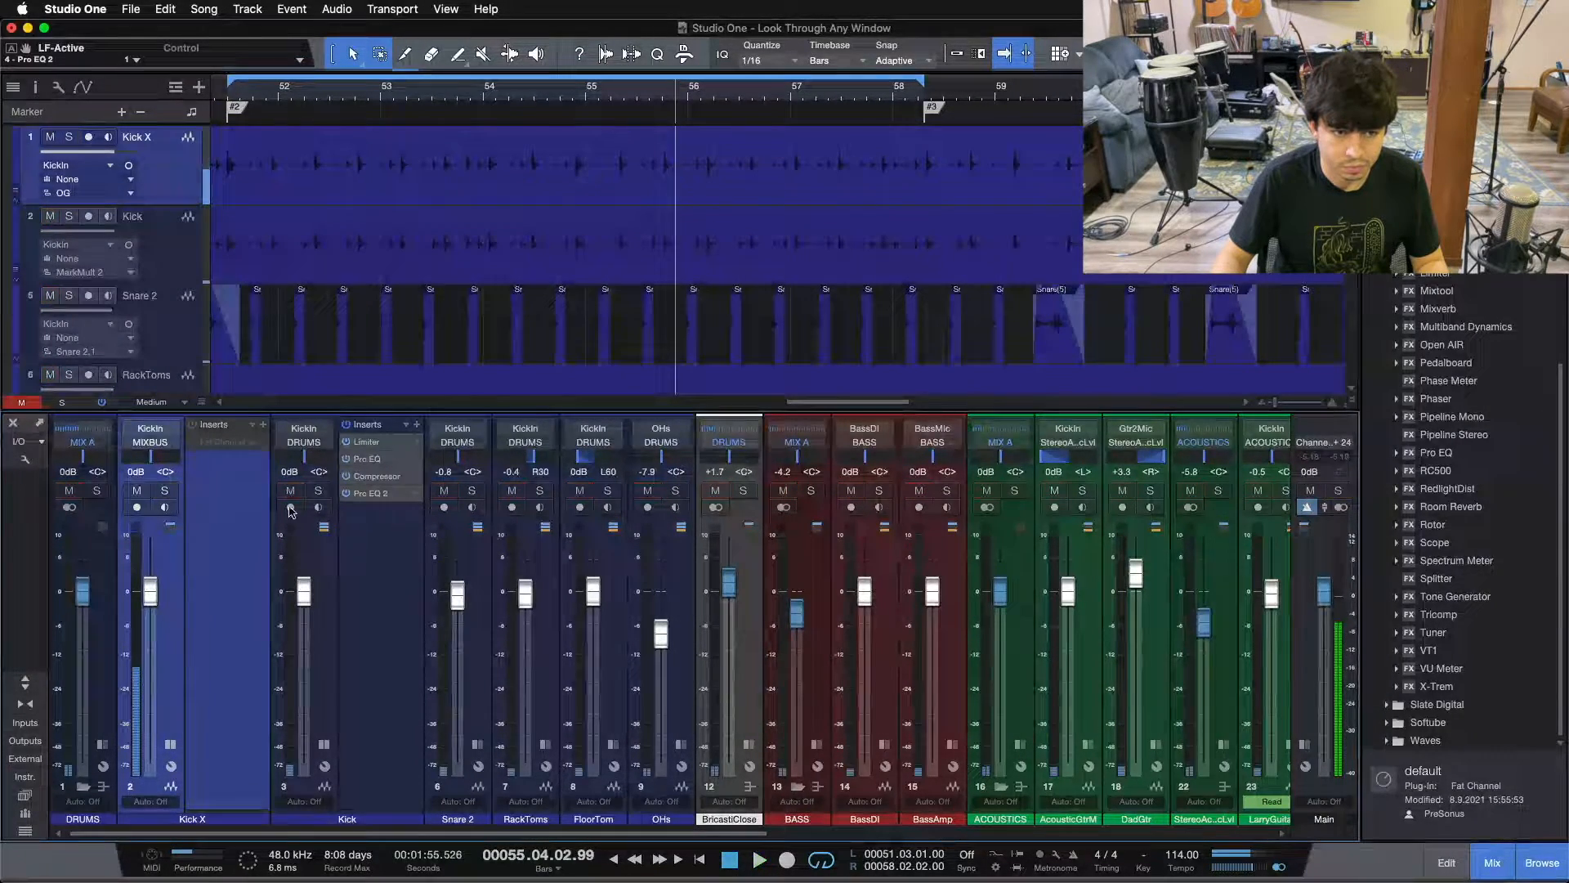
pyautogui.click(318, 490)
pyautogui.press('space')
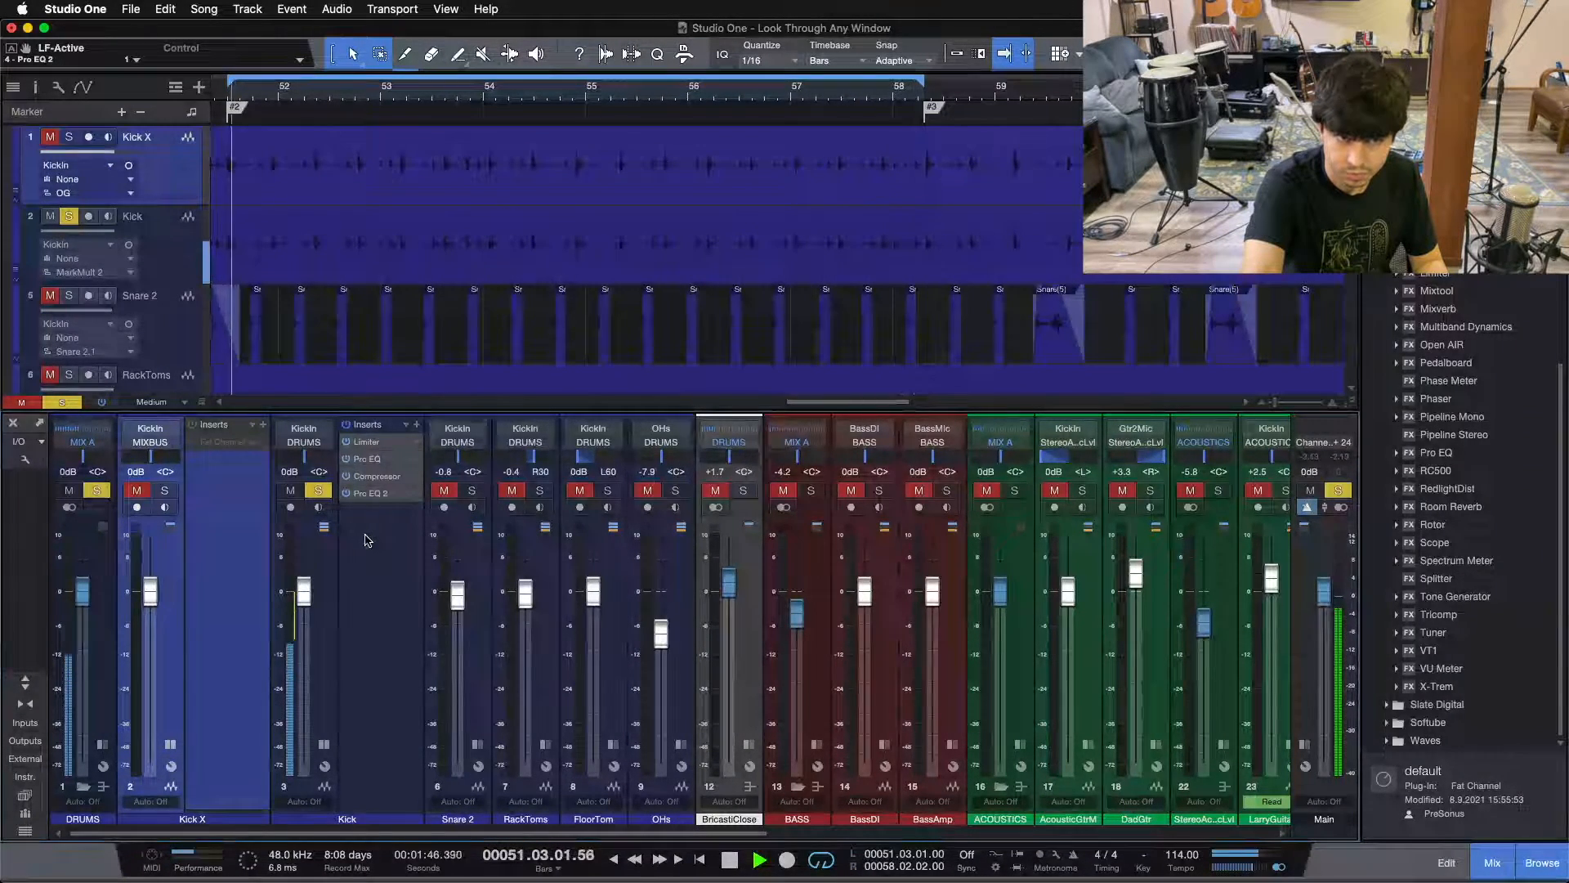
# Stop playback, clear all solos, and select the Kick channel.
pyautogui.press('space')
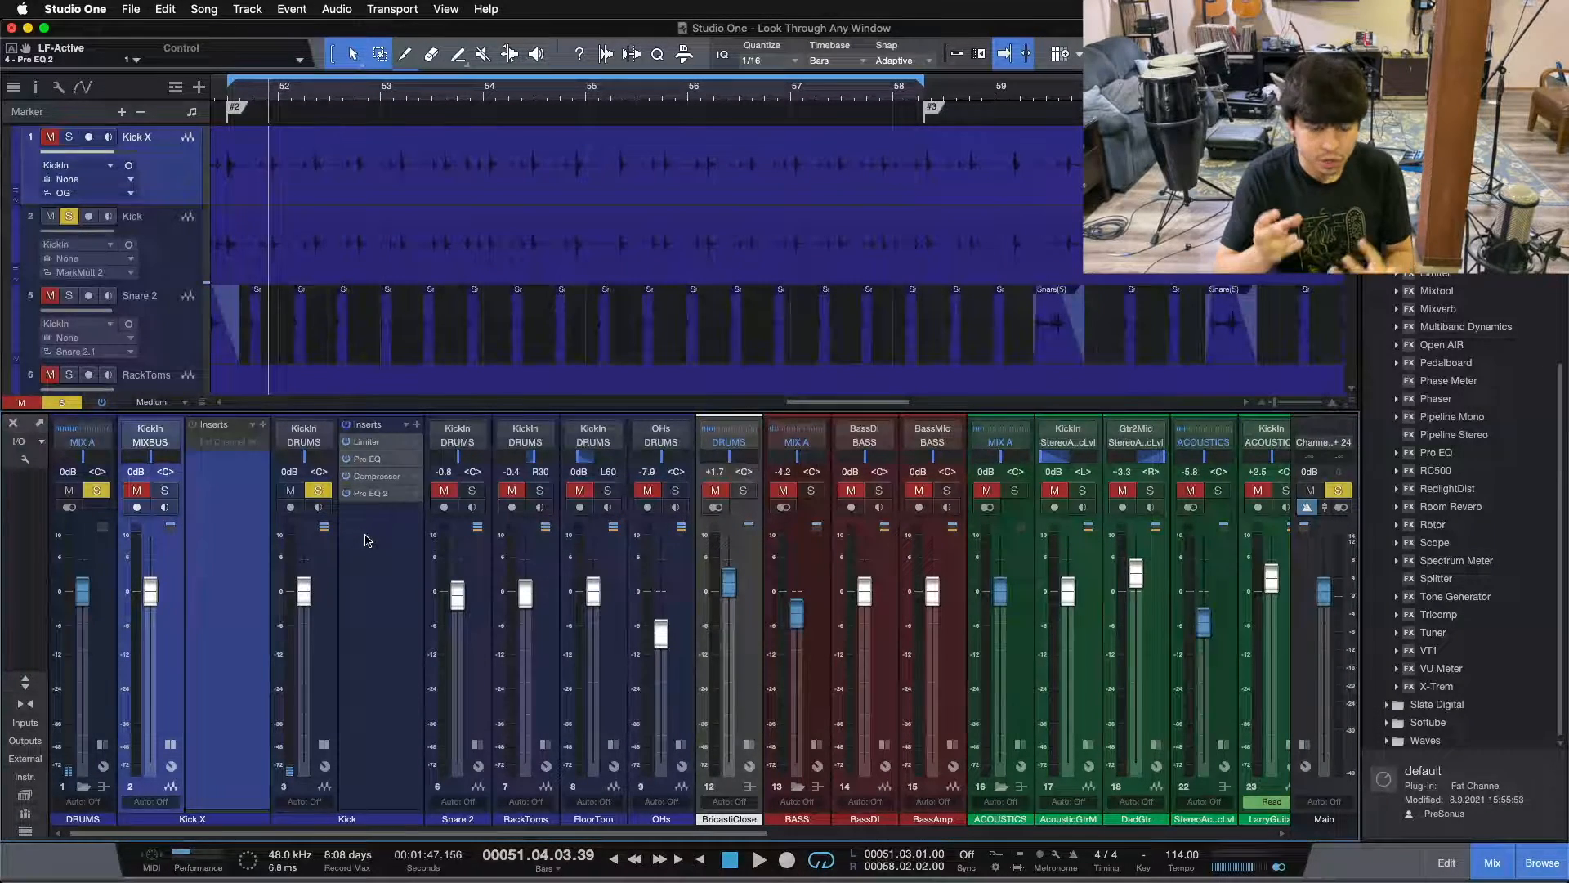
pyautogui.hotkey('shift', 's')
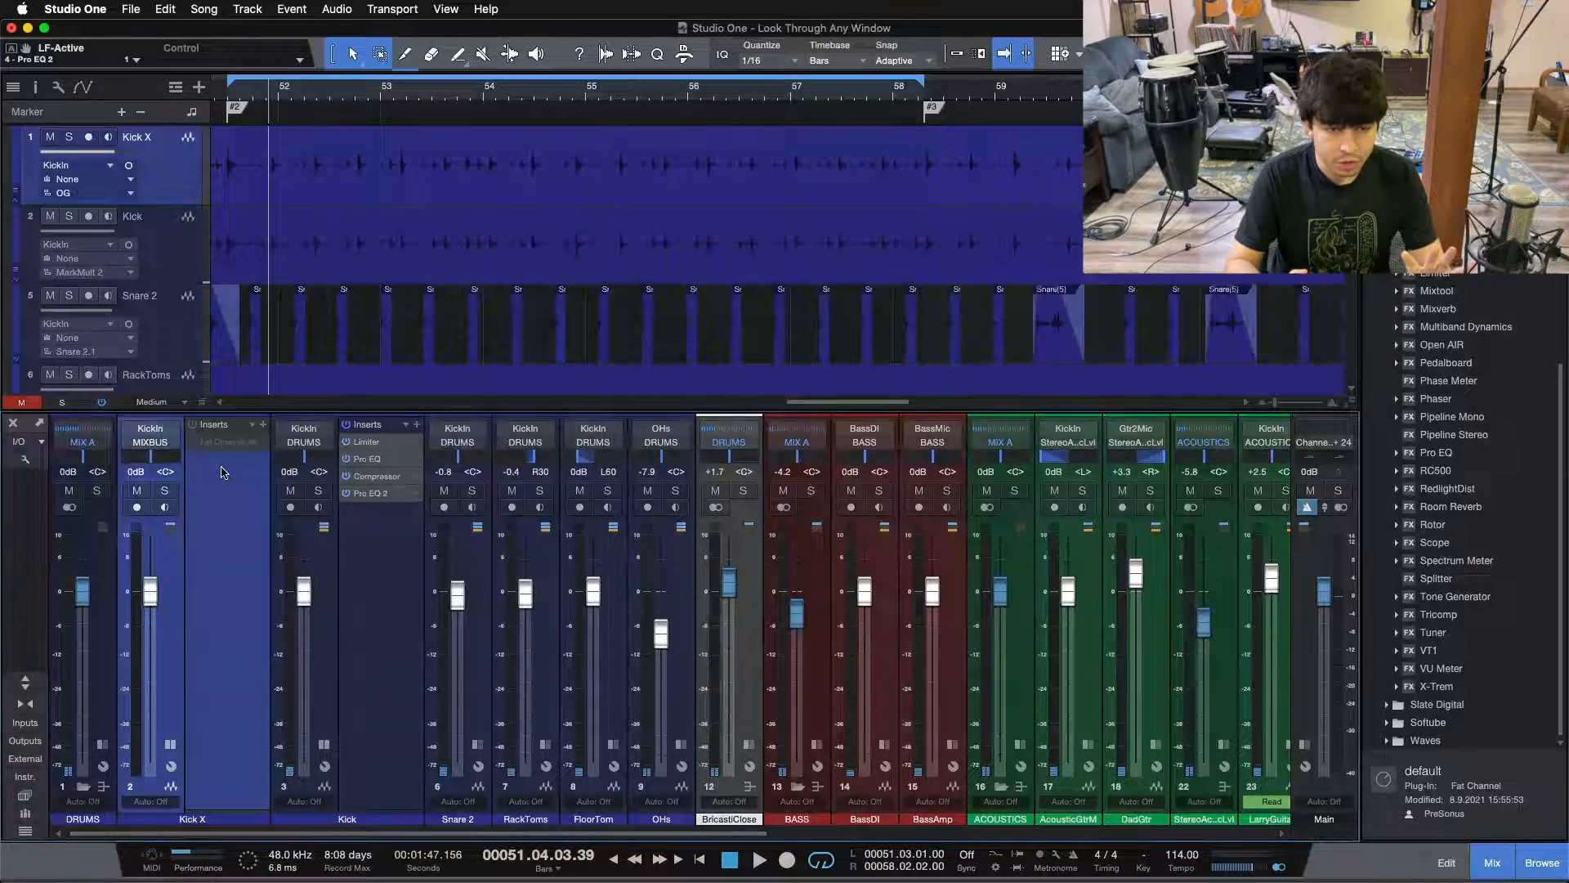
pyautogui.click(365, 595)
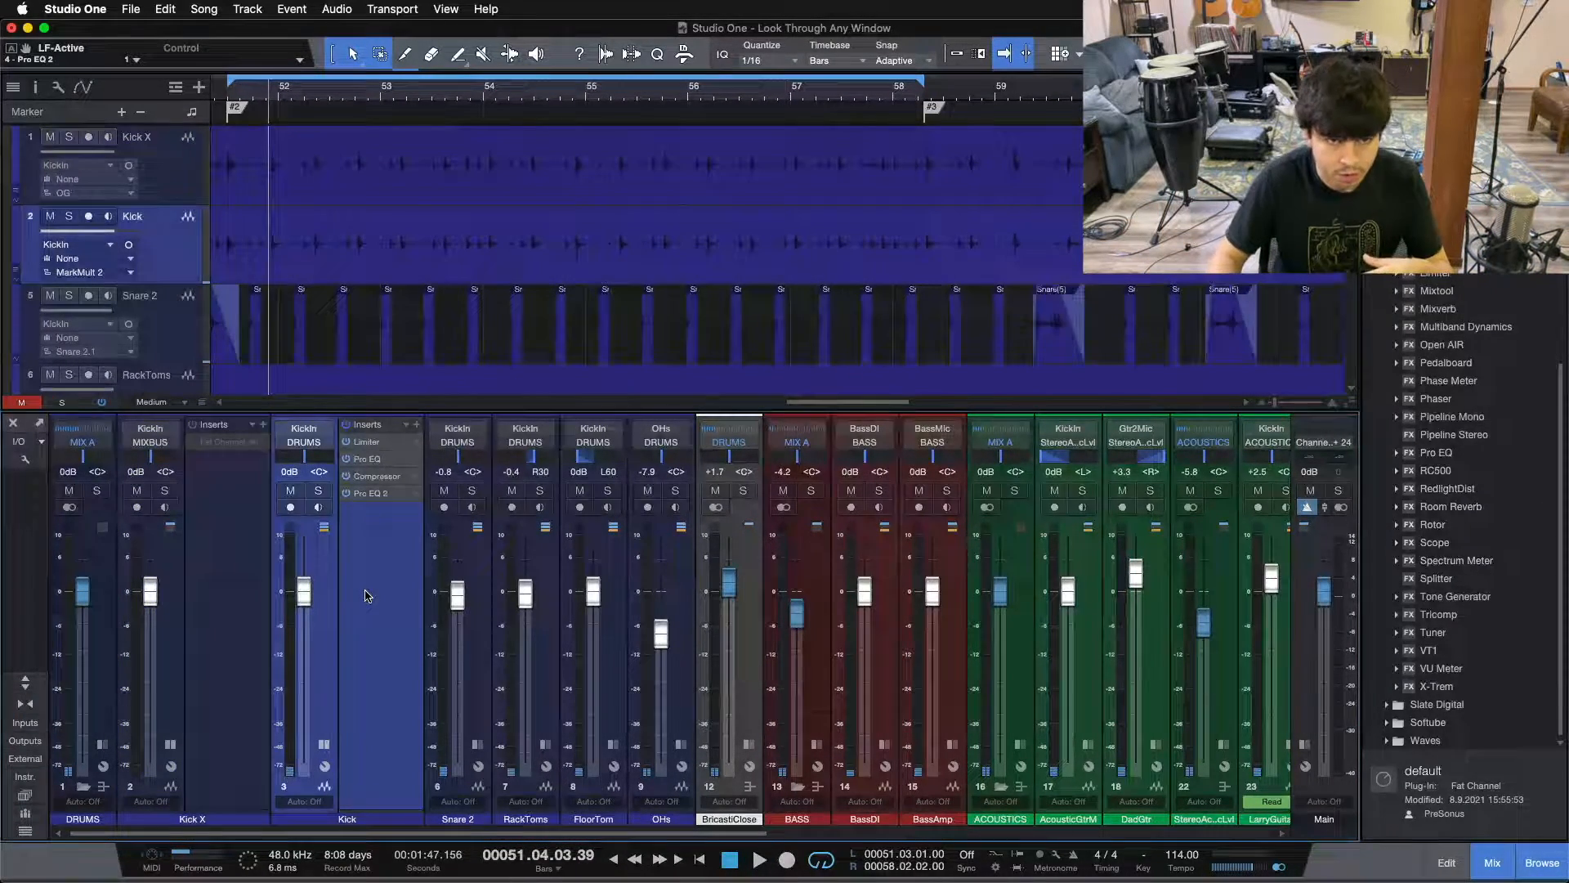